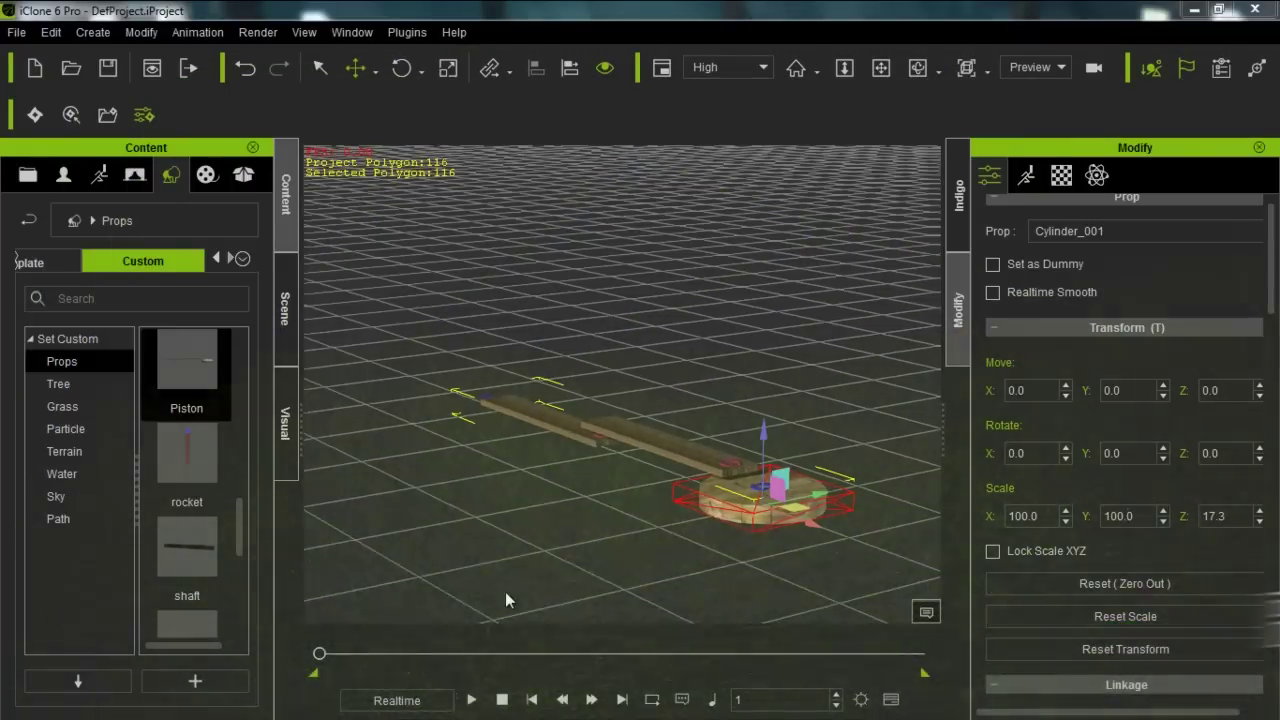
Step: Play the piston assembly's simulation in Realtime mode and watch the arms and wheel move
{"action": "left_click", "coordinate": [473, 699]}
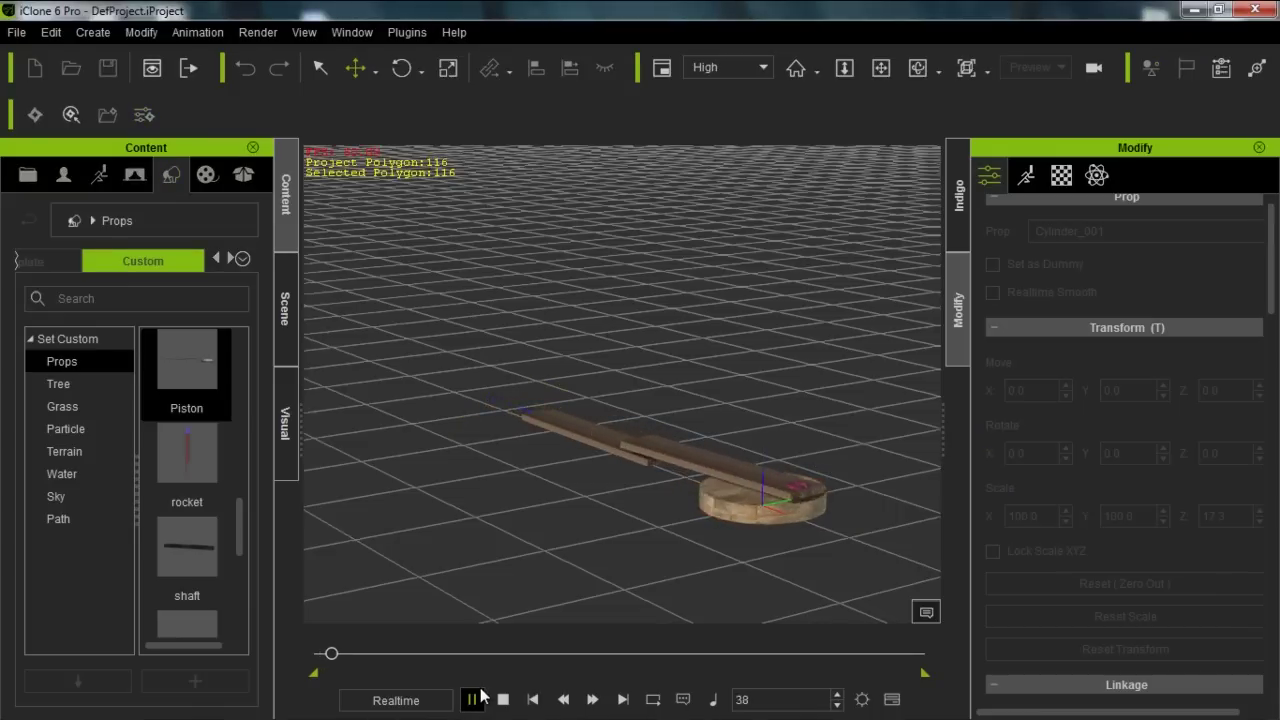
{"action": "right_click_drag", "start_coordinate": [629, 352], "coordinate": [783, 334]}
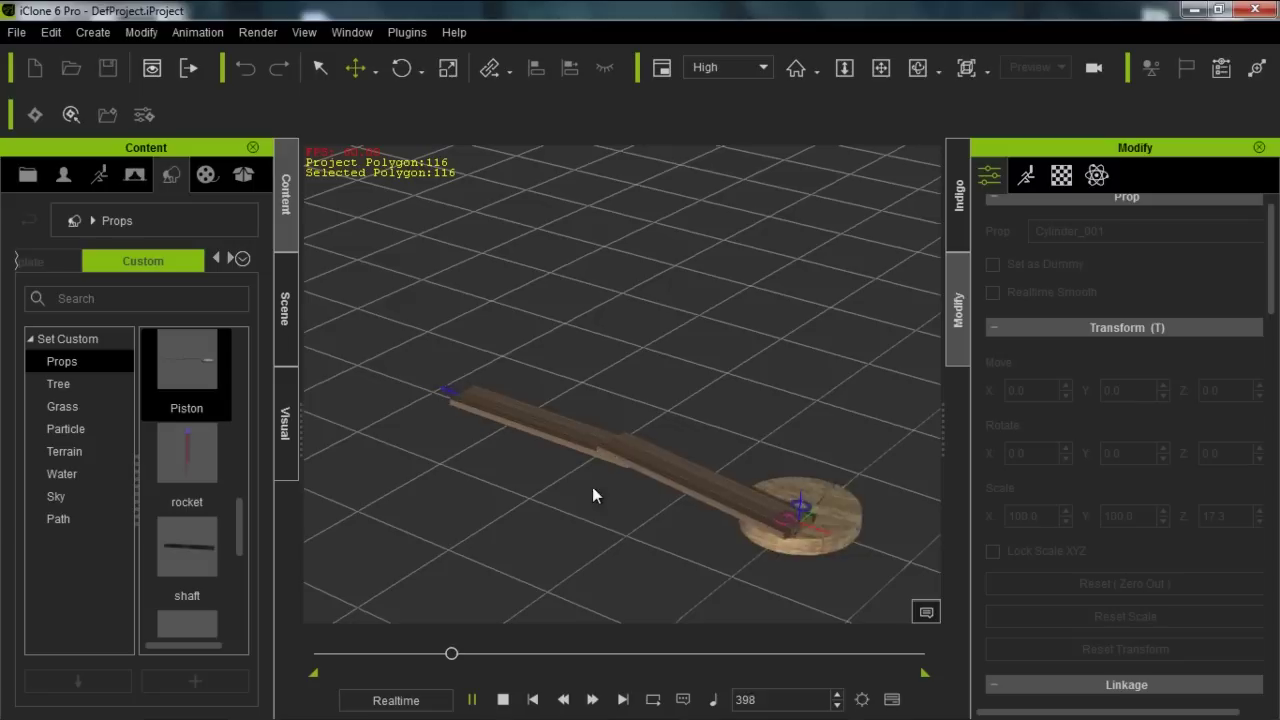
{"action": "left_click", "coordinate": [503, 700]}
Step: Switch playback to By Frame and replay the piston simulation, examining it from a lower angle
{"action": "left_click", "coordinate": [396, 700]}
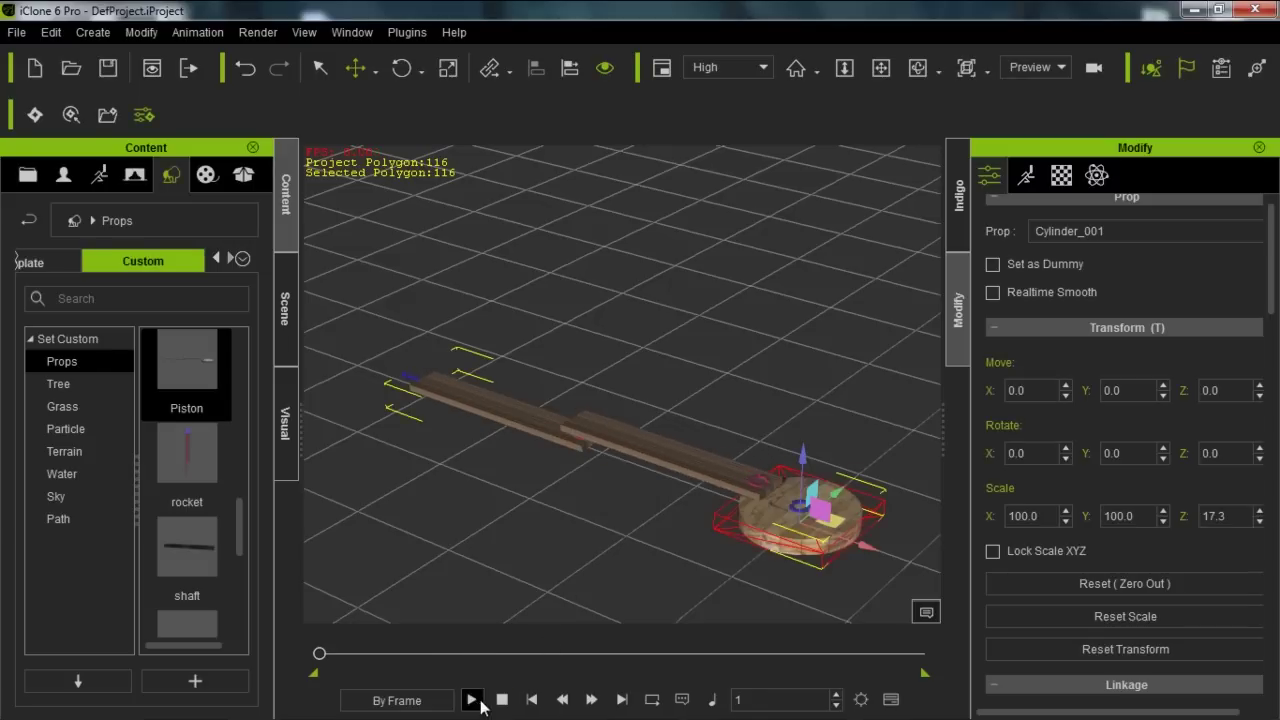
{"action": "left_click", "coordinate": [471, 699]}
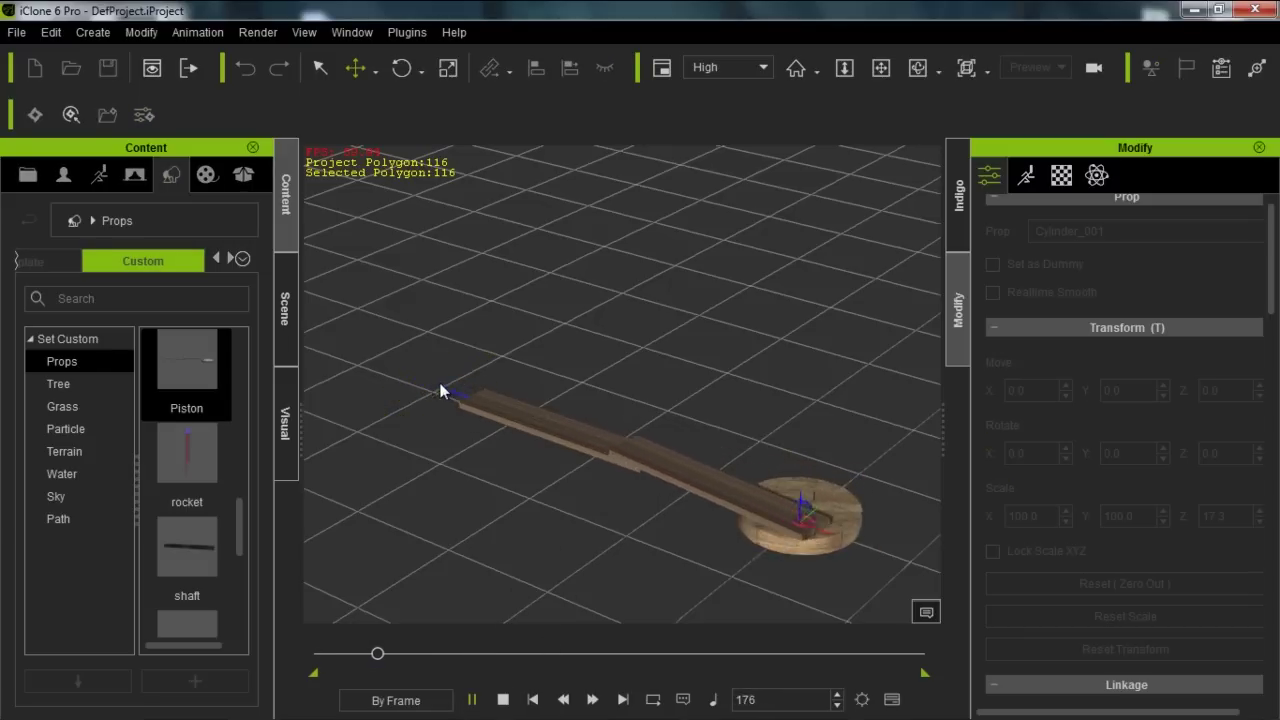
{"action": "right_click_drag", "start_coordinate": [663, 538], "coordinate": [657, 426]}
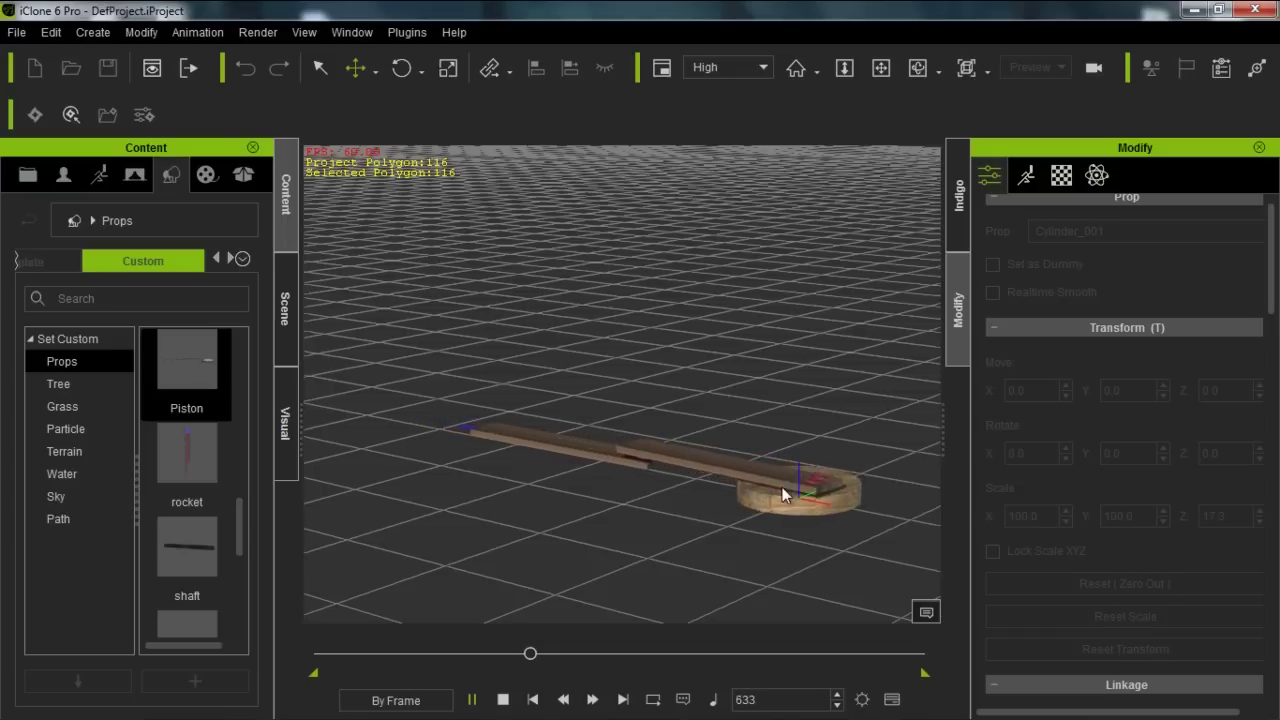
{"action": "left_click", "coordinate": [504, 700]}
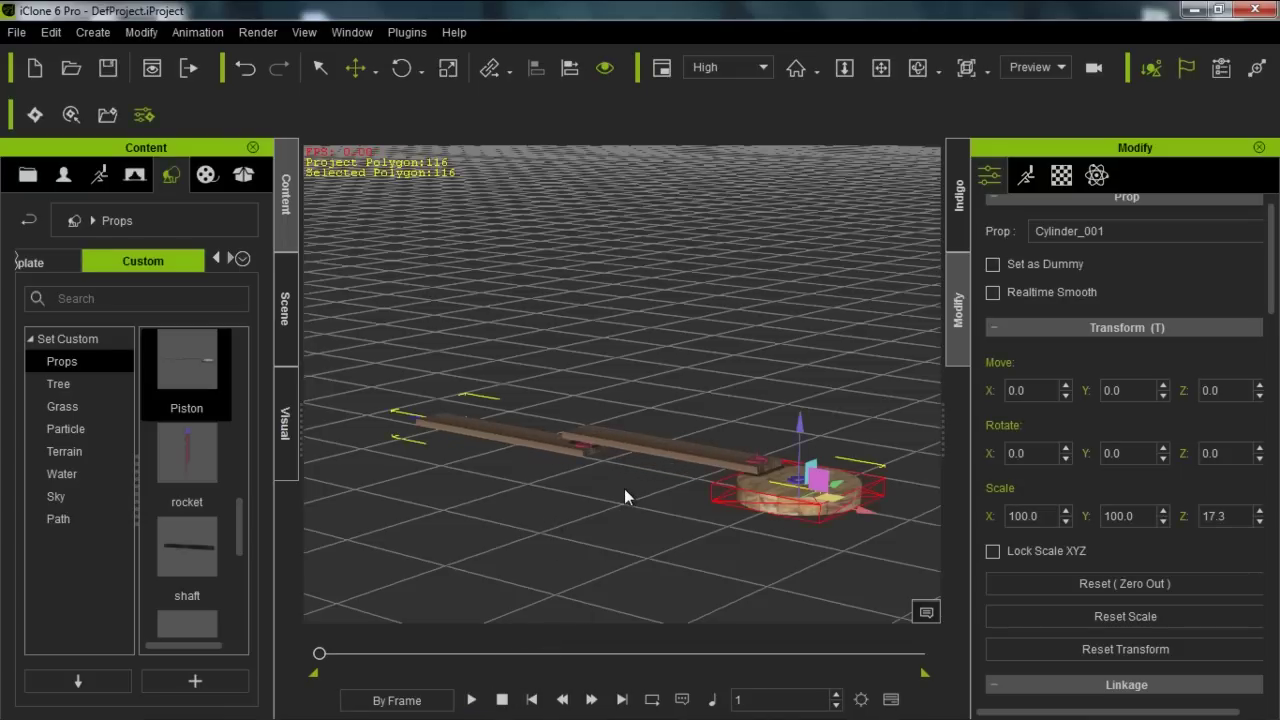
Step: Load the Horse Toy project template from 04 Physics Constraint without saving the current project
{"action": "left_click", "coordinate": [33, 174]}
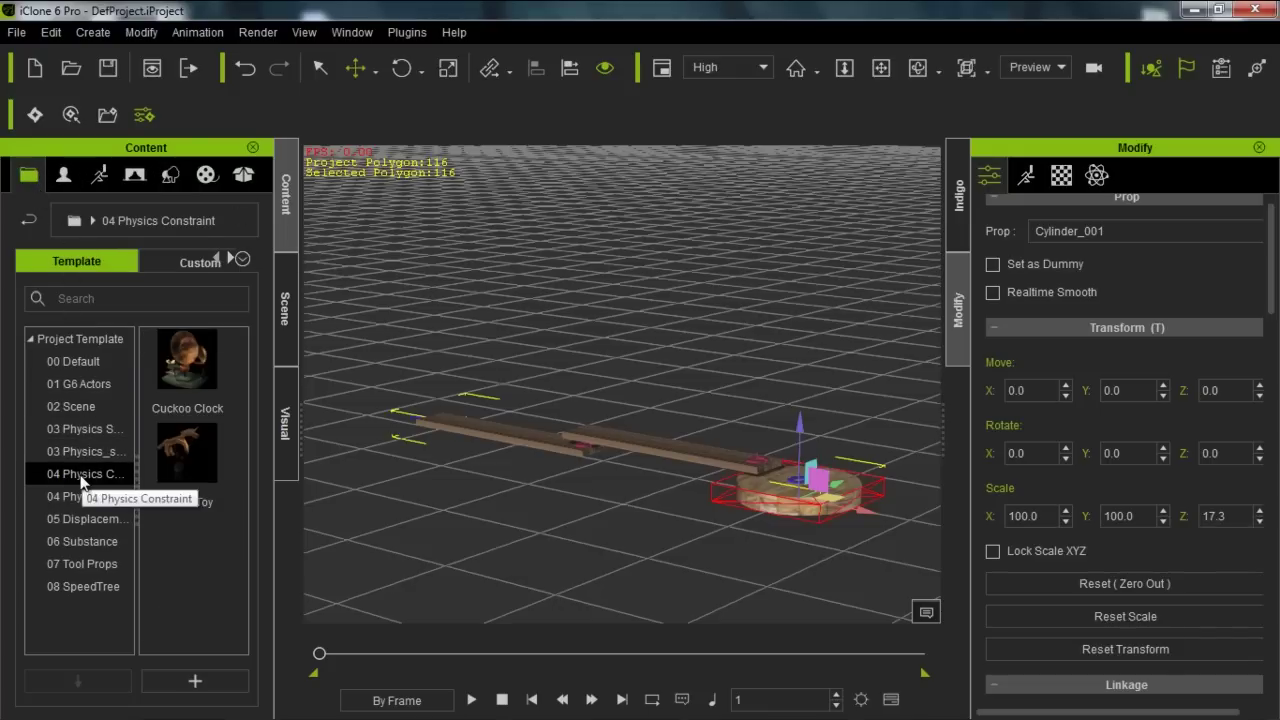
{"action": "double_click", "coordinate": [193, 452]}
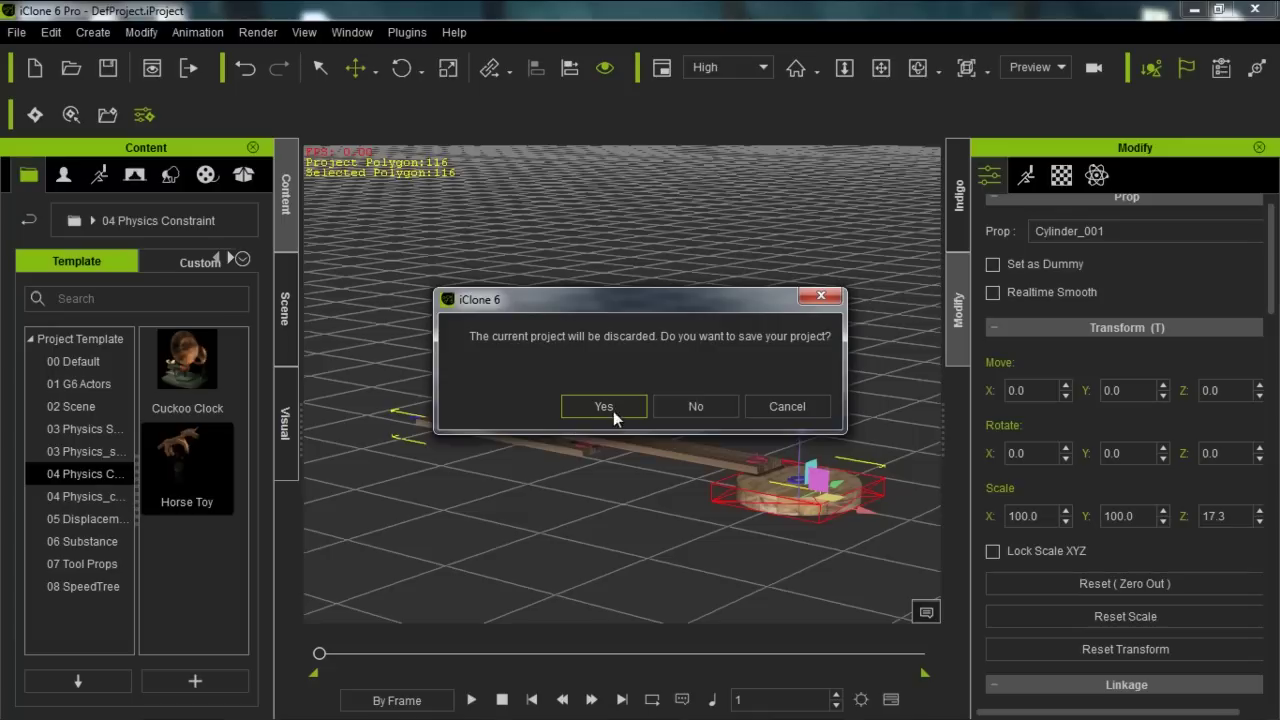
{"action": "left_click", "coordinate": [697, 406]}
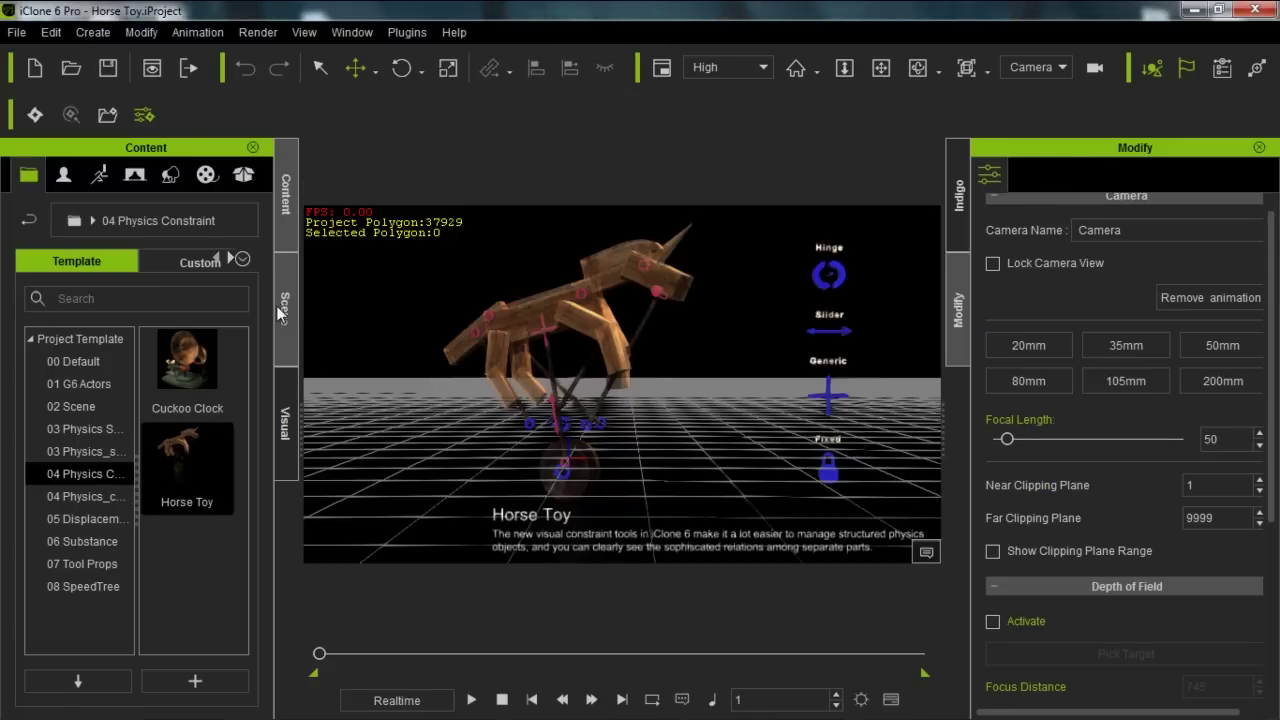
Step: Delete the image layer and the Infomation prop from the Horse Toy scene
{"action": "left_click", "coordinate": [284, 308]}
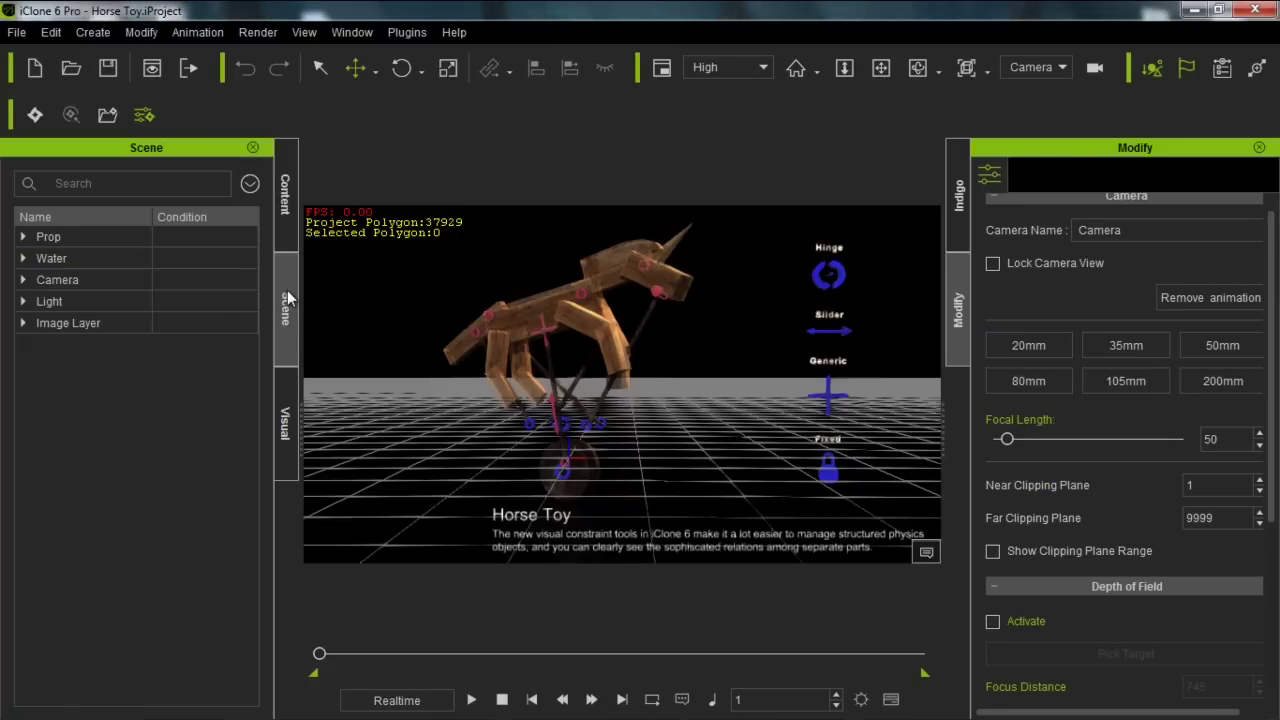
{"action": "left_click", "coordinate": [25, 323]}
{"action": "left_click", "coordinate": [86, 343]}
{"action": "key", "text": "Delete"}
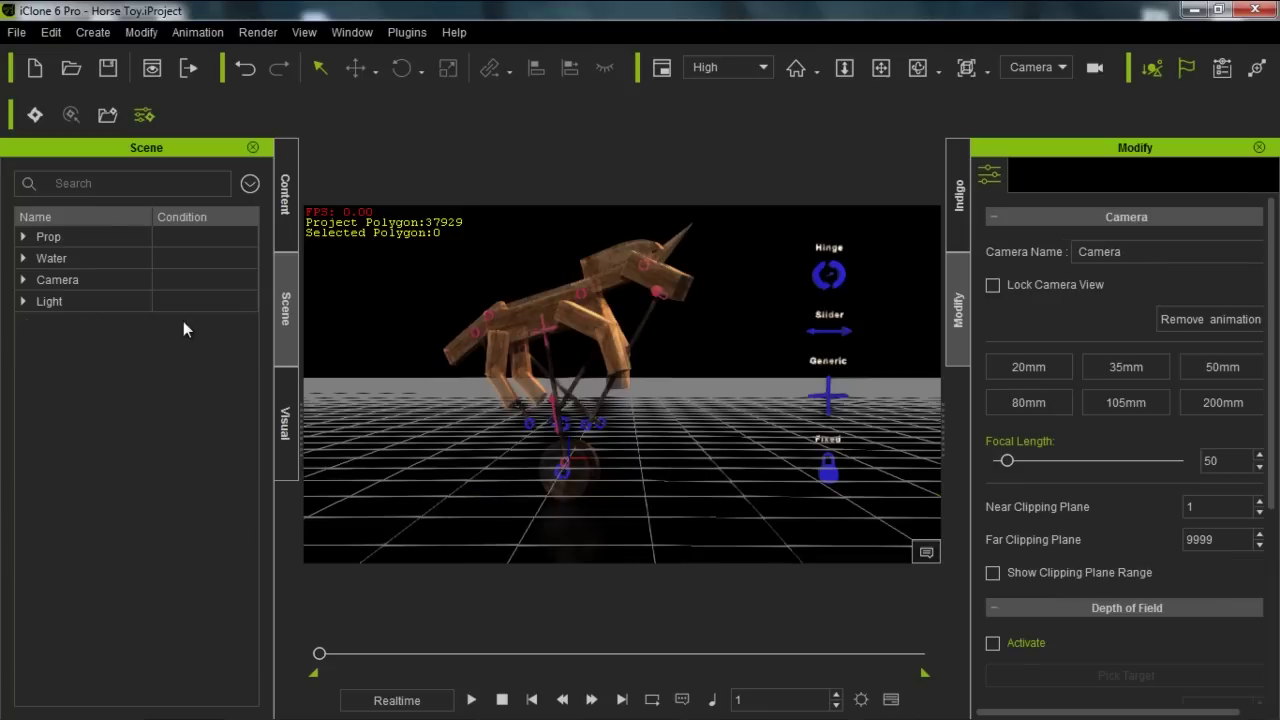
{"action": "left_click", "coordinate": [24, 237]}
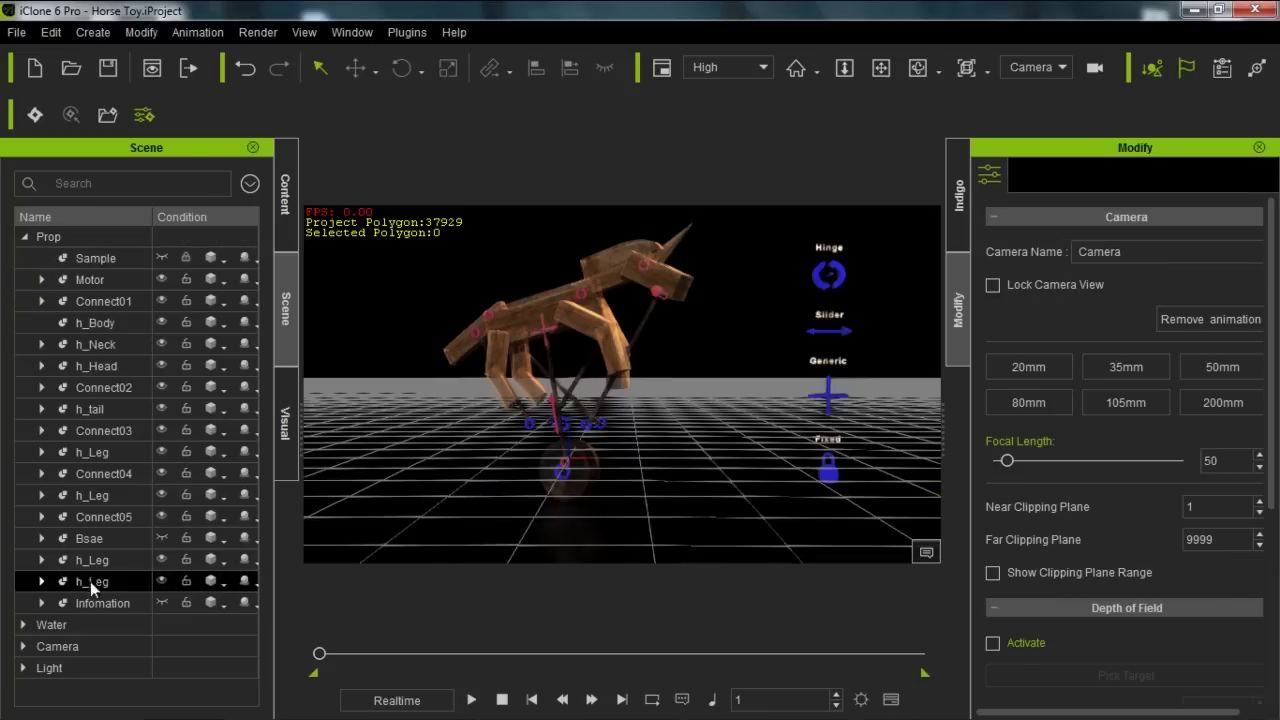
{"action": "left_click", "coordinate": [100, 604]}
{"action": "key", "text": "Delete"}
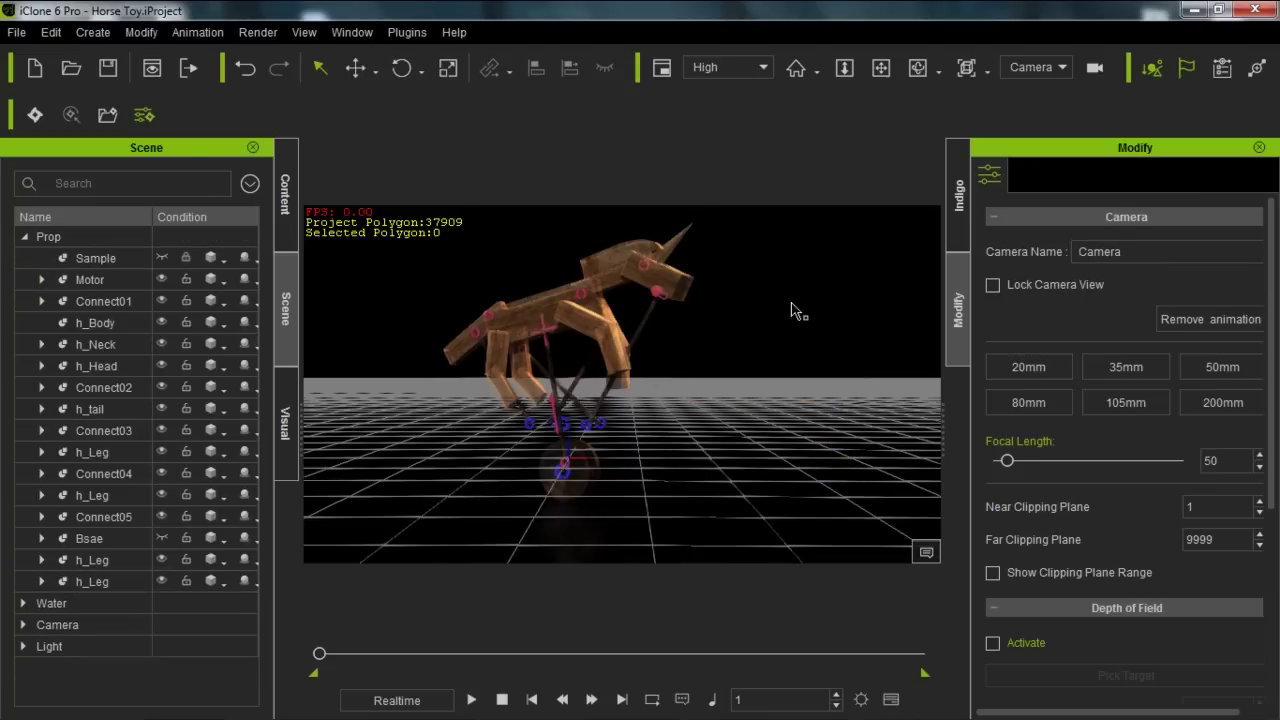
Step: Play the Horse Toy simulation and examine how the motor wheel drives the connected body parts
{"action": "left_click_drag", "start_coordinate": [634, 425], "coordinate": [637, 339]}
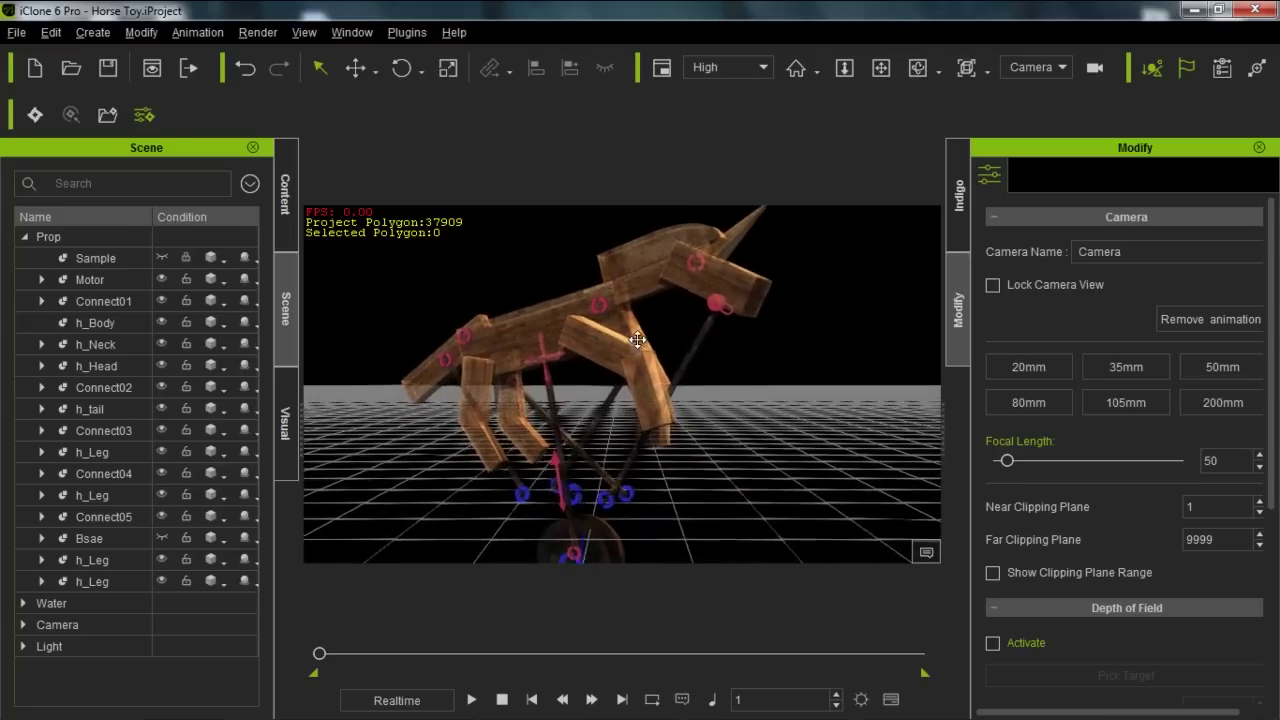
{"action": "right_click_drag", "start_coordinate": [637, 340], "coordinate": [635, 367]}
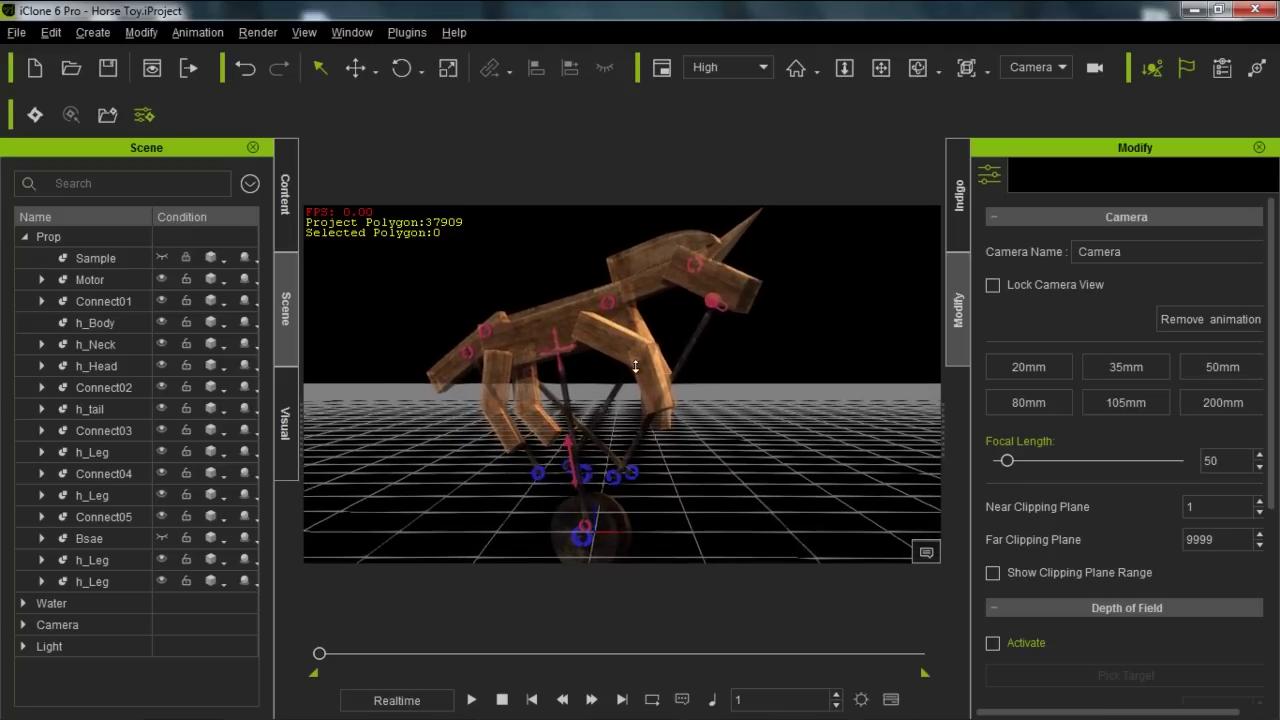
{"action": "left_click", "coordinate": [473, 699]}
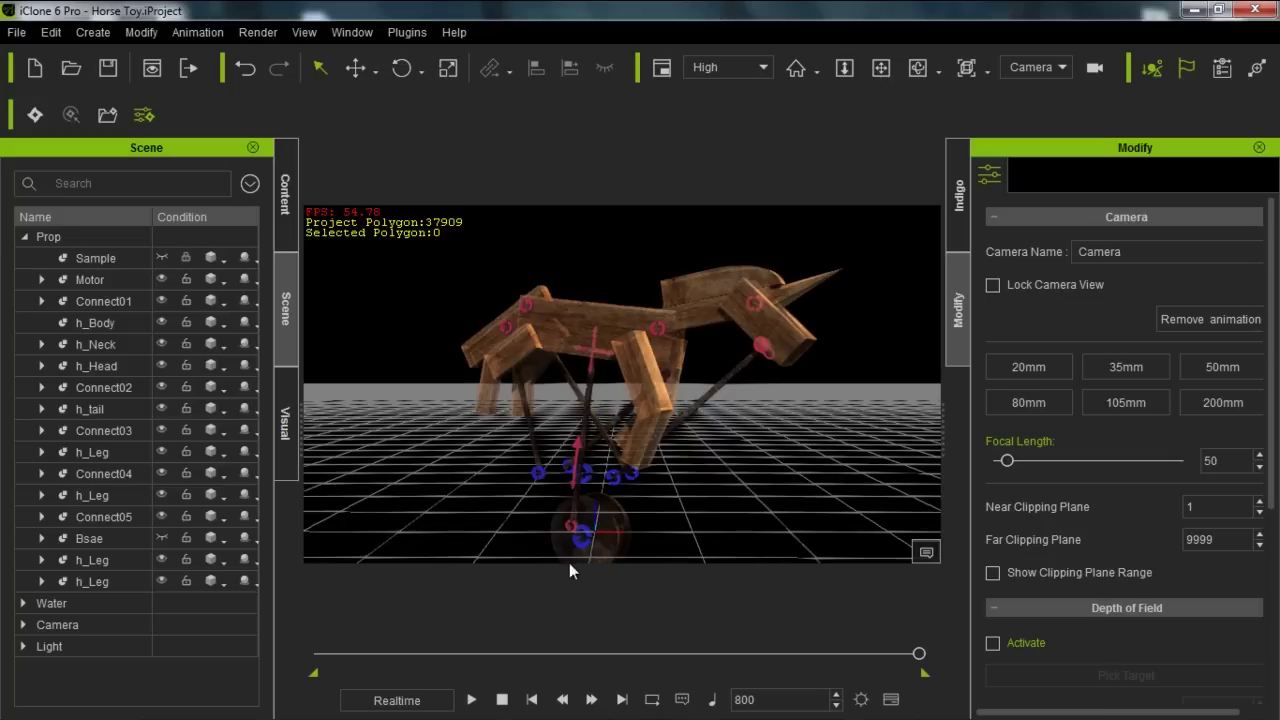
{"action": "left_click", "coordinate": [502, 700]}
{"action": "left_click_drag", "start_coordinate": [676, 323], "coordinate": [680, 451]}
{"action": "left_click_drag", "start_coordinate": [762, 454], "coordinate": [682, 424]}
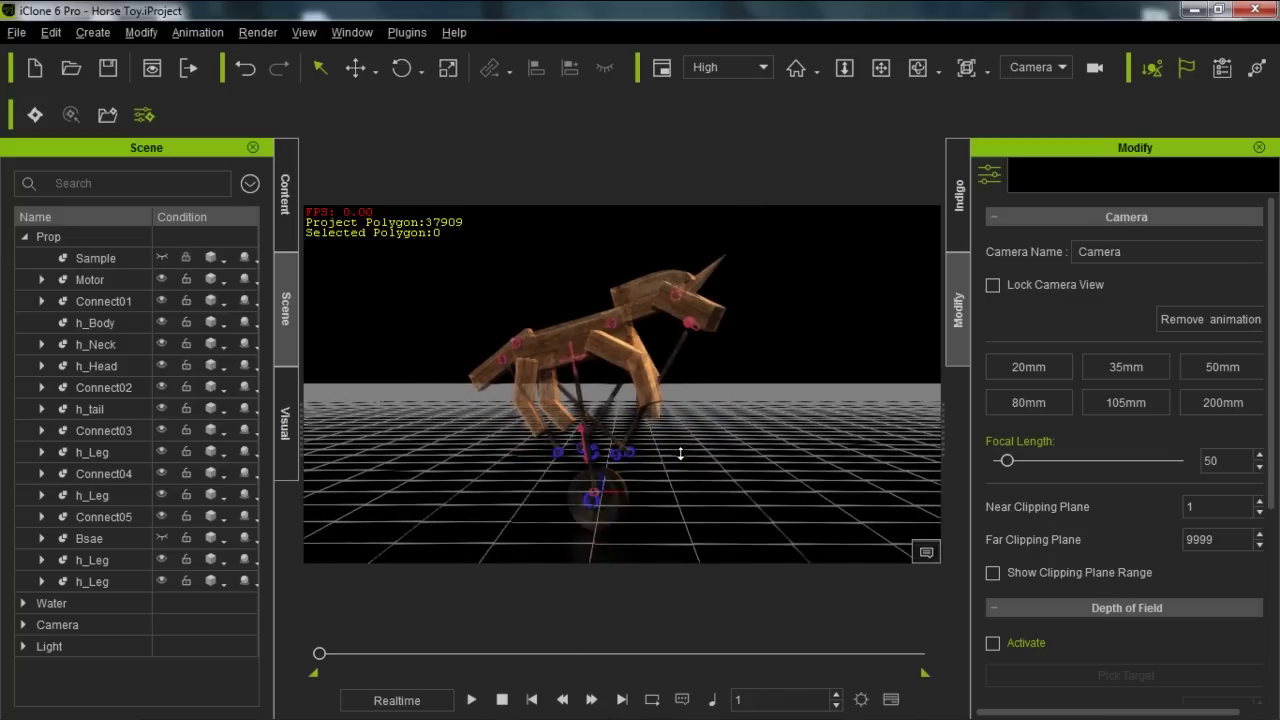
{"action": "right_click_drag", "start_coordinate": [681, 425], "coordinate": [693, 435]}
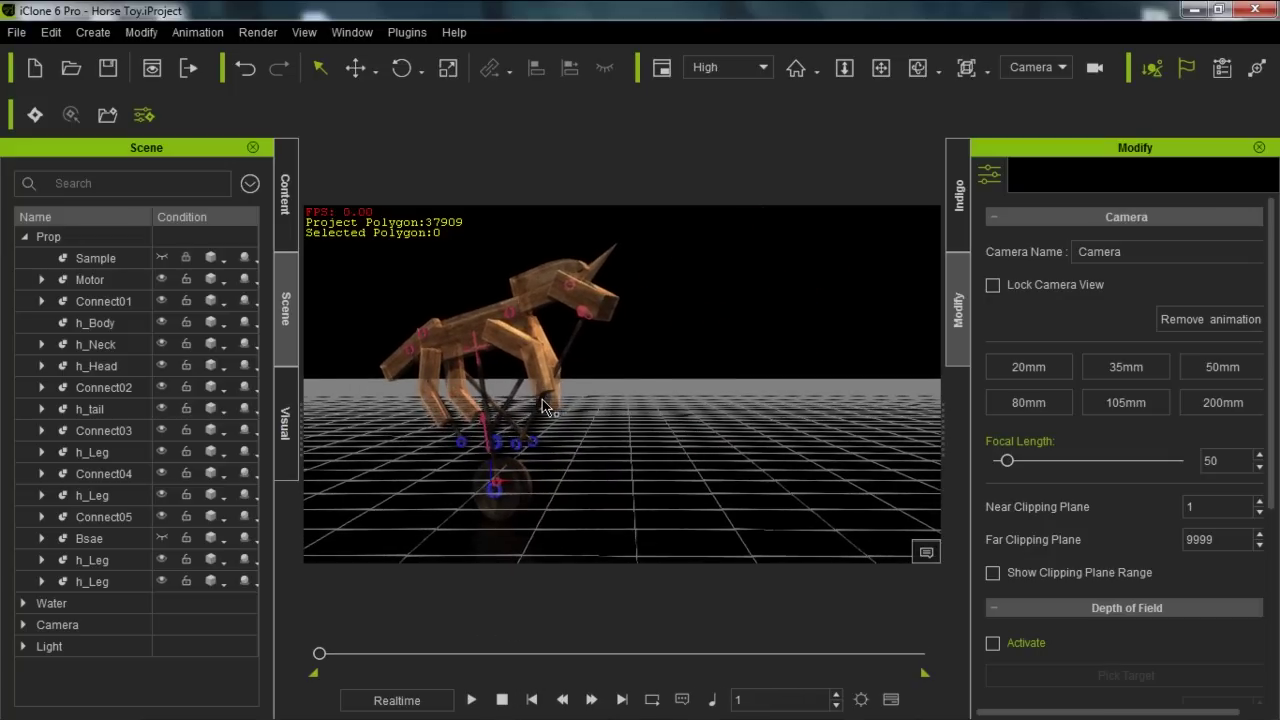
Step: Add the Cylinder_001 prop from the 3D Blocks template library to the scene
{"action": "left_click", "coordinate": [287, 205]}
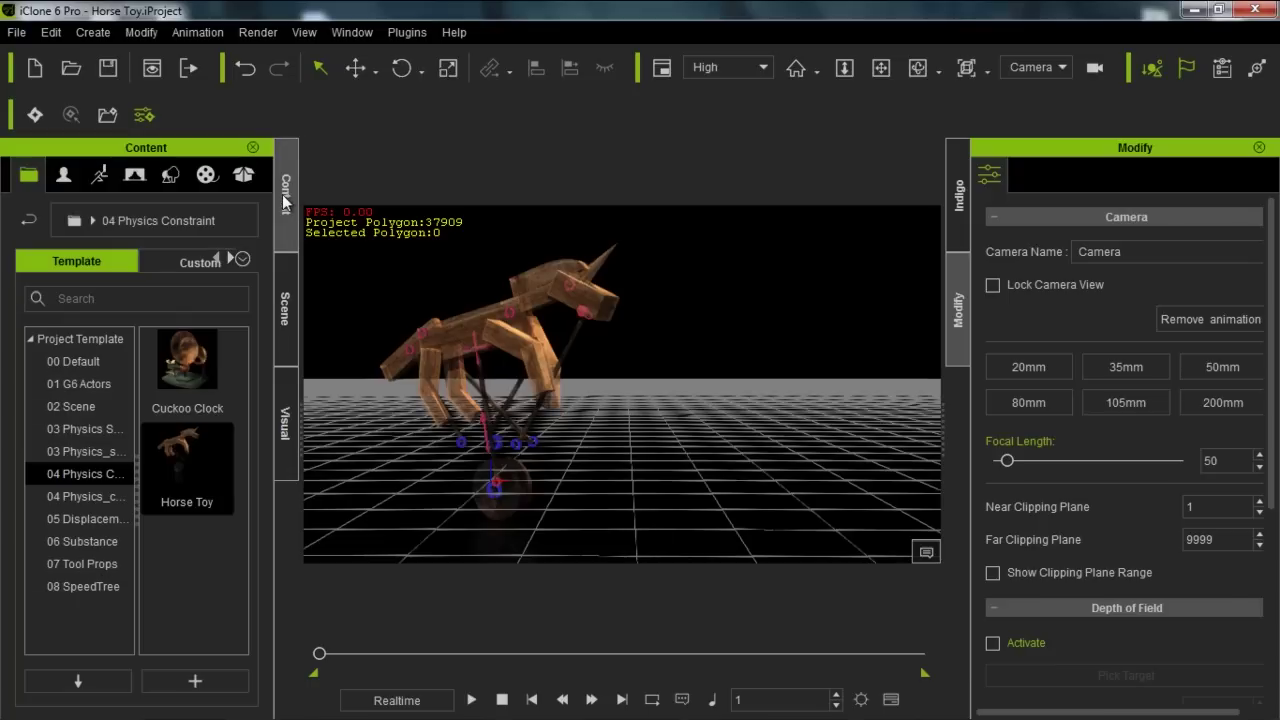
{"action": "left_click", "coordinate": [174, 173]}
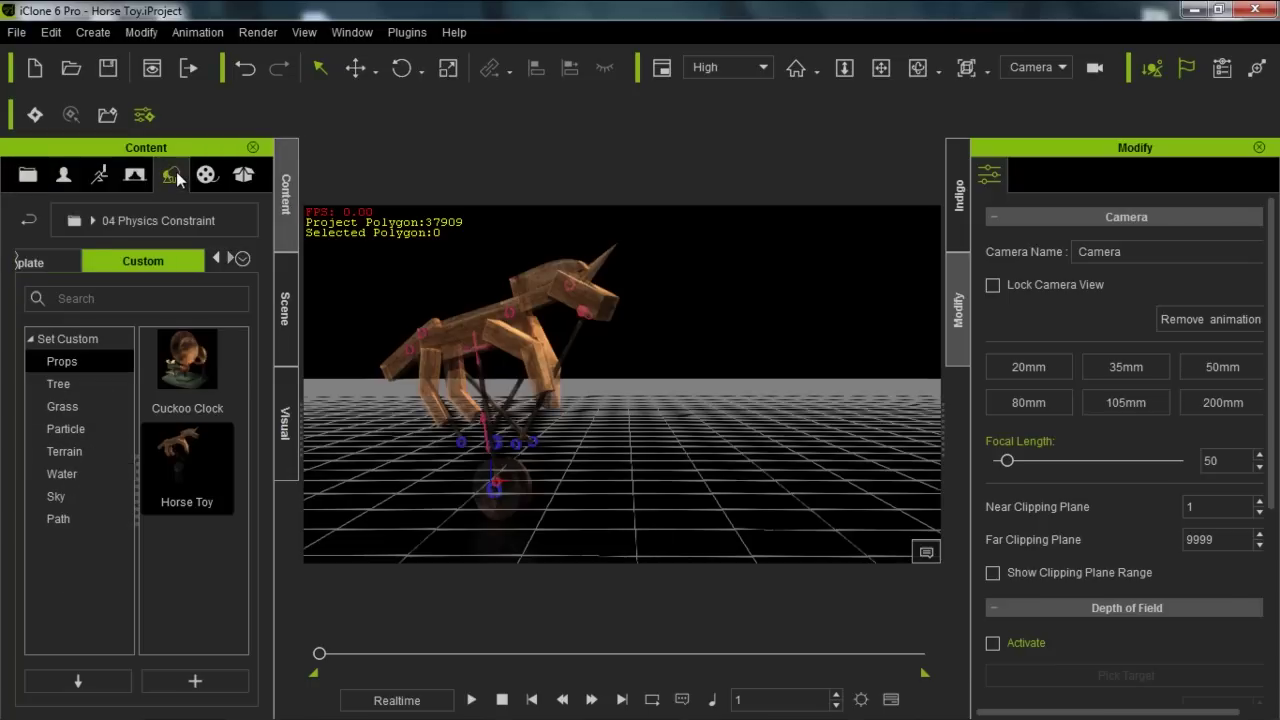
{"action": "left_click", "coordinate": [57, 262]}
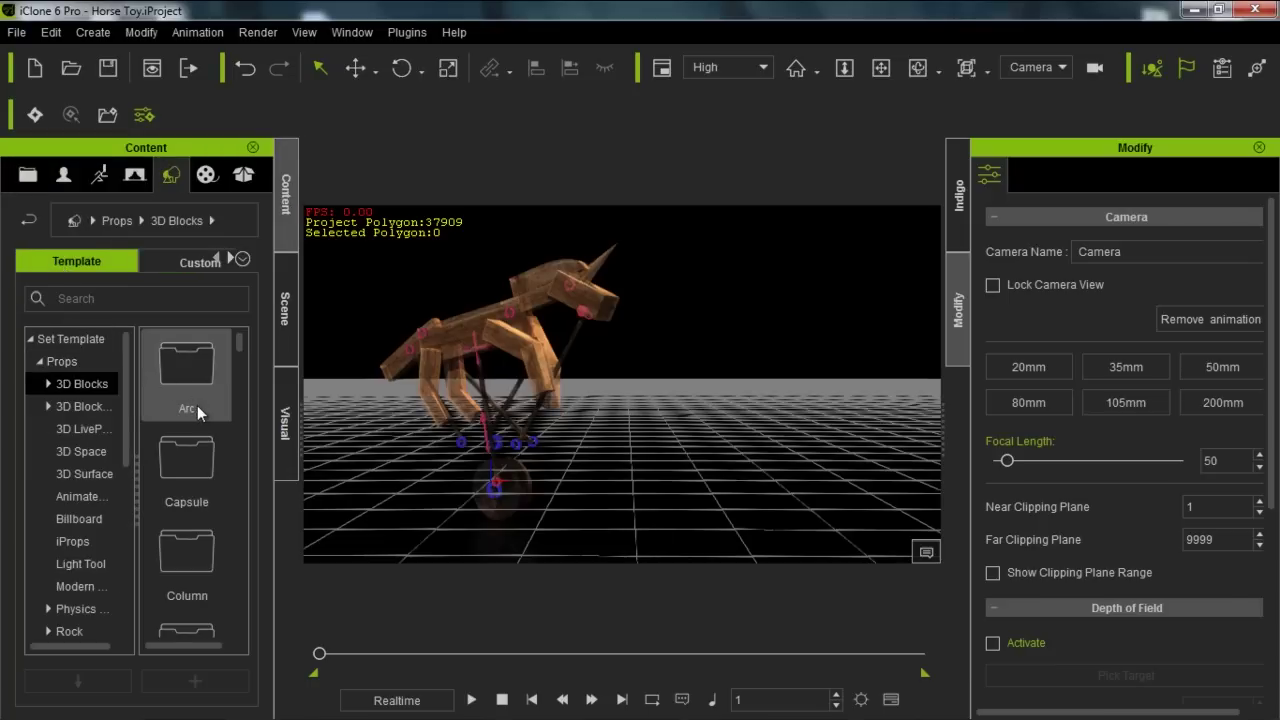
{"action": "double_click", "coordinate": [91, 385]}
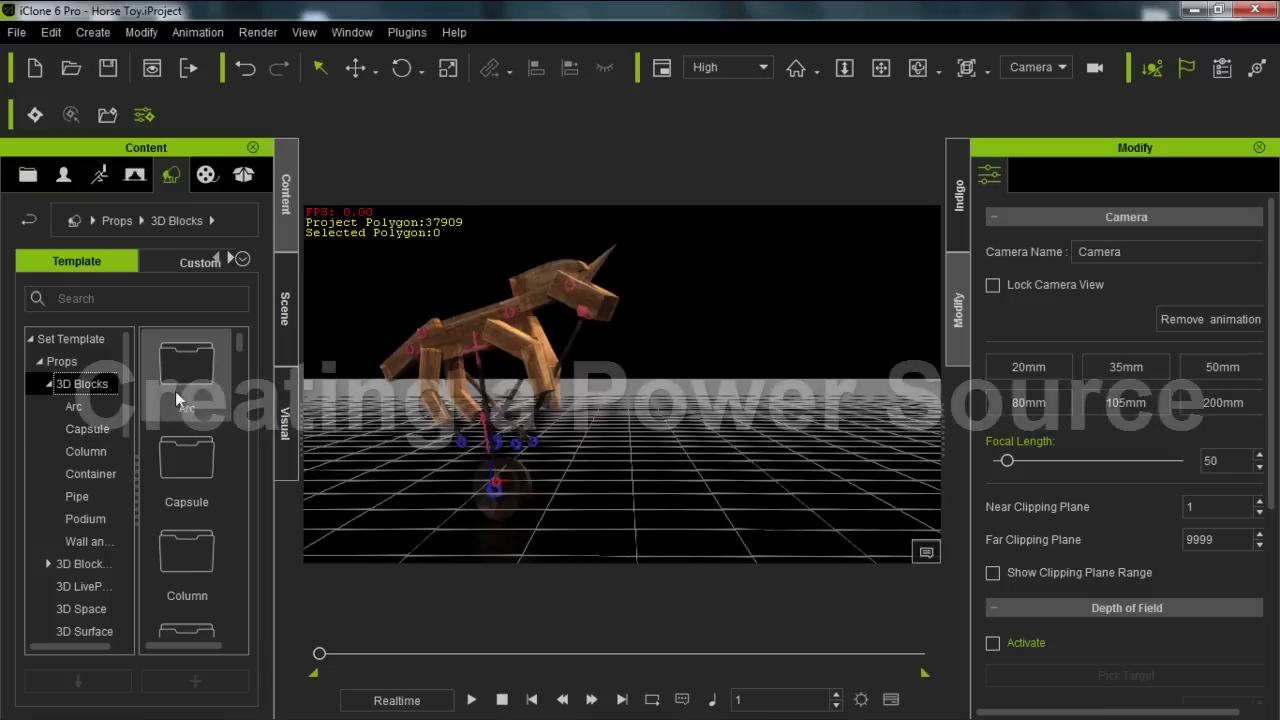
{"action": "left_click_drag", "start_coordinate": [239, 344], "coordinate": [230, 504]}
{"action": "double_click", "coordinate": [198, 483]}
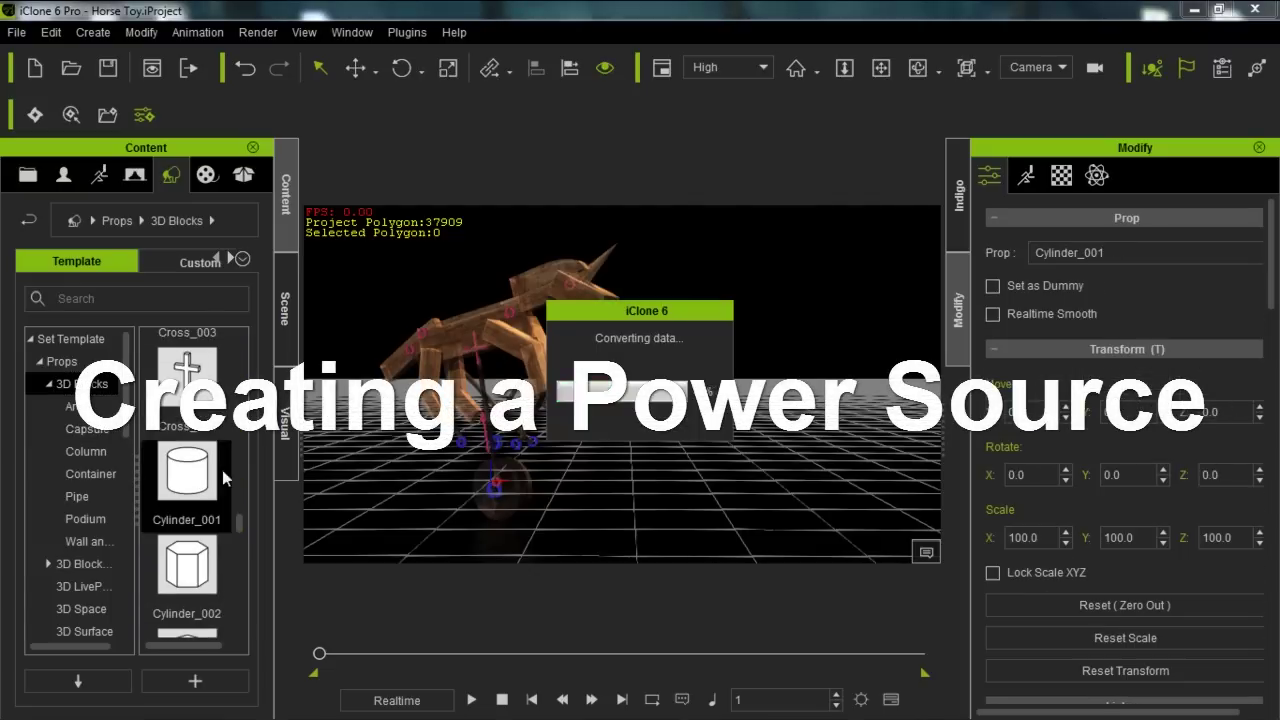
Step: Flatten the cylinder into a thin disc by scaling it along Z to about 17.8
{"action": "scroll", "coordinate": [576, 515], "scroll_direction": "up", "scroll_amount": 4}
{"action": "middle_click_drag", "start_coordinate": [502, 450], "coordinate": [554, 456]}
{"action": "key", "text": "r"}
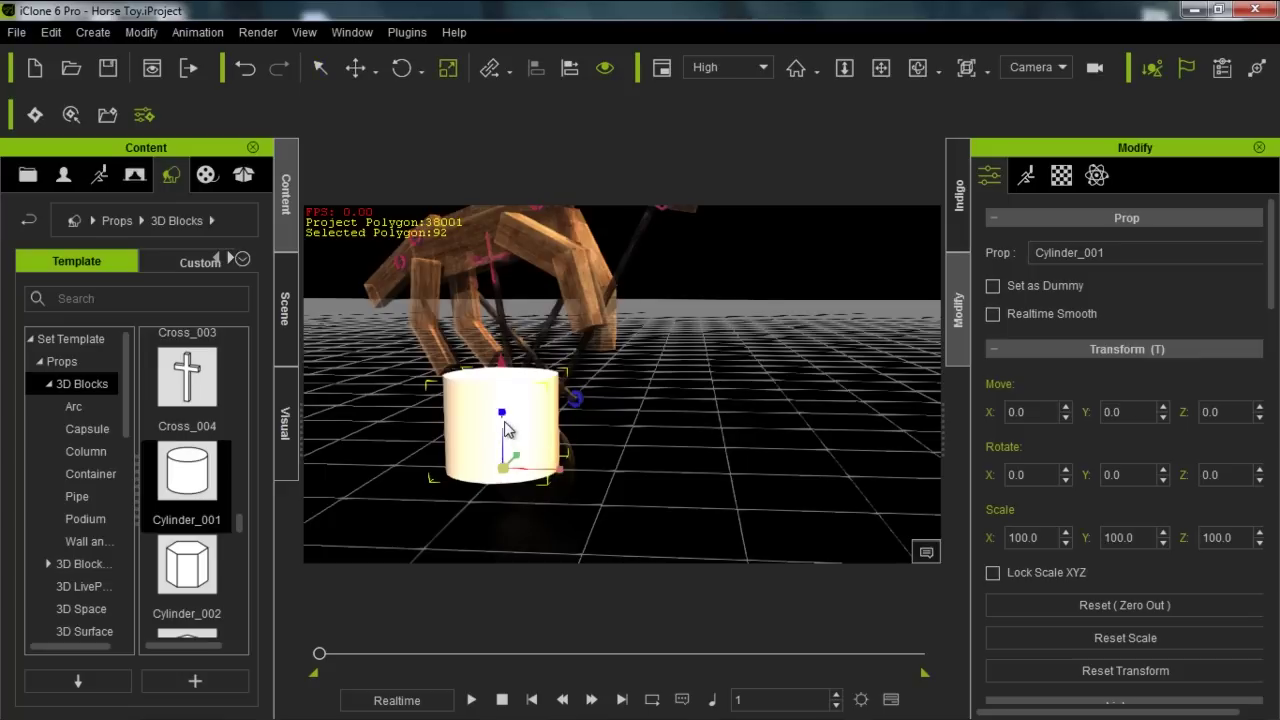
{"action": "left_click_drag", "start_coordinate": [502, 418], "coordinate": [488, 611]}
{"action": "left_click_drag", "start_coordinate": [500, 412], "coordinate": [482, 535]}
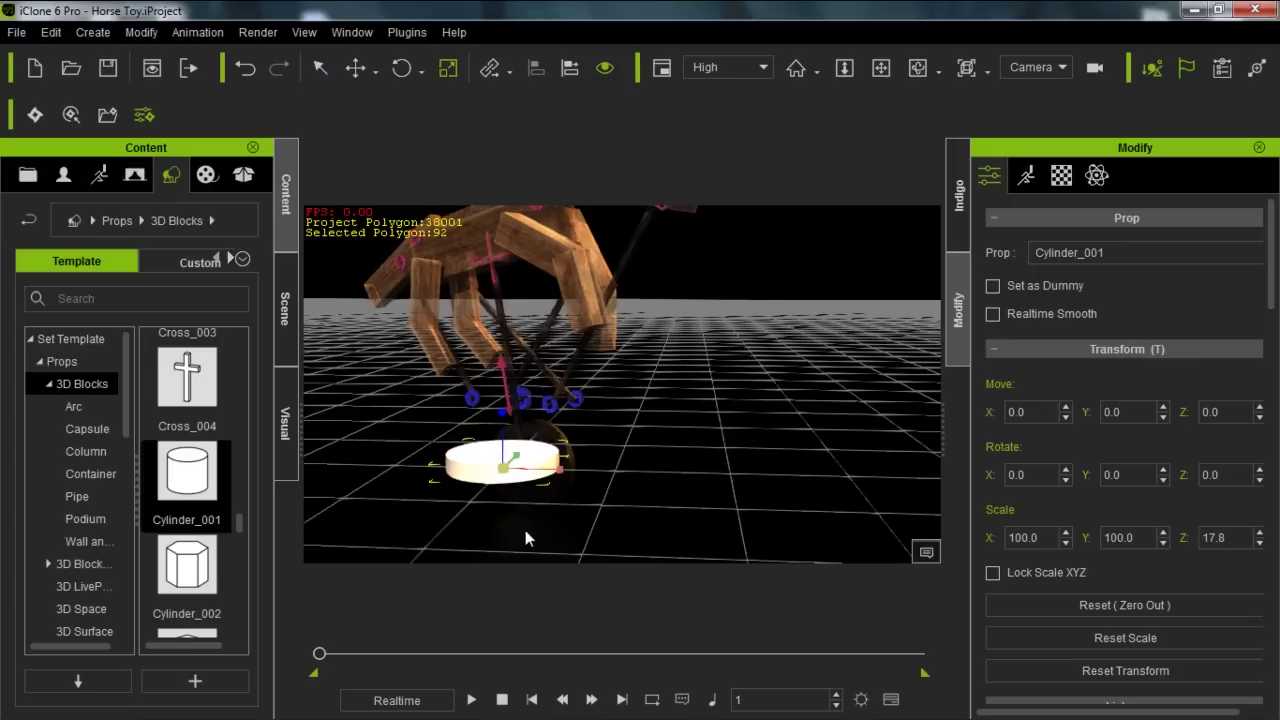
Step: Rotate the disc 90 degrees about X and move it along X to about 285.6, clear of the horse
{"action": "type", "text": "90"}
{"action": "key", "text": "Return"}
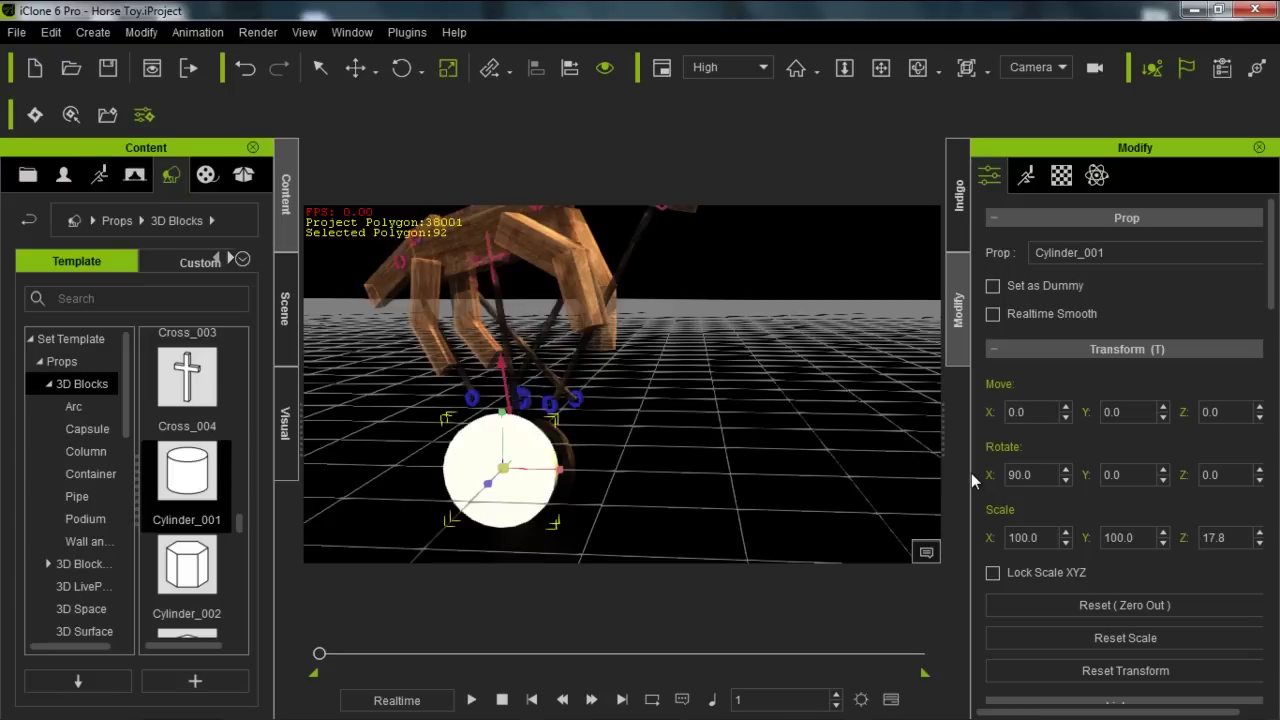
{"action": "key", "text": "r"}
{"action": "left_click_drag", "start_coordinate": [568, 483], "coordinate": [893, 488]}
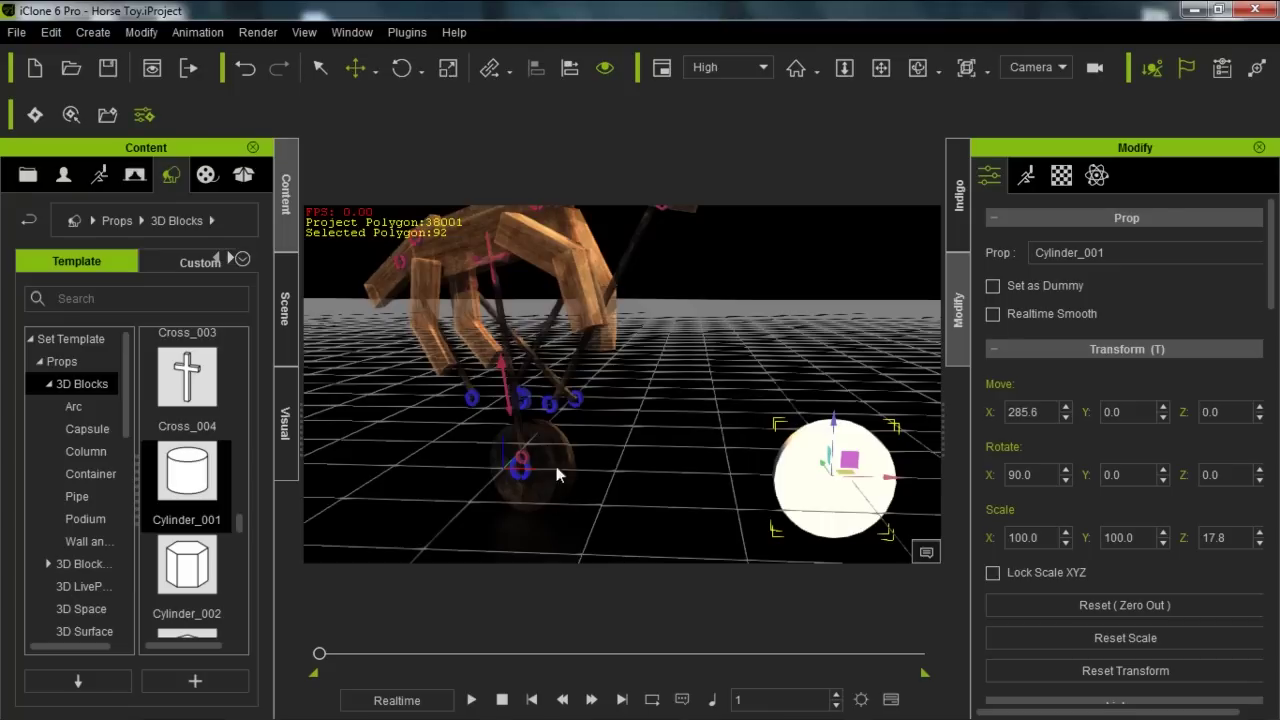
Step: Activate physics for the cylinder disc
{"action": "middle_click_drag", "start_coordinate": [704, 457], "coordinate": [589, 417]}
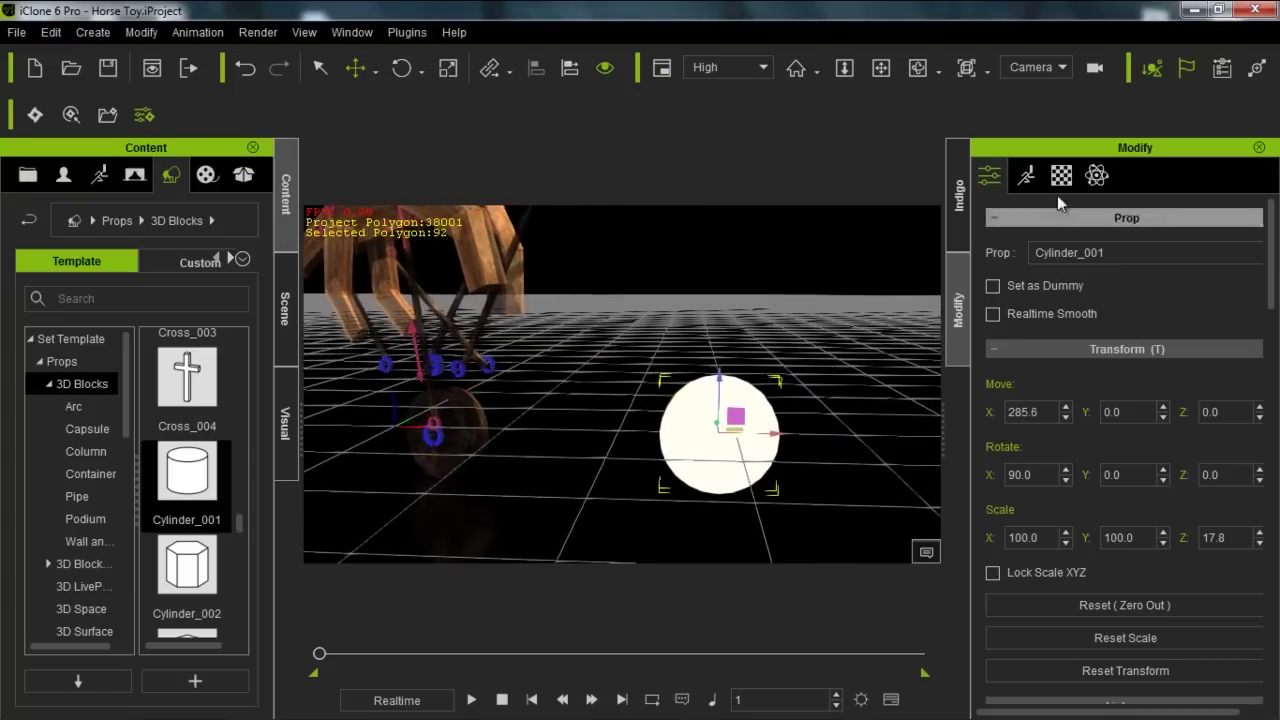
{"action": "left_click", "coordinate": [1097, 176]}
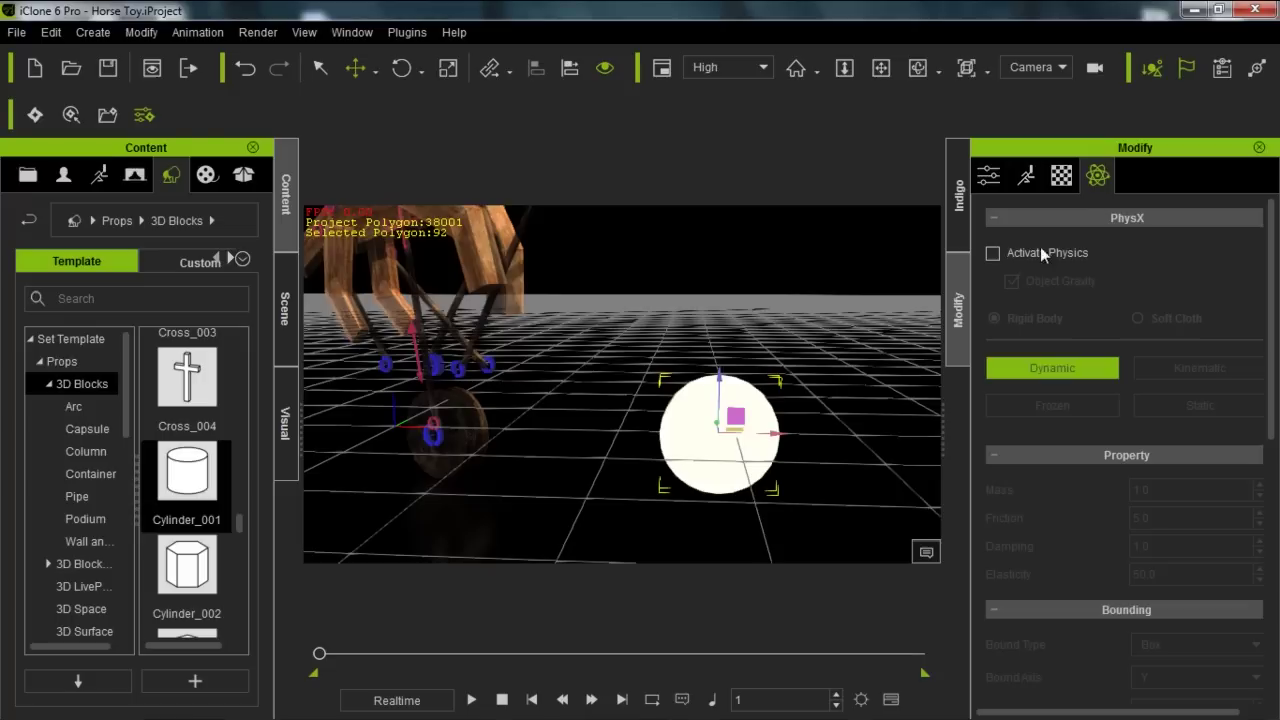
{"action": "left_click", "coordinate": [1004, 254]}
Step: Add a Hinge constraint near the centre of the cylinder disc
{"action": "left_click_drag", "start_coordinate": [1273, 298], "coordinate": [1270, 575]}
{"action": "left_click", "coordinate": [1173, 586]}
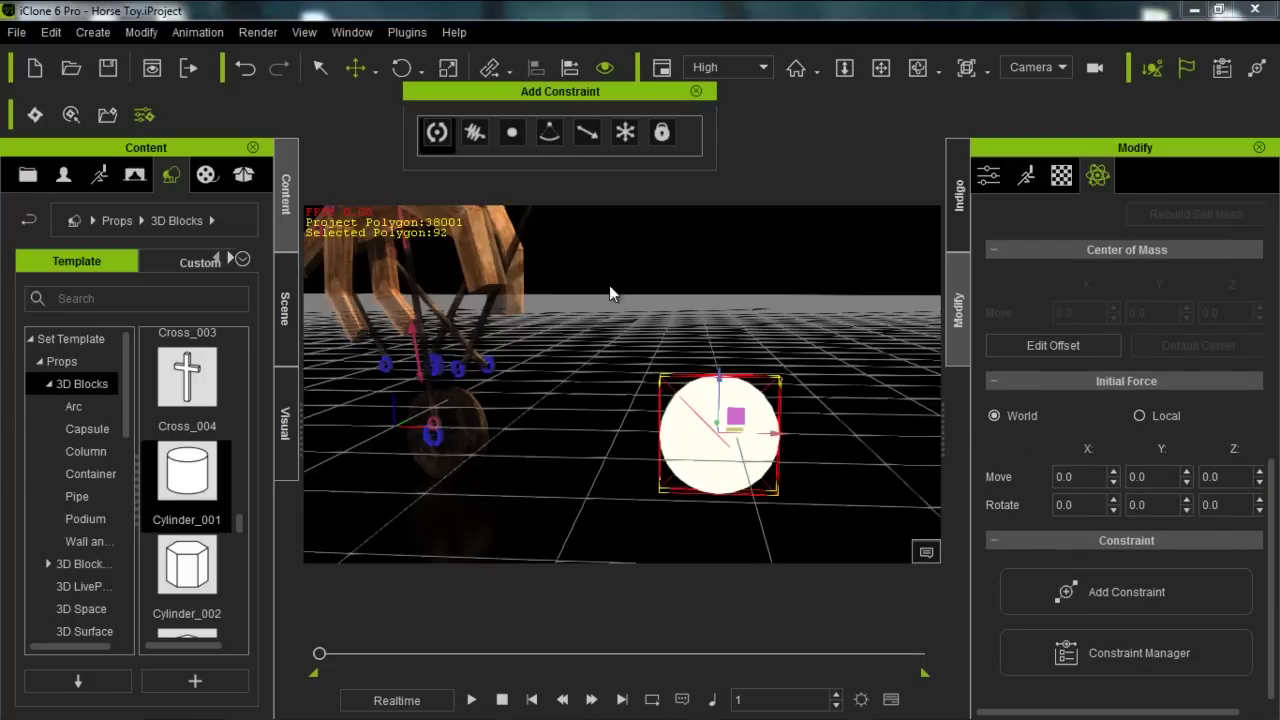
{"action": "left_click", "coordinate": [433, 137]}
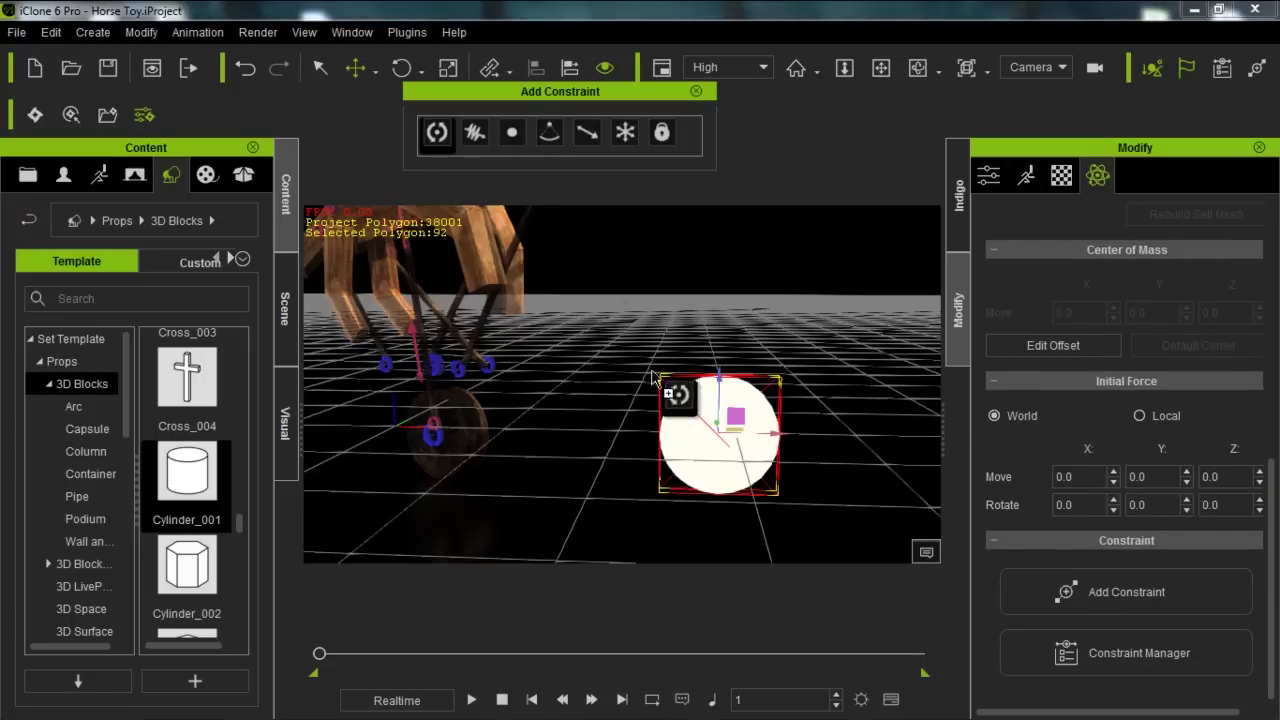
{"action": "left_click", "coordinate": [716, 440]}
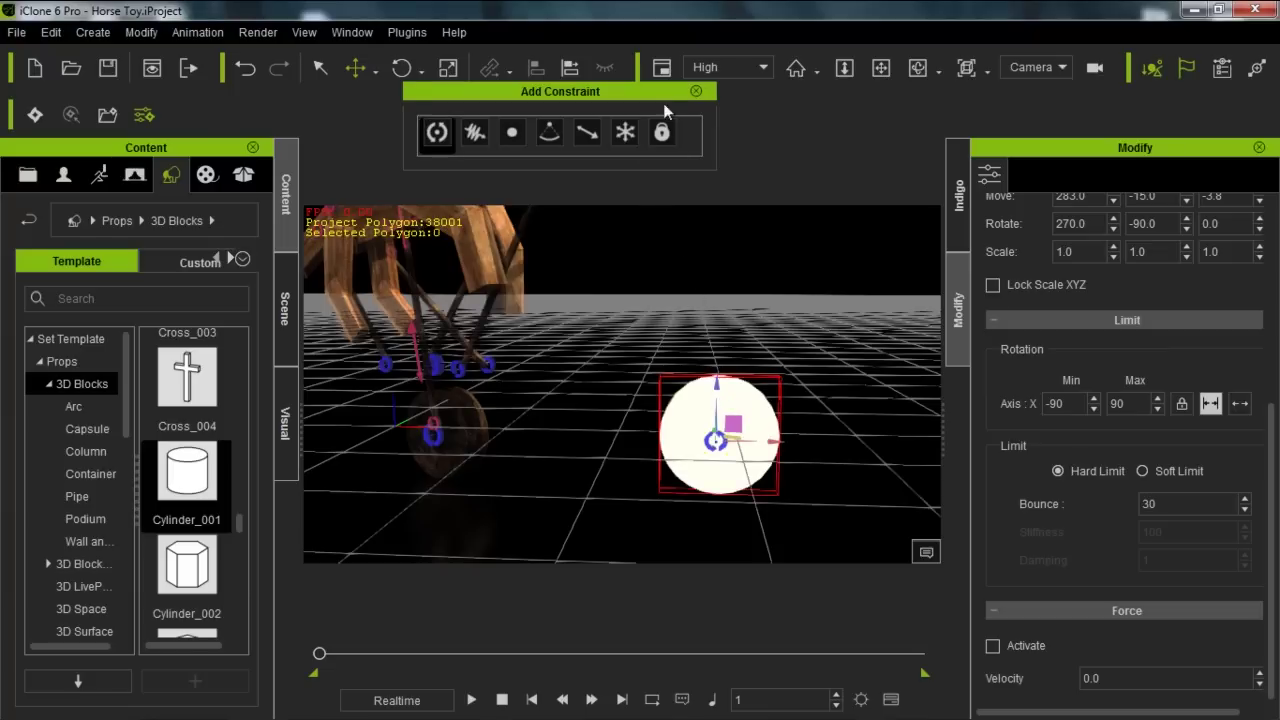
Step: Align the hinge to the cylinder disc's pivot along X and Z only
{"action": "left_click", "coordinate": [570, 67]}
{"action": "left_click", "coordinate": [730, 407]}
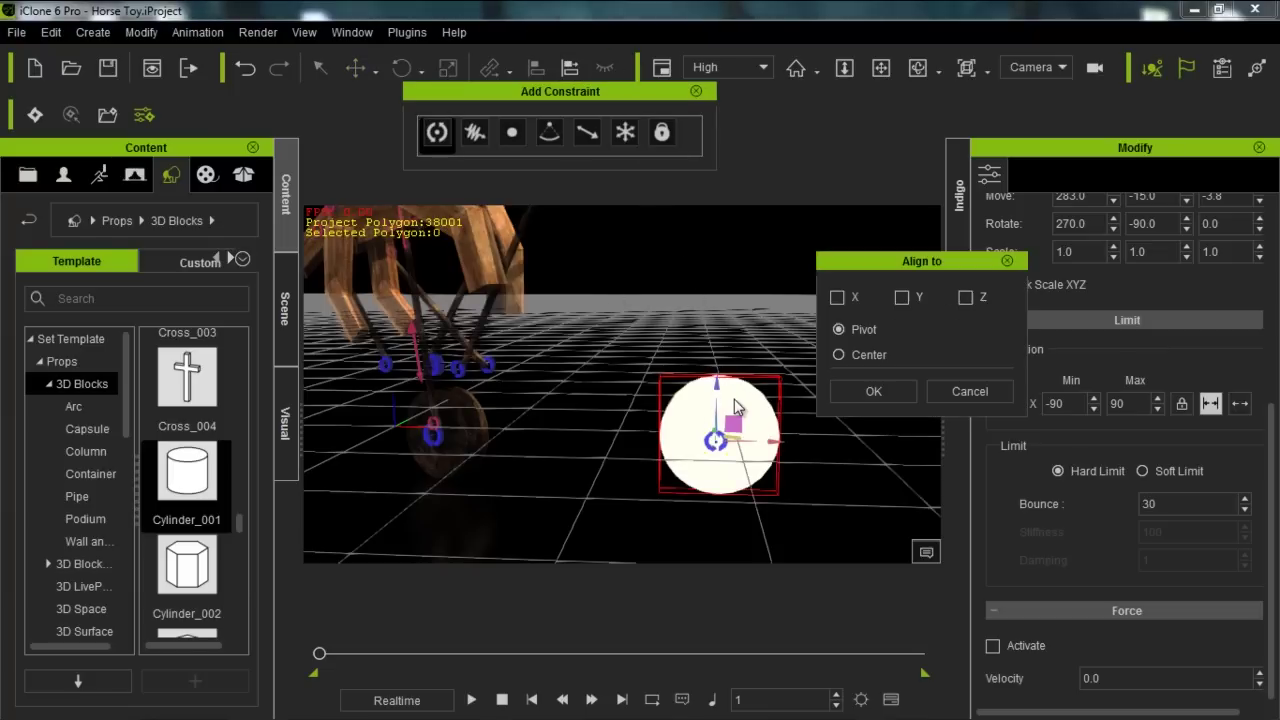
{"action": "left_click", "coordinate": [838, 298]}
{"action": "left_click", "coordinate": [903, 298]}
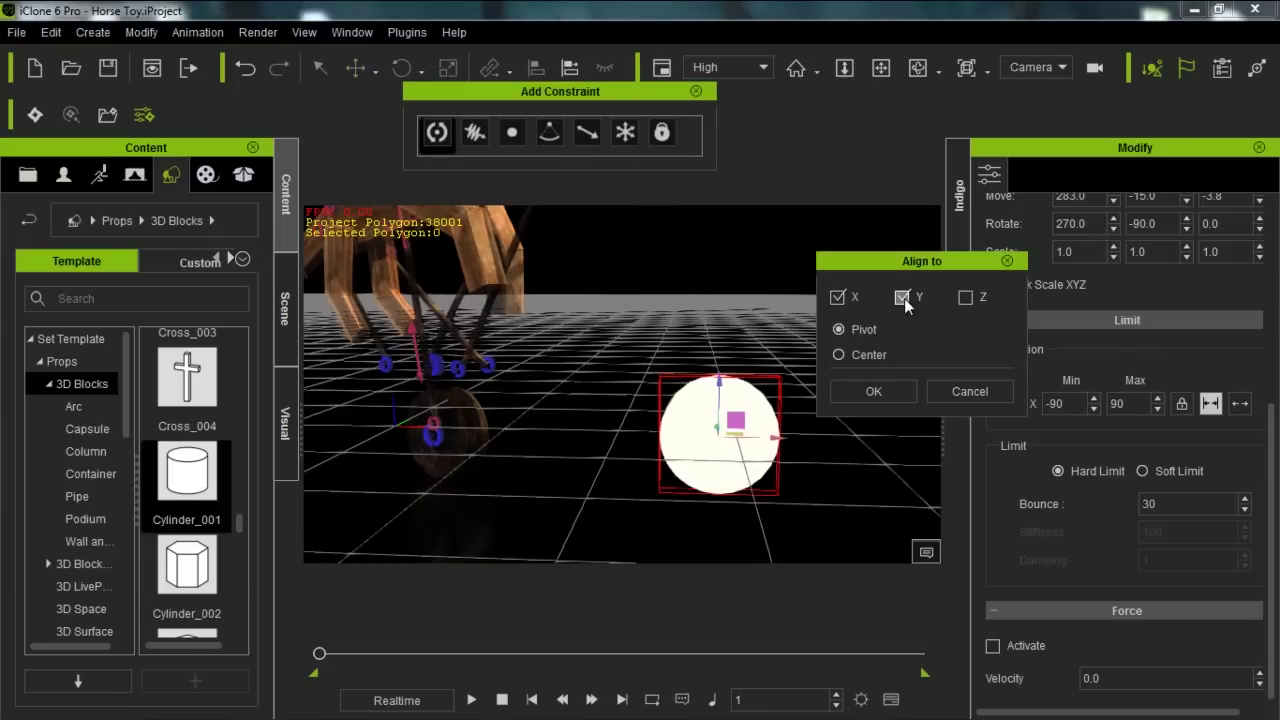
{"action": "left_click", "coordinate": [966, 299]}
{"action": "left_click", "coordinate": [903, 297]}
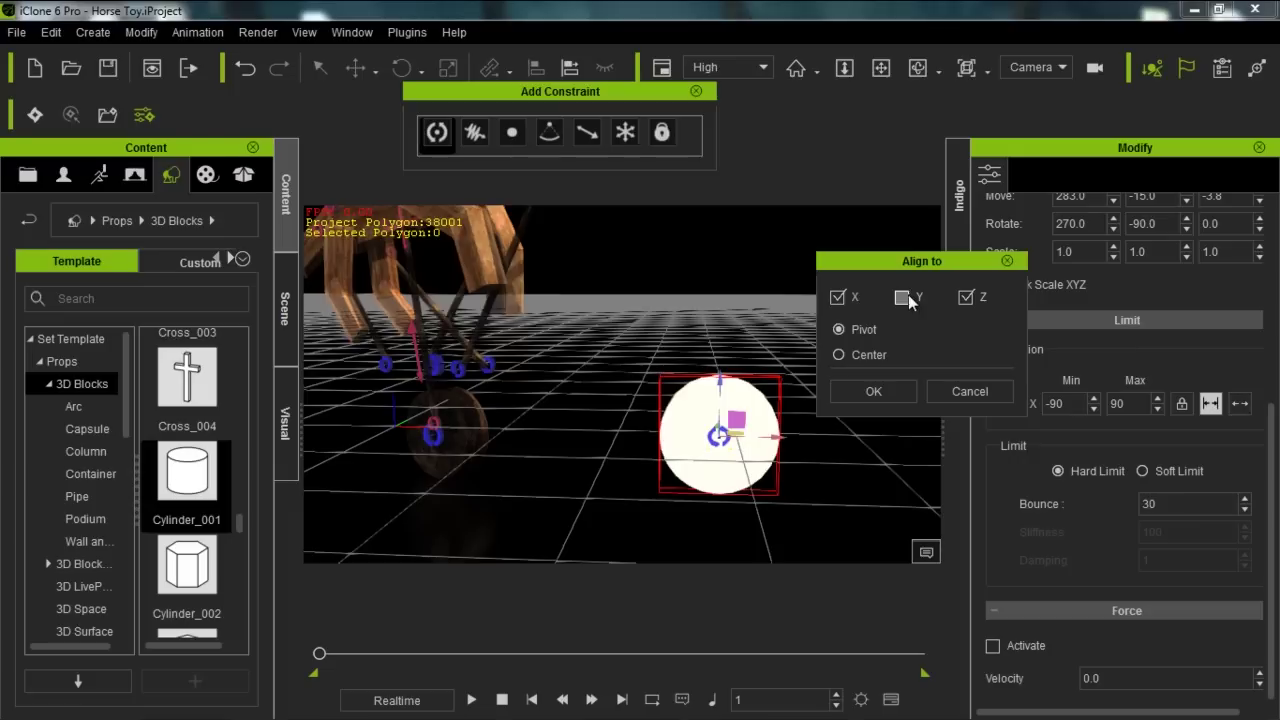
{"action": "left_click", "coordinate": [873, 392]}
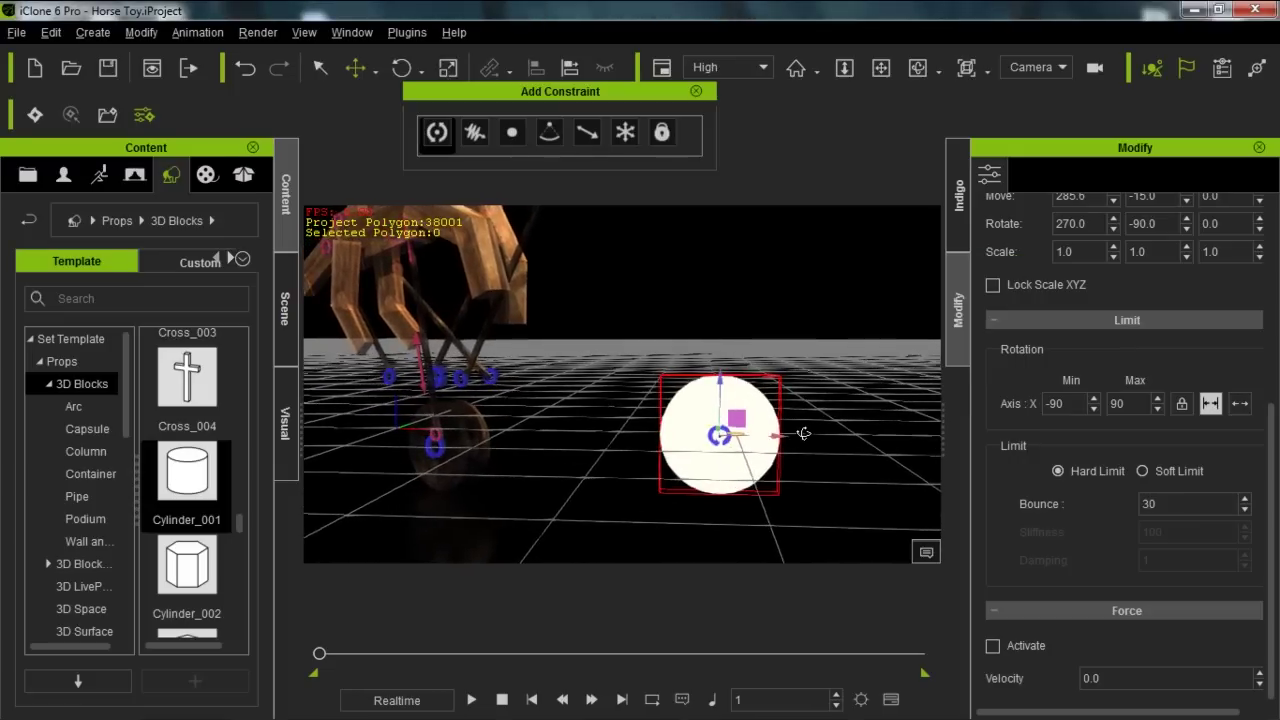
Step: Set the hinge's X-axis rotation to free and activate its force with a velocity of -5.0
{"action": "left_click", "coordinate": [1239, 404]}
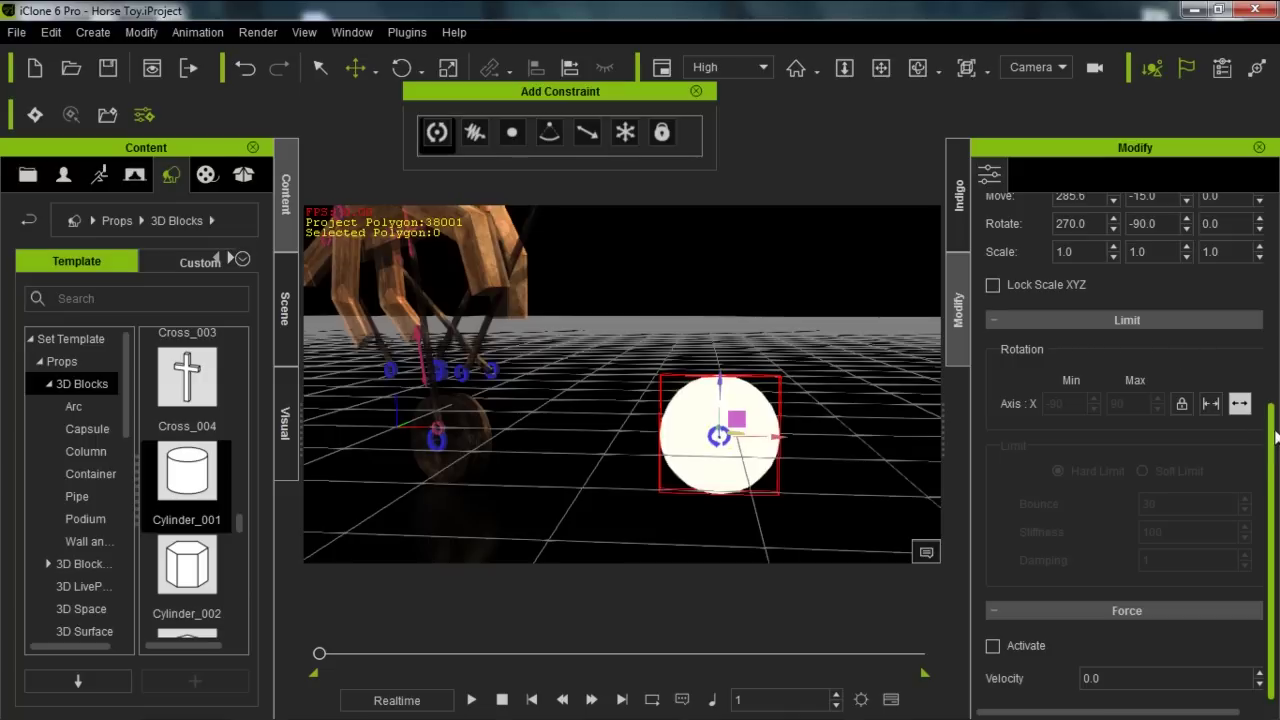
{"action": "left_click", "coordinate": [993, 646]}
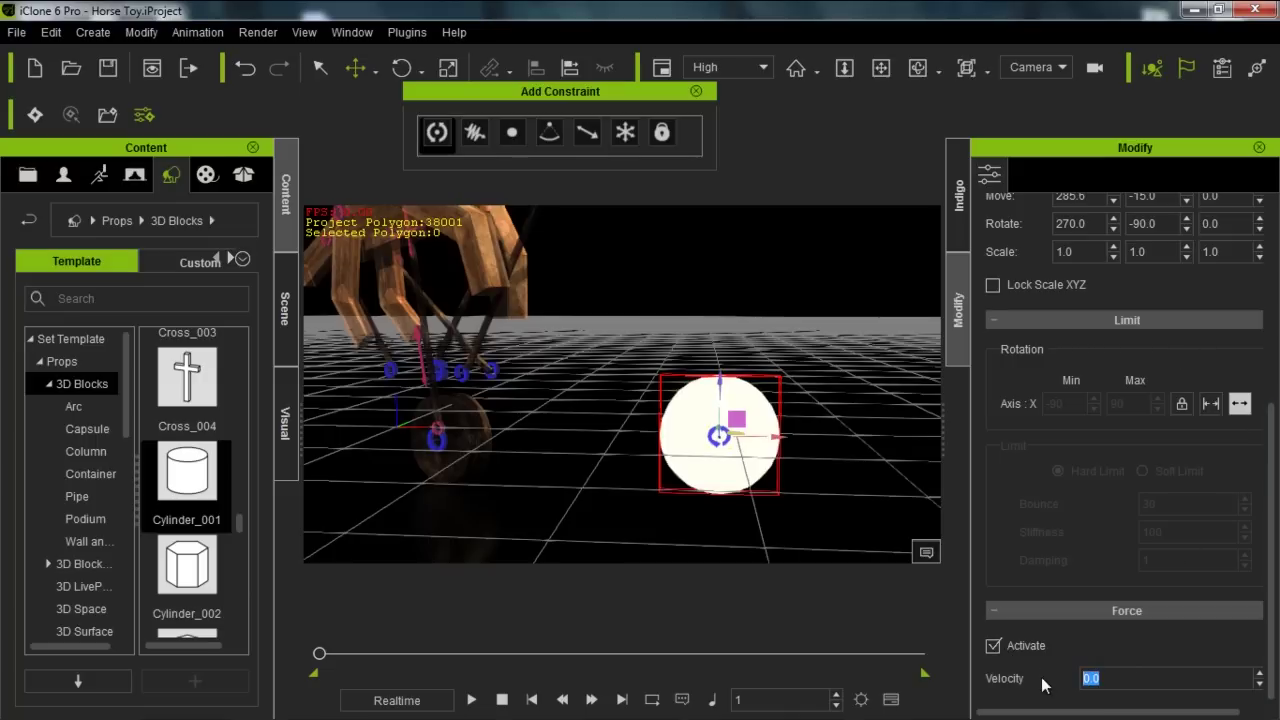
{"action": "type", "text": "-5.0"}
Step: Play the simulation to check how the hinge force drives the disc, and stop it
{"action": "left_click", "coordinate": [473, 700]}
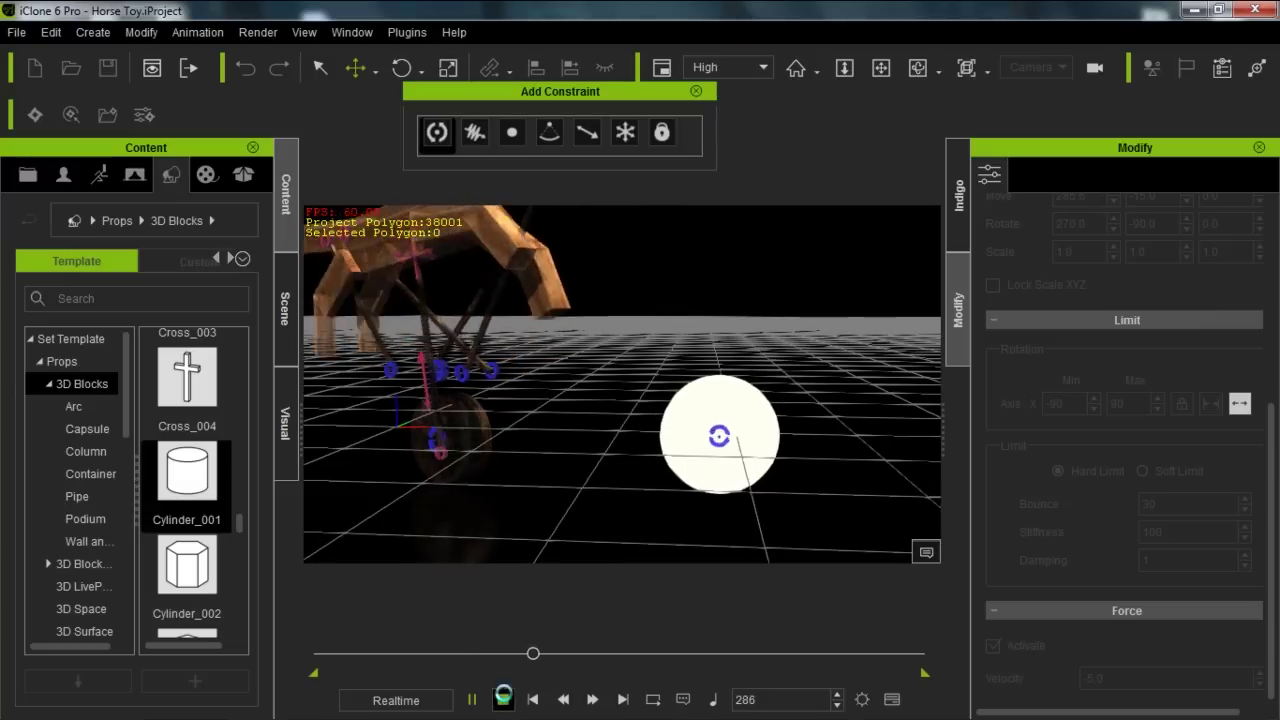
{"action": "left_click", "coordinate": [503, 700]}
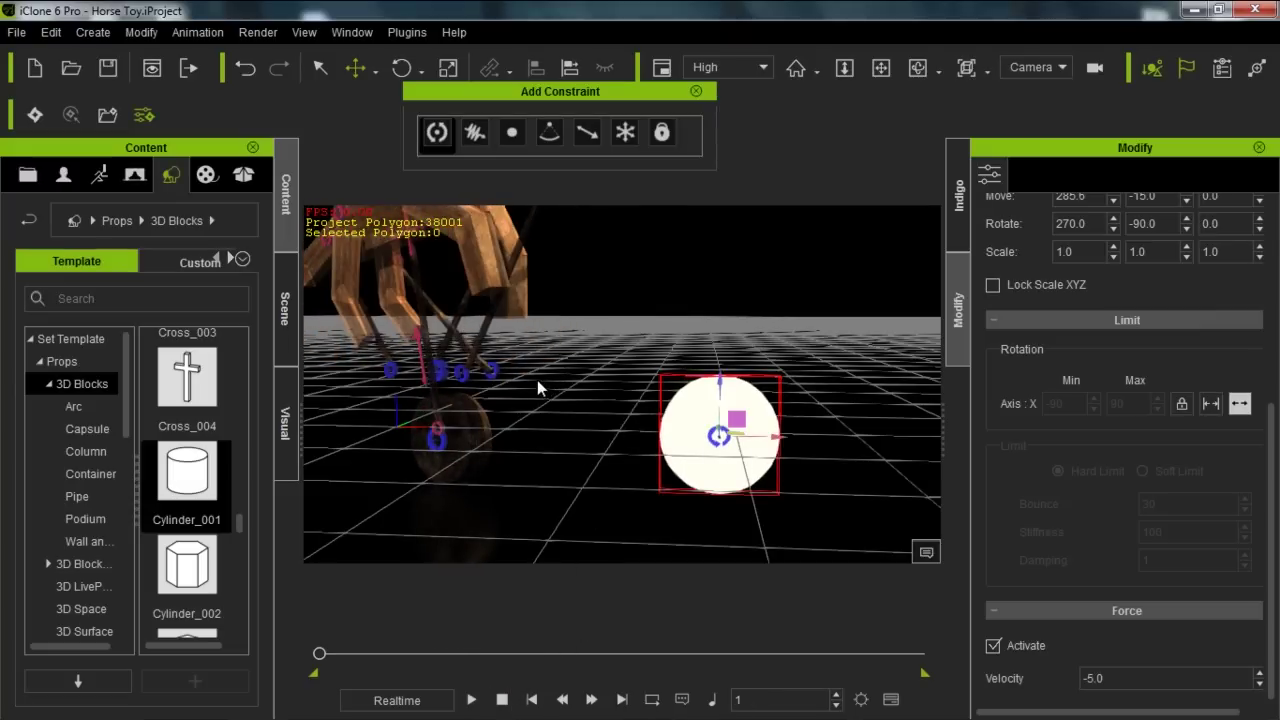
Step: Add a Box_001 block to the scene and place it between the horse and the disc
{"action": "middle_click_drag", "start_coordinate": [460, 411], "coordinate": [518, 414]}
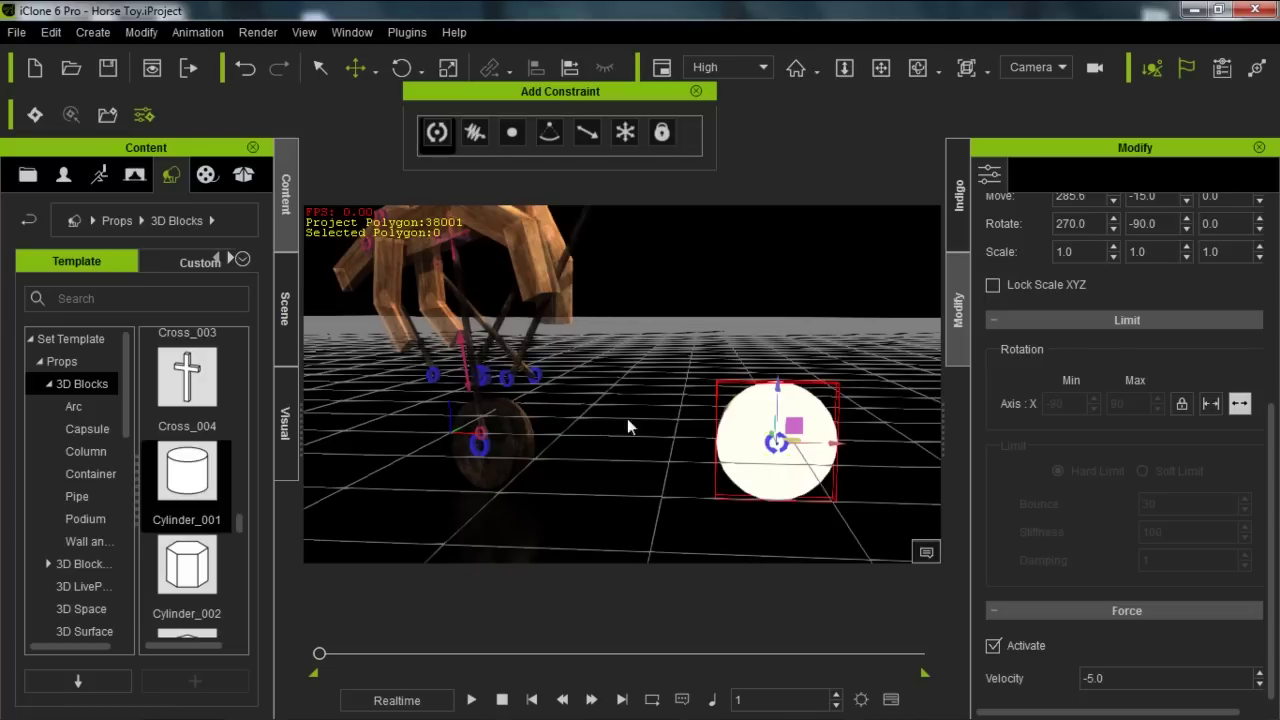
{"action": "left_click_drag", "start_coordinate": [235, 510], "coordinate": [754, 415]}
{"action": "left_click_drag", "start_coordinate": [712, 505], "coordinate": [638, 498]}
Step: Rename the cylinder disc as Gear and the box as Central Shaft
{"action": "left_click", "coordinate": [756, 421]}
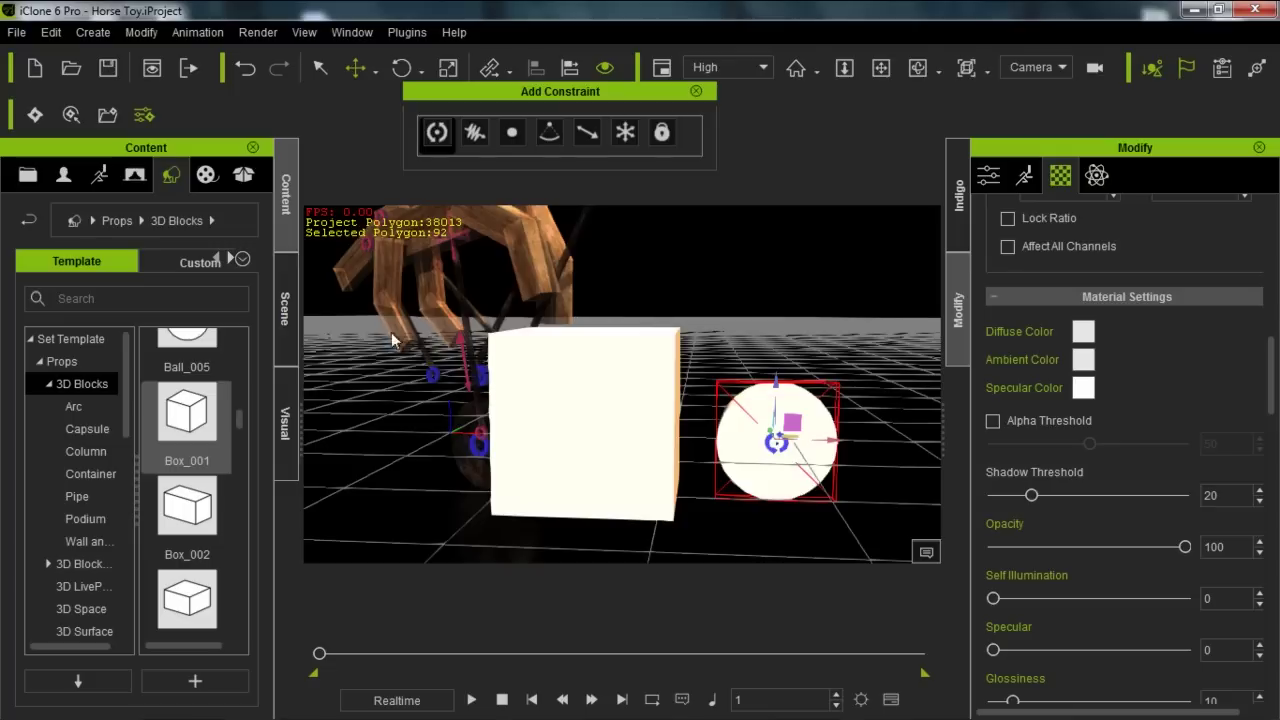
{"action": "left_click", "coordinate": [285, 308]}
{"action": "double_click", "coordinate": [118, 601]}
{"action": "type", "text": "Gear"}
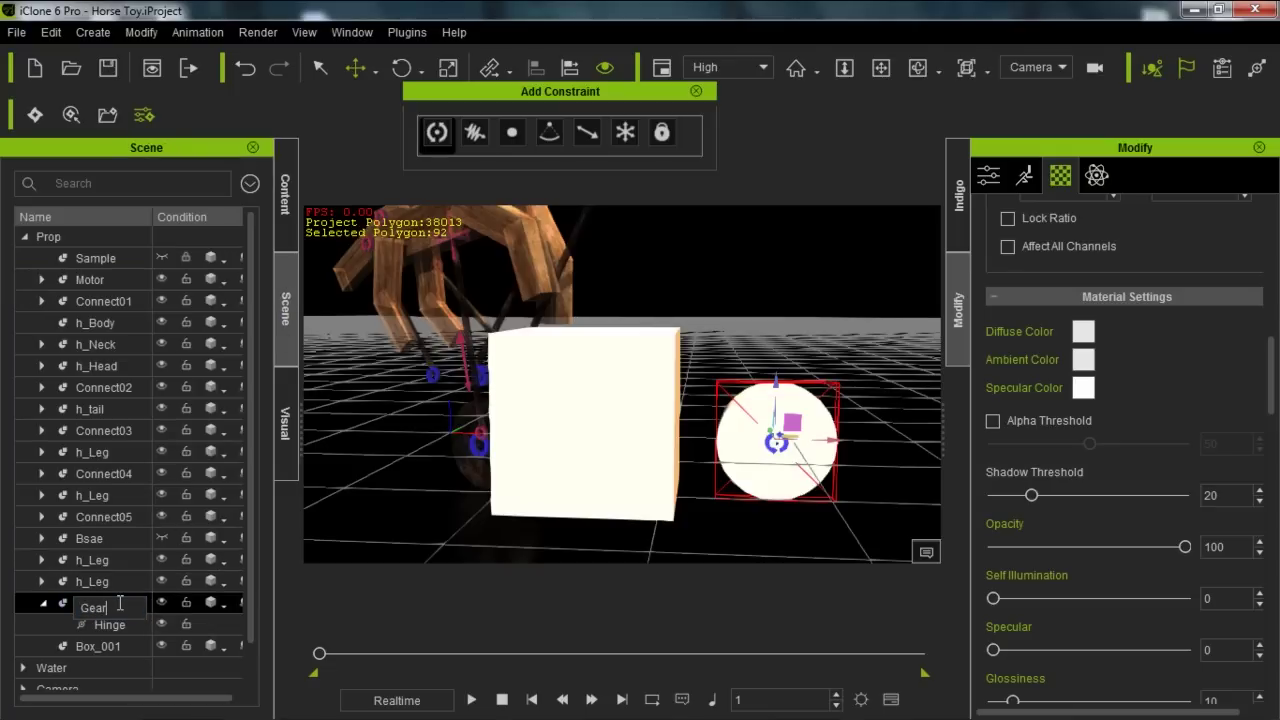
{"action": "key", "text": "Return"}
{"action": "left_click", "coordinate": [574, 443]}
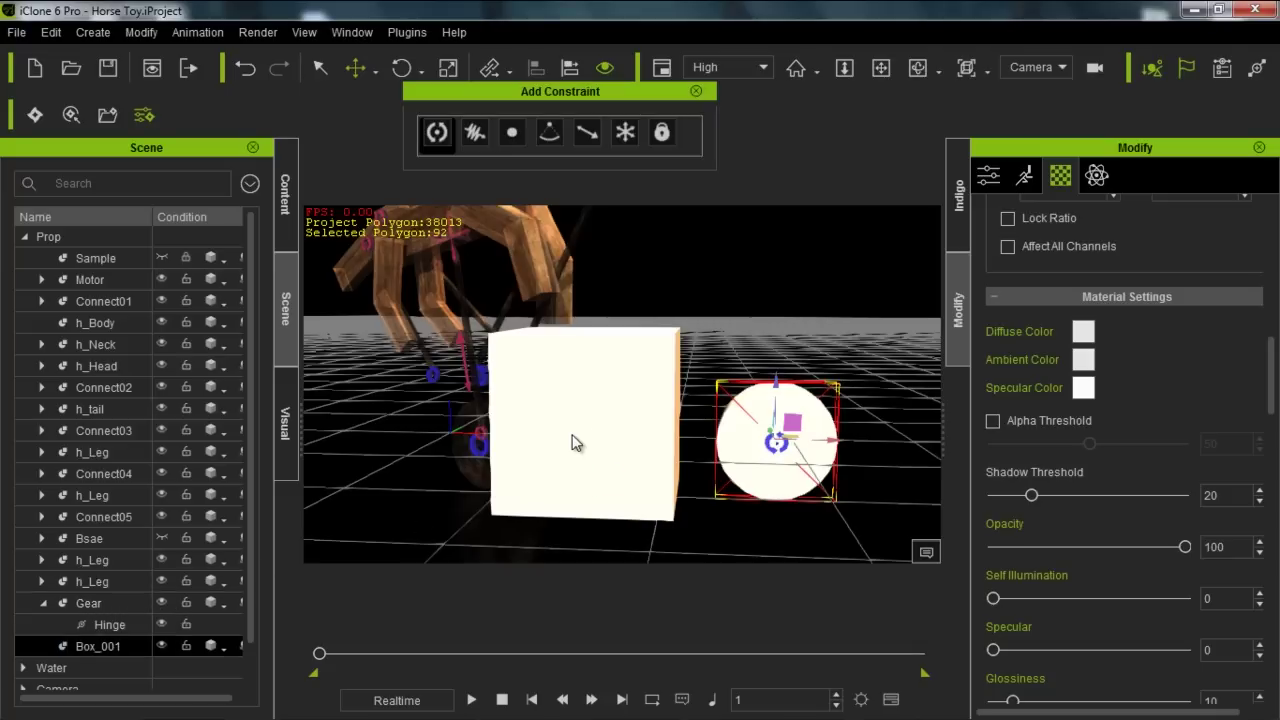
{"action": "double_click", "coordinate": [118, 645]}
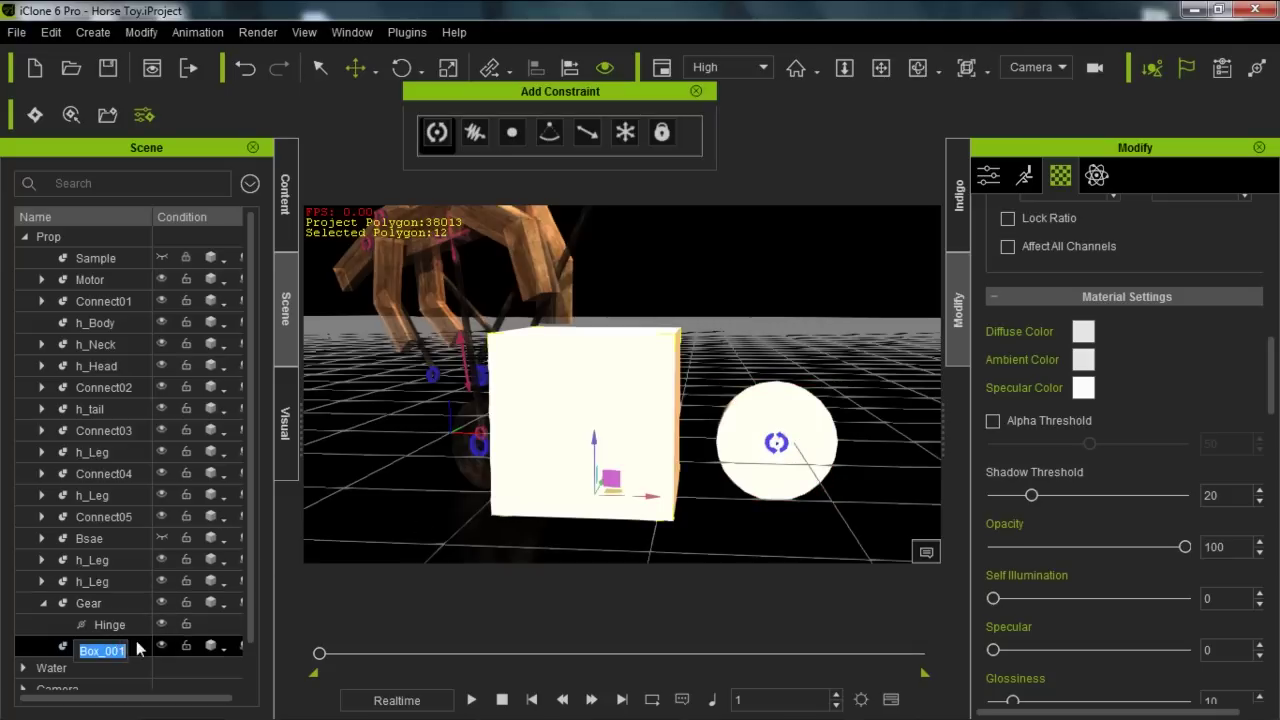
{"action": "type", "text": "Central Shaft"}
{"action": "key", "text": "Return"}
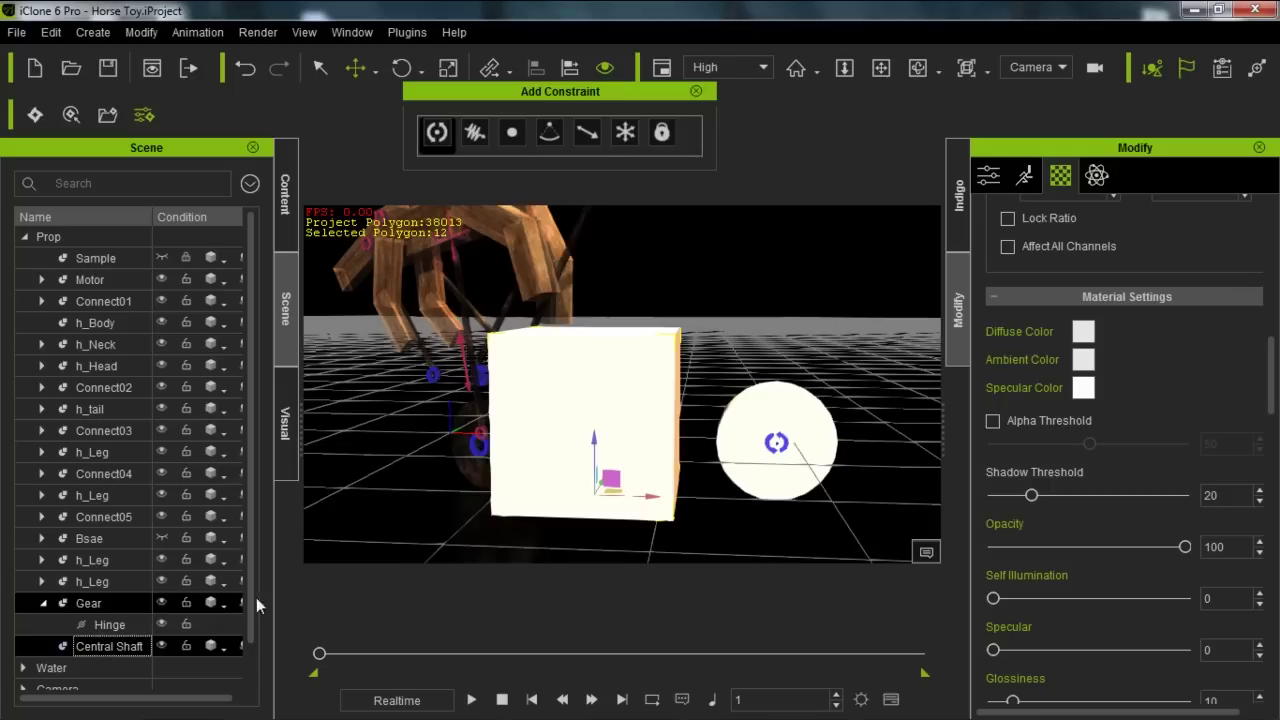
Step: Scale the Central Shaft down uniformly to a tiny cube and stretch it along Z into a tall, thin bar
{"action": "key", "text": "r"}
{"action": "left_click_drag", "start_coordinate": [596, 496], "coordinate": [372, 672]}
{"action": "left_click_drag", "start_coordinate": [597, 496], "coordinate": [484, 644]}
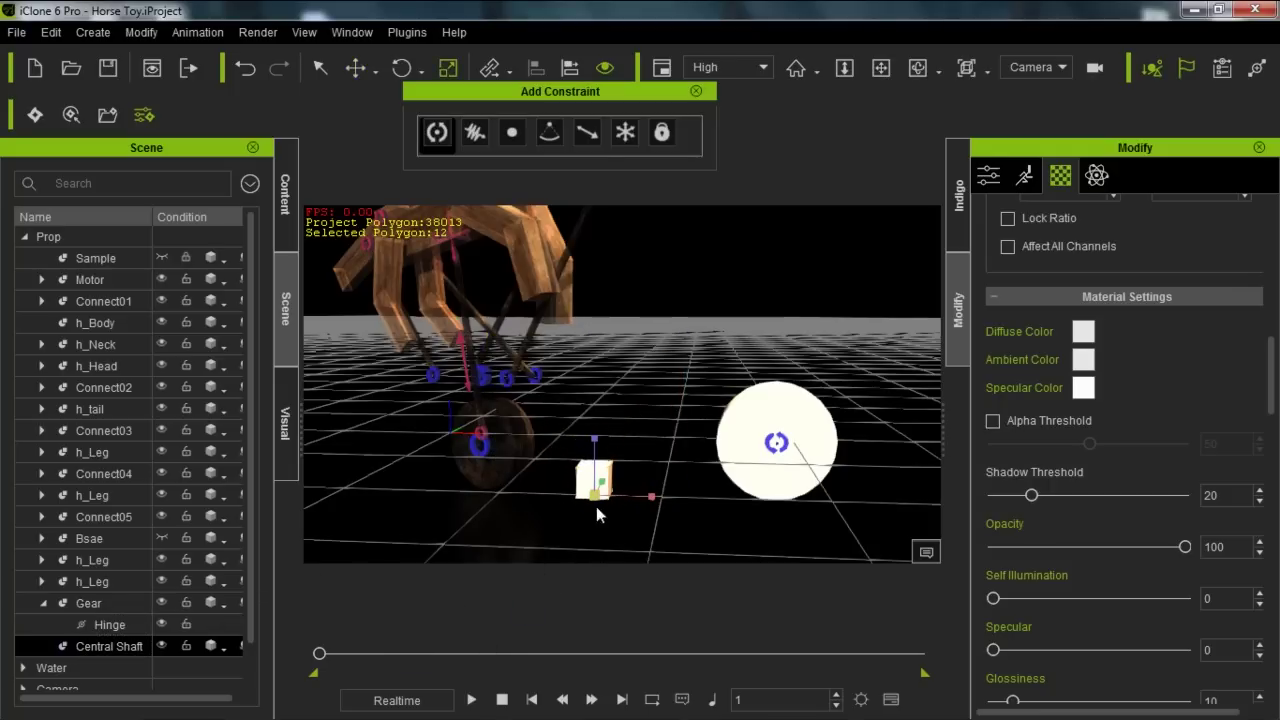
{"action": "left_click_drag", "start_coordinate": [596, 494], "coordinate": [573, 527]}
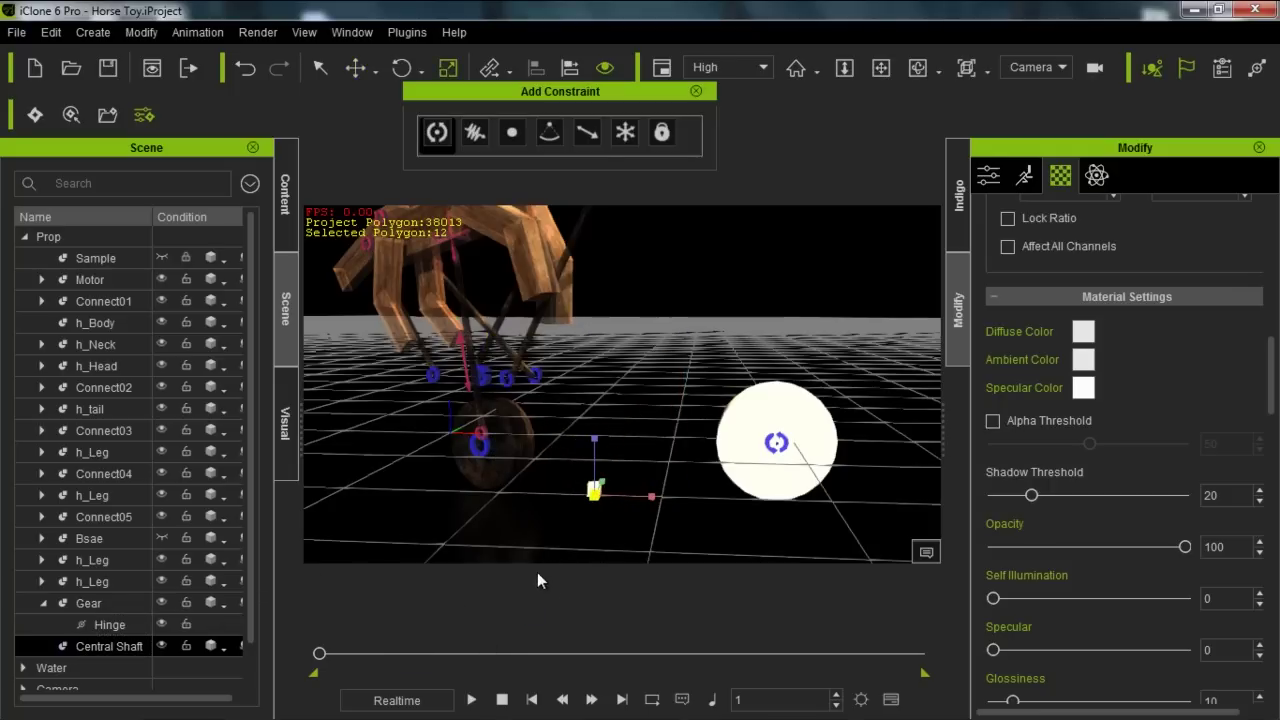
{"action": "left_click_drag", "start_coordinate": [594, 439], "coordinate": [619, 248]}
{"action": "middle_click_drag", "start_coordinate": [478, 330], "coordinate": [488, 393]}
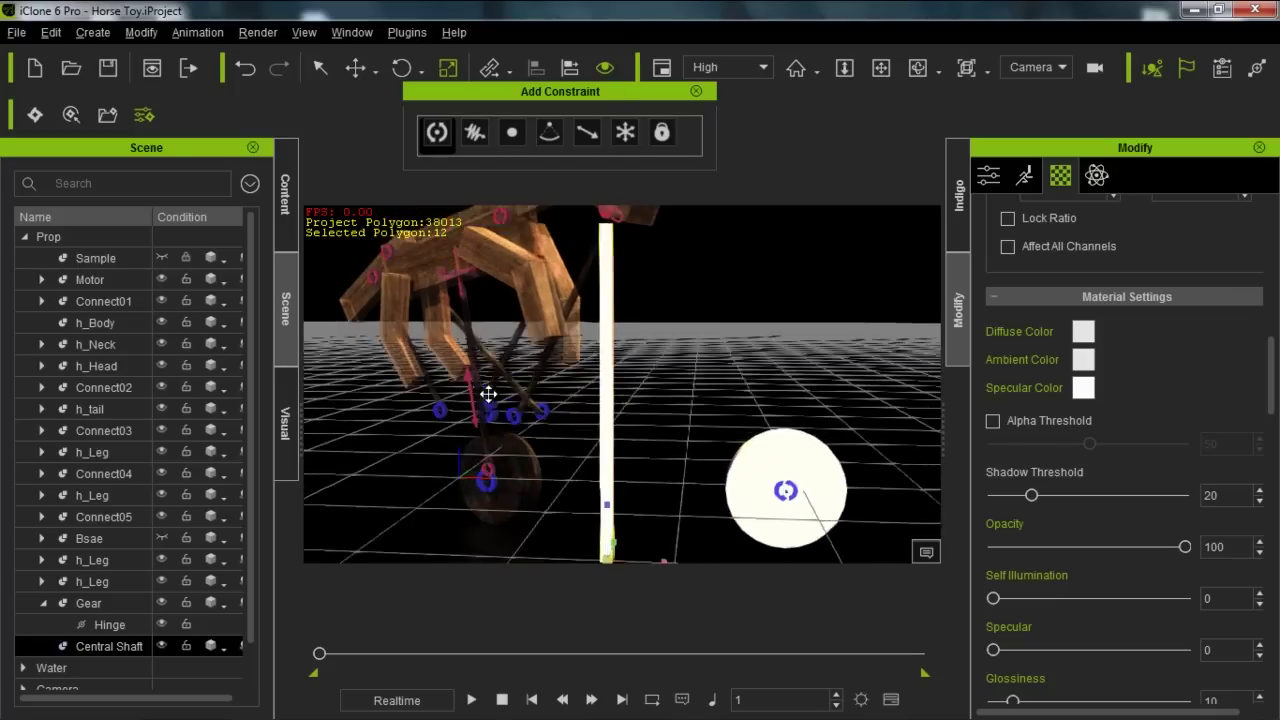
{"action": "right_click_drag", "start_coordinate": [488, 393], "coordinate": [364, 429]}
{"action": "right_click_drag", "start_coordinate": [297, 430], "coordinate": [620, 425]}
{"action": "right_click_drag", "start_coordinate": [526, 442], "coordinate": [700, 446]}
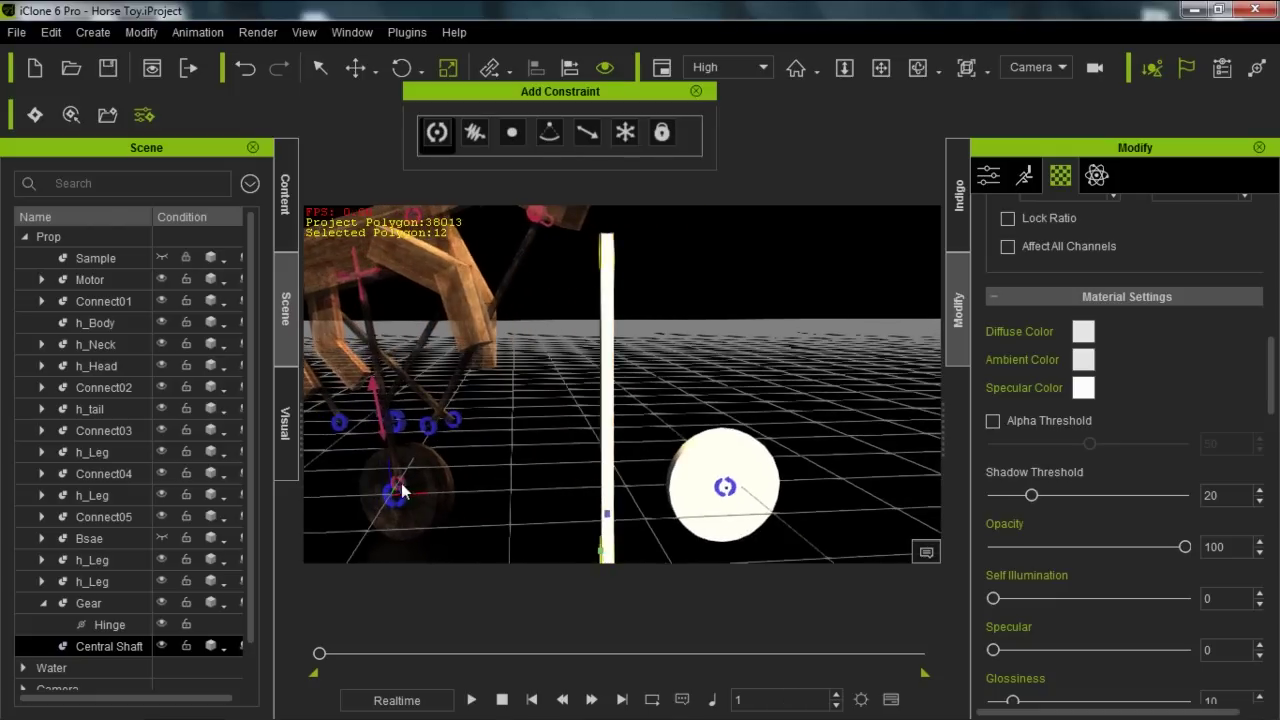
{"action": "mouse_move", "coordinate": [584, 425]}
{"action": "right_mouse_down"}
{"action": "mouse_move", "coordinate": [626, 417]}
{"action": "mouse_move", "coordinate": [584, 432]}
{"action": "right_mouse_up"}
{"action": "left_click_drag", "start_coordinate": [550, 429], "coordinate": [552, 424]}
Step: Align the Central Shaft to the Gear's pivot along X and Z only
{"action": "left_click", "coordinate": [570, 67]}
{"action": "left_click", "coordinate": [641, 415]}
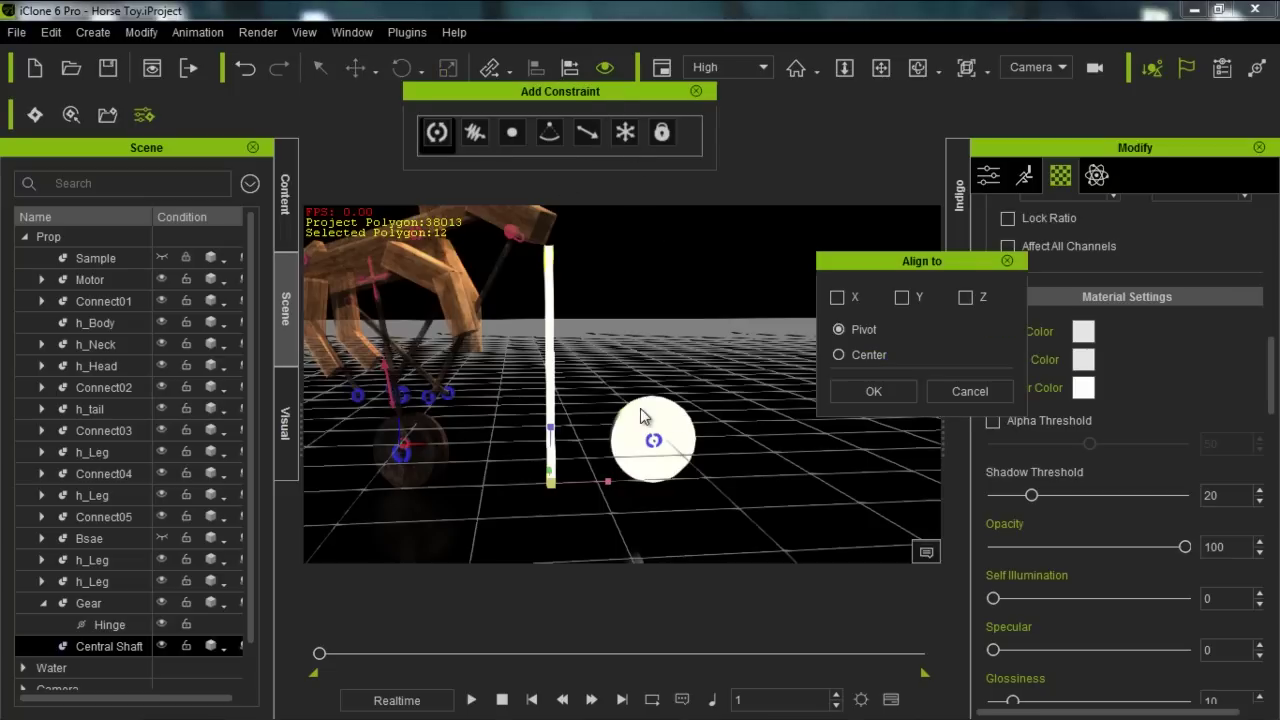
{"action": "left_click", "coordinate": [838, 298]}
{"action": "left_click", "coordinate": [904, 297]}
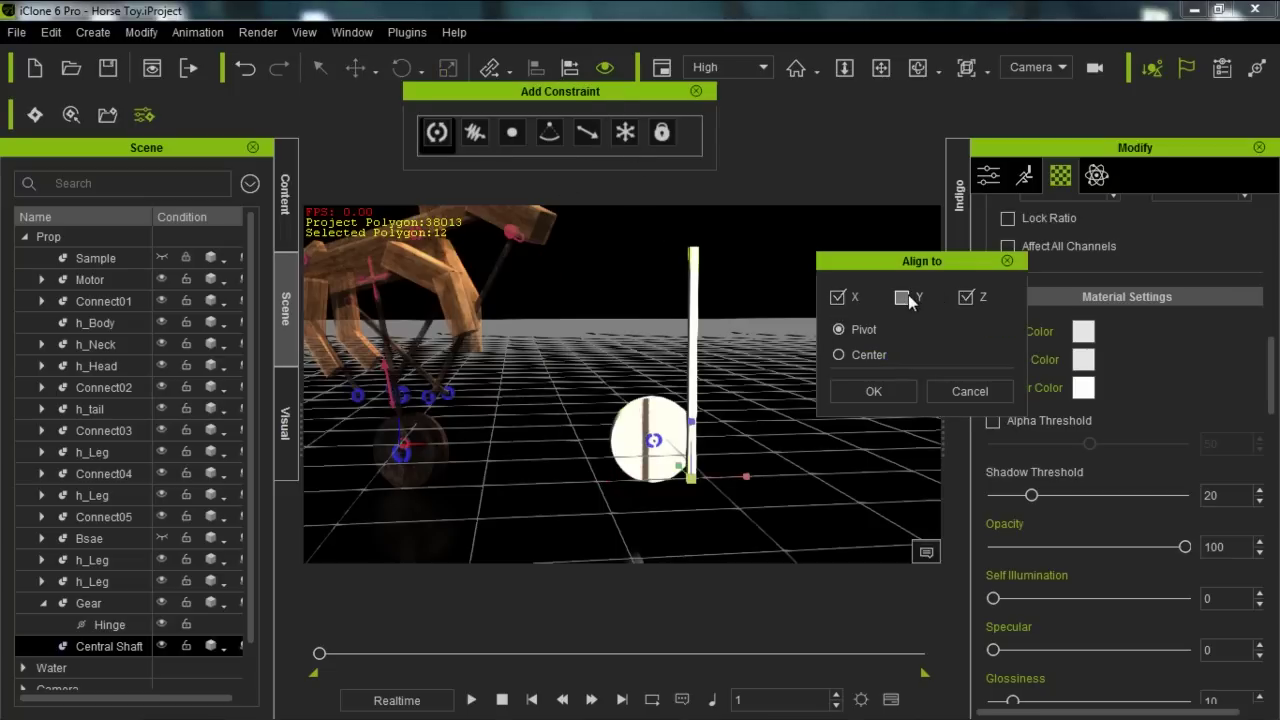
{"action": "left_click", "coordinate": [878, 398]}
Step: Move the Central Shaft along Y so that it sits against the front face of the Gear
{"action": "middle_click_drag", "start_coordinate": [791, 488], "coordinate": [760, 350]}
{"action": "middle_click_drag", "start_coordinate": [402, 479], "coordinate": [617, 425]}
{"action": "right_click_drag", "start_coordinate": [617, 425], "coordinate": [580, 458]}
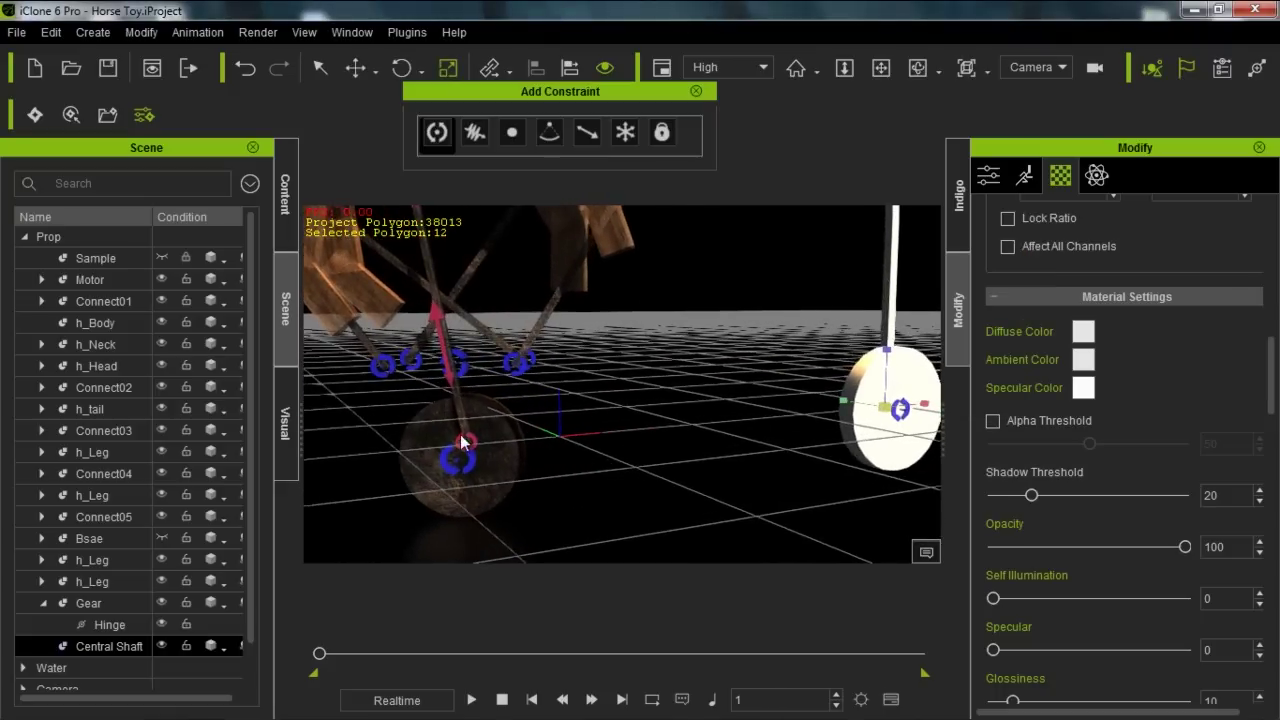
{"action": "right_click_drag", "start_coordinate": [457, 479], "coordinate": [520, 472]}
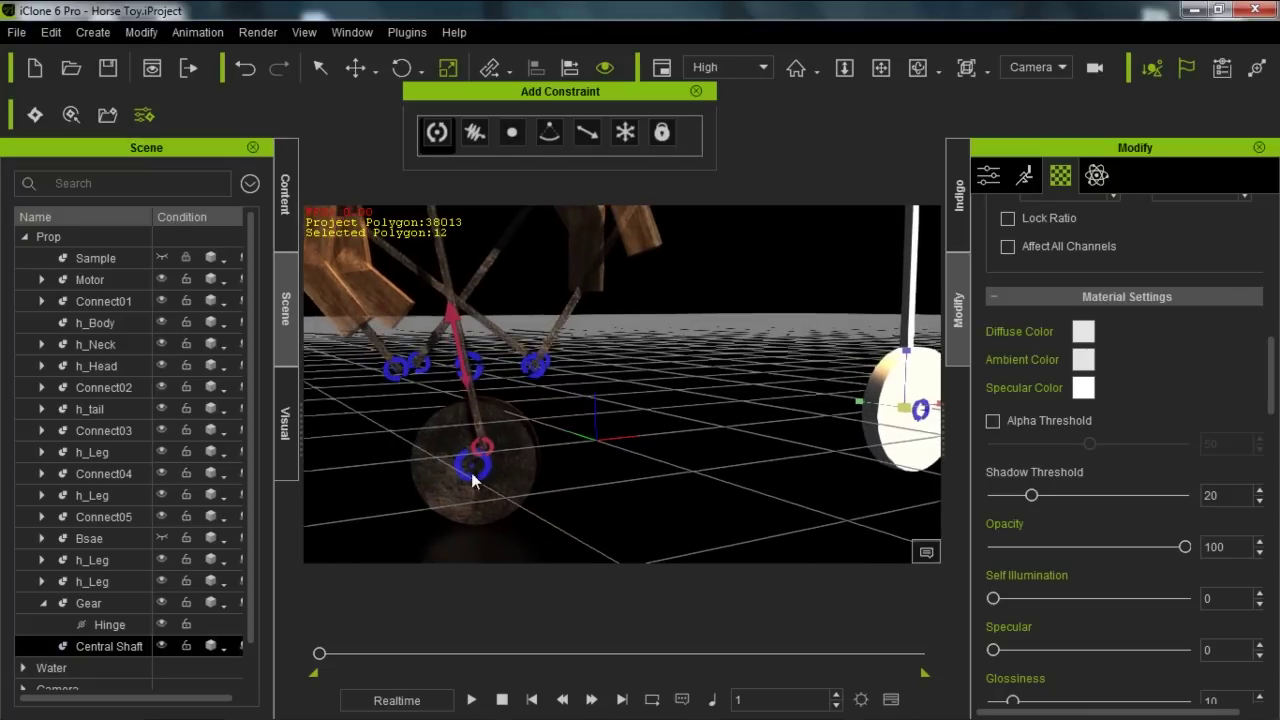
{"action": "right_click_drag", "start_coordinate": [728, 414], "coordinate": [445, 503]}
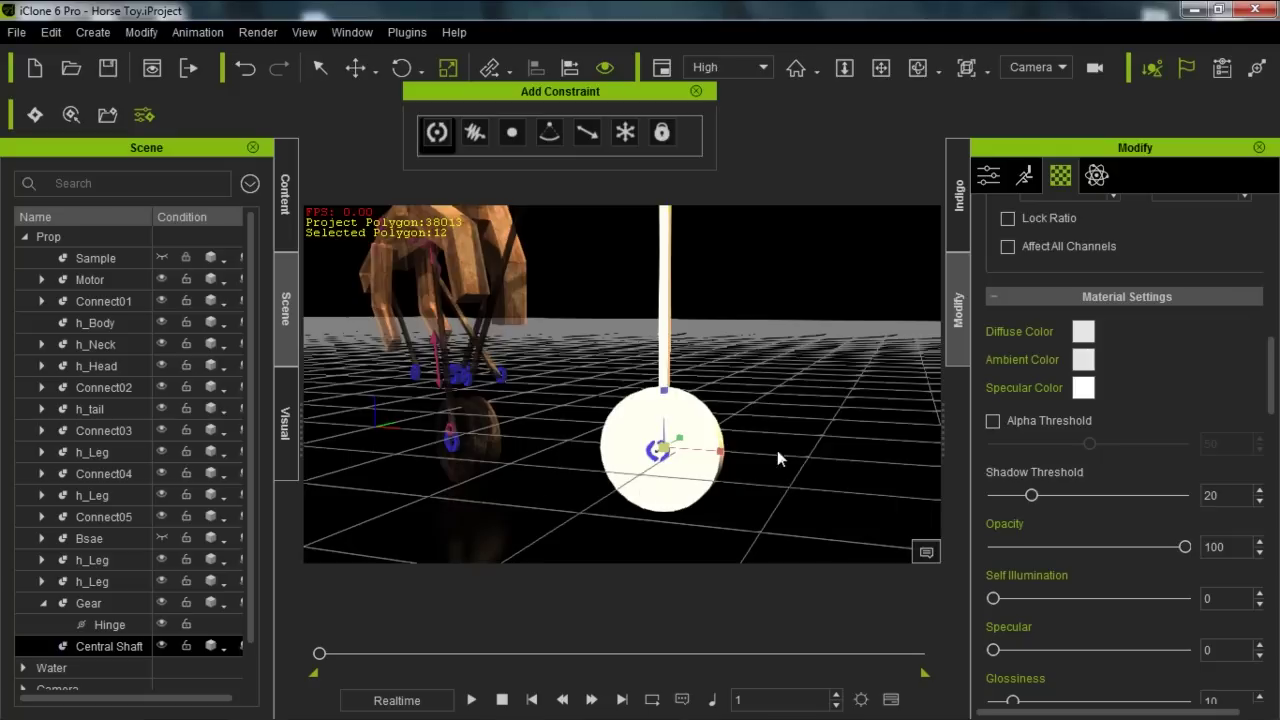
{"action": "key", "text": "w"}
{"action": "right_click_drag", "start_coordinate": [793, 431], "coordinate": [695, 445]}
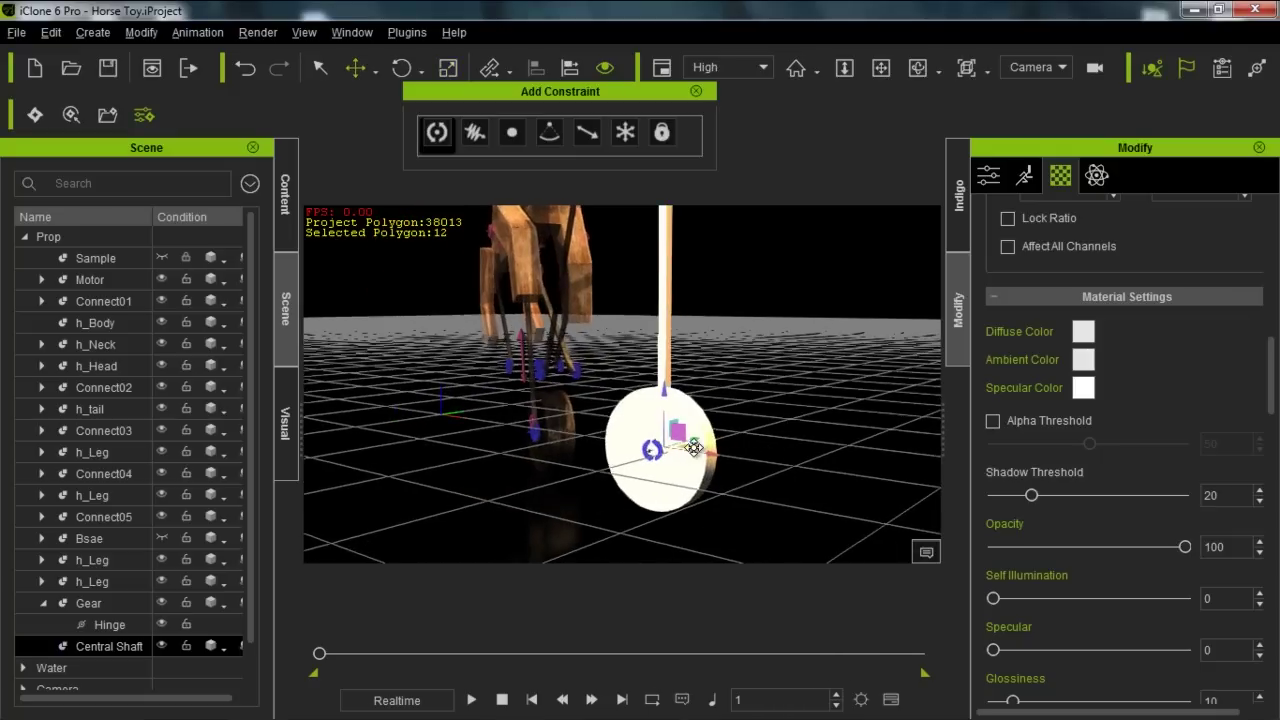
{"action": "left_click_drag", "start_coordinate": [697, 437], "coordinate": [678, 449]}
{"action": "right_click_drag", "start_coordinate": [625, 500], "coordinate": [788, 420]}
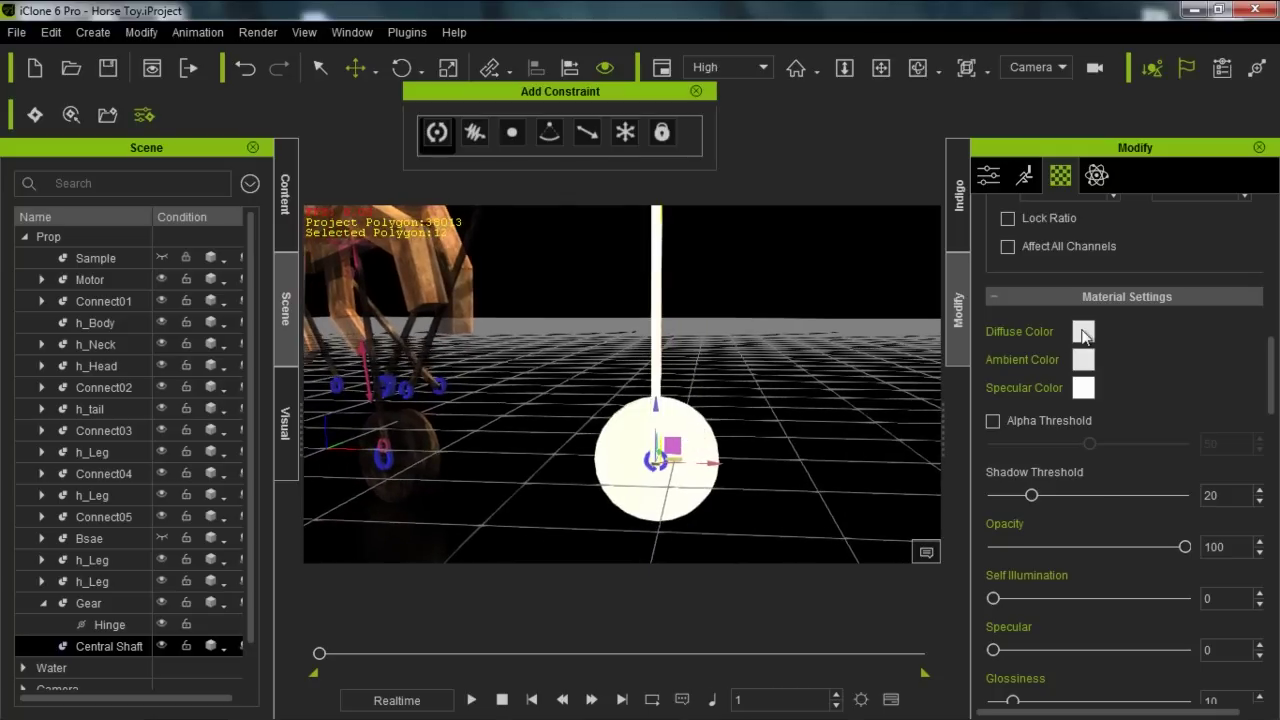
Step: Change the Central Shaft's diffuse color to red
{"action": "left_click", "coordinate": [1084, 332]}
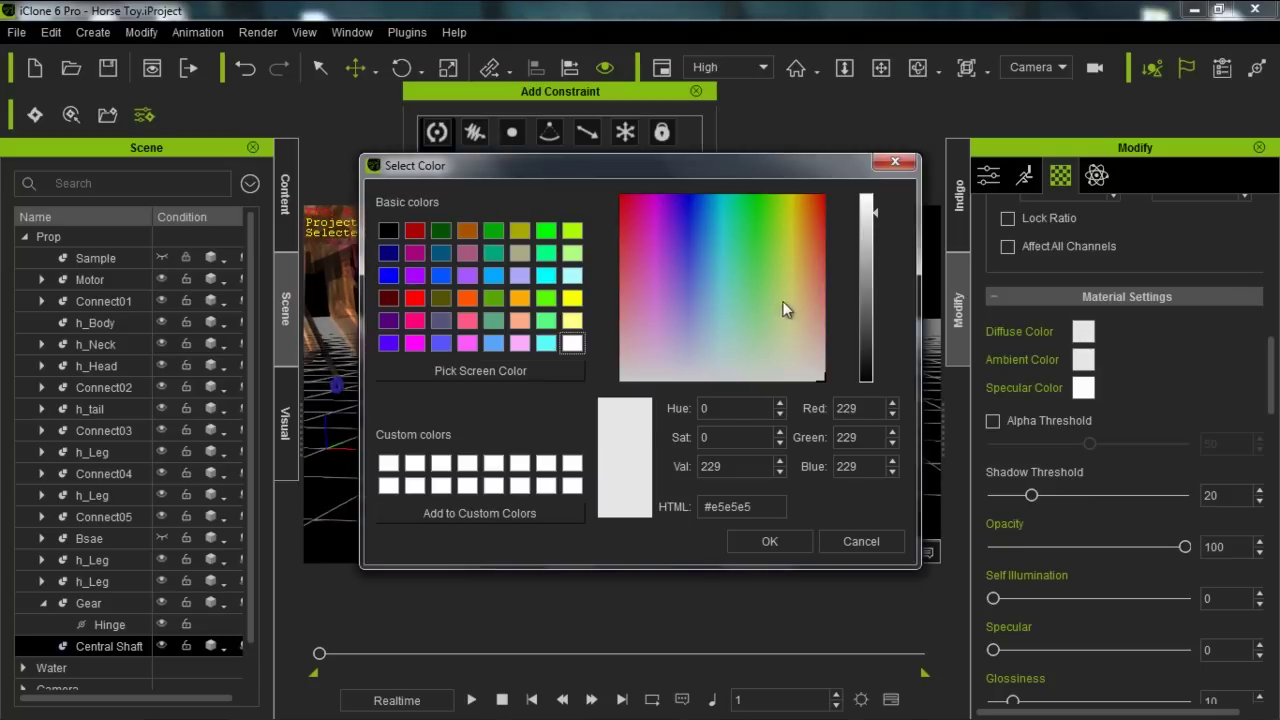
{"action": "left_click_drag", "start_coordinate": [784, 309], "coordinate": [826, 262]}
{"action": "left_click", "coordinate": [764, 540]}
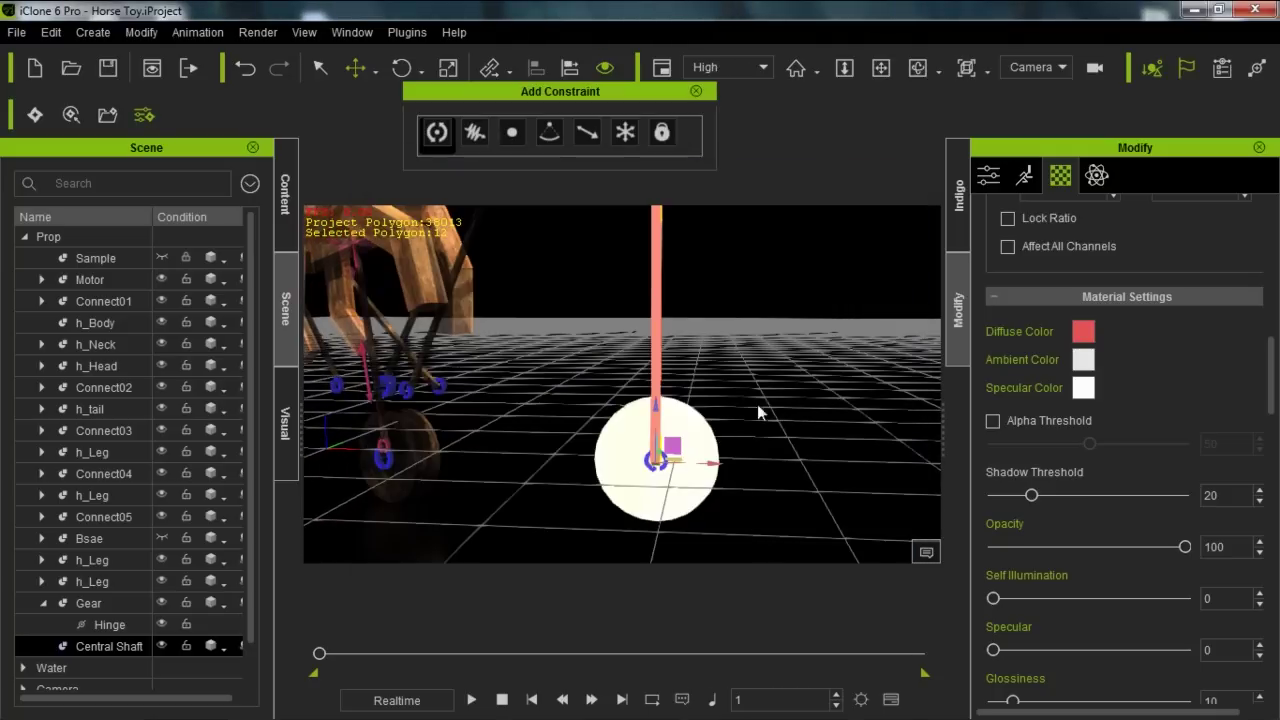
Step: Shift the Central Shaft's lower end slightly up and sideways, off the Gear's centre hinge
{"action": "right_click_drag", "start_coordinate": [800, 414], "coordinate": [790, 420]}
{"action": "right_click_drag", "start_coordinate": [697, 486], "coordinate": [760, 442]}
{"action": "right_click_drag", "start_coordinate": [731, 498], "coordinate": [683, 466]}
{"action": "left_click_drag", "start_coordinate": [655, 437], "coordinate": [672, 422]}
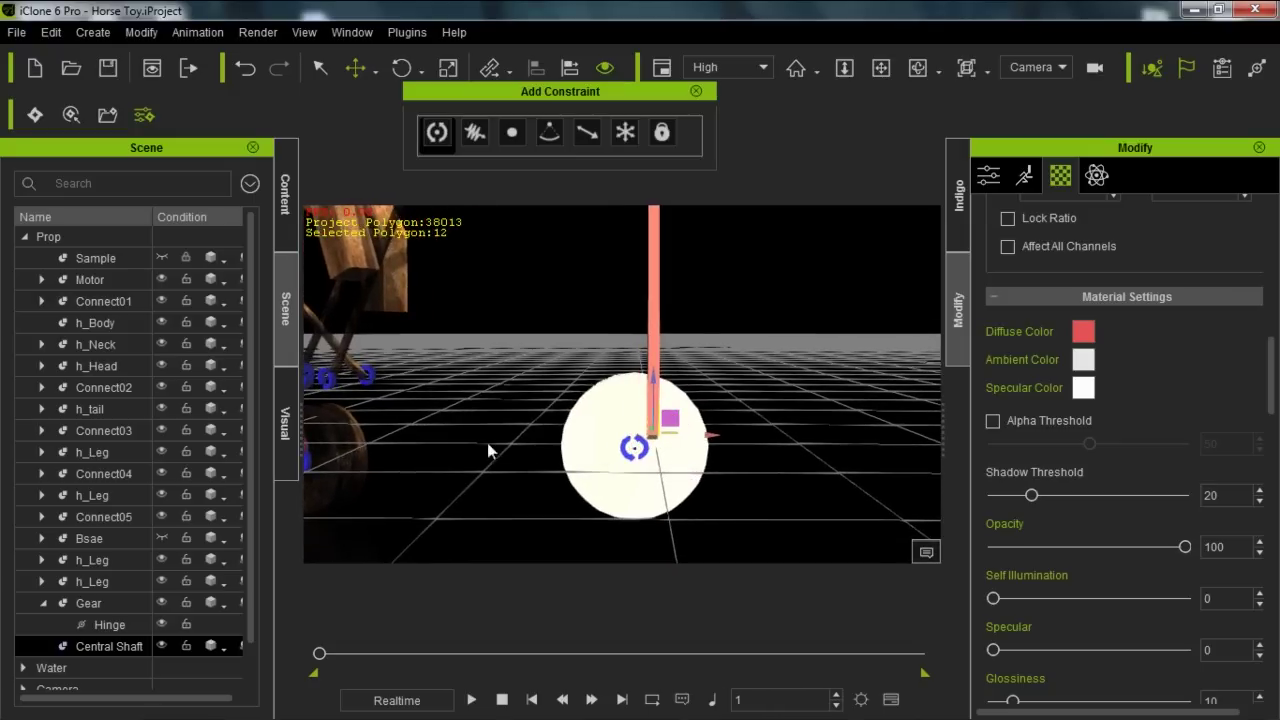
Step: Tilt the Central Shaft about 11 degrees toward the horse, following the rod on the horse's motor
{"action": "middle_click_drag", "start_coordinate": [373, 460], "coordinate": [686, 448]}
{"action": "right_click_drag", "start_coordinate": [546, 429], "coordinate": [694, 437]}
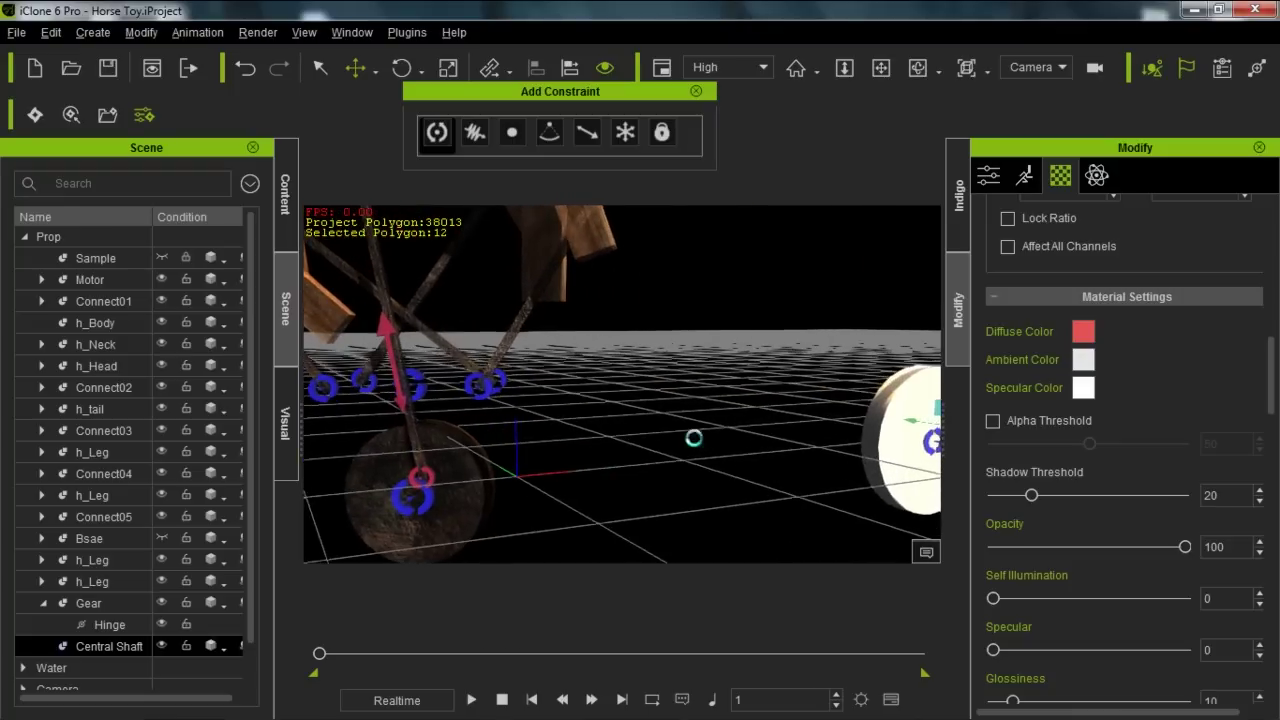
{"action": "middle_click_drag", "start_coordinate": [462, 432], "coordinate": [568, 425]}
{"action": "right_click_drag", "start_coordinate": [568, 425], "coordinate": [707, 399]}
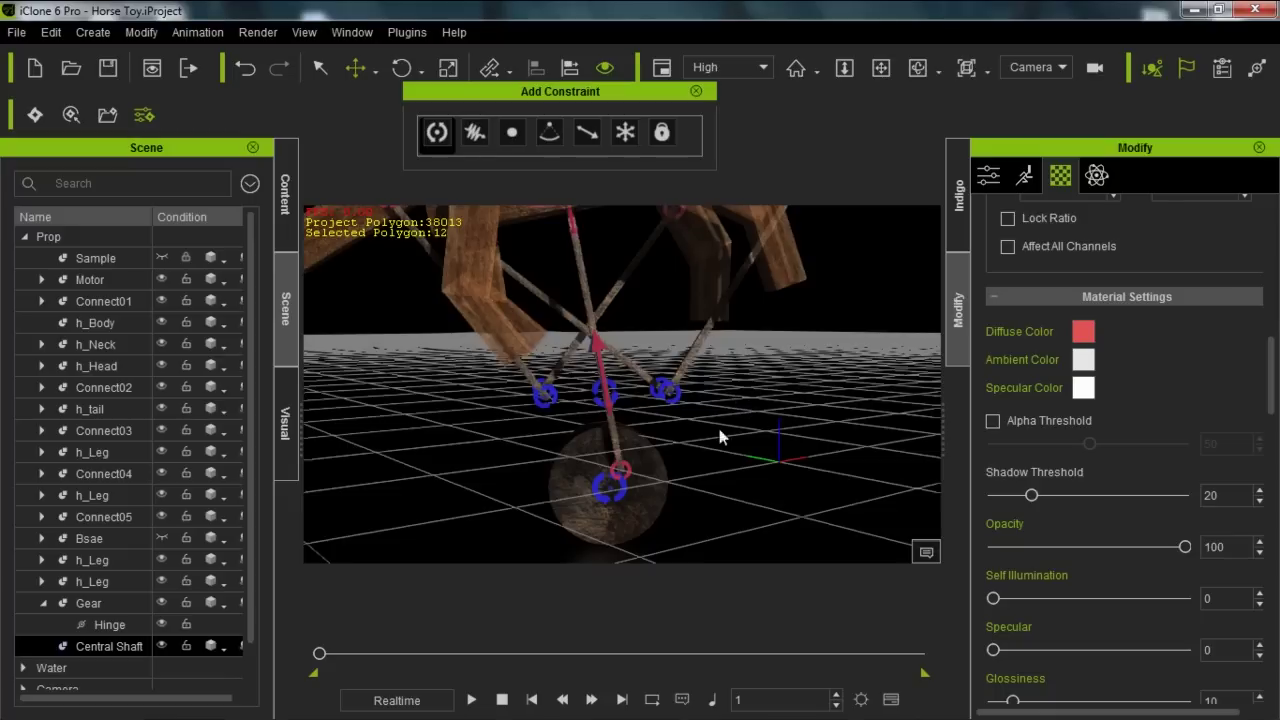
{"action": "right_click_drag", "start_coordinate": [777, 418], "coordinate": [710, 440]}
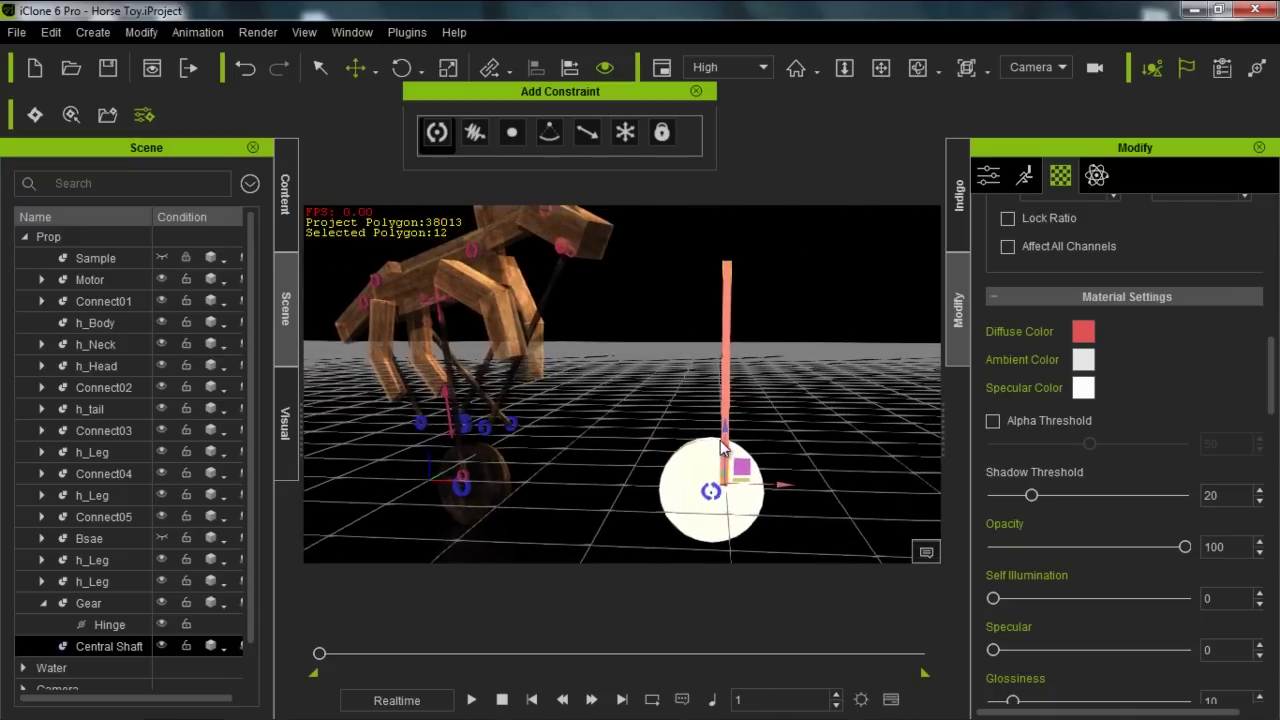
{"action": "key", "text": "e"}
{"action": "left_click_drag", "start_coordinate": [759, 447], "coordinate": [747, 445]}
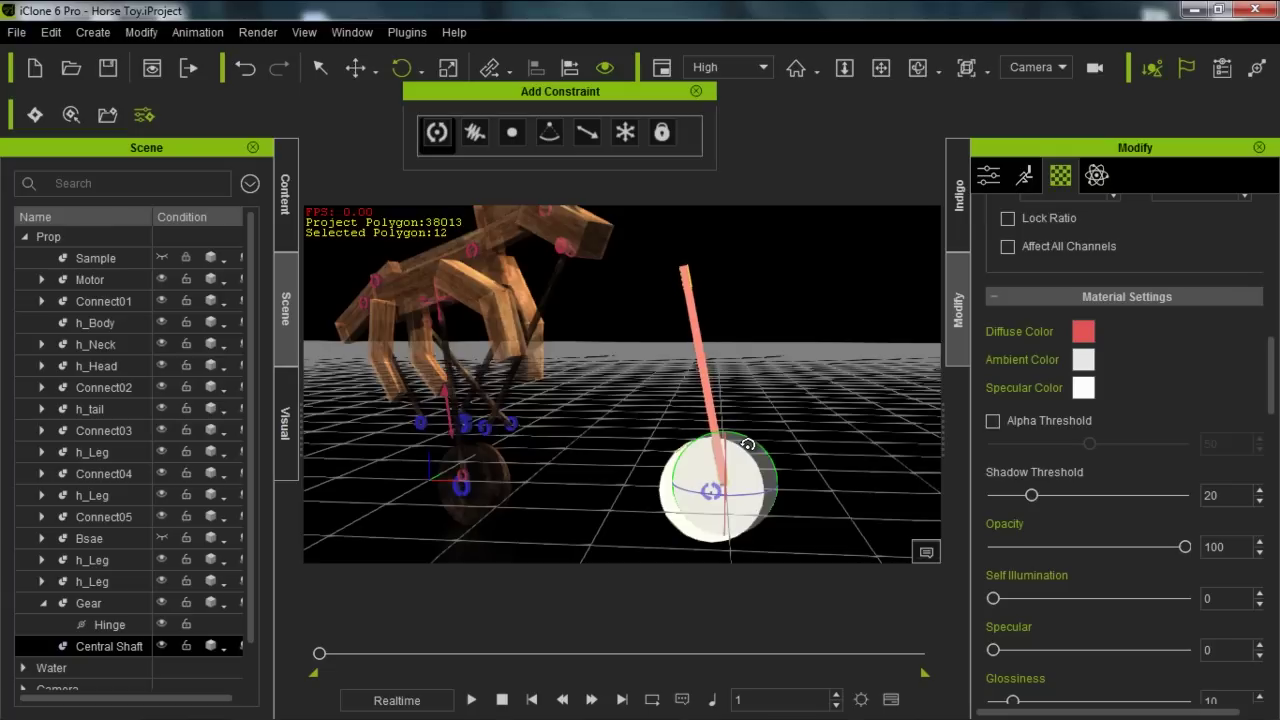
Step: Add a Hinge constraint to the Central Shaft at its lower end over the Gear
{"action": "key", "text": "x"}
{"action": "left_click_drag", "start_coordinate": [768, 336], "coordinate": [791, 375]}
{"action": "key", "text": "z"}
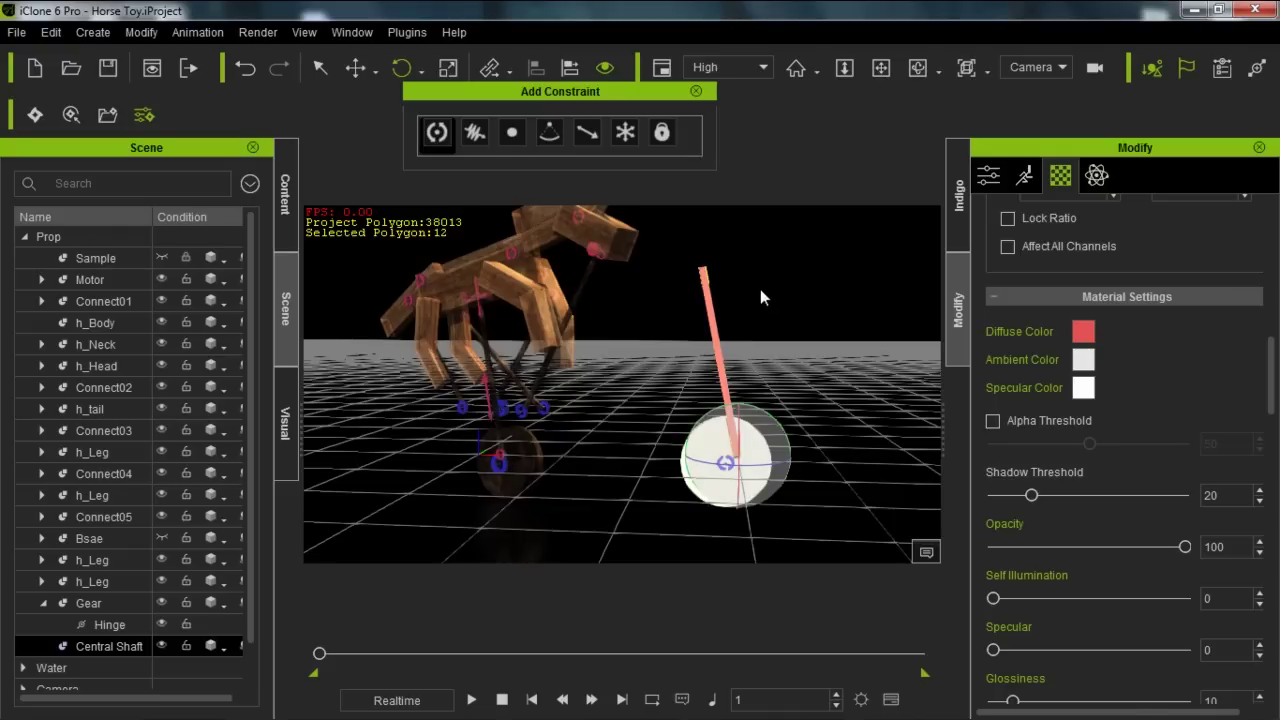
{"action": "key", "text": "z"}
{"action": "left_click_drag", "start_coordinate": [798, 482], "coordinate": [777, 385]}
{"action": "key", "text": "x"}
{"action": "left_click_drag", "start_coordinate": [806, 457], "coordinate": [688, 442]}
{"action": "right_click_drag", "start_coordinate": [642, 452], "coordinate": [496, 256]}
{"action": "left_click_drag", "start_coordinate": [437, 137], "coordinate": [673, 481]}
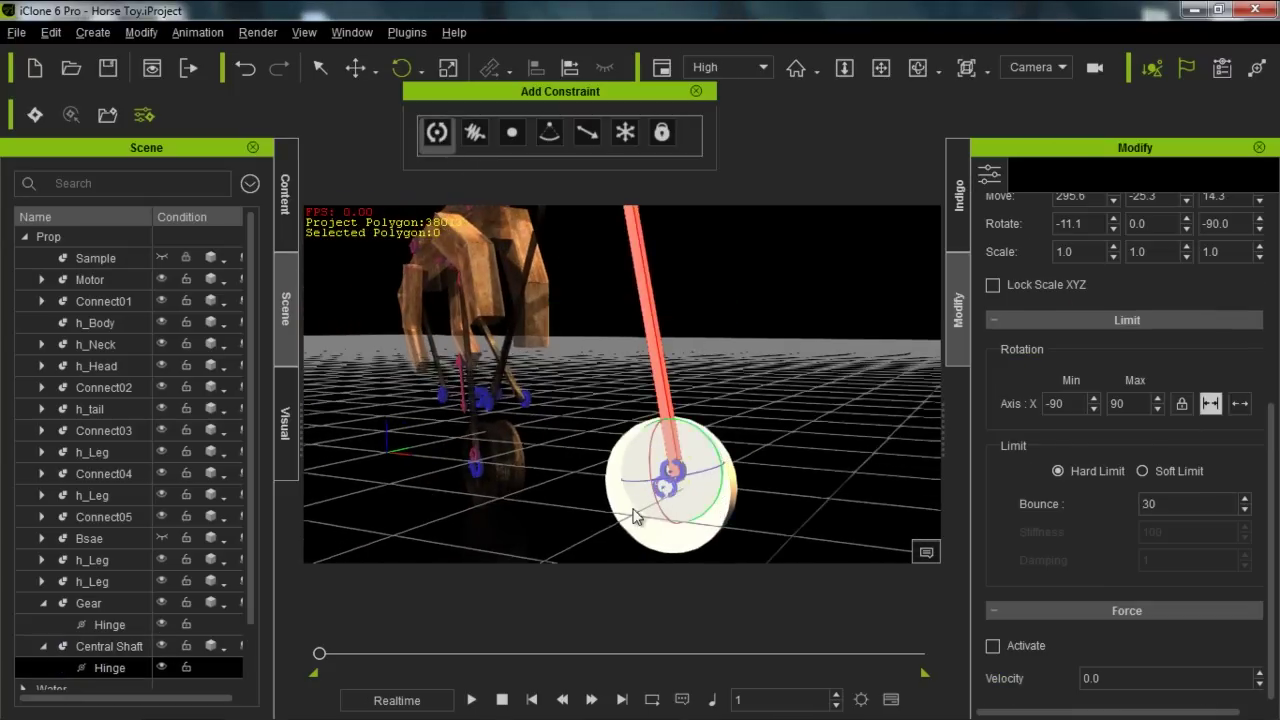
Step: Nudge the Central Shaft's hinge sideways to X 296.7 so it sits centred on the shaft's lower end
{"action": "right_click_drag", "start_coordinate": [634, 514], "coordinate": [813, 479]}
{"action": "scroll", "coordinate": [783, 497], "scroll_direction": "up", "scroll_amount": 5}
{"action": "right_click_drag", "start_coordinate": [733, 499], "coordinate": [708, 411]}
{"action": "middle_click_drag", "start_coordinate": [708, 411], "coordinate": [706, 352]}
{"action": "key", "text": "w"}
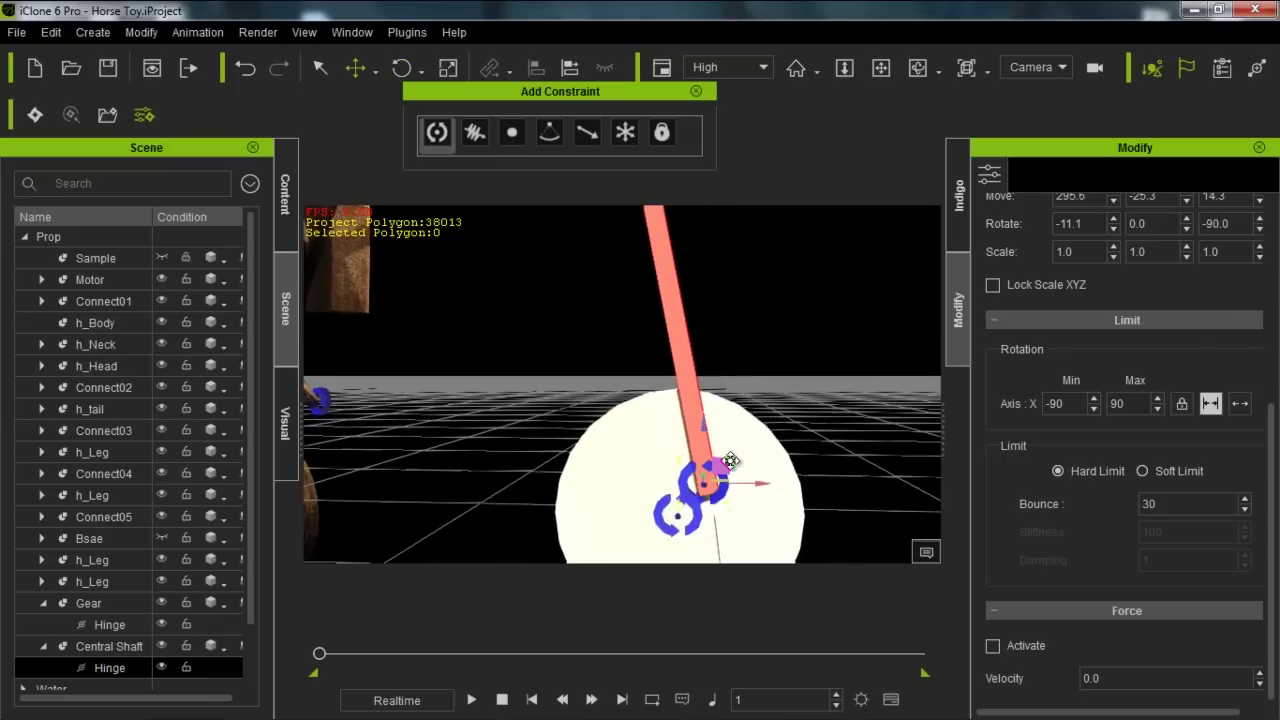
{"action": "left_click_drag", "start_coordinate": [721, 466], "coordinate": [724, 466]}
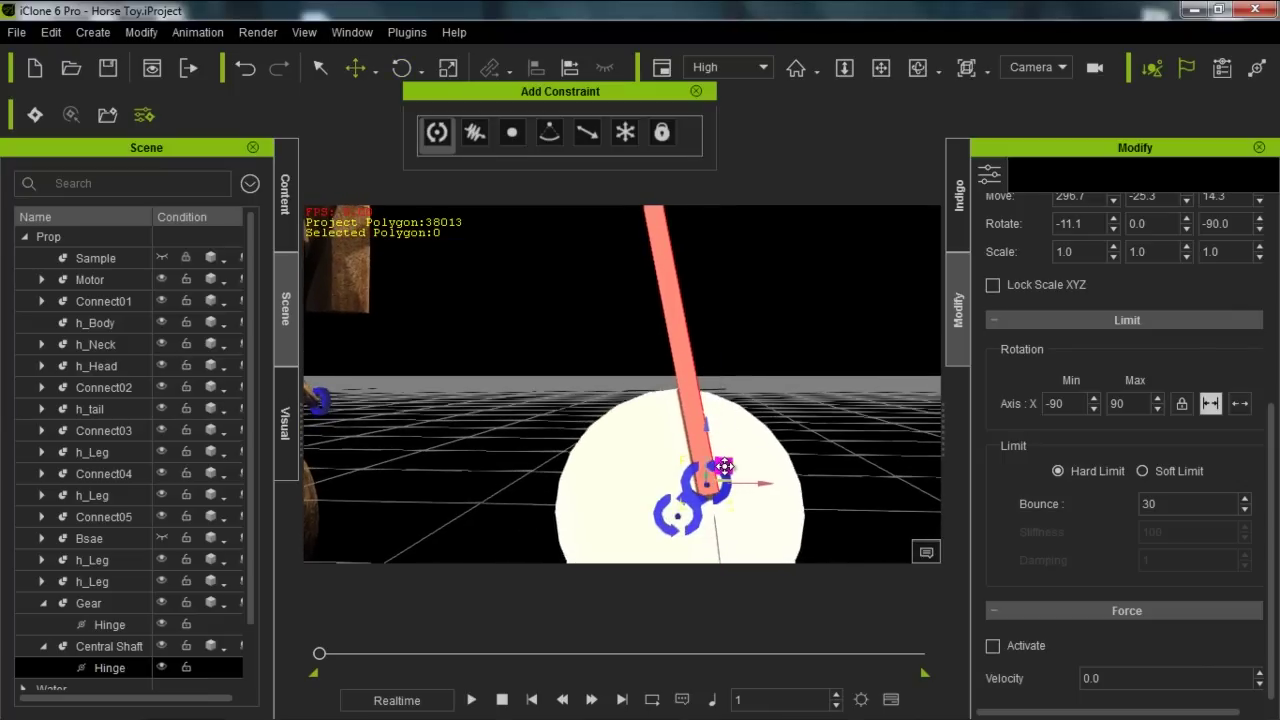
{"action": "scroll", "coordinate": [714, 486], "scroll_direction": "down", "scroll_amount": 4}
{"action": "middle_click_drag", "start_coordinate": [728, 363], "coordinate": [731, 392]}
{"action": "right_click_drag", "start_coordinate": [731, 390], "coordinate": [737, 455]}
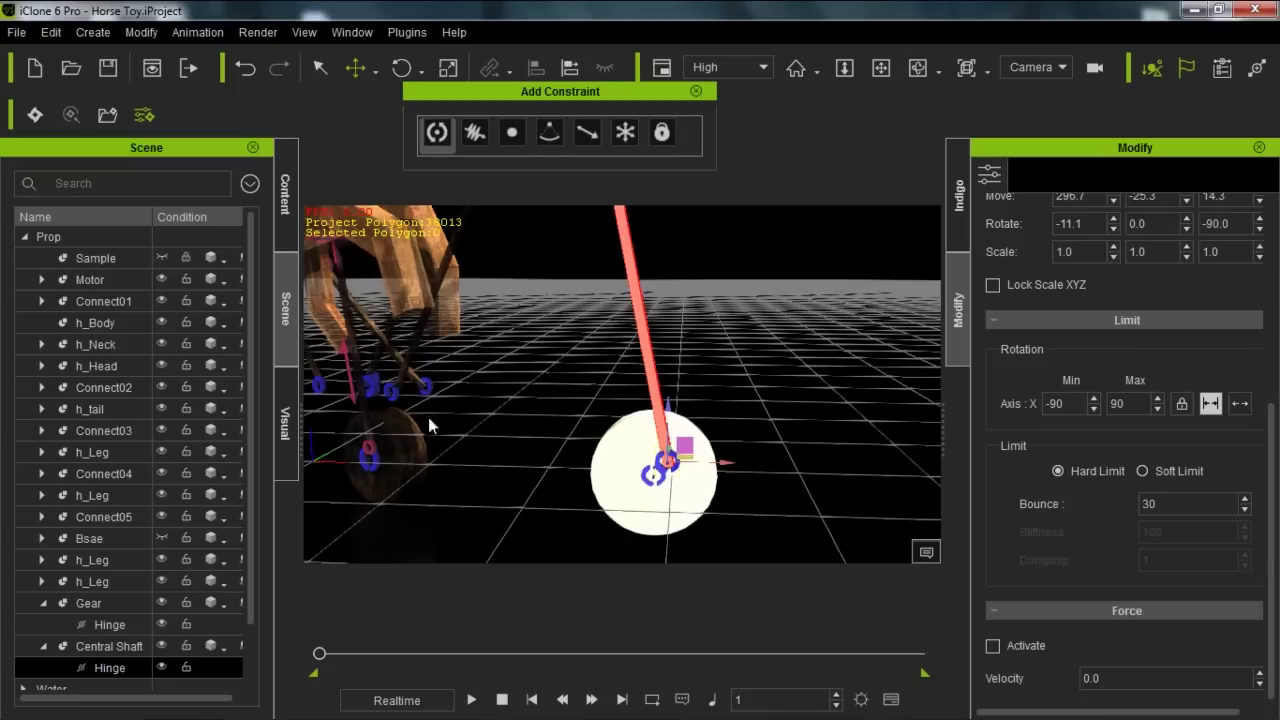
Step: Preview the physics simulation once and set the Central Shaft hinge's X-axis rotation to unlimited
{"action": "left_click", "coordinate": [471, 700]}
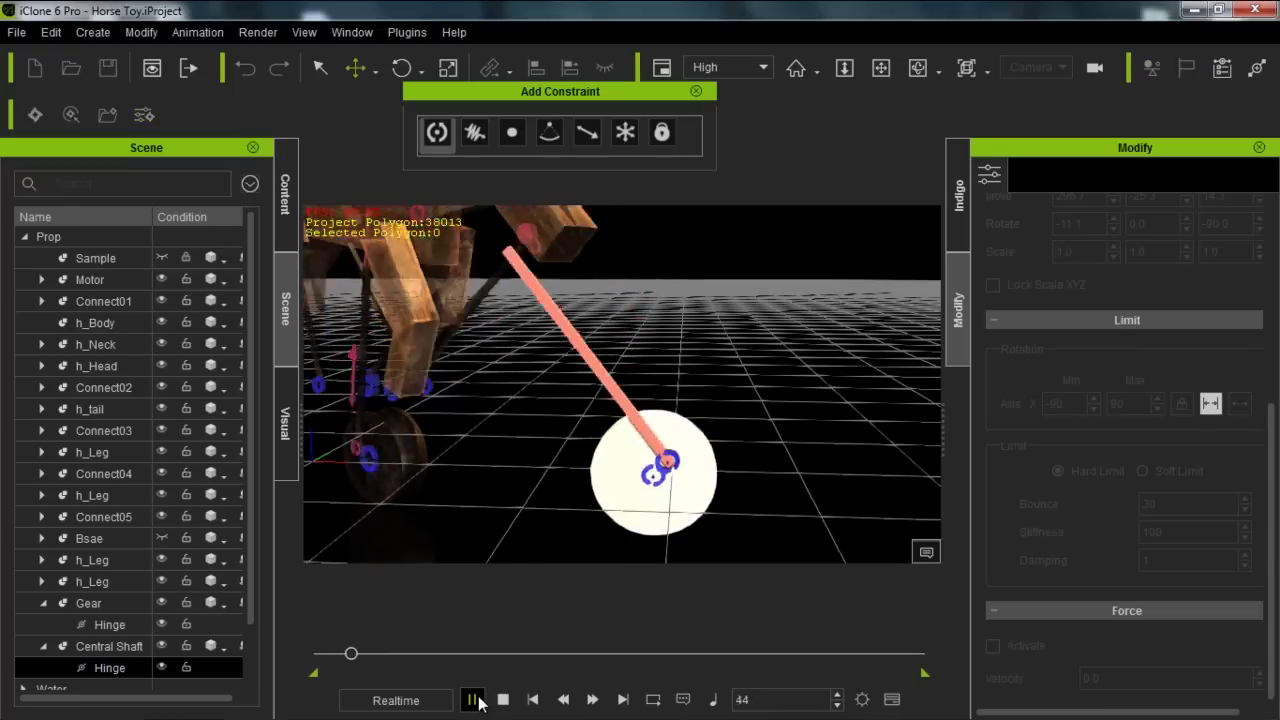
{"action": "left_click", "coordinate": [501, 700]}
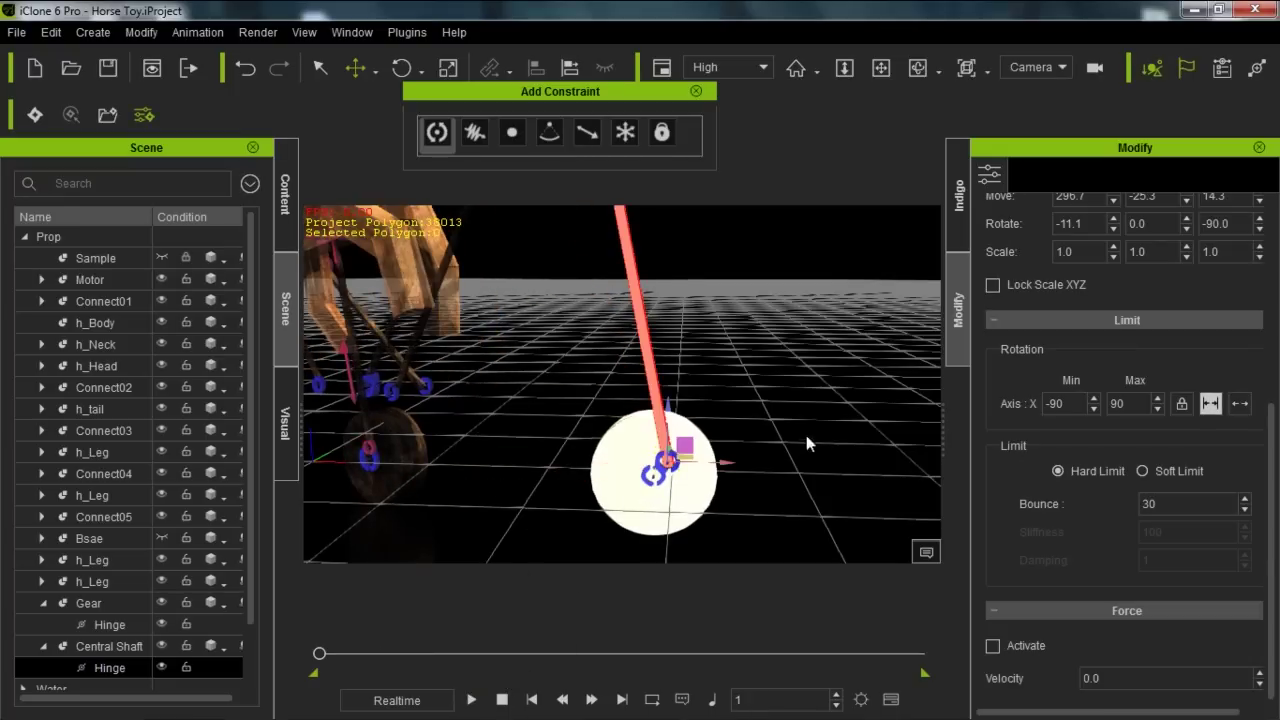
{"action": "left_click", "coordinate": [1239, 403]}
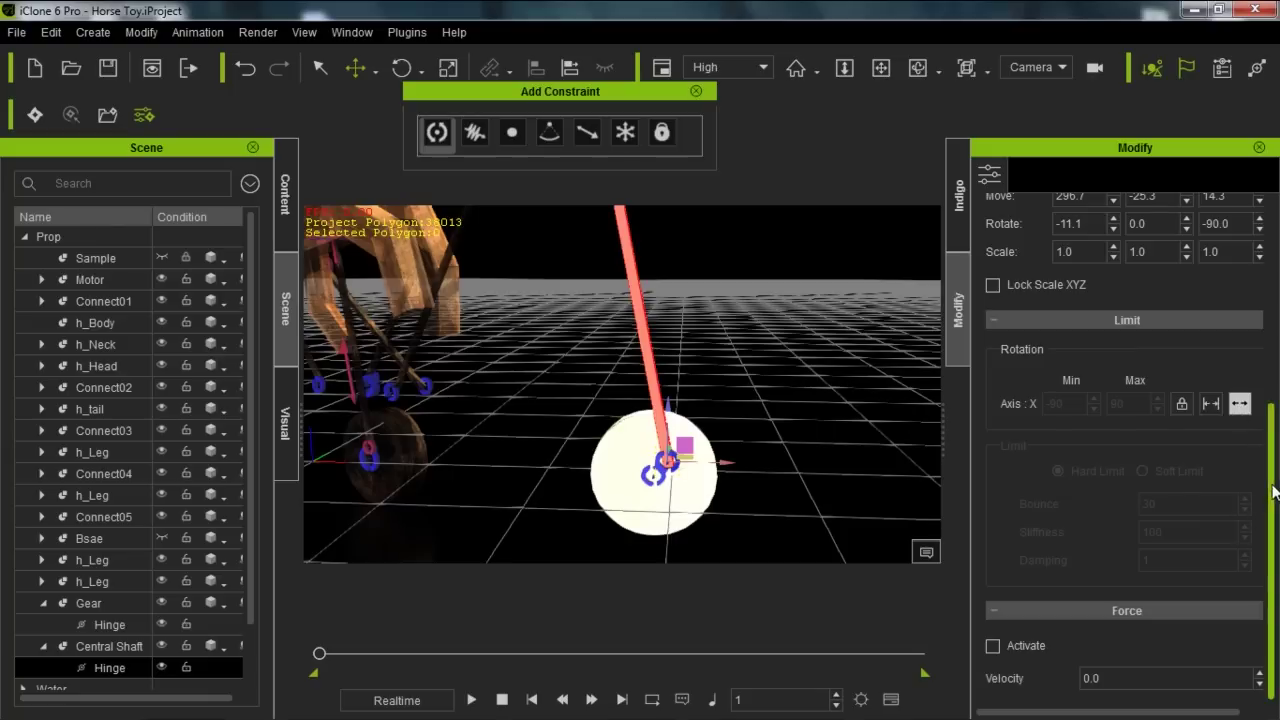
Step: Set the Gear as the target of the Central Shaft's hinge and play the simulation to check the linkage
{"action": "scroll", "coordinate": [1150, 420], "scroll_direction": "up", "scroll_amount": 5}
{"action": "left_click", "coordinate": [1108, 350]}
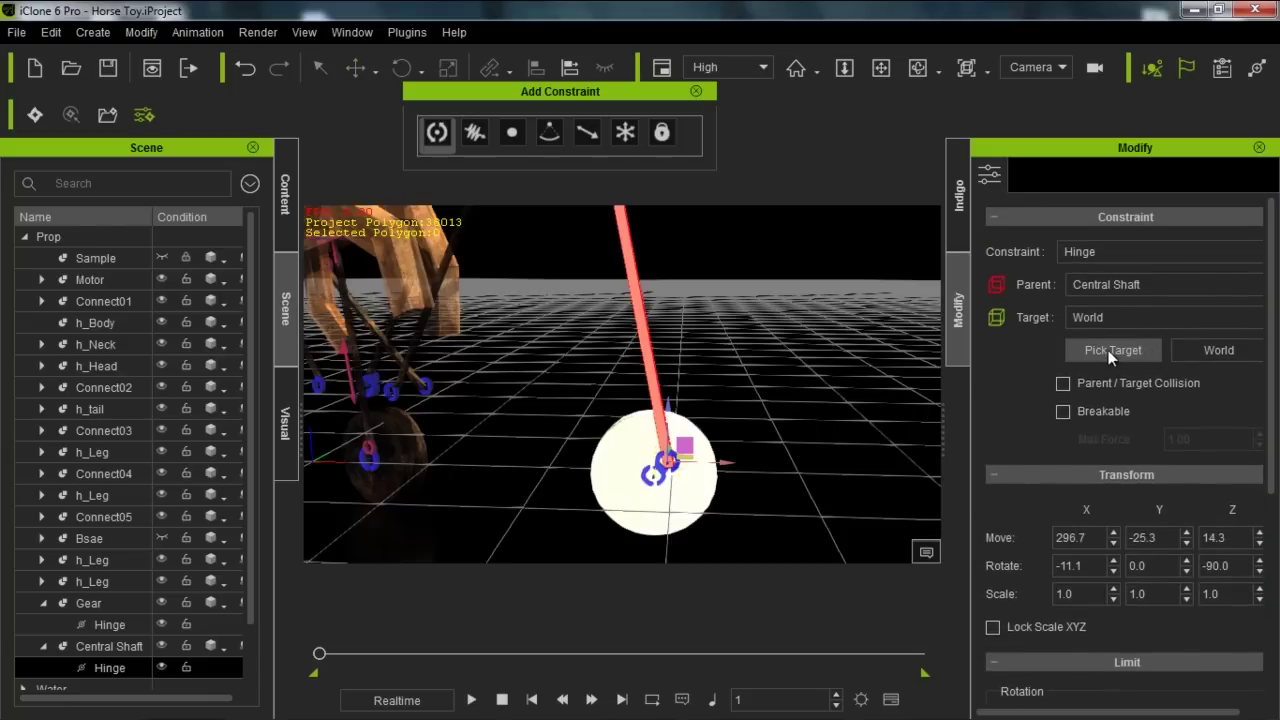
{"action": "left_click", "coordinate": [624, 449]}
{"action": "left_click", "coordinate": [472, 700]}
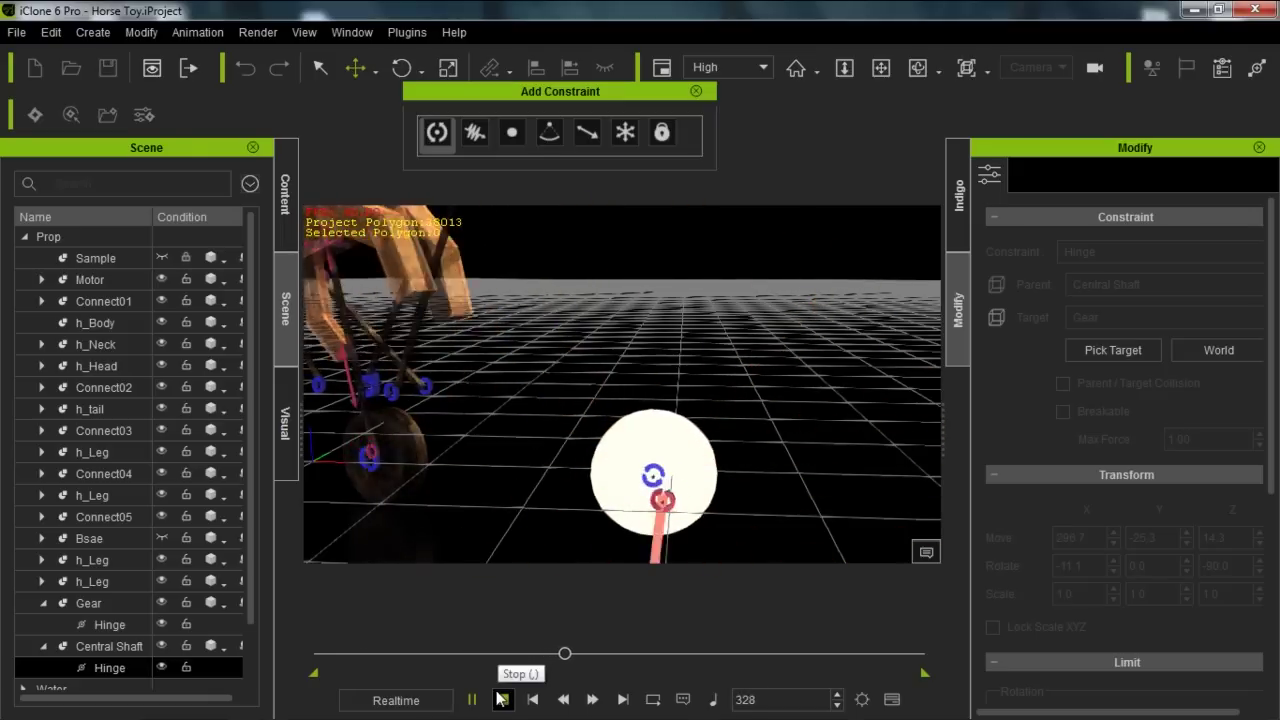
{"action": "left_click", "coordinate": [502, 700]}
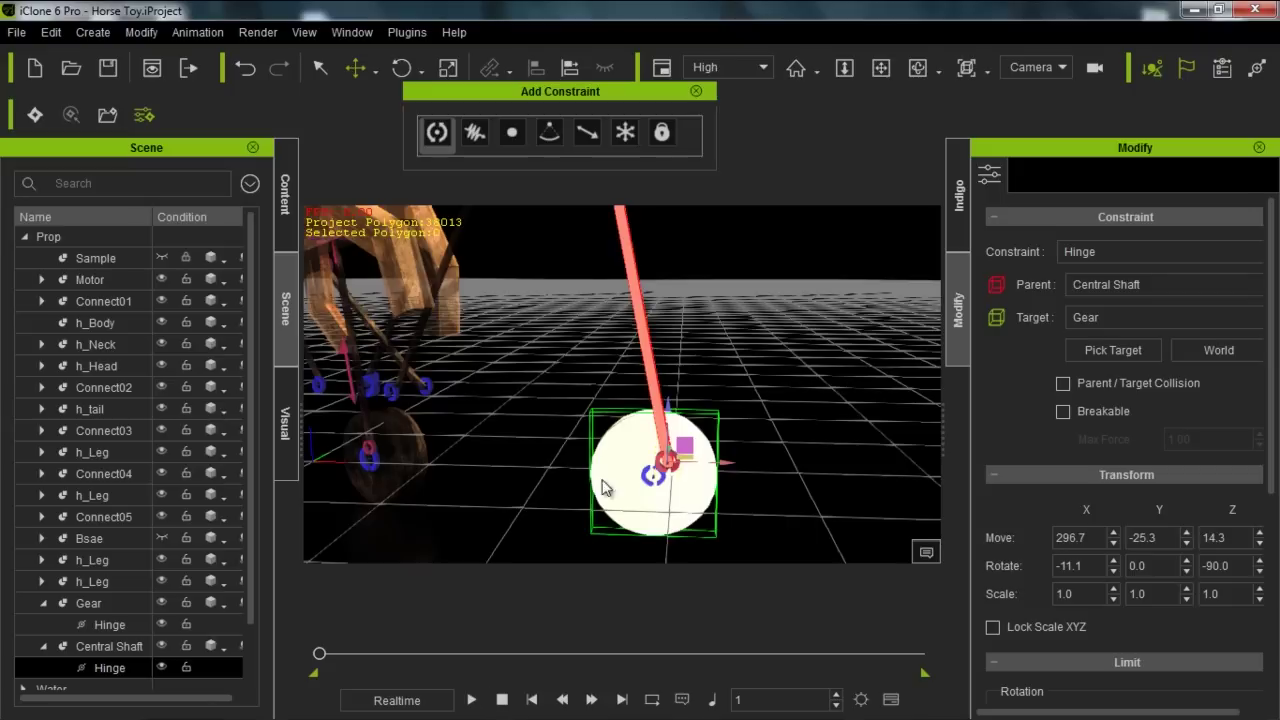
Step: Open the Constraint Manager for Connect01, the rod on the horse's motor
{"action": "middle_click_drag", "start_coordinate": [503, 303], "coordinate": [668, 400]}
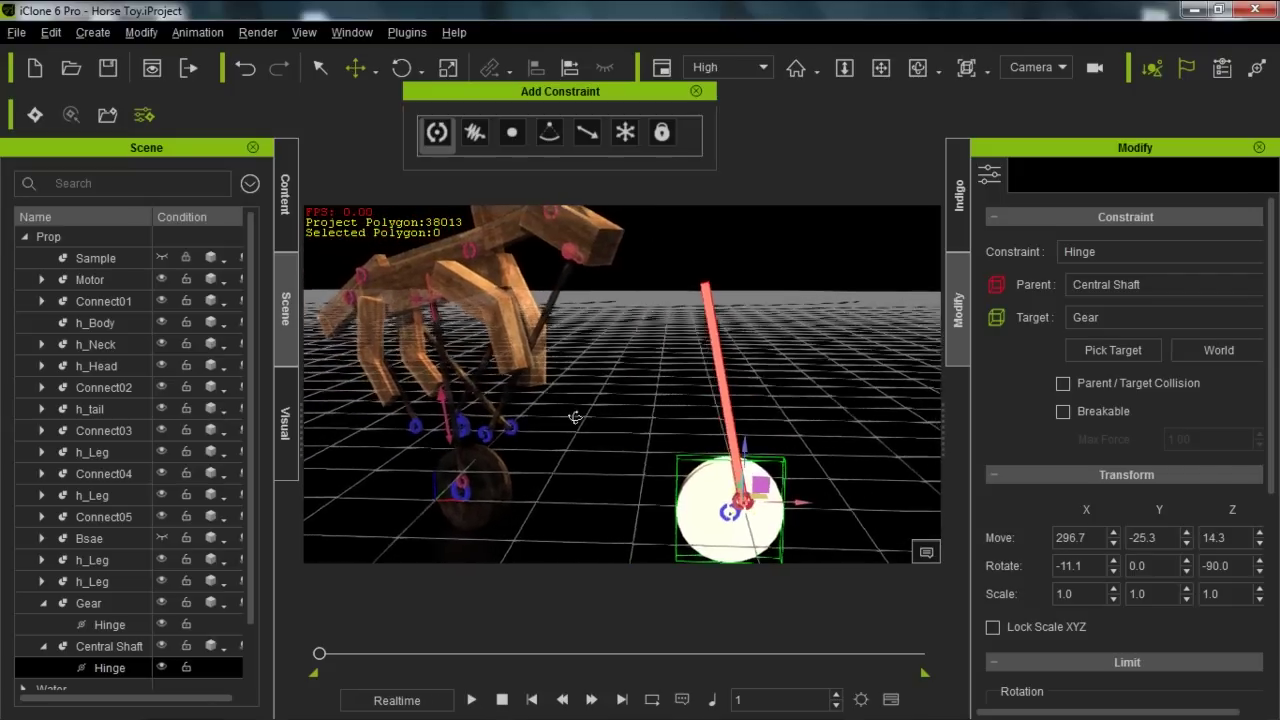
{"action": "right_click_drag", "start_coordinate": [668, 400], "coordinate": [756, 374]}
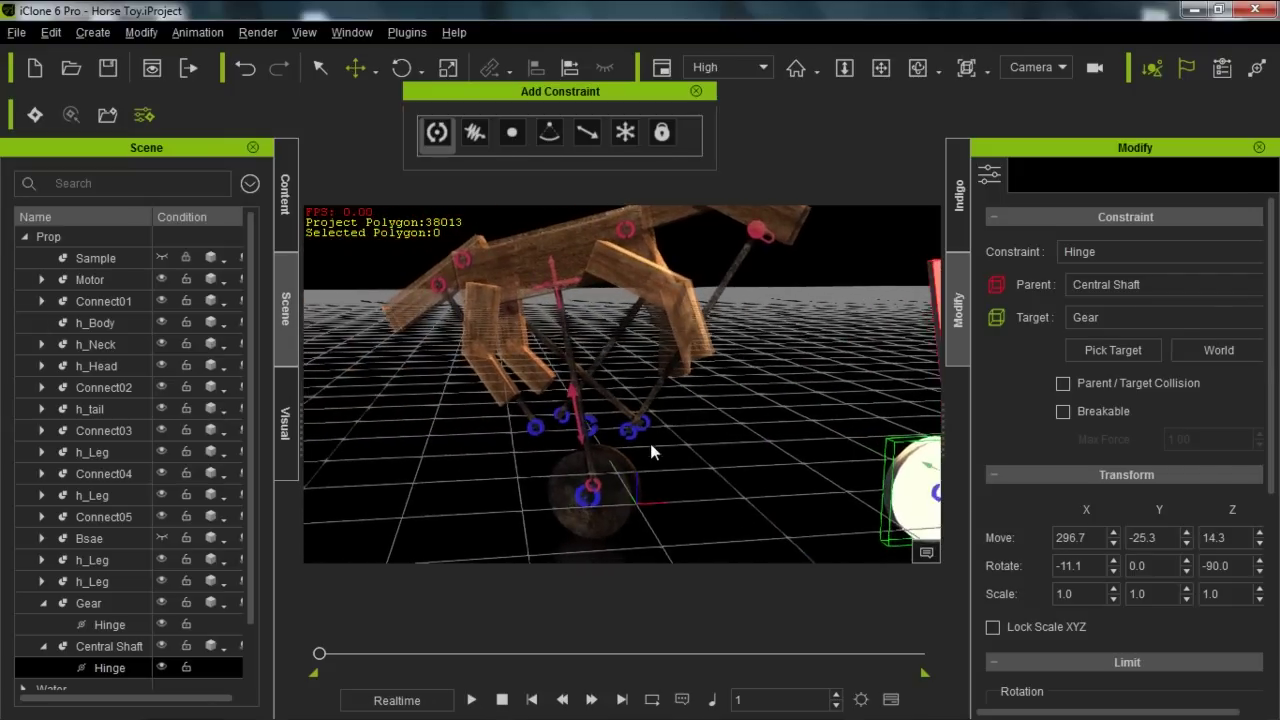
{"action": "scroll", "coordinate": [654, 397], "scroll_direction": "up", "scroll_amount": 2}
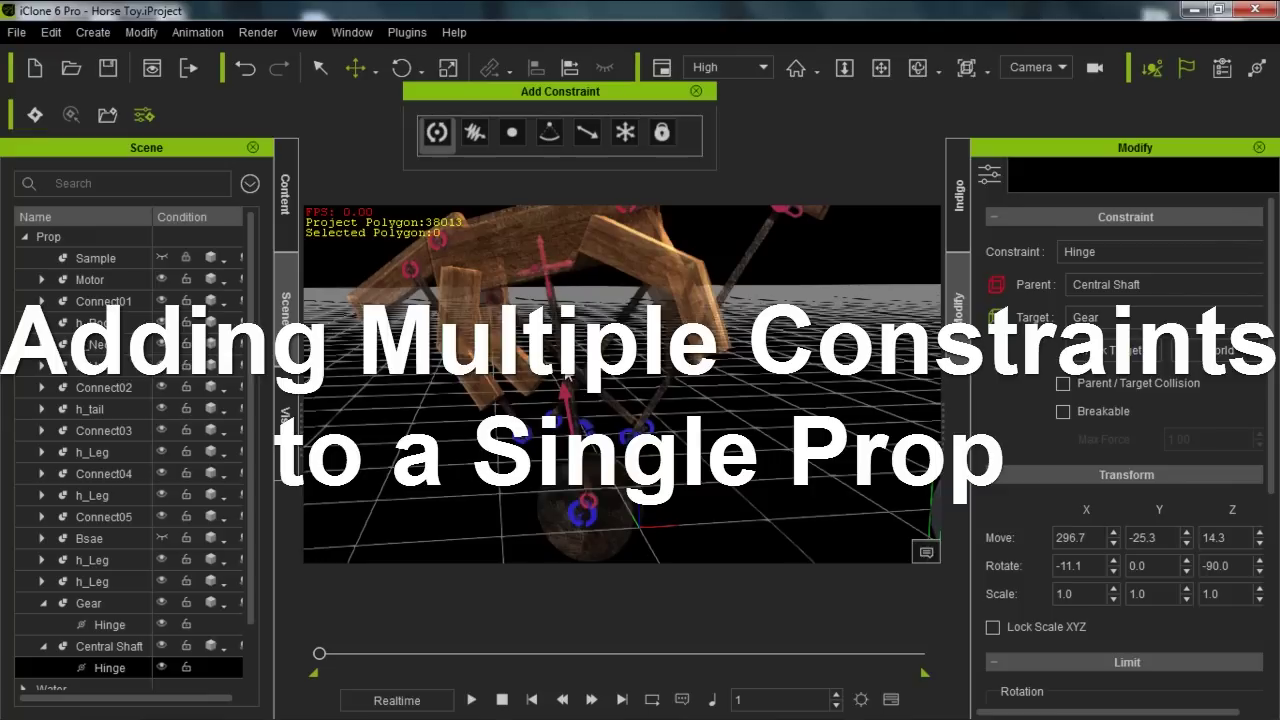
{"action": "left_click", "coordinate": [575, 430]}
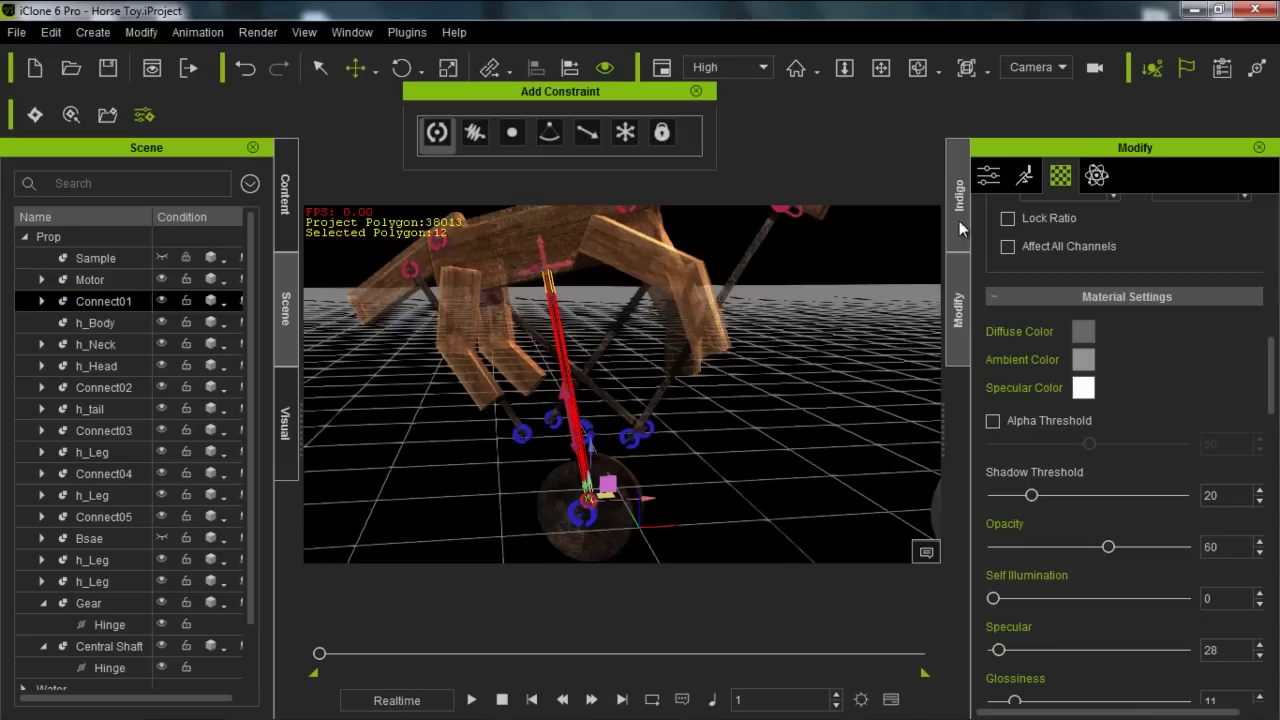
{"action": "left_click", "coordinate": [1096, 176]}
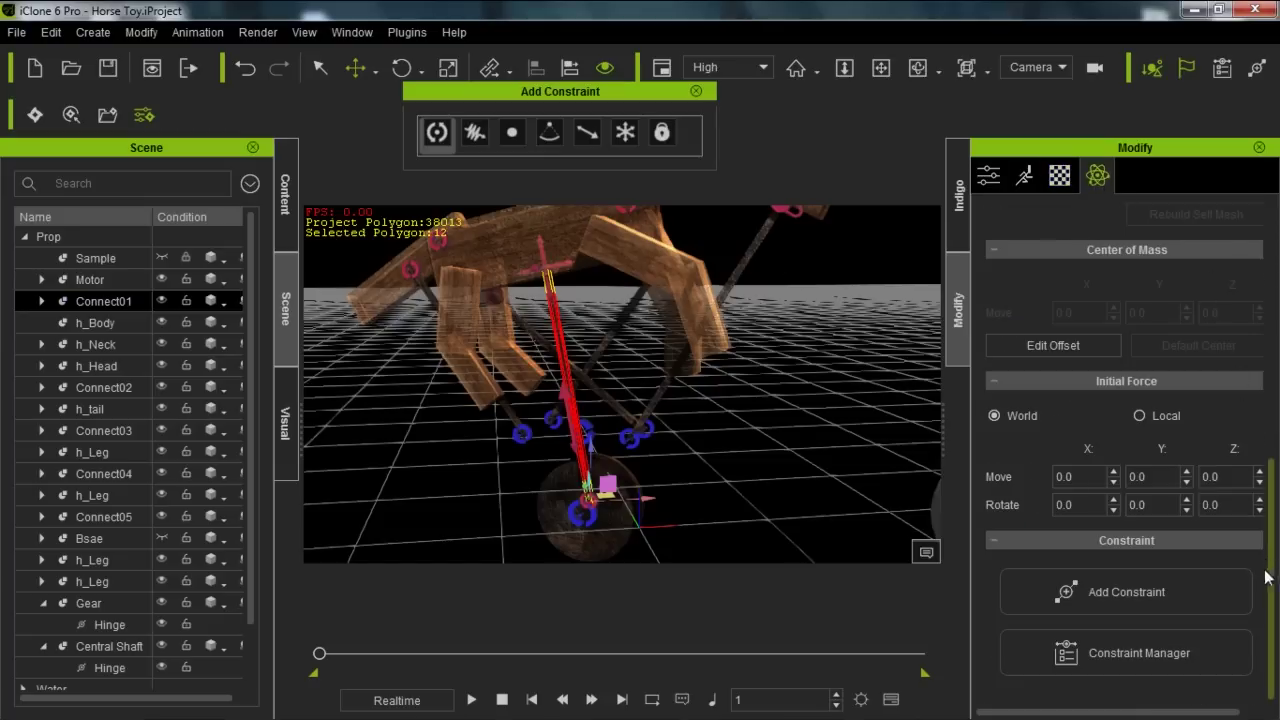
{"action": "left_click", "coordinate": [1146, 647]}
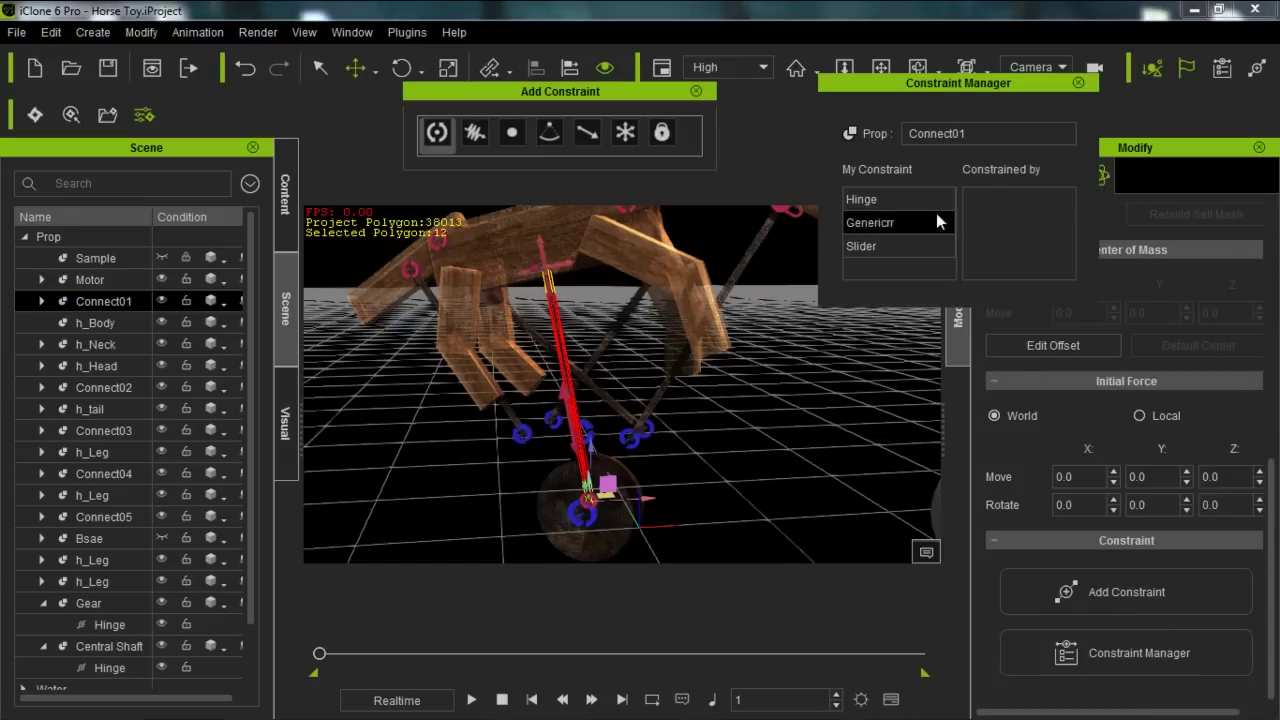
Step: Examine where Connect01's Genericrr, Slider and Hinge constraints sit on the rod, and close the Constraint Manager
{"action": "left_click", "coordinate": [876, 224]}
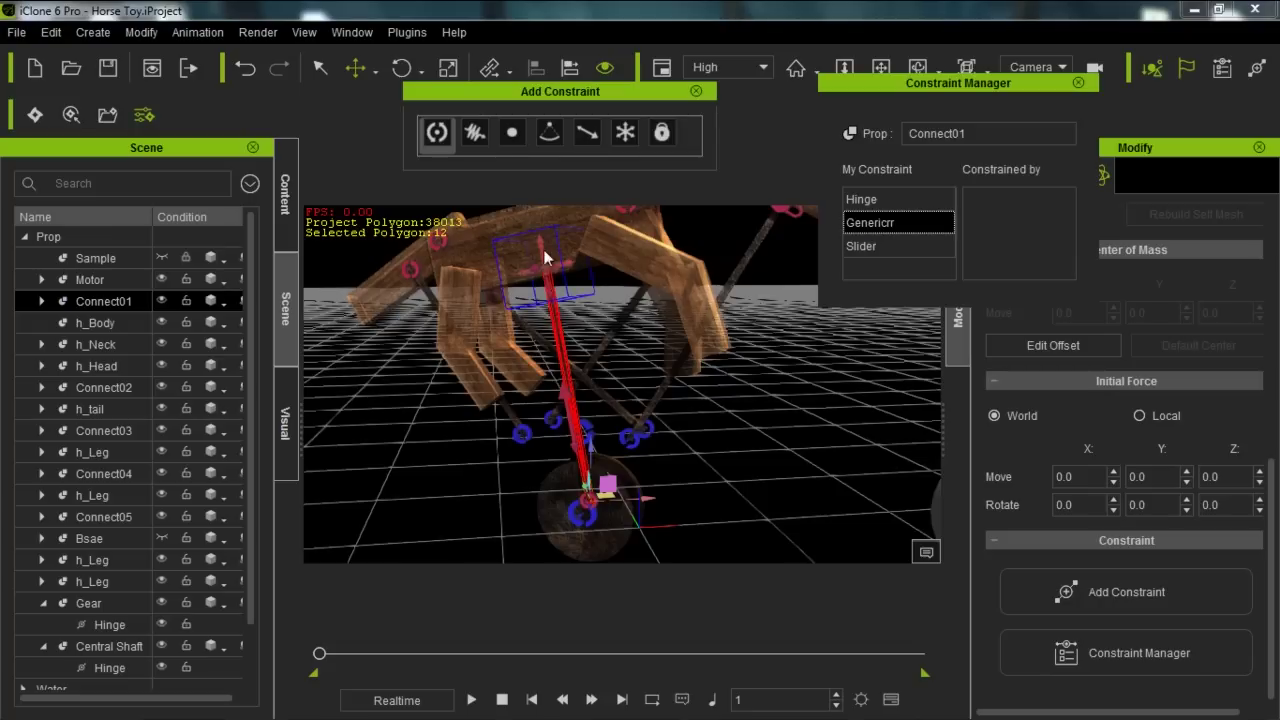
{"action": "left_click", "coordinate": [875, 246]}
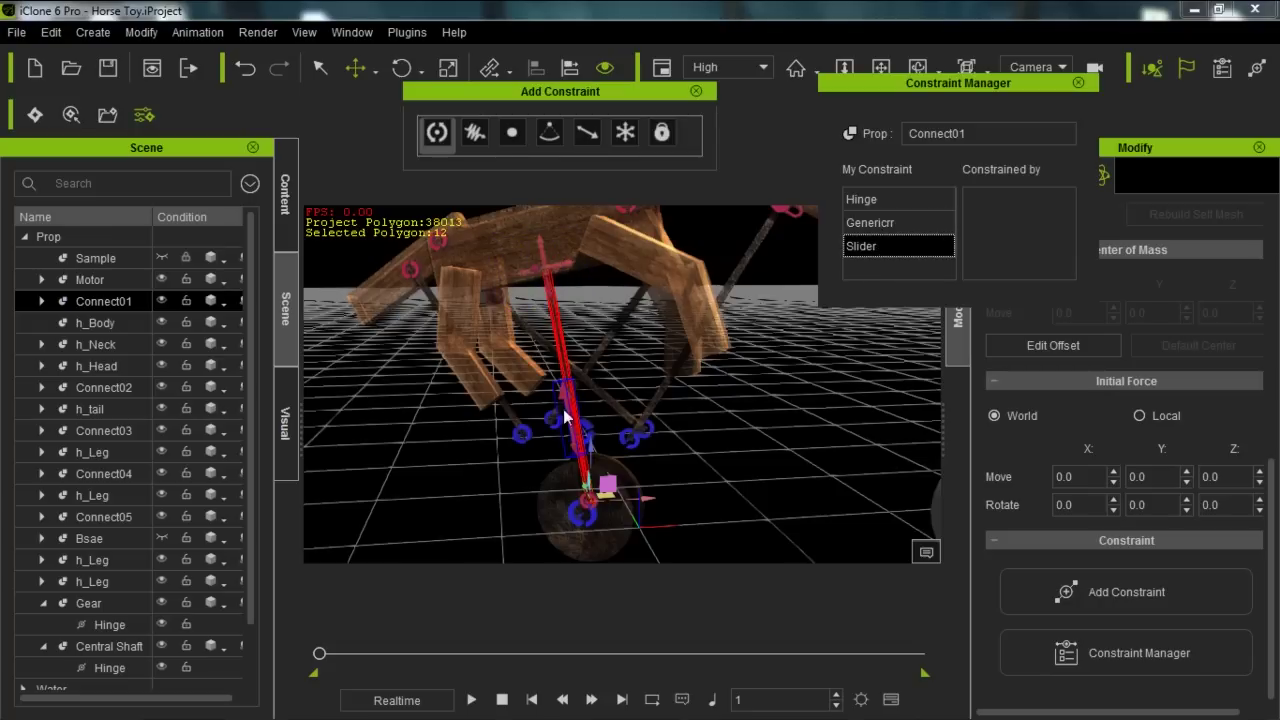
{"action": "left_click", "coordinate": [876, 200]}
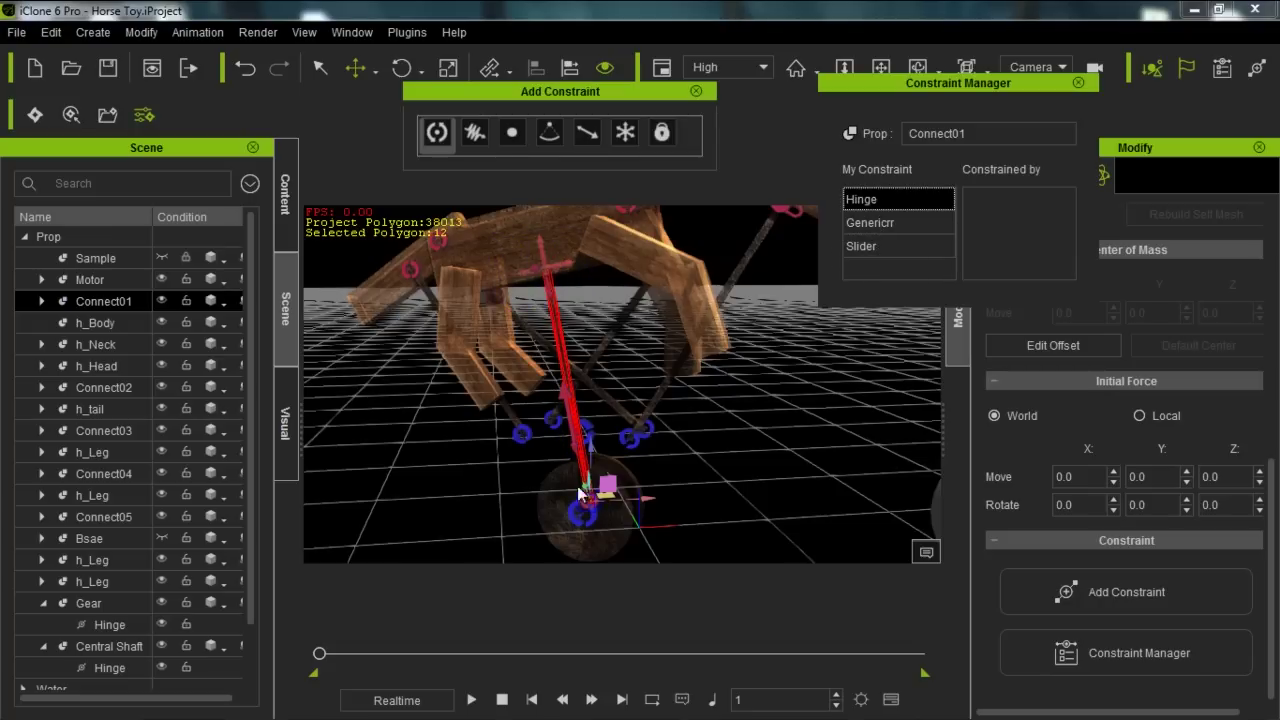
{"action": "left_click", "coordinate": [877, 220]}
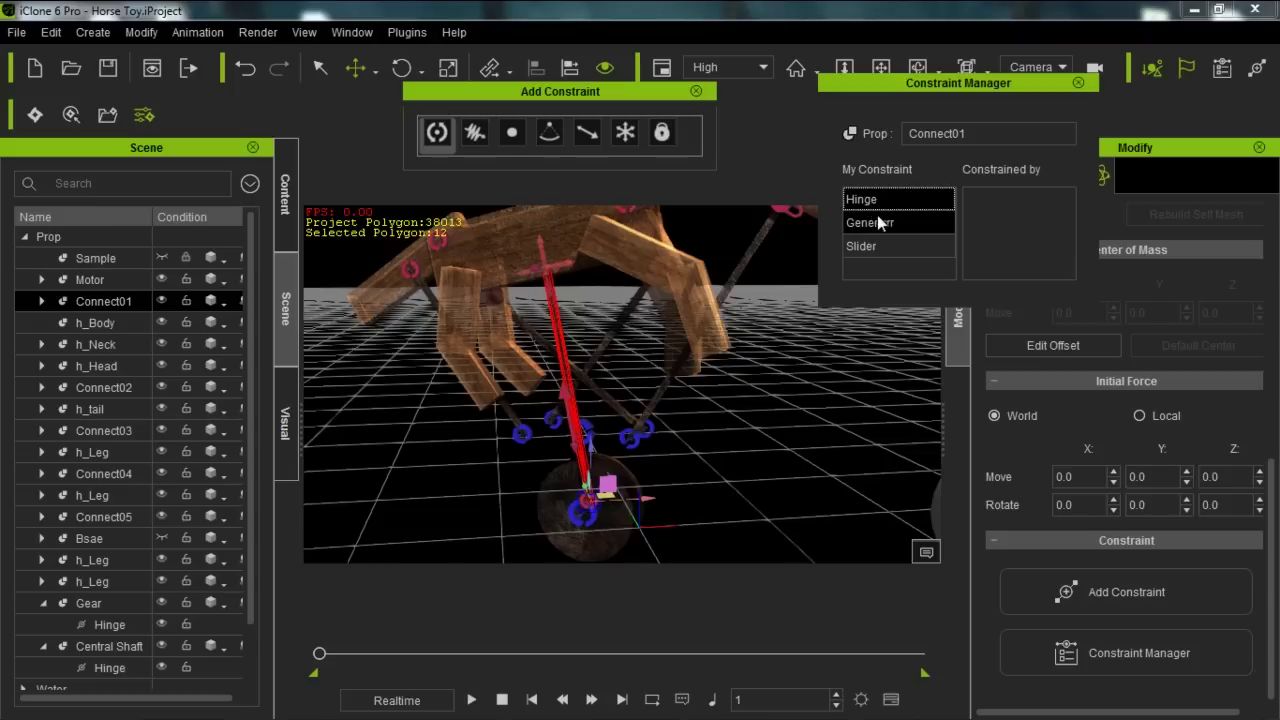
{"action": "left_click", "coordinate": [882, 197]}
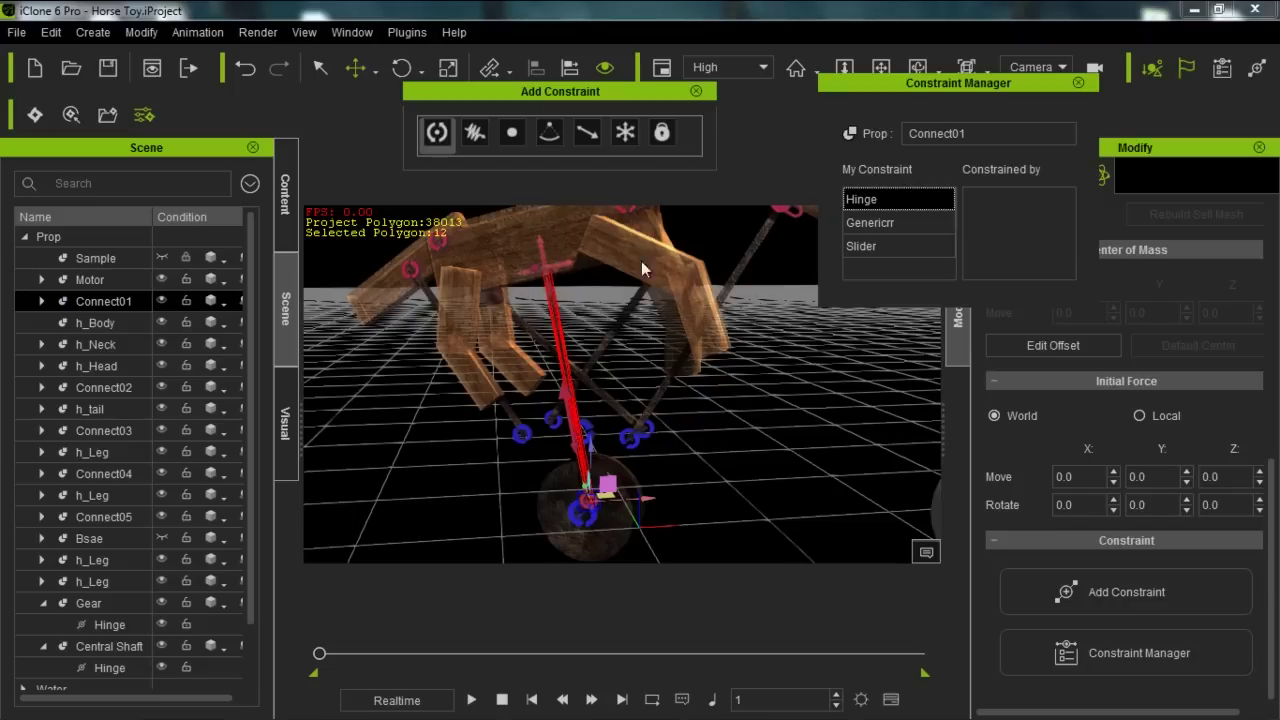
{"action": "left_click", "coordinate": [1077, 83]}
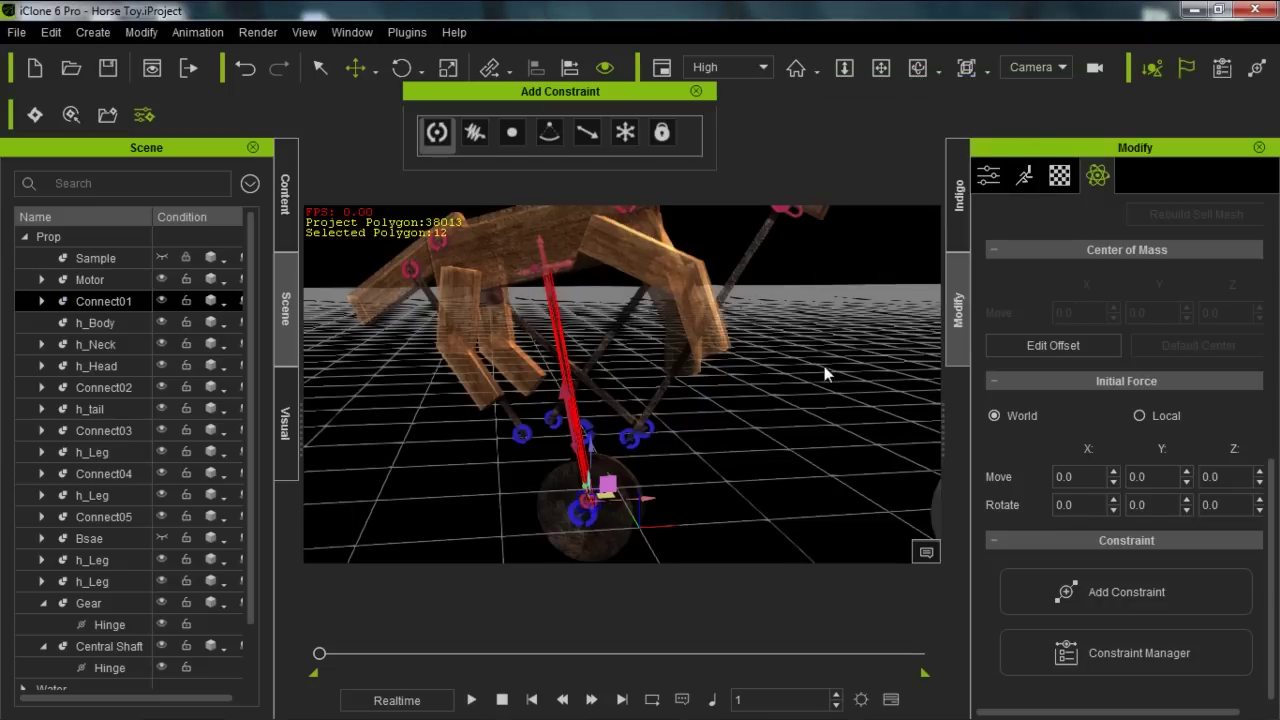
Step: Add a Box_001 prop from the 3D Blocks library to the scene between the horse and the Gear
{"action": "middle_click_drag", "start_coordinate": [833, 399], "coordinate": [535, 349]}
{"action": "scroll", "coordinate": [636, 297], "scroll_direction": "down", "scroll_amount": 3}
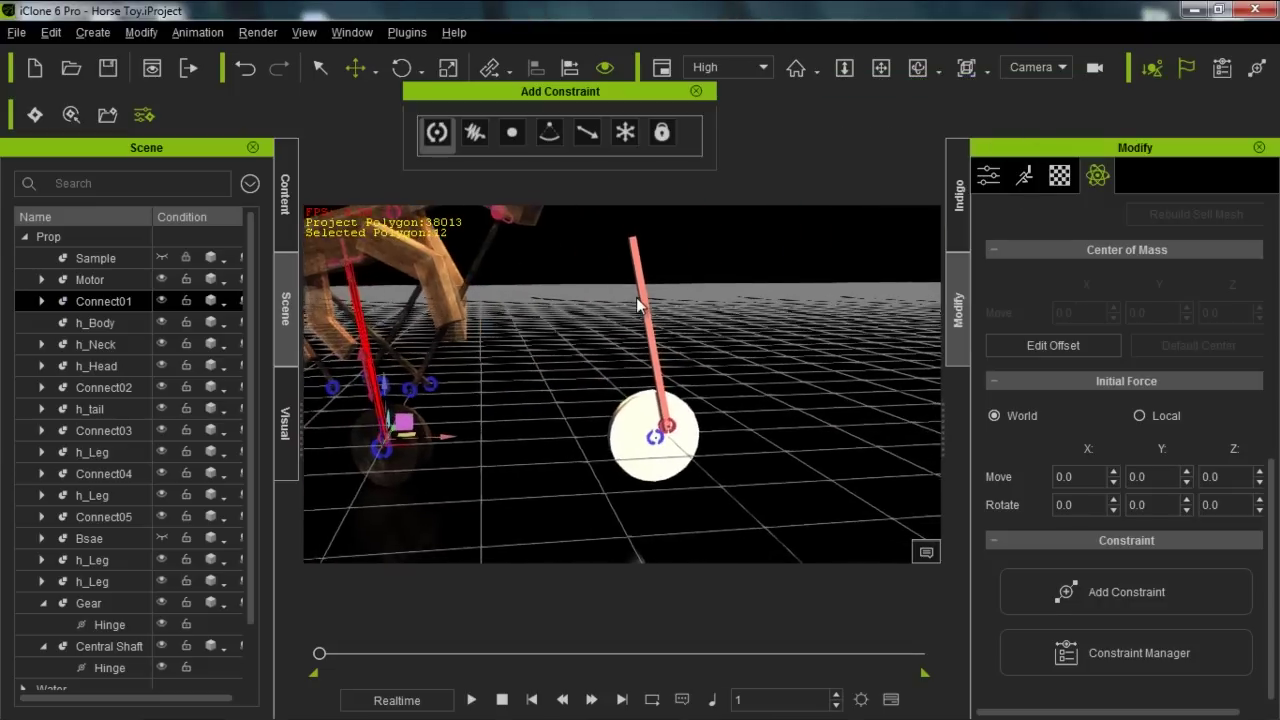
{"action": "middle_click_drag", "start_coordinate": [714, 308], "coordinate": [770, 348]}
{"action": "right_click_drag", "start_coordinate": [771, 350], "coordinate": [651, 377]}
{"action": "left_click", "coordinate": [285, 195]}
{"action": "left_click_drag", "start_coordinate": [205, 400], "coordinate": [548, 521]}
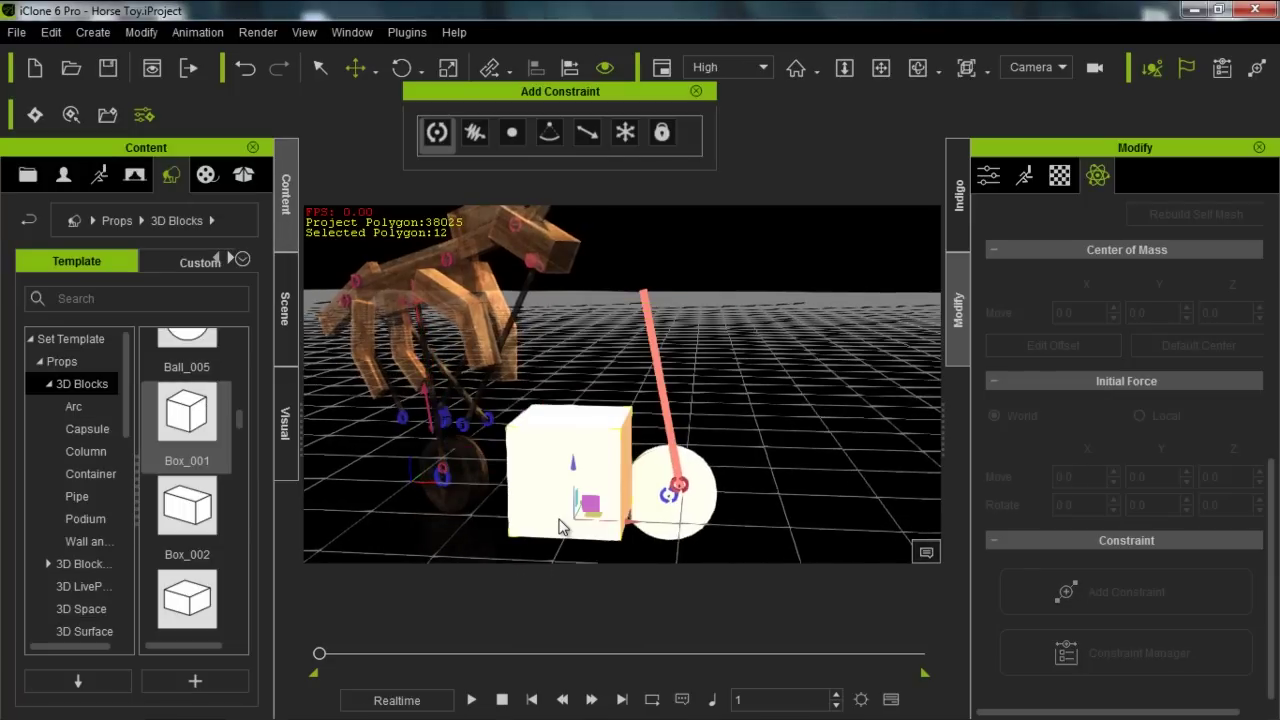
Step: Scale the box into a thin, low slab elongated along the horse's length direction
{"action": "key", "text": "r"}
{"action": "right_click_drag", "start_coordinate": [753, 462], "coordinate": [547, 503]}
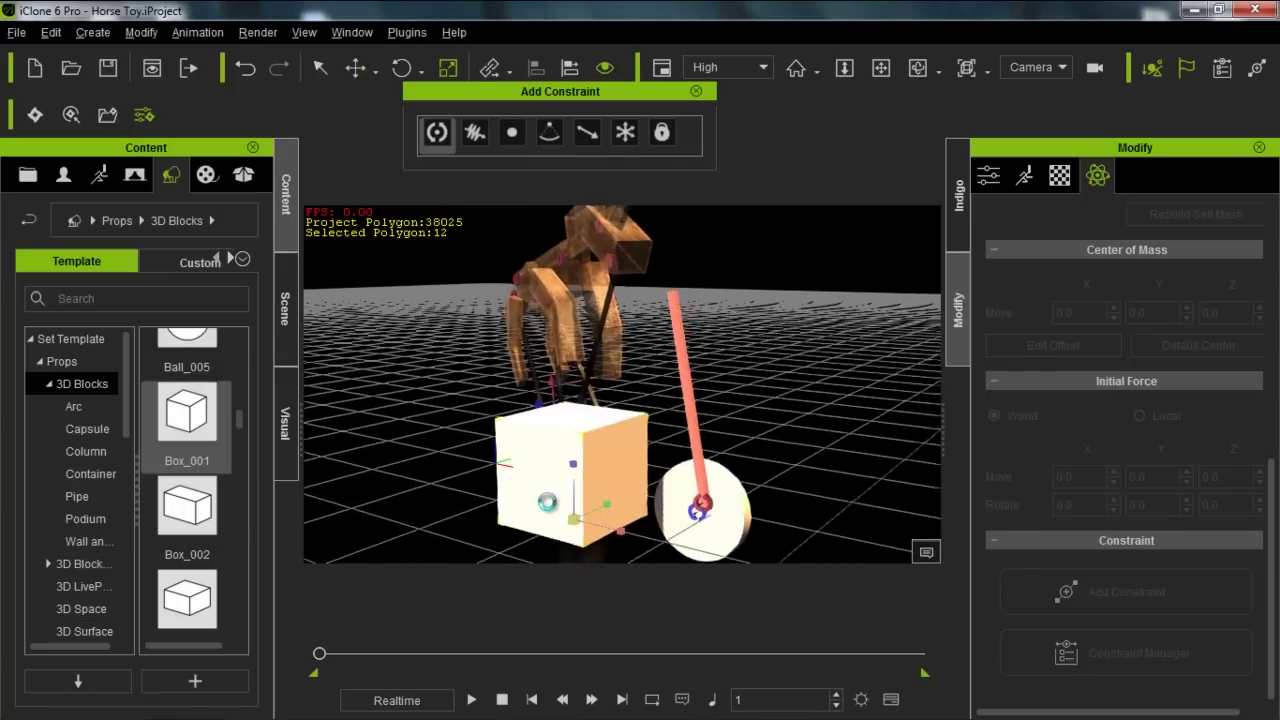
{"action": "left_click_drag", "start_coordinate": [607, 505], "coordinate": [415, 567]}
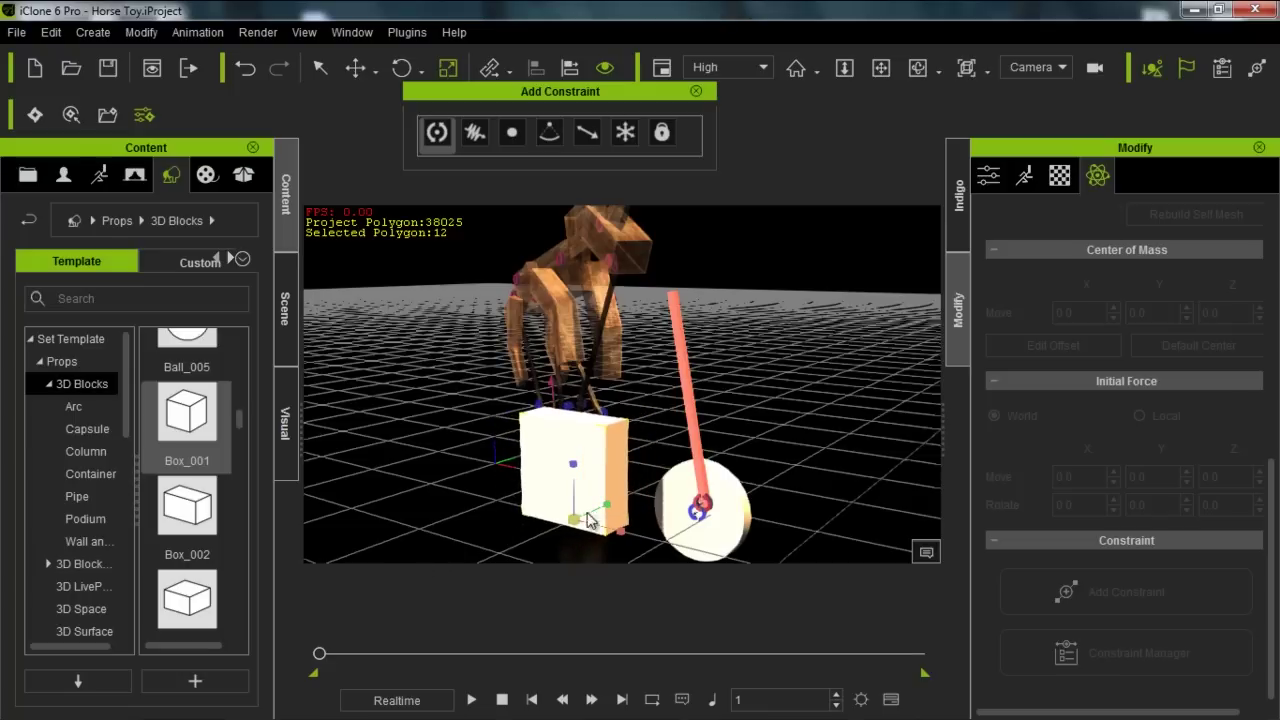
{"action": "left_click_drag", "start_coordinate": [607, 503], "coordinate": [557, 535]}
{"action": "right_click_drag", "start_coordinate": [568, 498], "coordinate": [628, 512]}
{"action": "left_click_drag", "start_coordinate": [628, 522], "coordinate": [752, 515]}
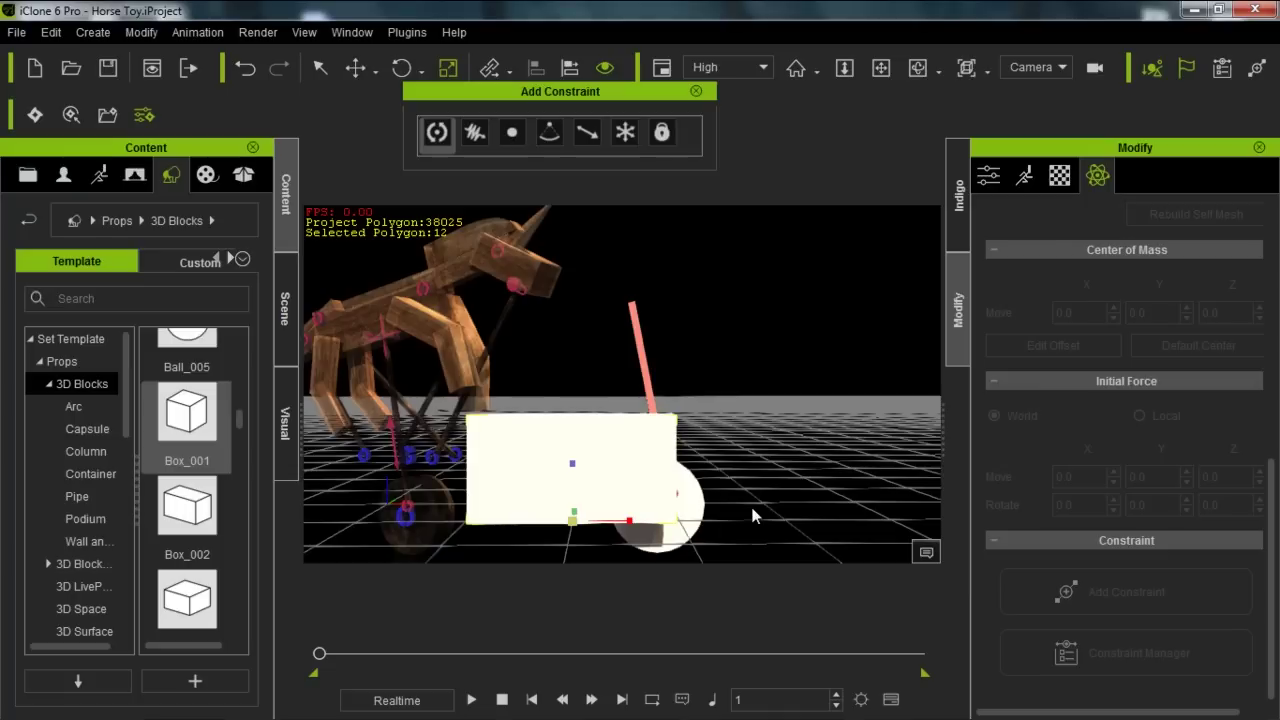
{"action": "right_click_drag", "start_coordinate": [553, 420], "coordinate": [498, 485]}
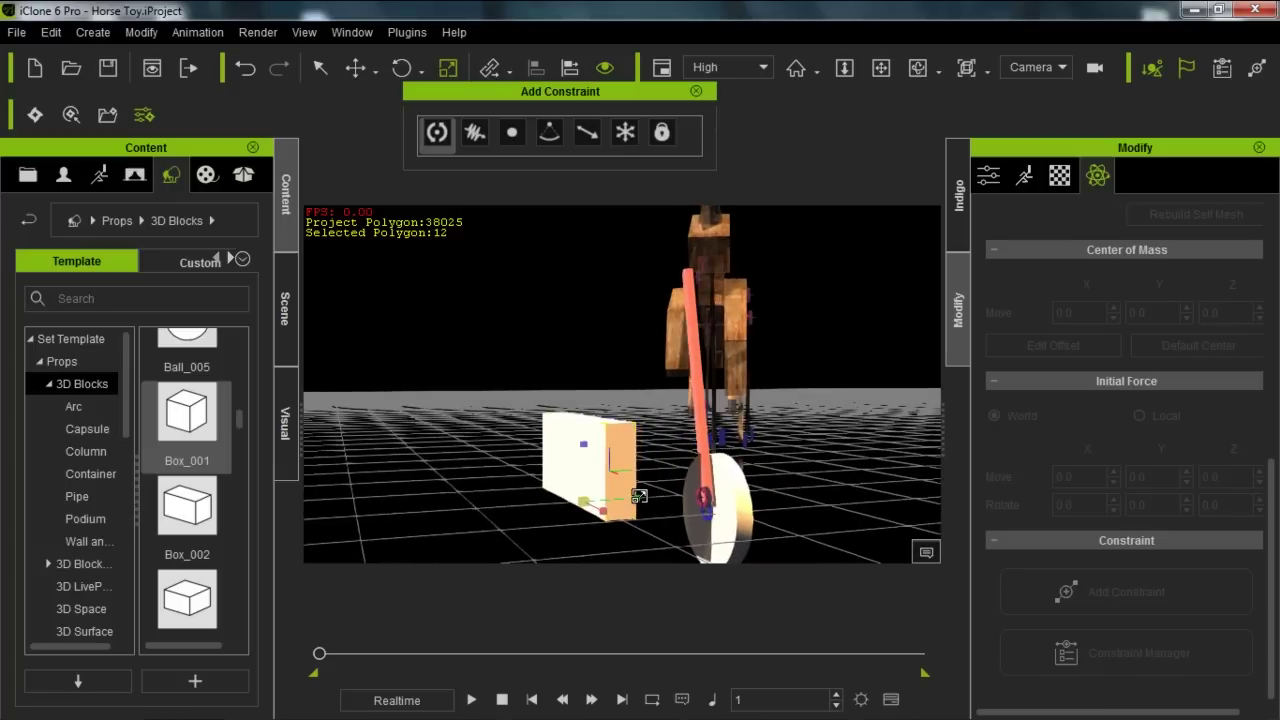
{"action": "right_click_drag", "start_coordinate": [558, 506], "coordinate": [783, 437]}
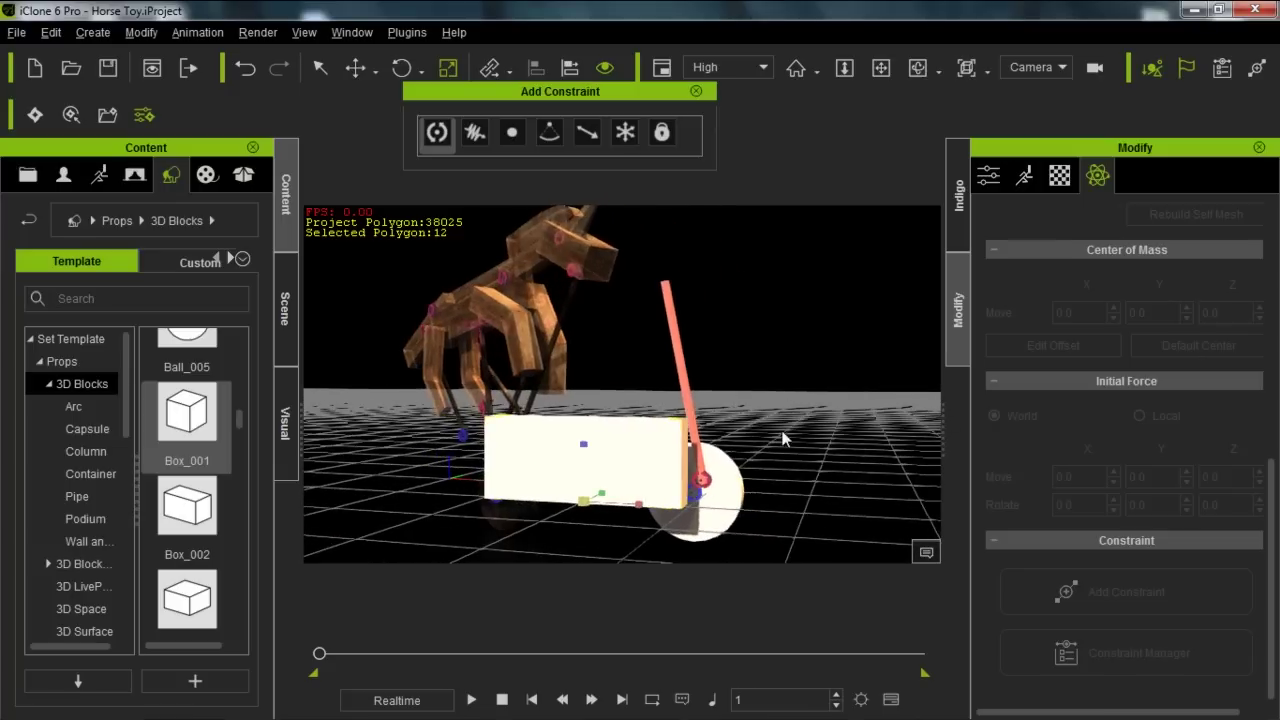
Step: Align the box's position to the Central Shaft
{"action": "left_click", "coordinate": [570, 68]}
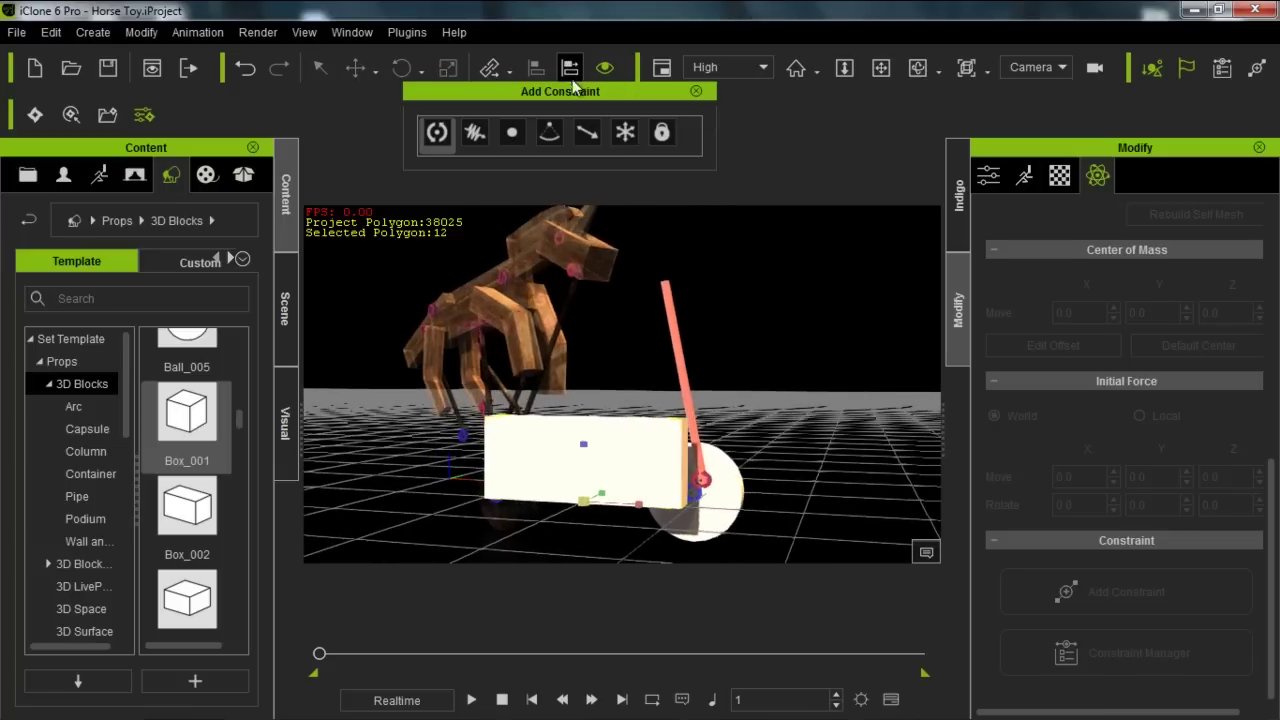
{"action": "left_click", "coordinate": [664, 293]}
{"action": "left_click", "coordinate": [837, 297]}
{"action": "left_click", "coordinate": [902, 297]}
{"action": "left_click", "coordinate": [965, 297]}
{"action": "left_click", "coordinate": [896, 385]}
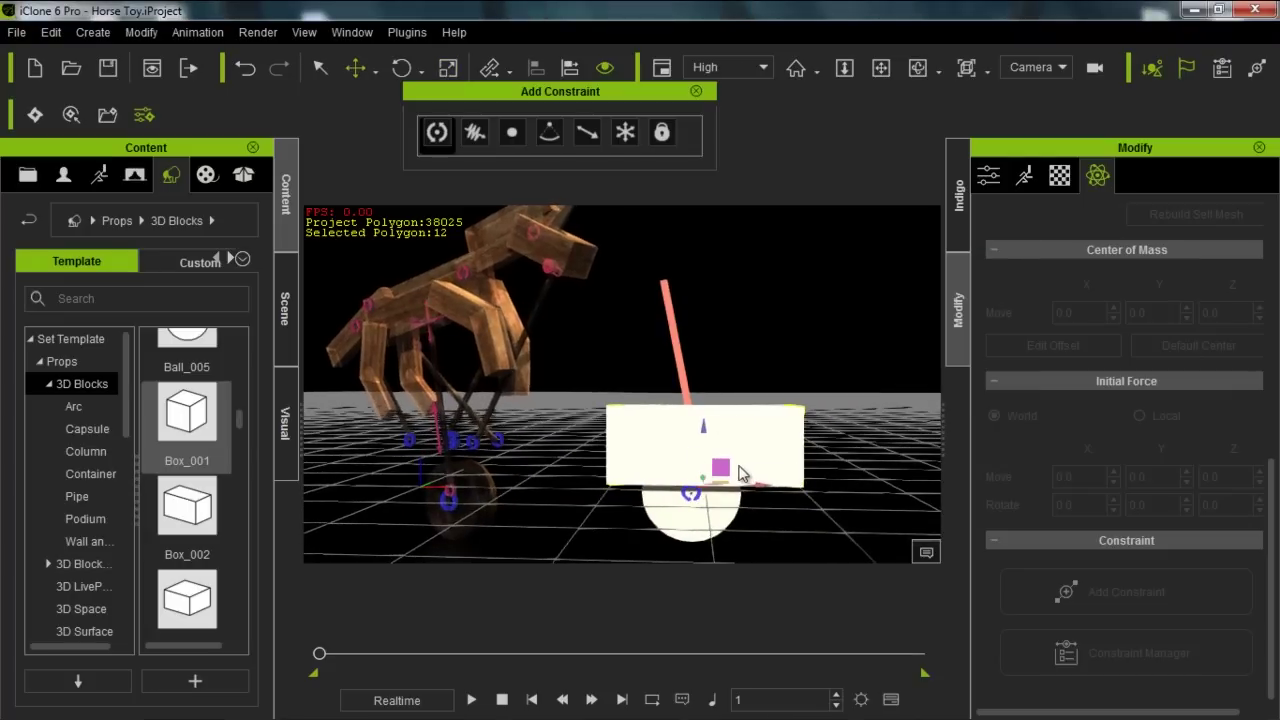
Step: Move the box up to the Central Shaft's upper end and tilt it square to the shaft
{"action": "left_click_drag", "start_coordinate": [729, 466], "coordinate": [688, 263]}
{"action": "middle_click_drag", "start_coordinate": [706, 346], "coordinate": [682, 412]}
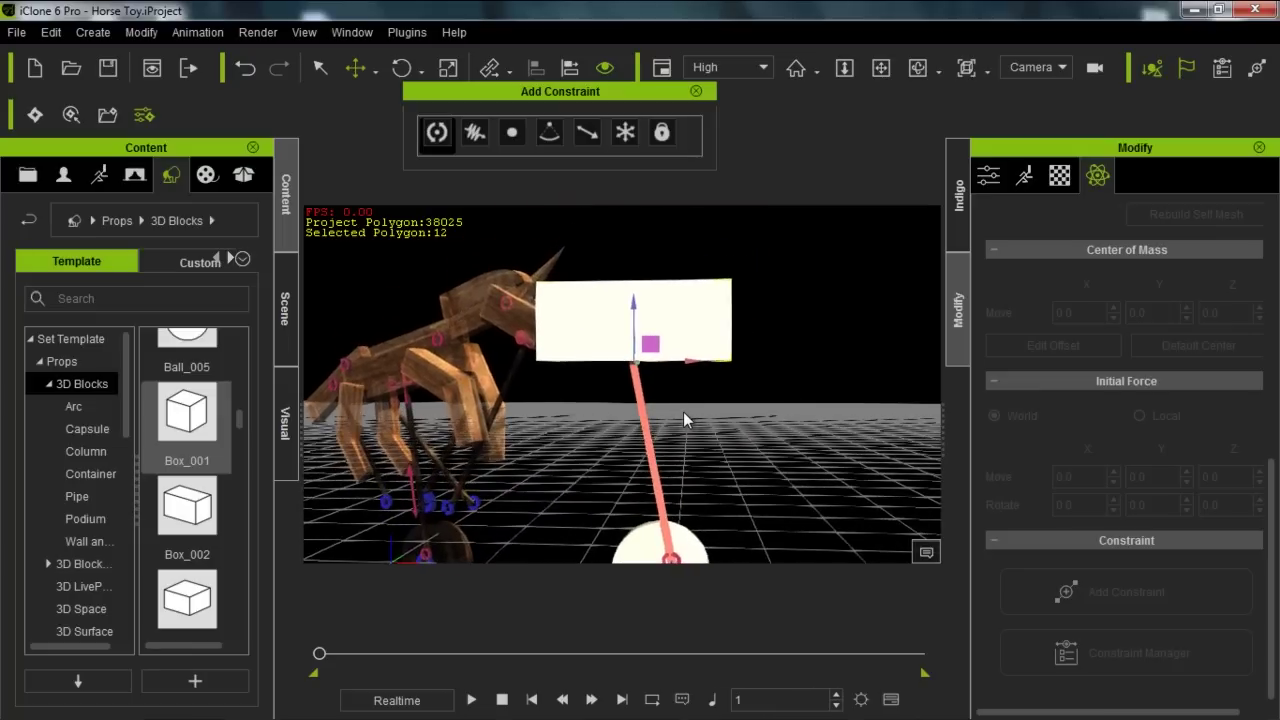
{"action": "key", "text": "e"}
{"action": "left_click_drag", "start_coordinate": [688, 348], "coordinate": [684, 336]}
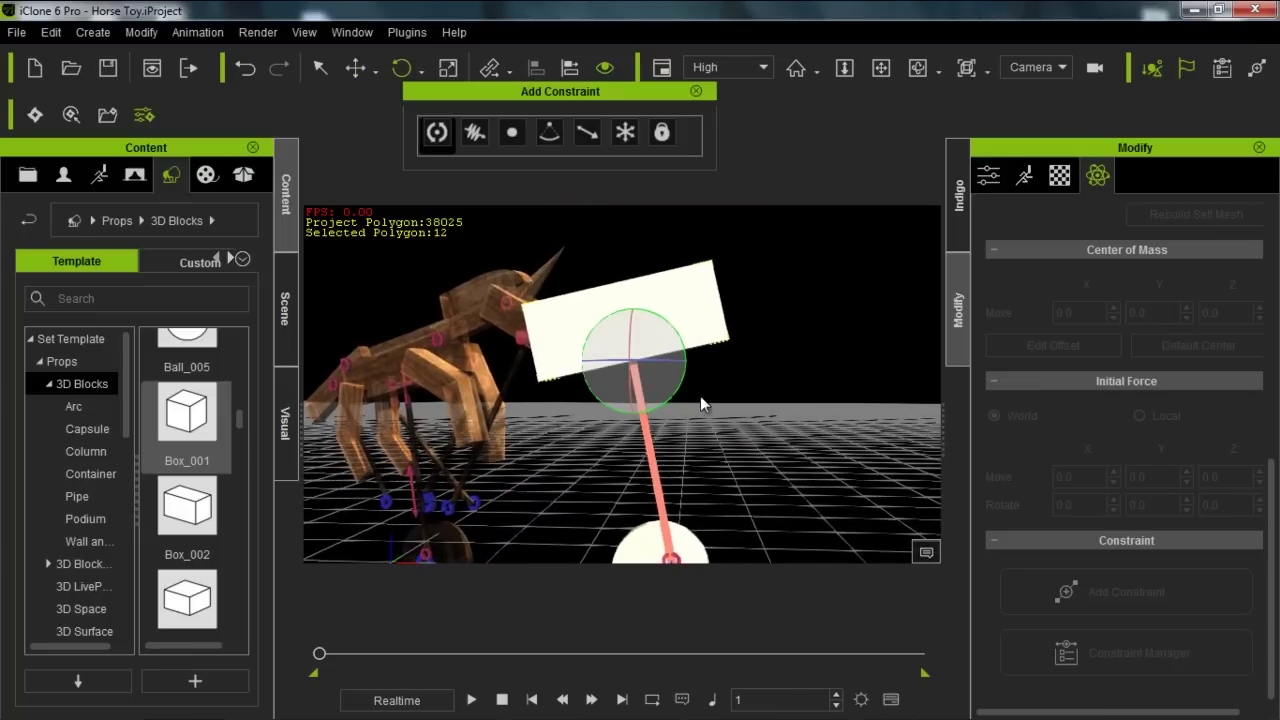
{"action": "middle_click_drag", "start_coordinate": [730, 415], "coordinate": [769, 401]}
{"action": "middle_click_drag", "start_coordinate": [789, 443], "coordinate": [776, 400]}
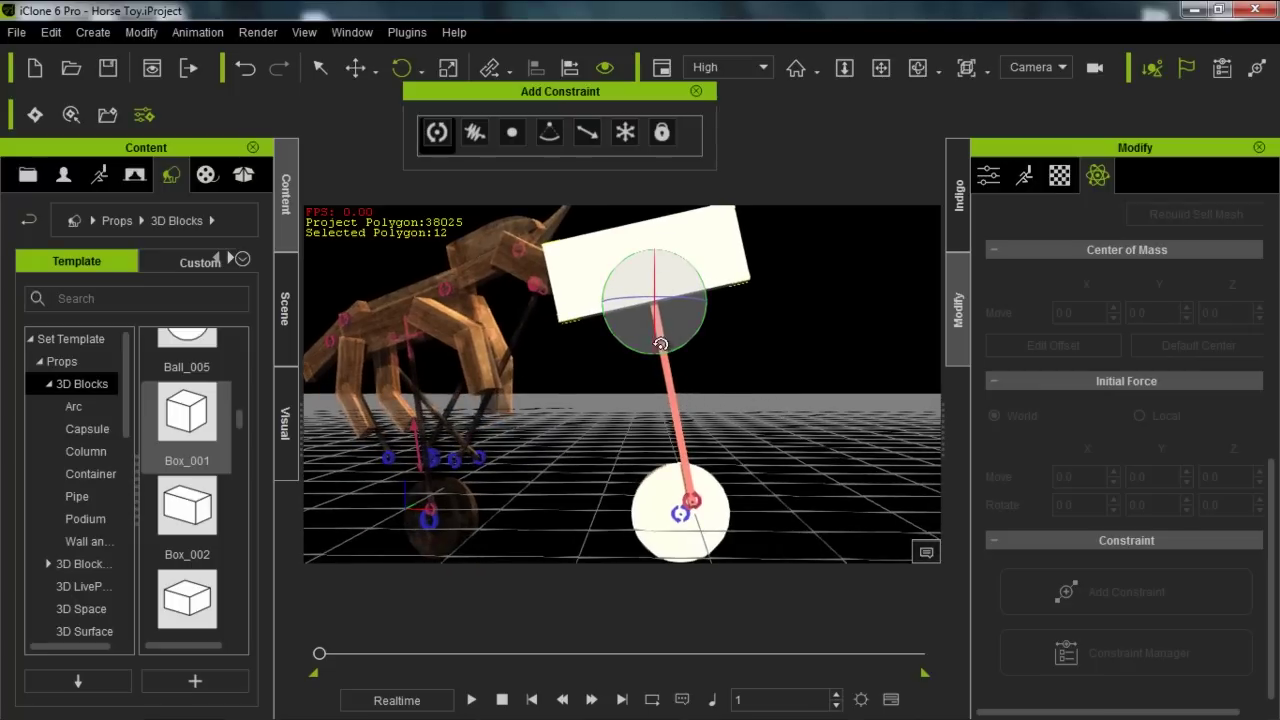
{"action": "scroll", "coordinate": [678, 291], "scroll_direction": "up", "scroll_amount": 2}
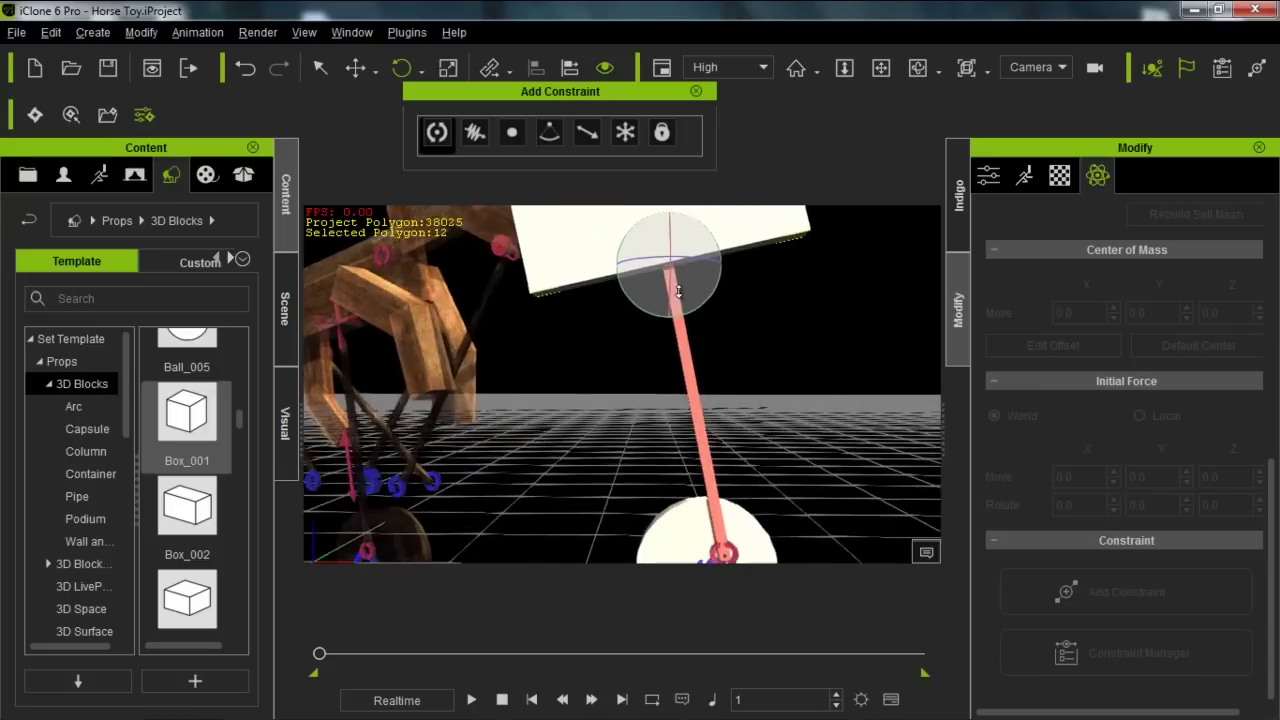
{"action": "scroll", "coordinate": [678, 291], "scroll_direction": "up", "scroll_amount": 1}
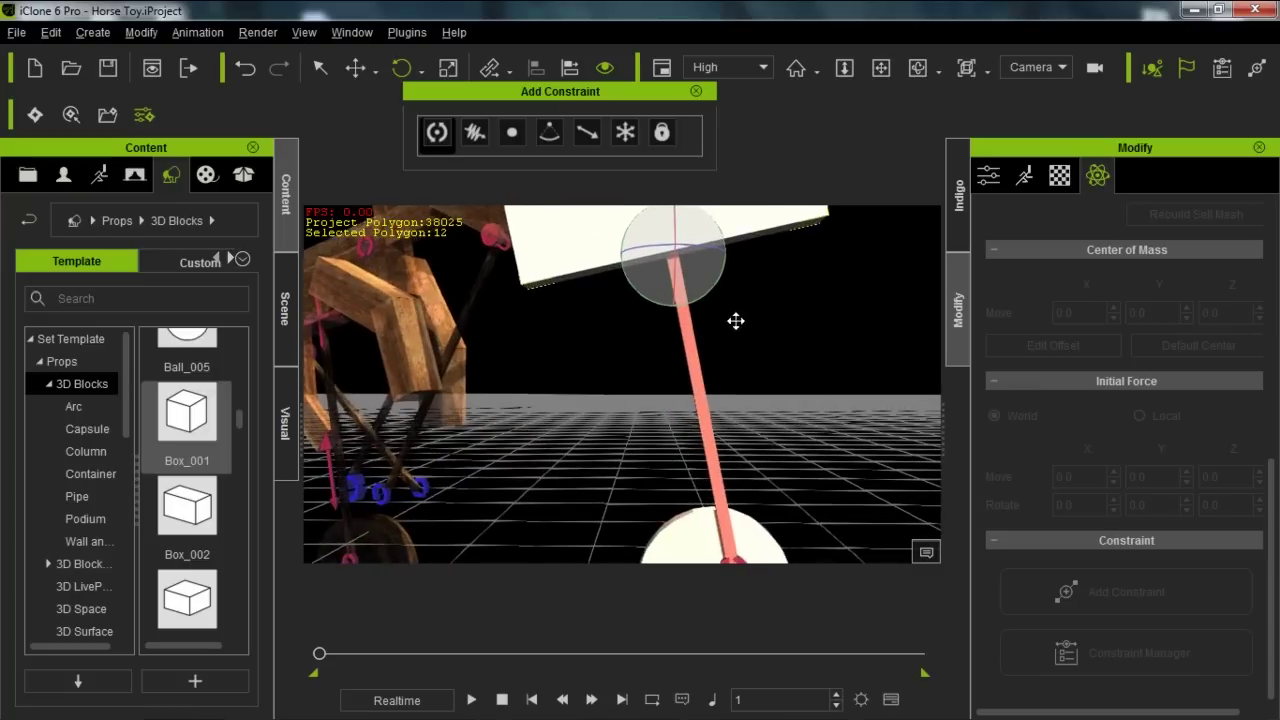
Step: Add a Generic constraint to the Central Shaft's upper end, raise it to the joint with the box, and review its limits
{"action": "middle_click_drag", "start_coordinate": [734, 320], "coordinate": [728, 392]}
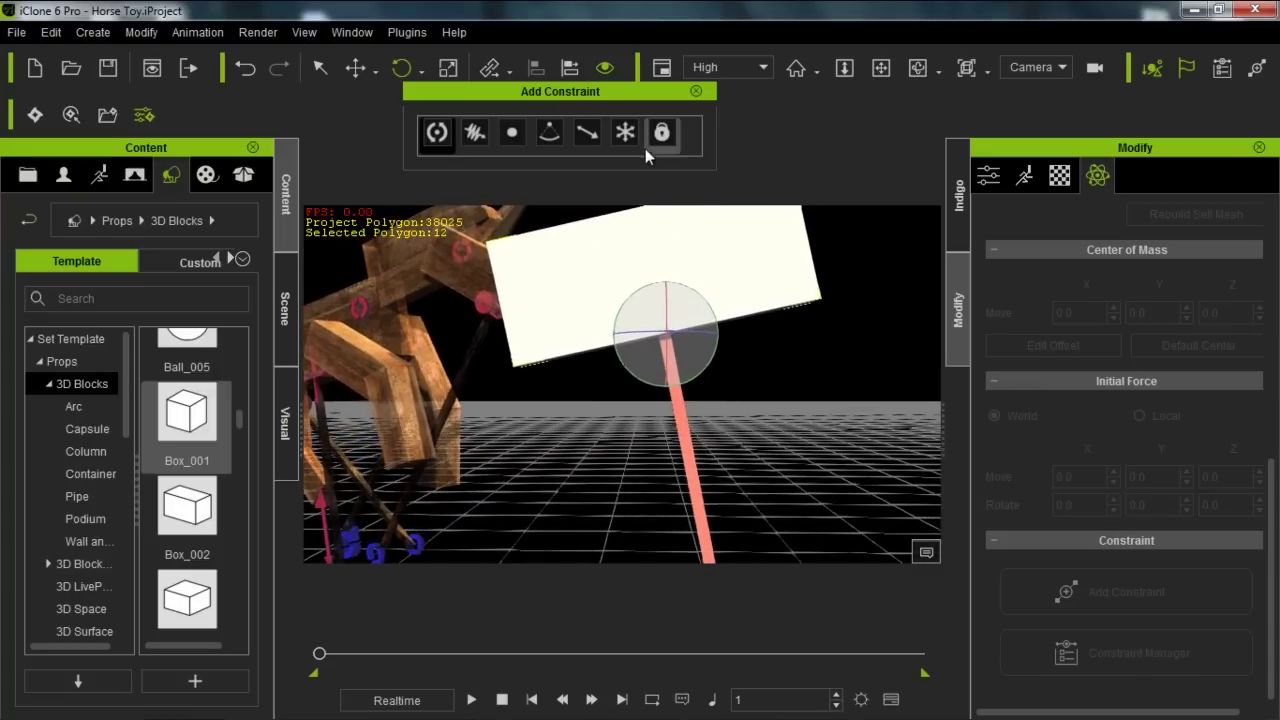
{"action": "left_click", "coordinate": [624, 132]}
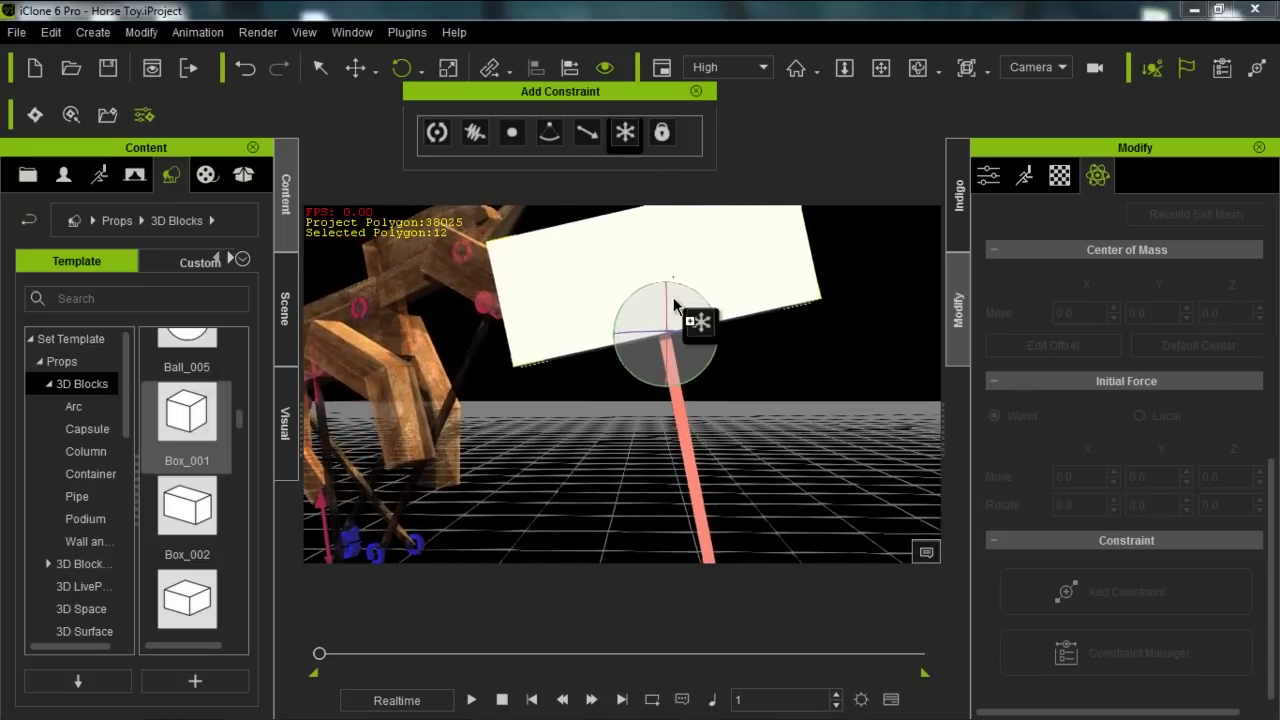
{"action": "left_click", "coordinate": [663, 339]}
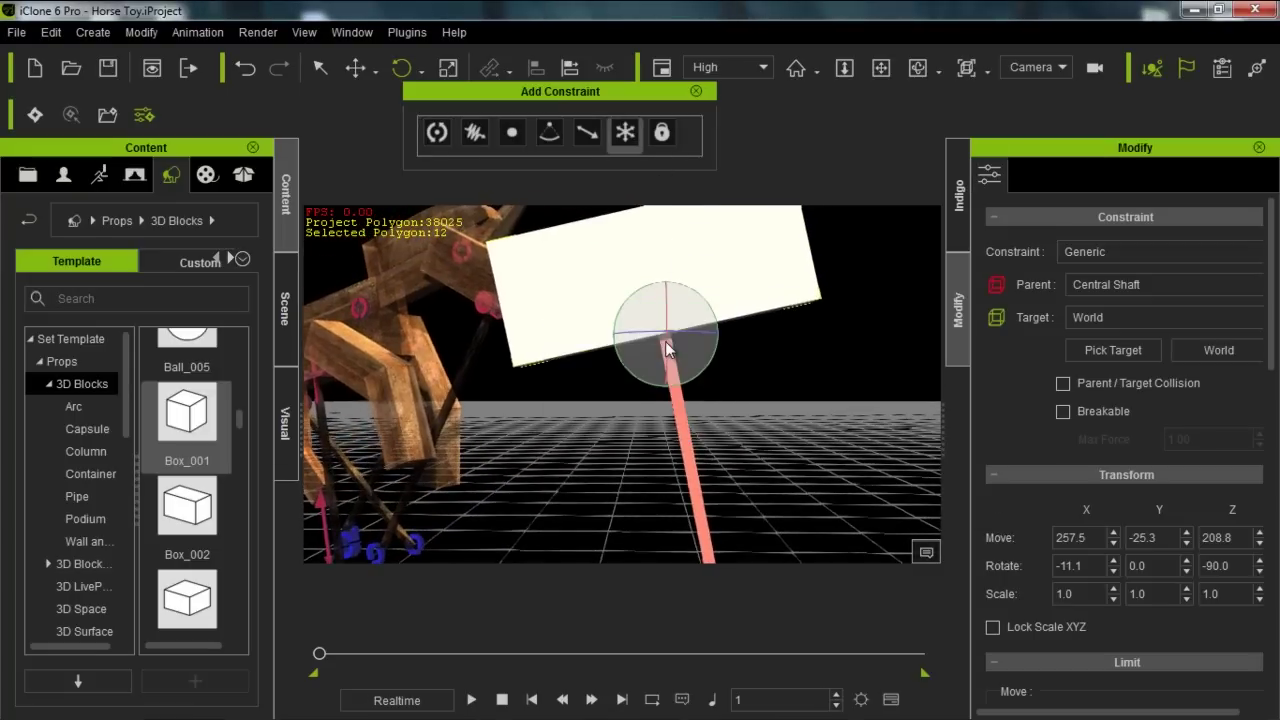
{"action": "key", "text": "w"}
{"action": "left_click_drag", "start_coordinate": [684, 324], "coordinate": [685, 316]}
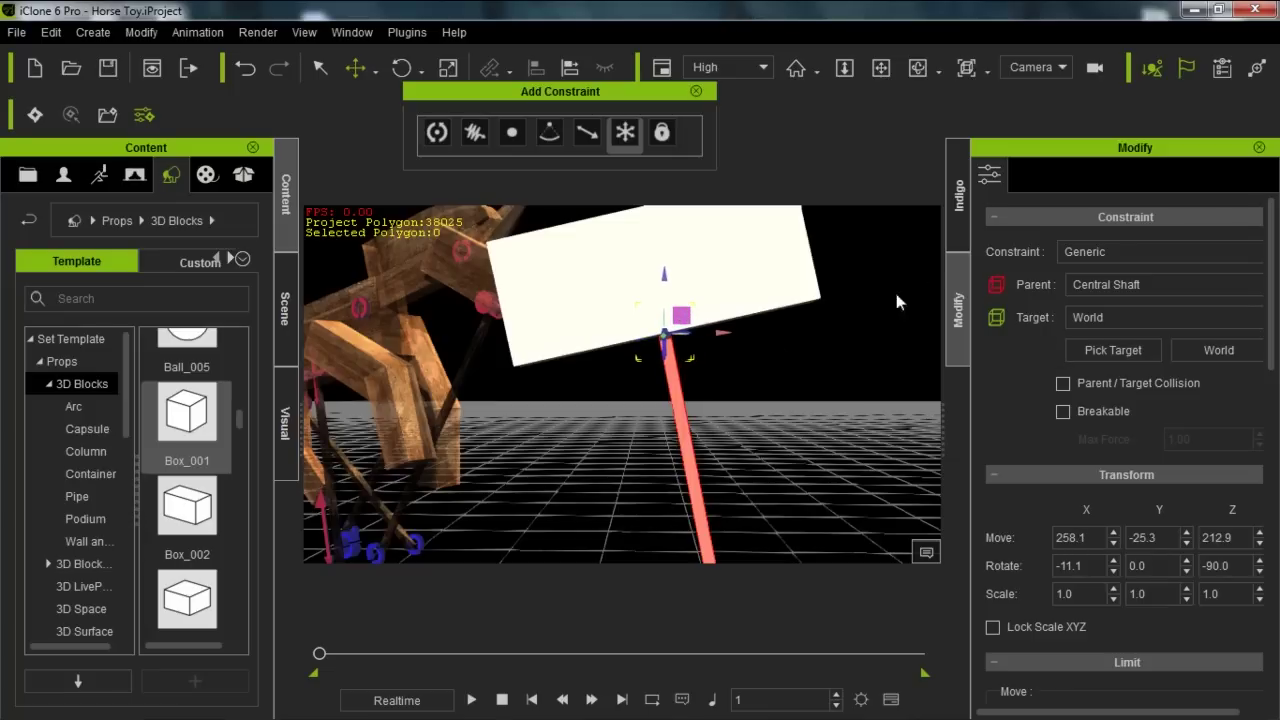
{"action": "left_click_drag", "start_coordinate": [1271, 285], "coordinate": [1276, 430]}
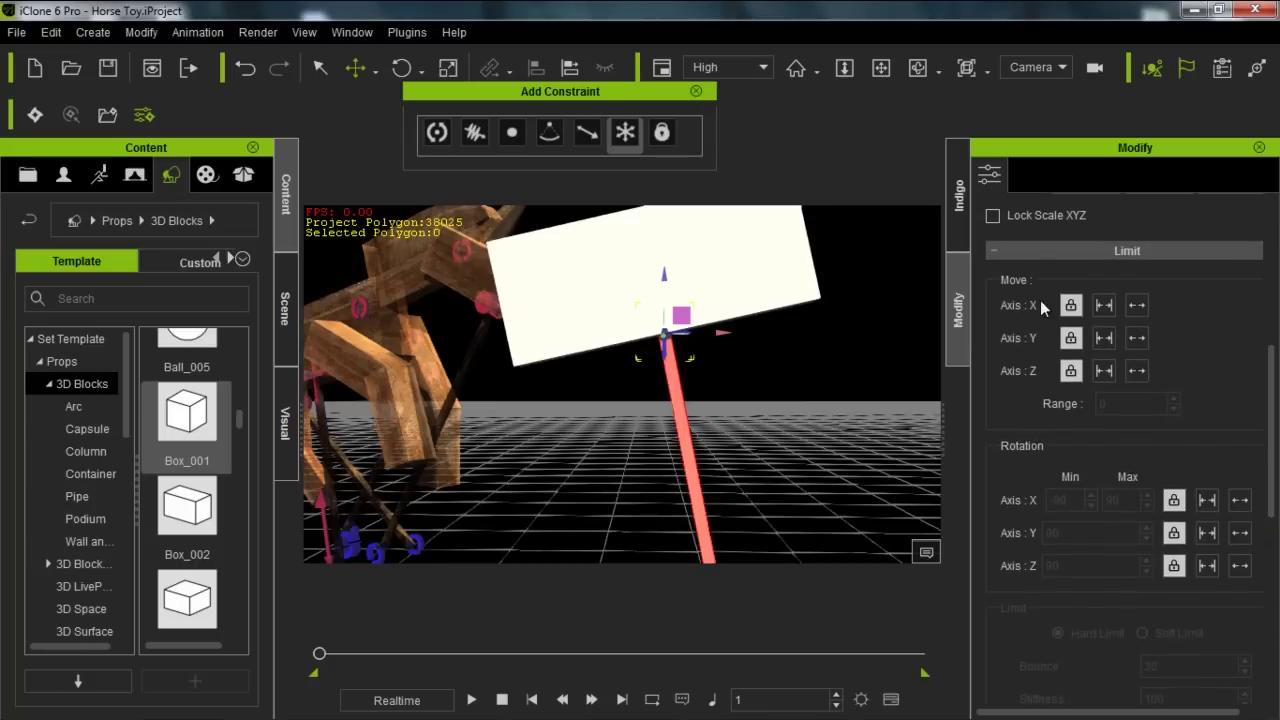
{"action": "left_click_drag", "start_coordinate": [1270, 485], "coordinate": [1257, 435]}
{"action": "scroll", "coordinate": [1257, 435], "scroll_direction": "up", "scroll_amount": 5}
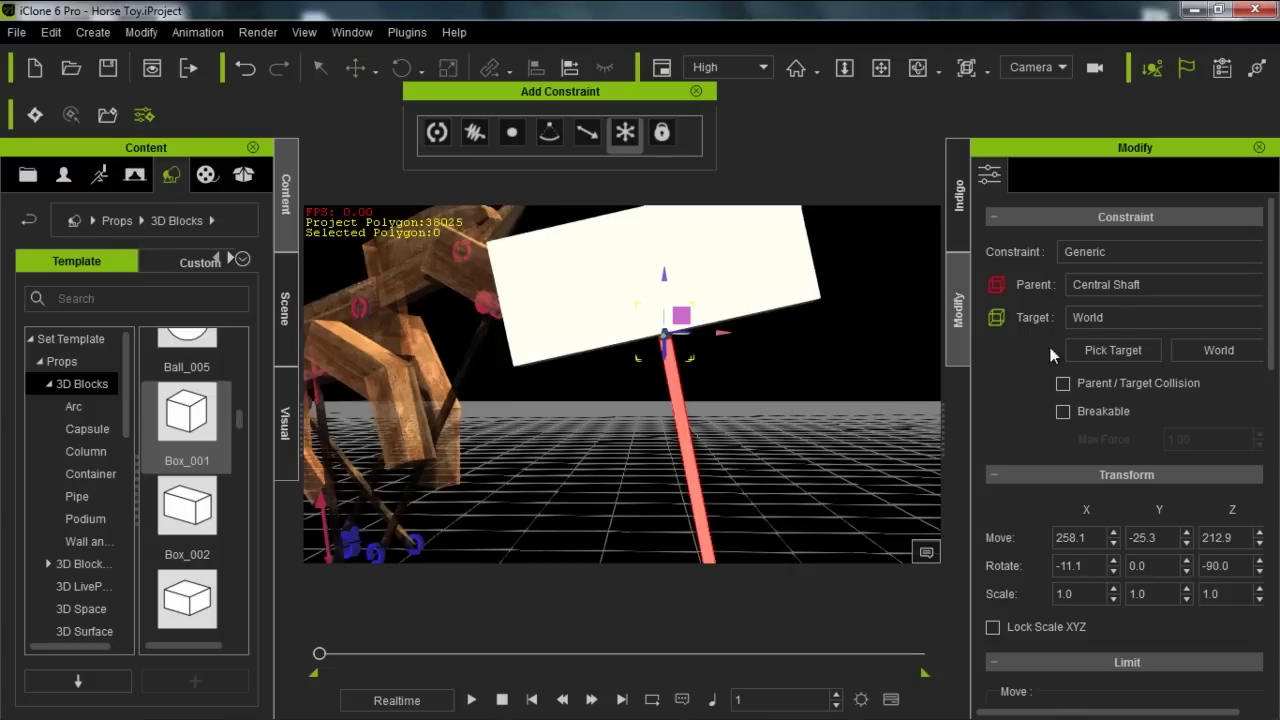
Step: Activate physics on the Box_001 slab above the Central Shaft
{"action": "left_click", "coordinate": [758, 252]}
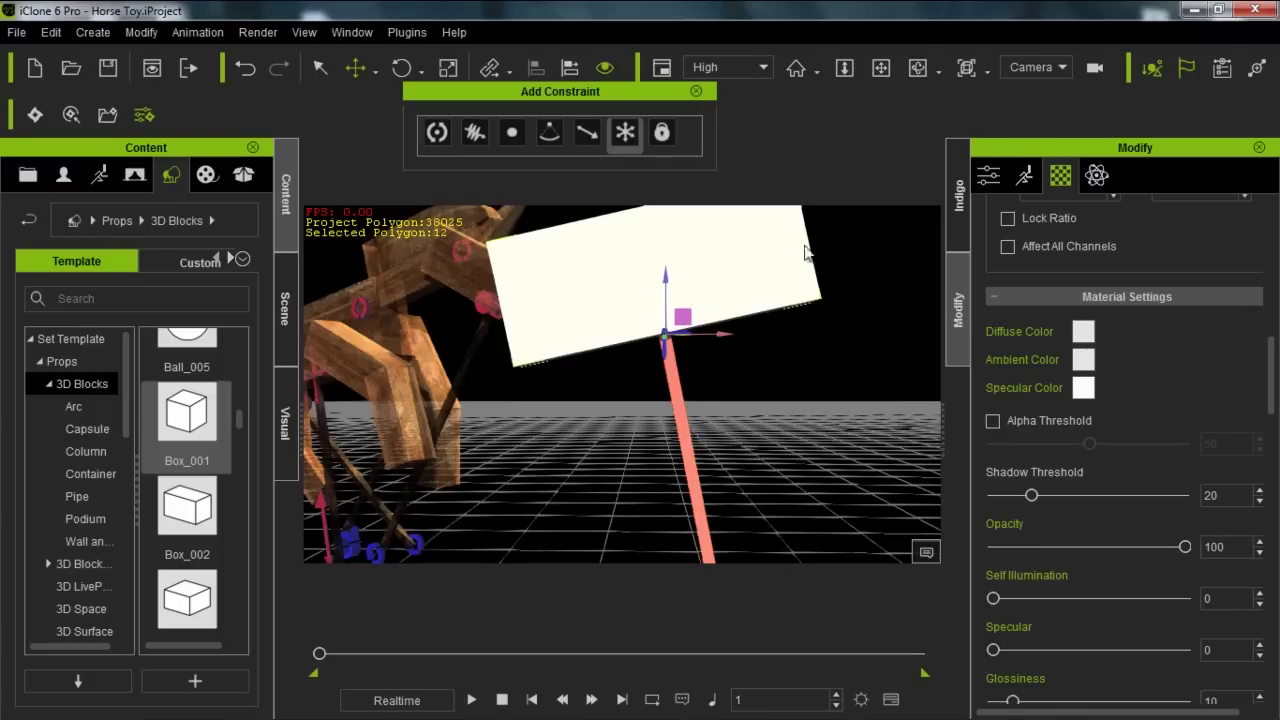
{"action": "left_click", "coordinate": [1097, 176]}
{"action": "left_click_drag", "start_coordinate": [1266, 497], "coordinate": [1270, 235]}
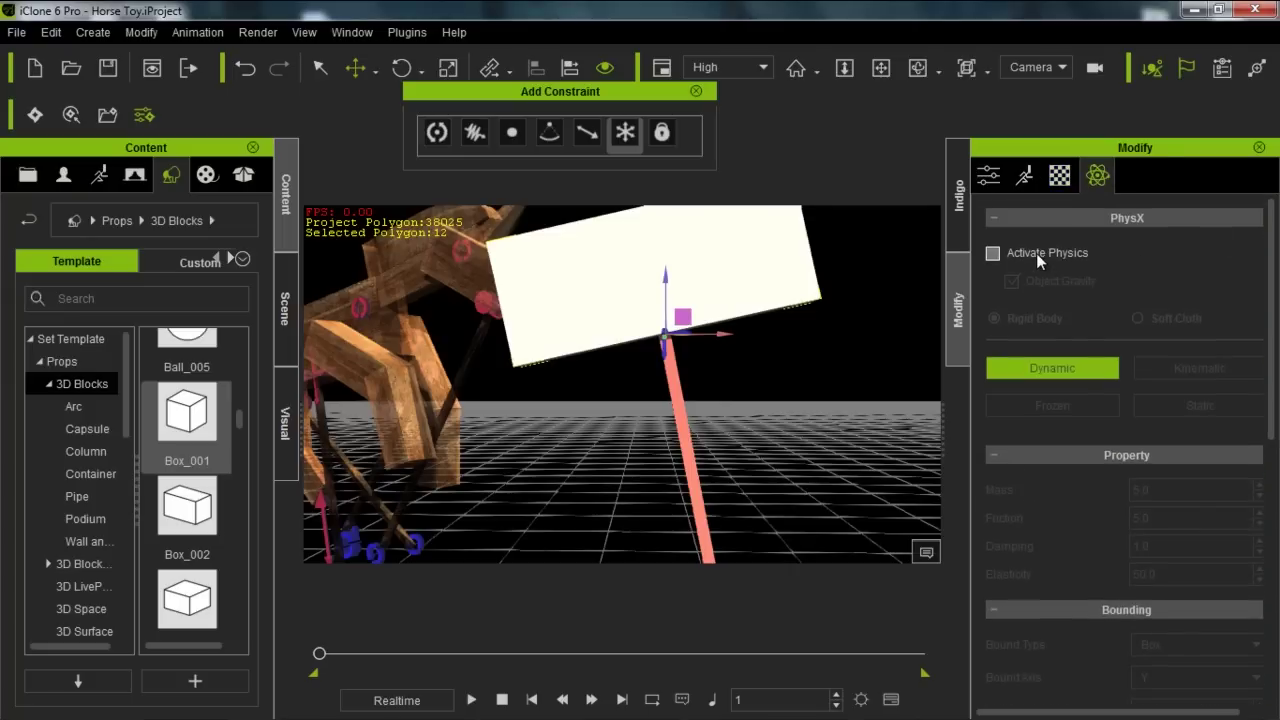
{"action": "left_click", "coordinate": [993, 253]}
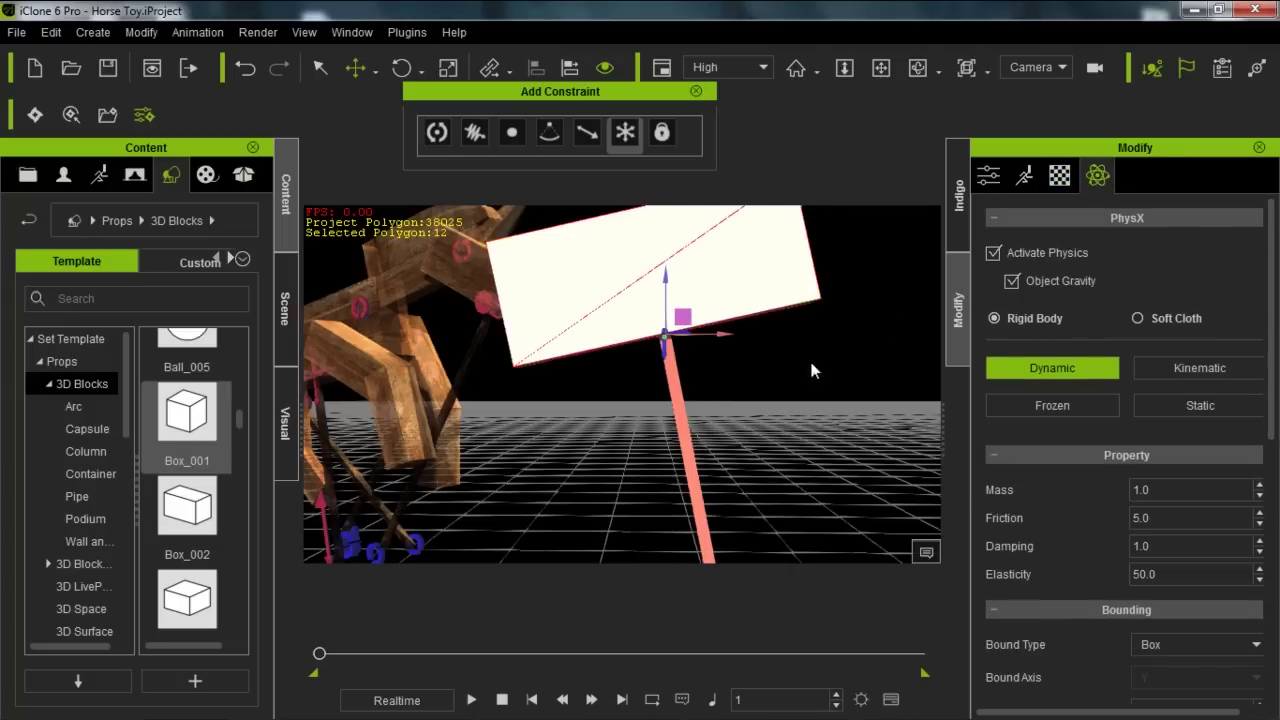
Step: Set Box_001 as the target of the Central Shaft's Generic constraint
{"action": "left_click", "coordinate": [667, 352]}
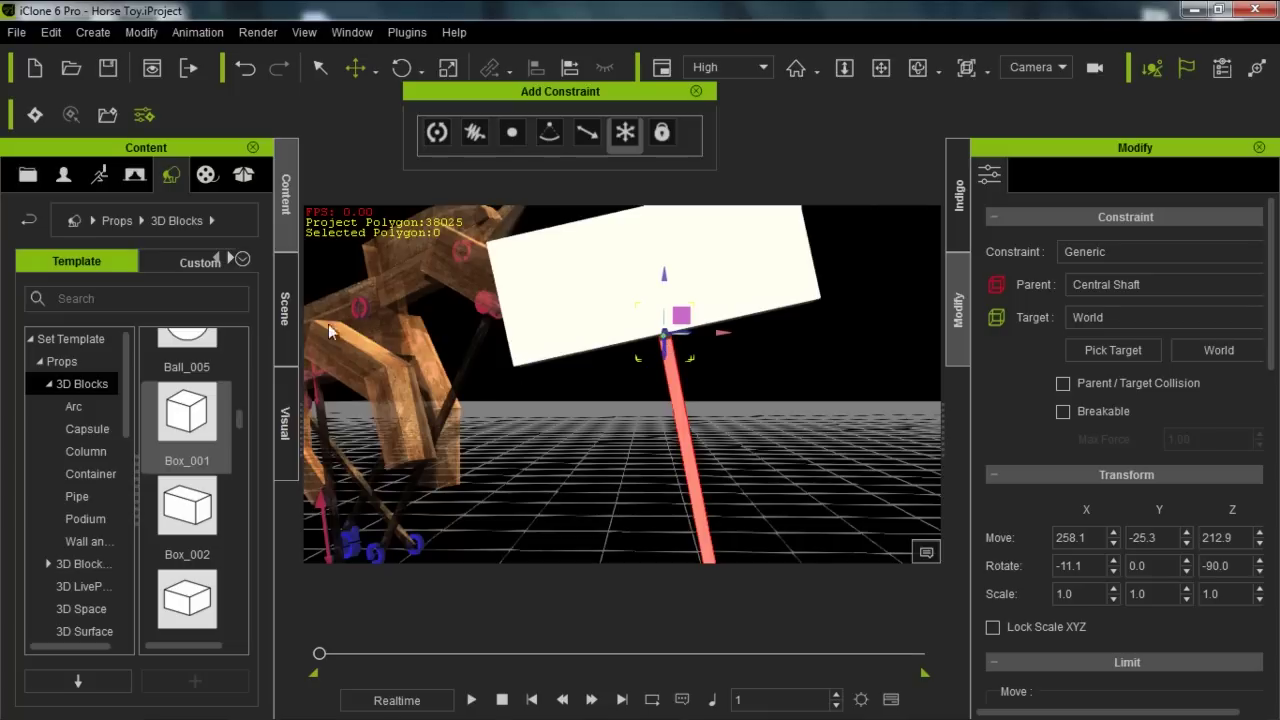
{"action": "left_click", "coordinate": [285, 308]}
{"action": "left_click", "coordinate": [109, 628]}
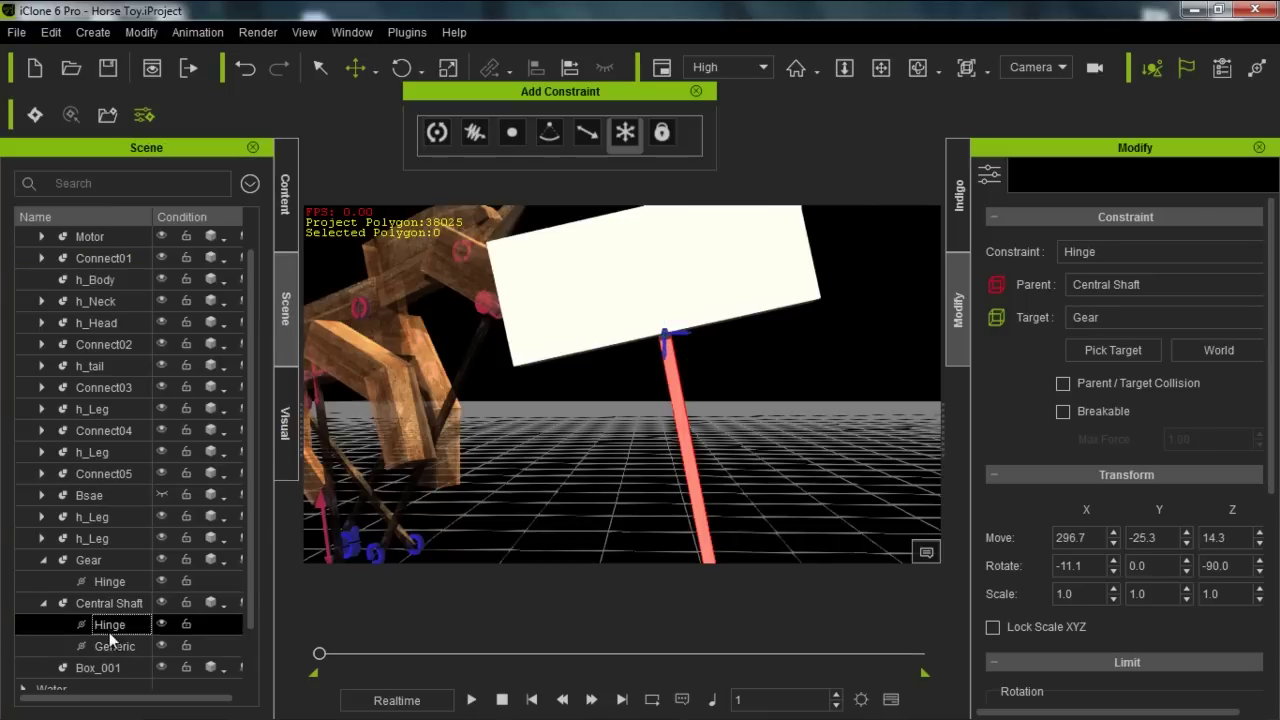
{"action": "left_click", "coordinate": [113, 646]}
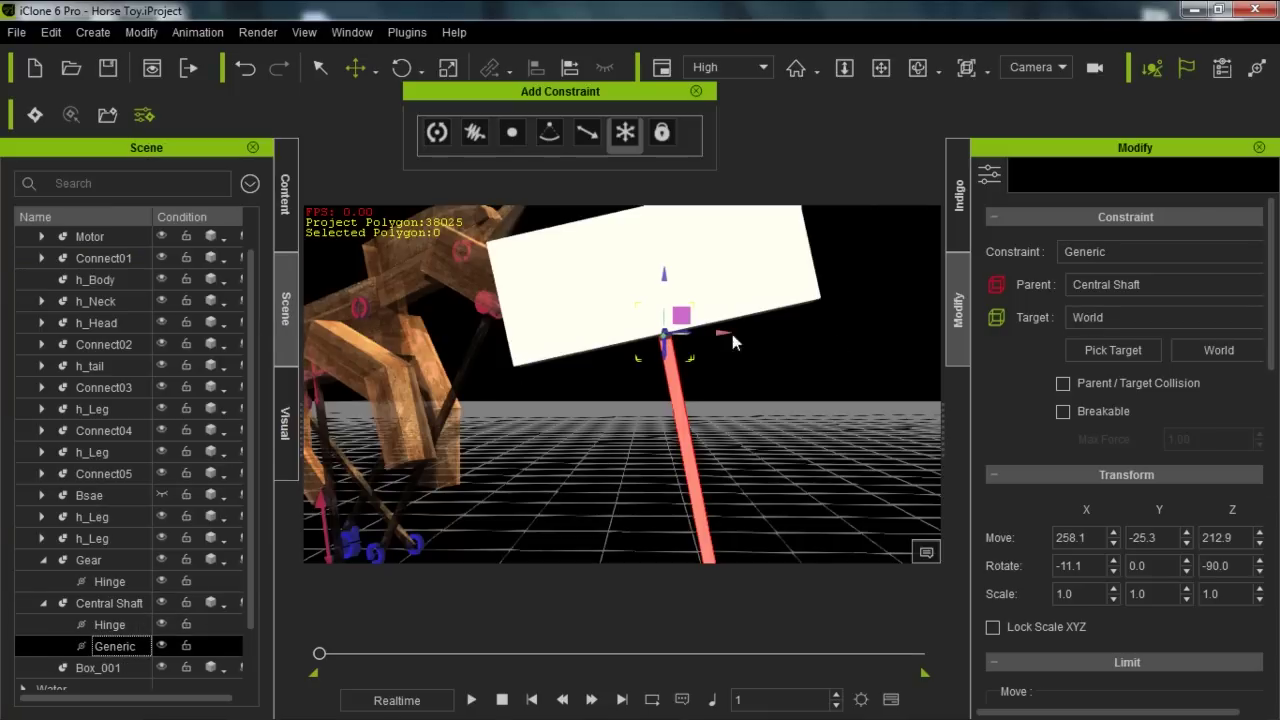
{"action": "left_click", "coordinate": [1113, 350]}
{"action": "left_click", "coordinate": [711, 250]}
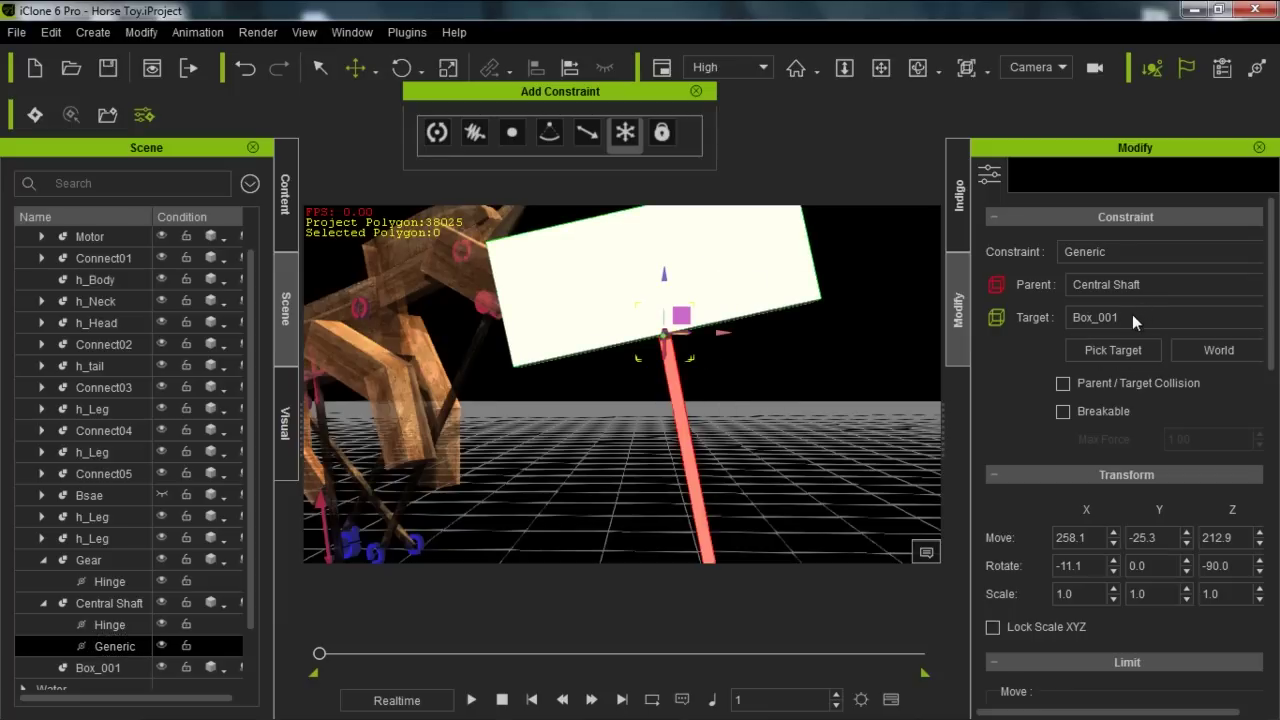
Step: Rename the Box_001 prop as Body
{"action": "left_click", "coordinate": [248, 551]}
{"action": "scroll", "coordinate": [200, 590], "scroll_direction": "down", "scroll_amount": 1}
{"action": "left_click", "coordinate": [113, 602]}
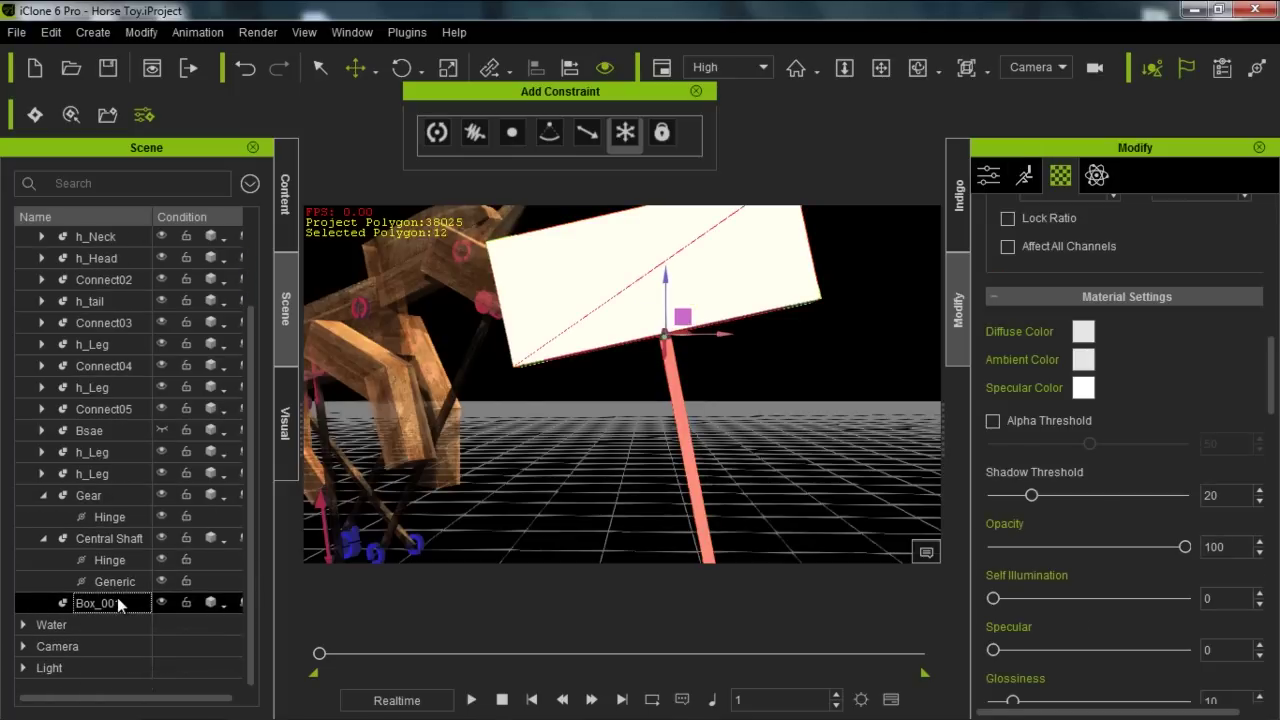
{"action": "left_click", "coordinate": [113, 602]}
{"action": "type", "text": "Body"}
Step: Play the simulation to examine how the Gear, Central Shaft and Body behave together, and stop it
{"action": "right_click_drag", "start_coordinate": [640, 423], "coordinate": [637, 461]}
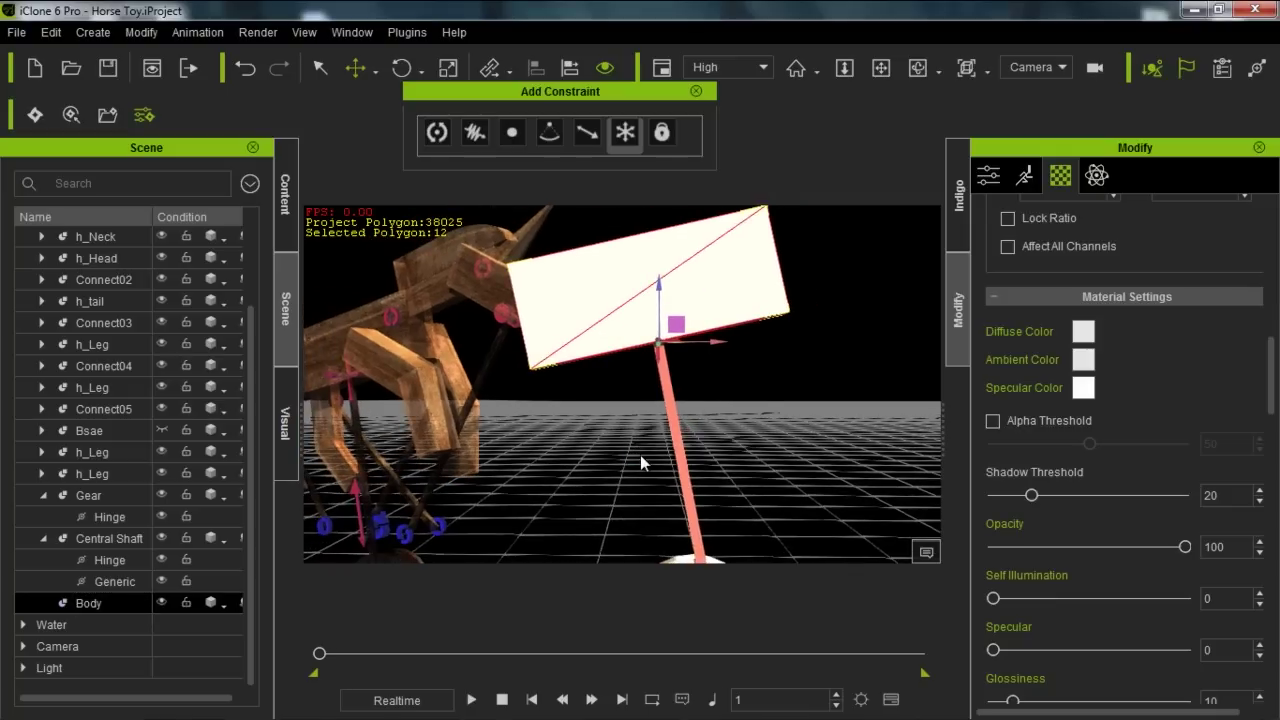
{"action": "right_click_drag", "start_coordinate": [633, 410], "coordinate": [602, 486]}
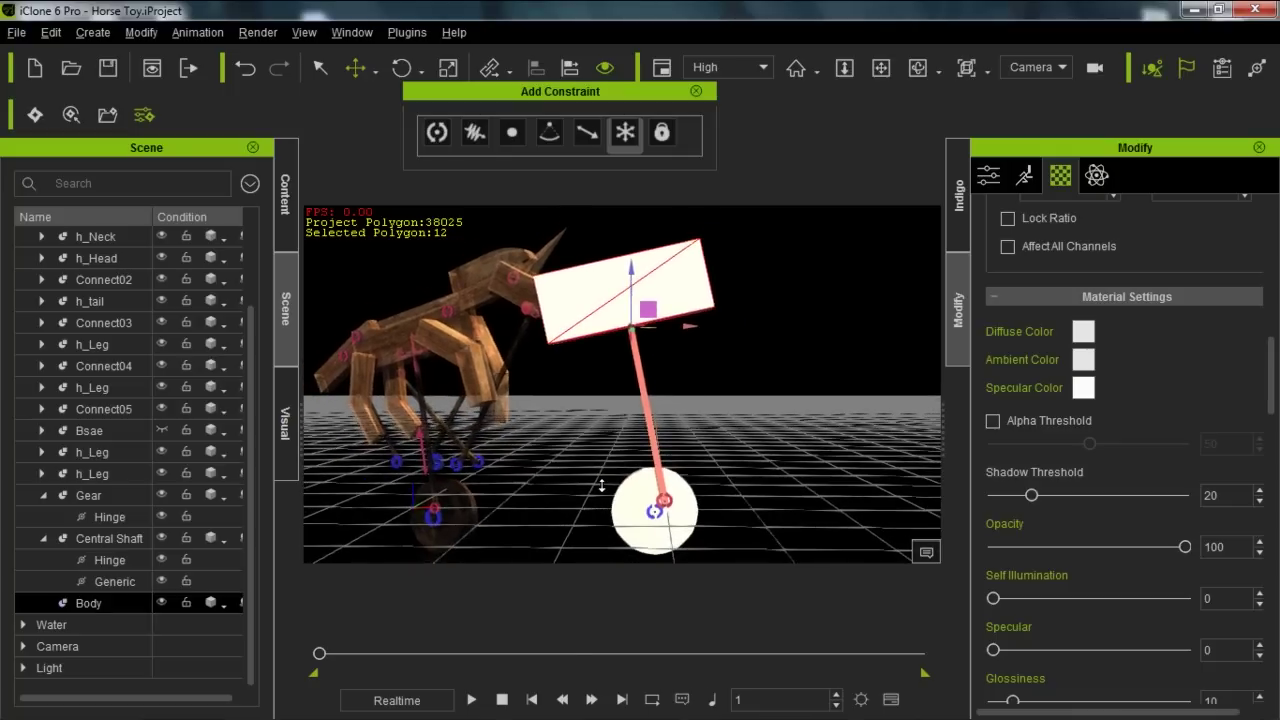
{"action": "left_click", "coordinate": [473, 700]}
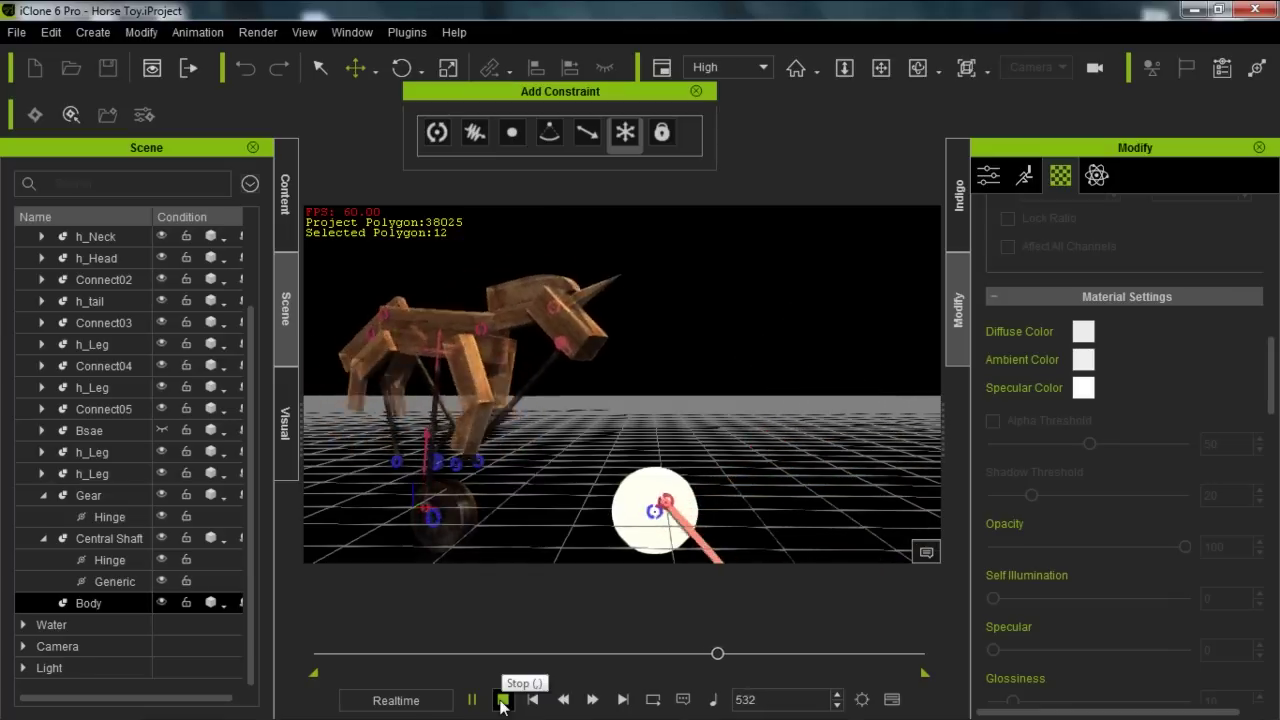
{"action": "left_click", "coordinate": [503, 701]}
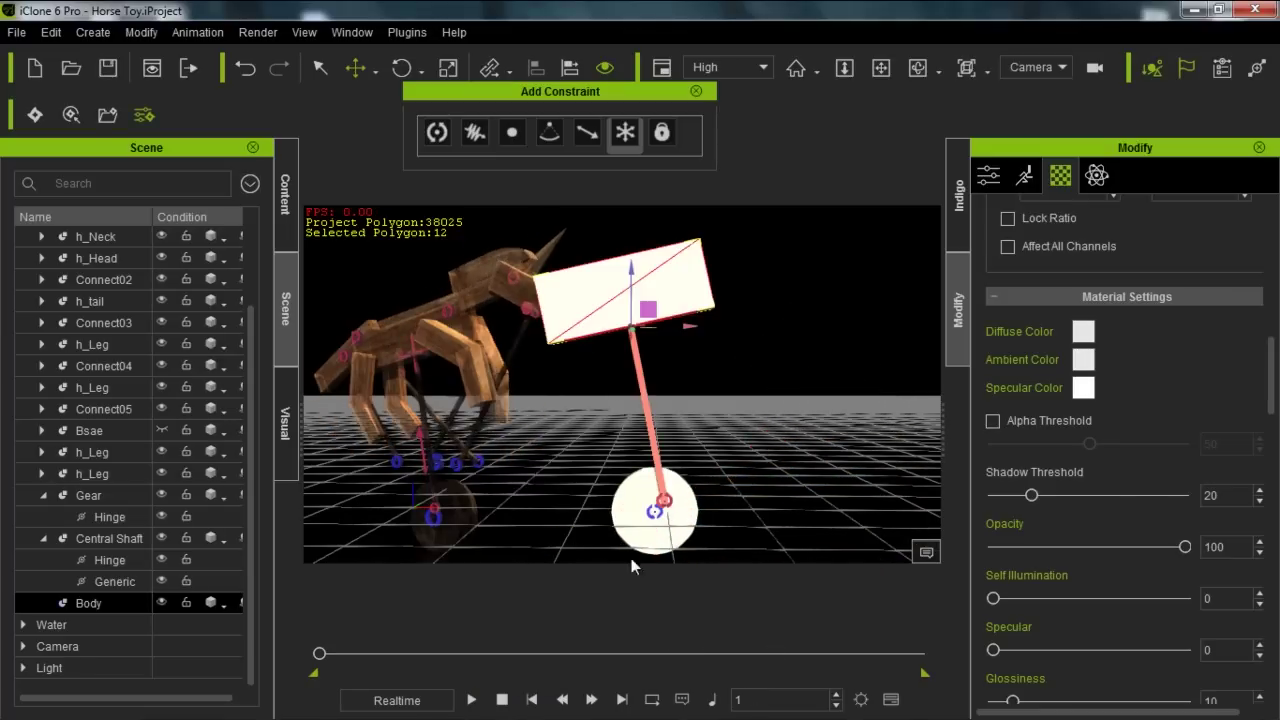
Step: Add a Slider constraint to the middle of the Central Shaft
{"action": "left_click_drag", "start_coordinate": [690, 493], "coordinate": [686, 340], "text": "alt"}
{"action": "left_click_drag", "start_coordinate": [694, 457], "coordinate": [657, 373], "text": "alt"}
{"action": "left_click_drag", "start_coordinate": [640, 325], "coordinate": [646, 371], "text": "alt"}
{"action": "right_click_drag", "start_coordinate": [646, 371], "coordinate": [669, 394], "text": "alt"}
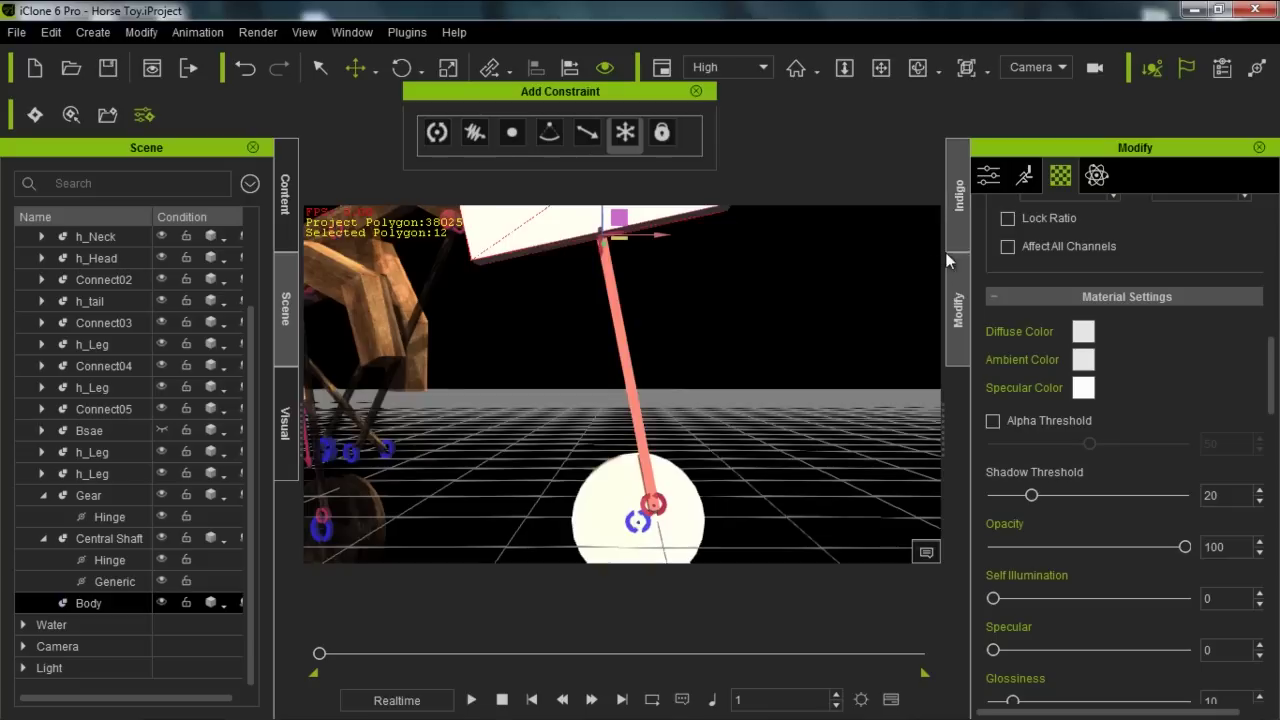
{"action": "left_click", "coordinate": [588, 134]}
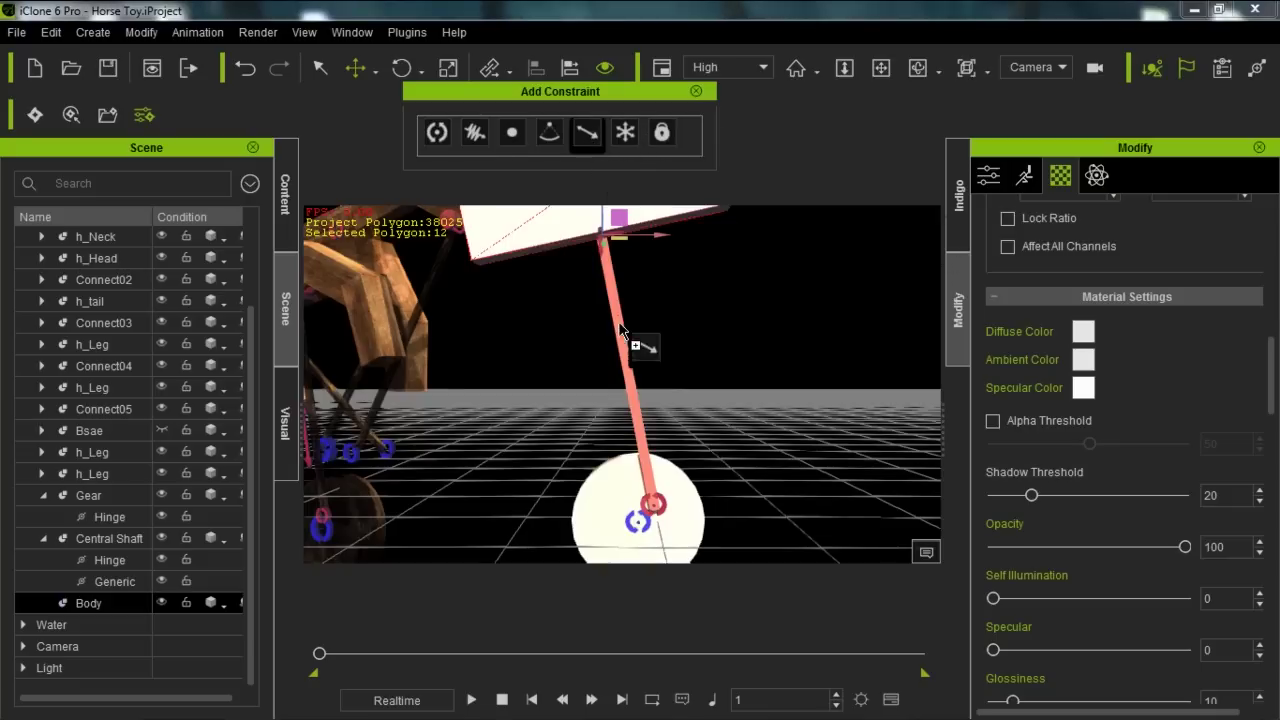
{"action": "left_click", "coordinate": [623, 357]}
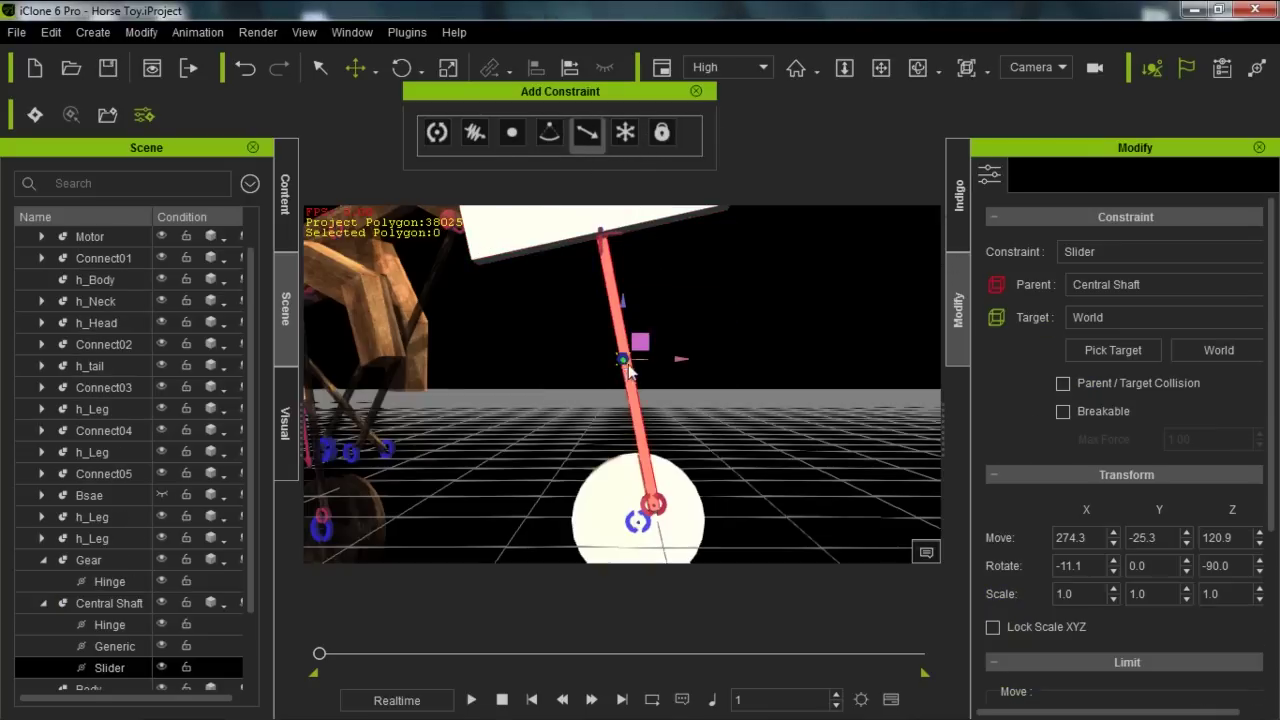
Step: Set the Slider constraint's Y rotation to 90 to orient it along the Central Shaft
{"action": "right_click_drag", "start_coordinate": [685, 413], "coordinate": [908, 342], "text": "alt"}
{"action": "left_click_drag", "start_coordinate": [766, 411], "coordinate": [738, 294], "text": "alt"}
{"action": "right_click_drag", "start_coordinate": [586, 390], "coordinate": [736, 432], "text": "alt"}
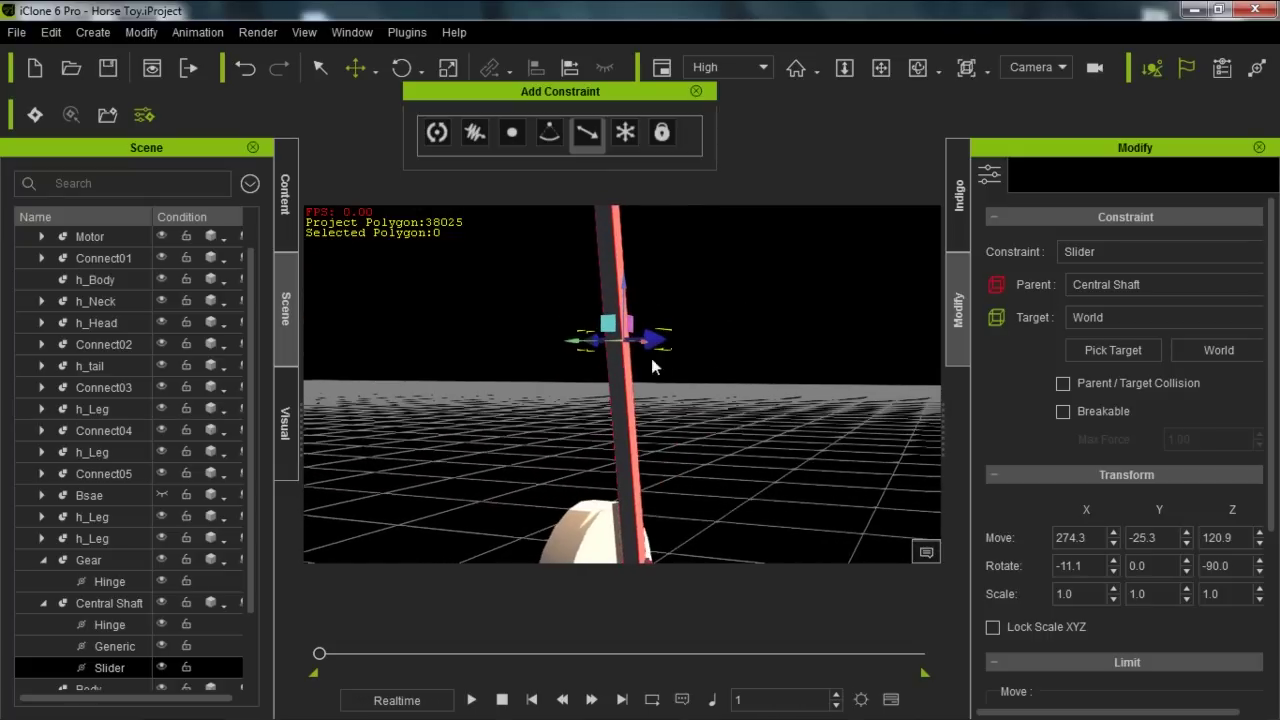
{"action": "right_click_drag", "start_coordinate": [628, 322], "coordinate": [645, 416]}
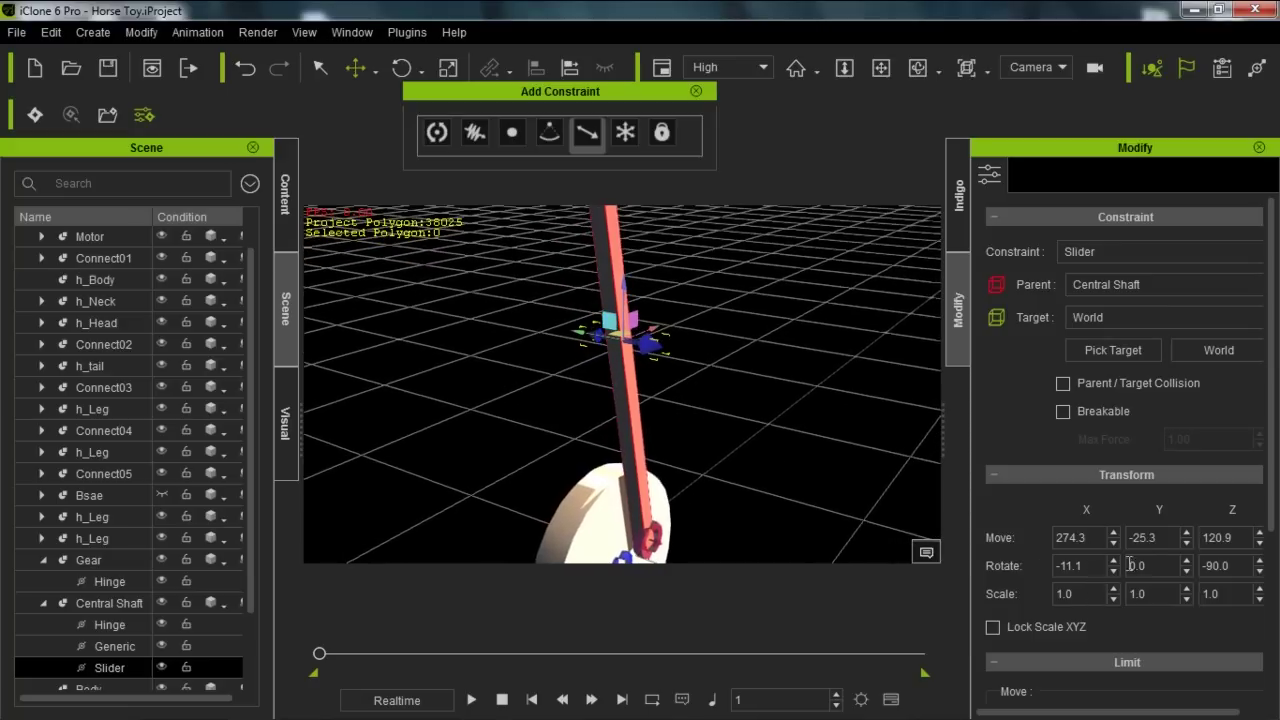
{"action": "left_click_drag", "start_coordinate": [1165, 565], "coordinate": [1115, 568]}
{"action": "key", "text": "Return"}
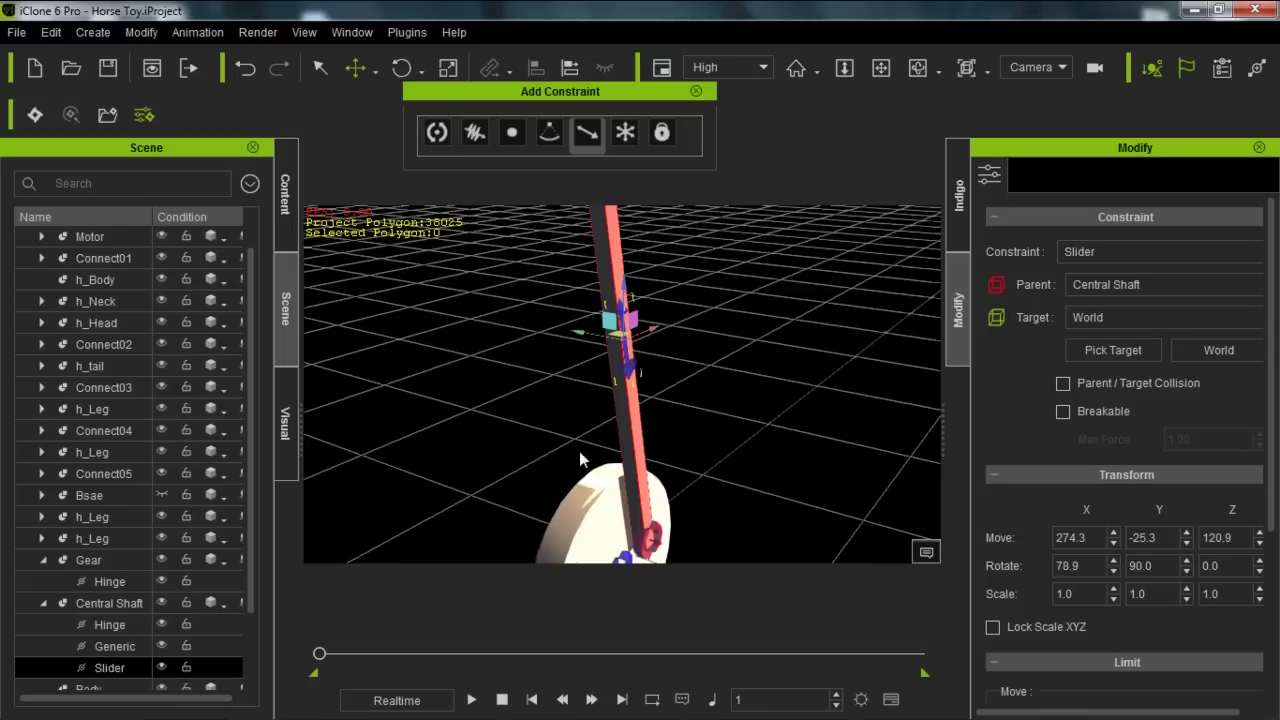
Step: Play the simulation to examine the motion of the Central Shaft and Body with the Slider constraint, and stop it
{"action": "right_click_drag", "start_coordinate": [754, 420], "coordinate": [579, 370]}
{"action": "scroll", "coordinate": [612, 298], "scroll_direction": "down", "scroll_amount": 4}
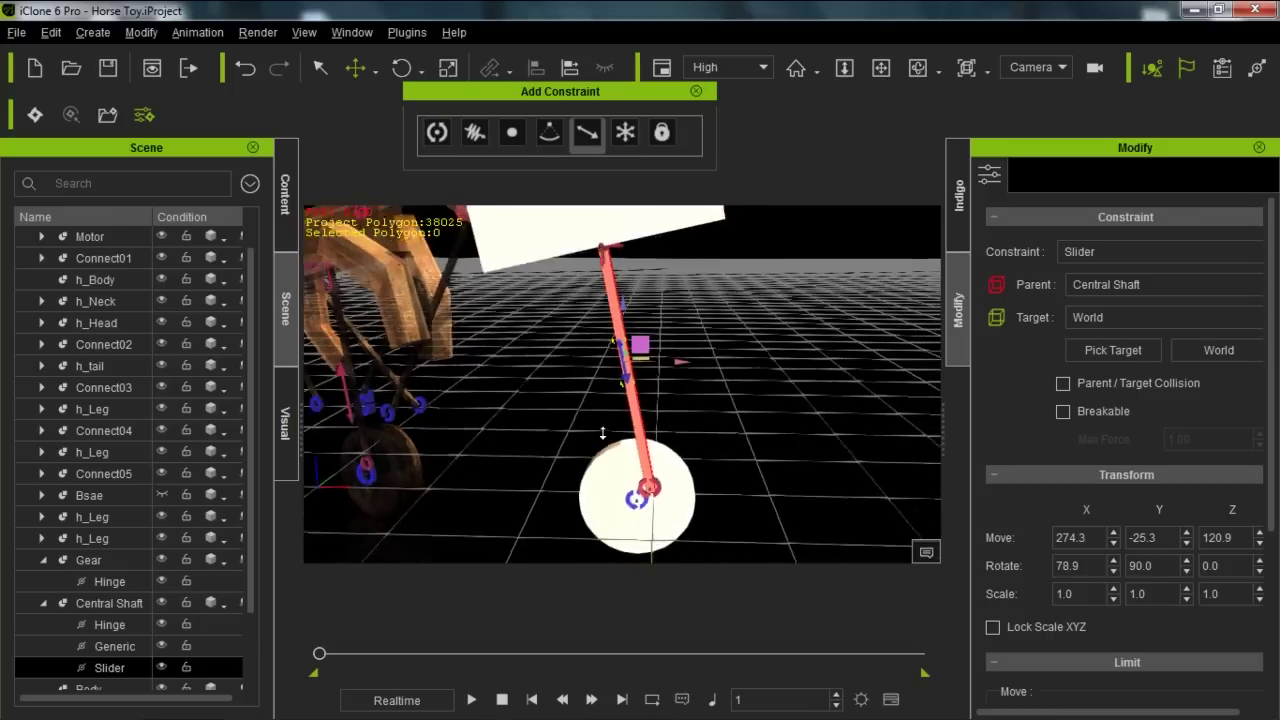
{"action": "left_click", "coordinate": [474, 697]}
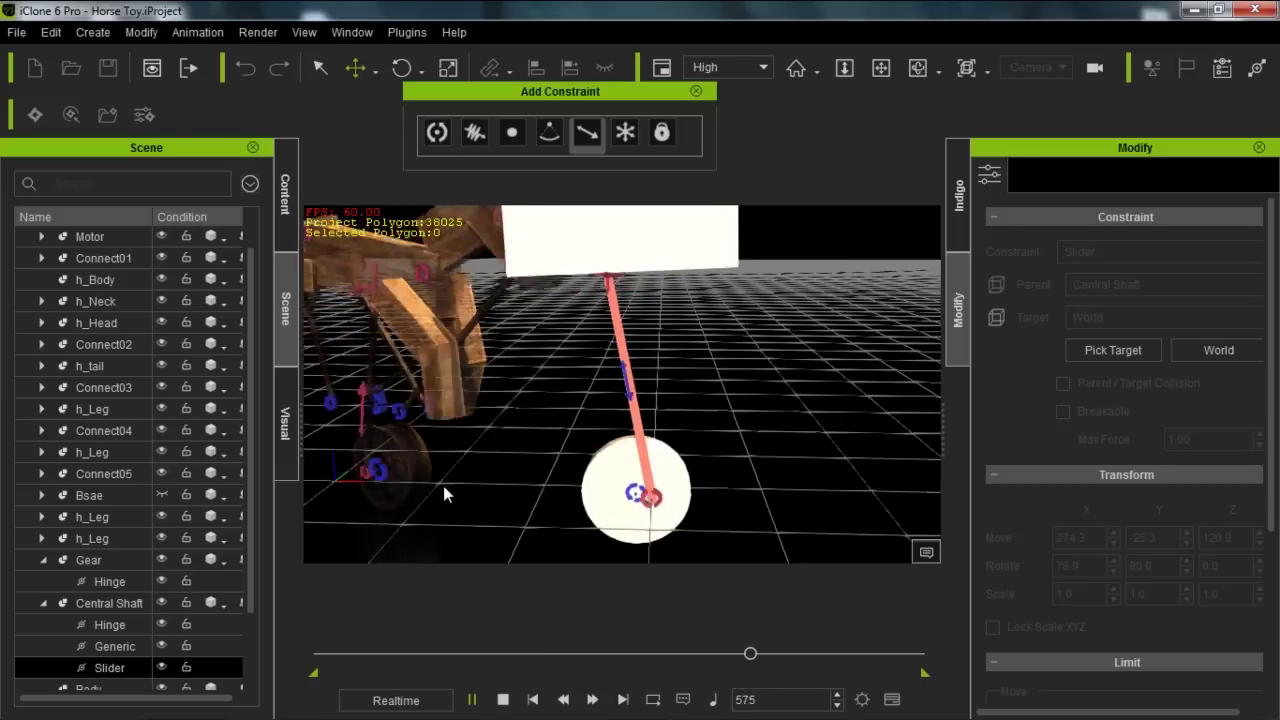
{"action": "left_click", "coordinate": [503, 700]}
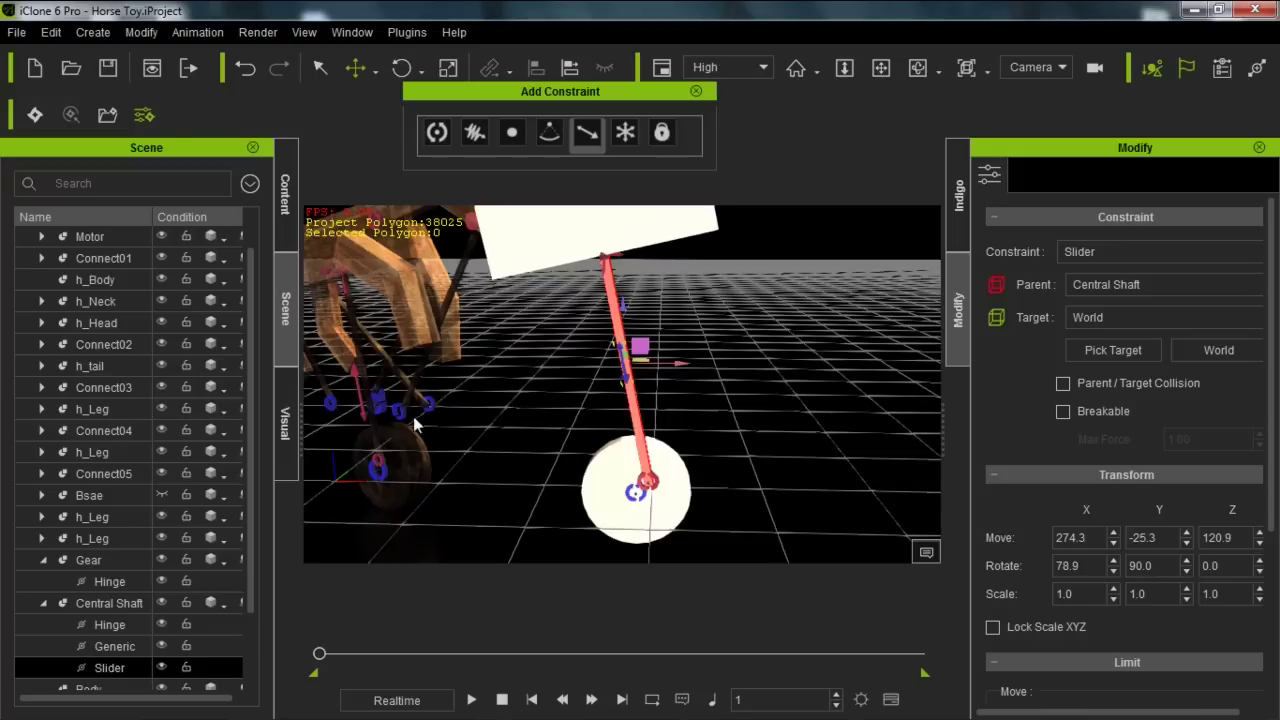
Step: Examine the parent and target of the Slider constraint on the horse's Connect01 shaft
{"action": "middle_click_drag", "start_coordinate": [400, 420], "coordinate": [645, 408]}
{"action": "right_click_drag", "start_coordinate": [659, 495], "coordinate": [585, 250]}
{"action": "right_click_drag", "start_coordinate": [501, 352], "coordinate": [490, 310]}
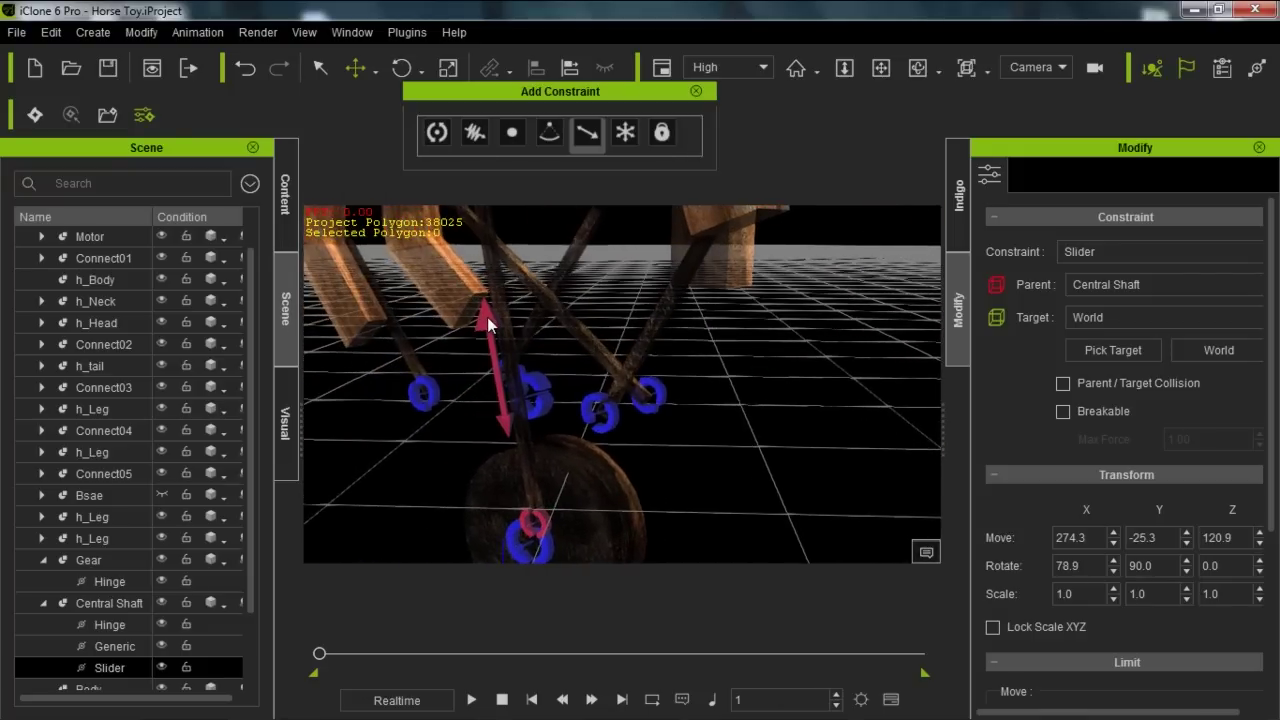
{"action": "left_click", "coordinate": [487, 318]}
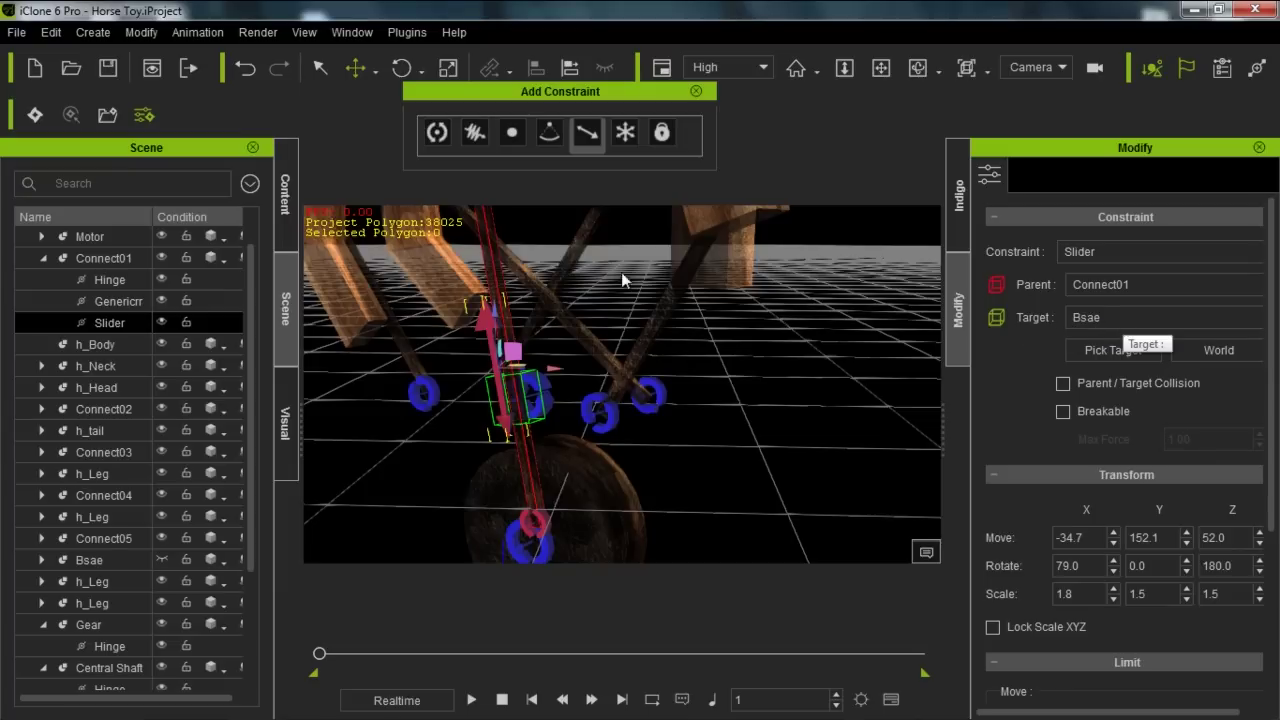
Step: Collapse the Connect01, Gear and Central Shaft entries in the scene list and unhide the horse's Bsae prop
{"action": "left_click", "coordinate": [42, 258]}
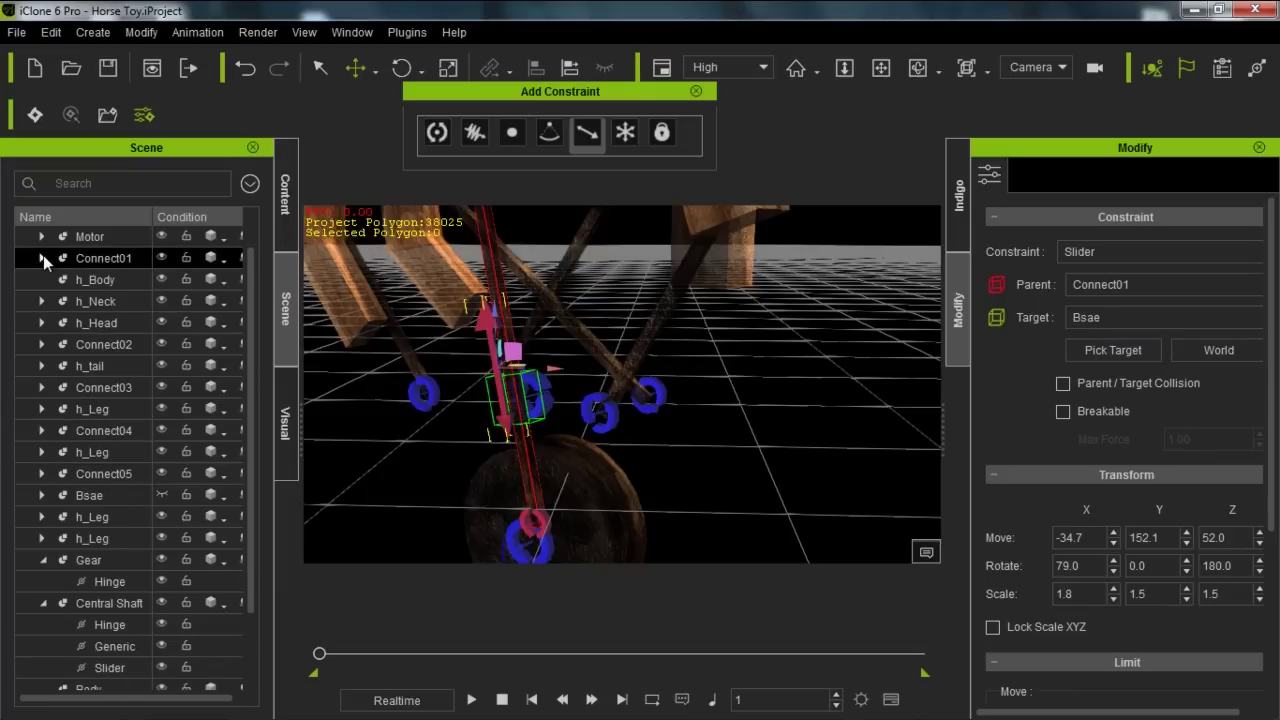
{"action": "left_click", "coordinate": [42, 560]}
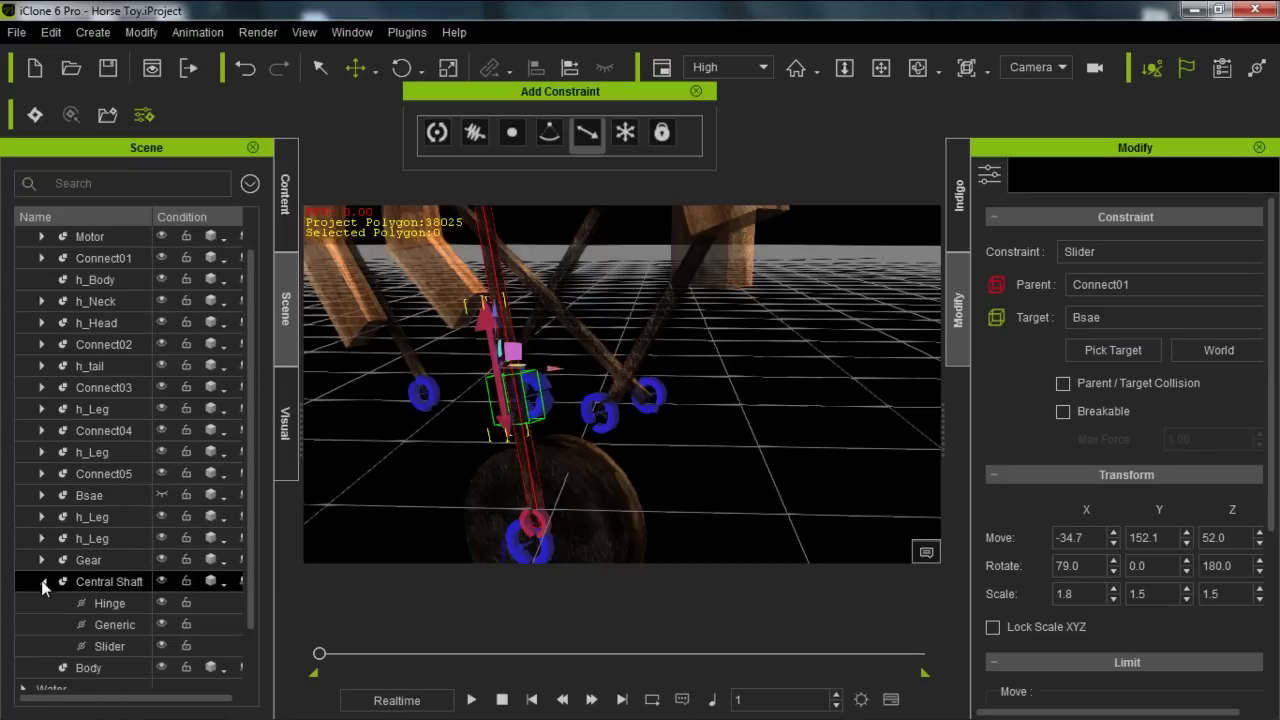
{"action": "left_click", "coordinate": [42, 581]}
{"action": "left_click", "coordinate": [91, 497]}
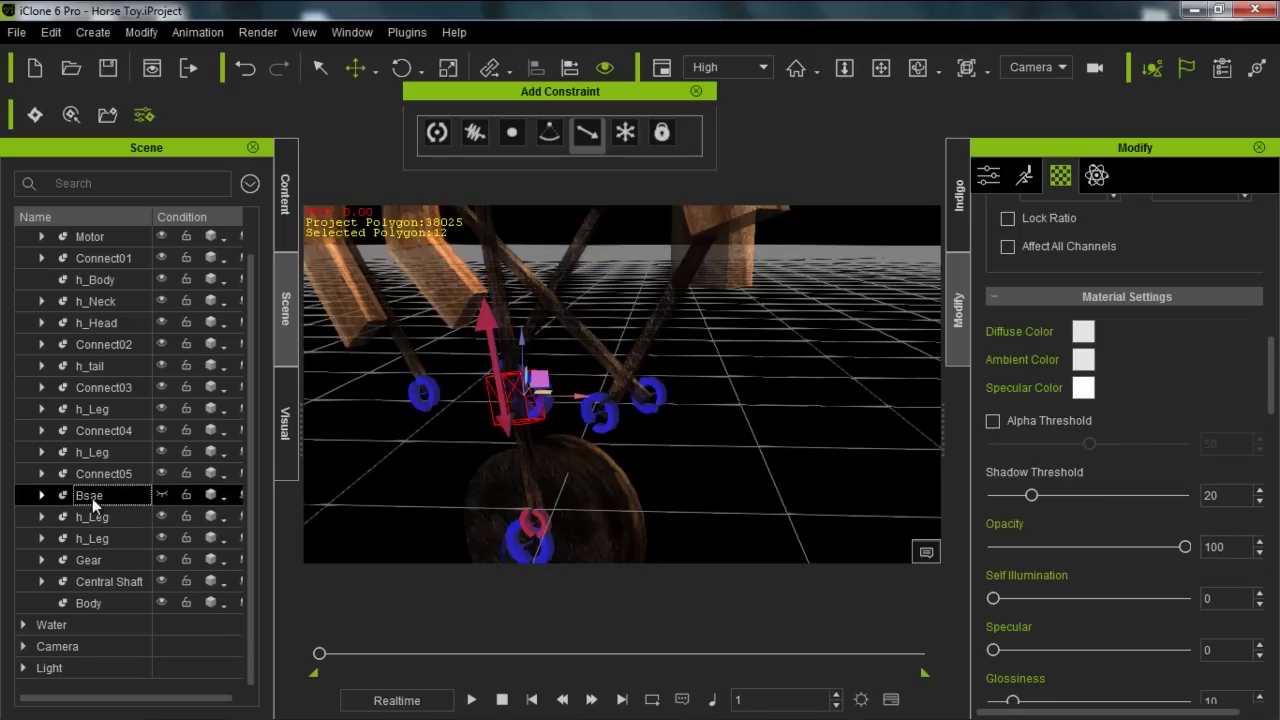
{"action": "left_click_drag", "start_coordinate": [547, 542], "coordinate": [546, 430], "text": "alt"}
{"action": "right_click_drag", "start_coordinate": [406, 511], "coordinate": [360, 477], "text": "alt"}
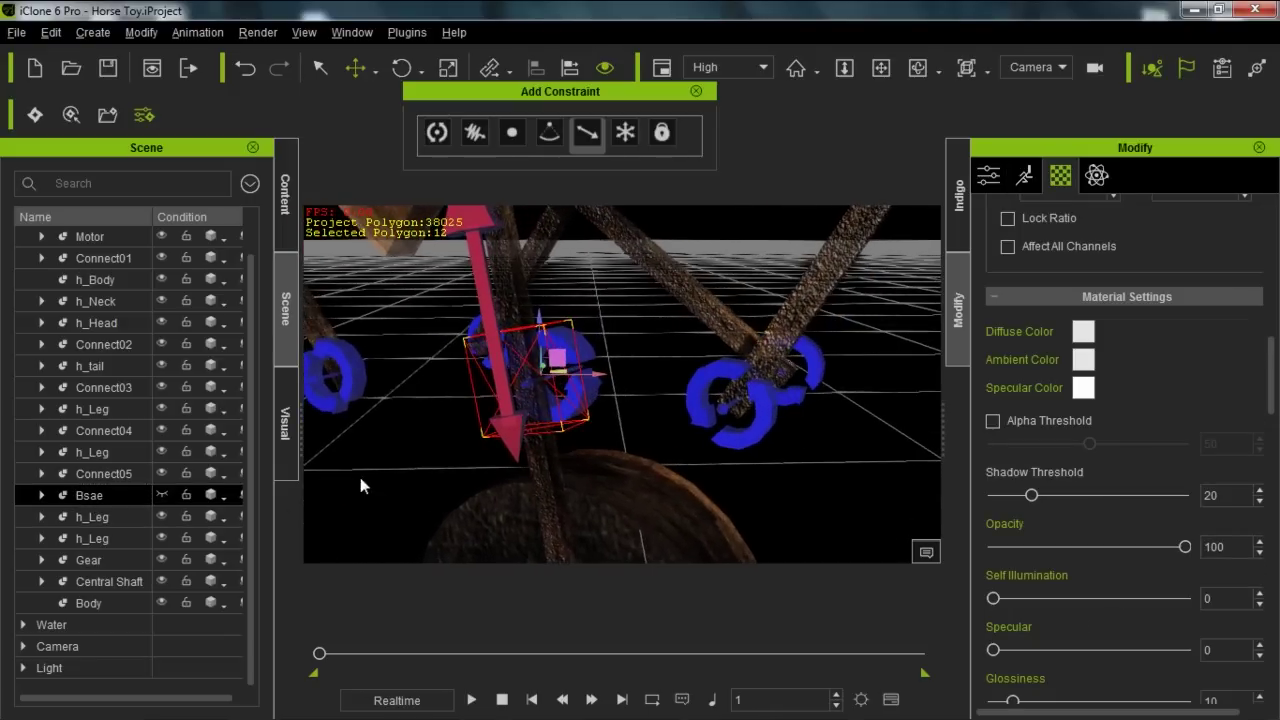
{"action": "left_click", "coordinate": [163, 491]}
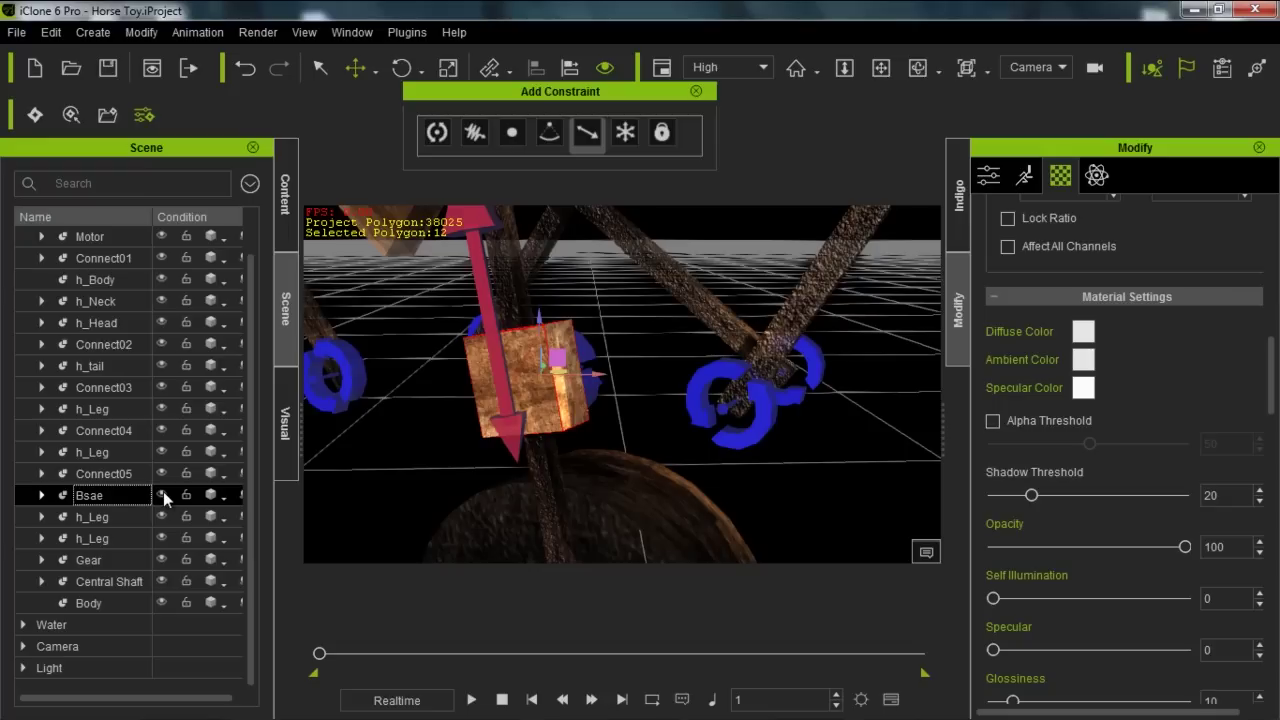
{"action": "mouse_move", "coordinate": [669, 440]}
{"action": "right_mouse_down"}
{"action": "mouse_move", "coordinate": [650, 455]}
{"action": "mouse_move", "coordinate": [740, 443]}
{"action": "mouse_move", "coordinate": [643, 449]}
{"action": "mouse_move", "coordinate": [689, 449]}
{"action": "right_mouse_up"}
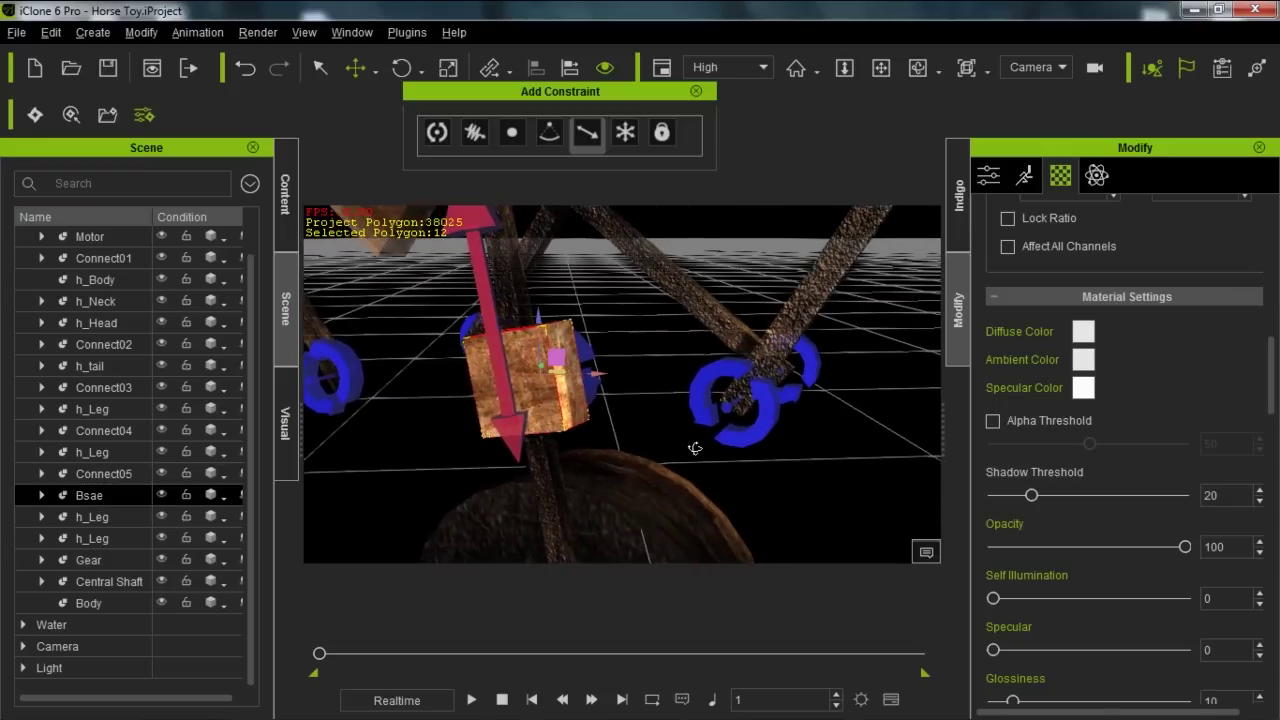
Step: Examine the horse's Bsae prop's own constraints and those constraining it in the Constraint Manager, and close it
{"action": "left_click", "coordinate": [1097, 176]}
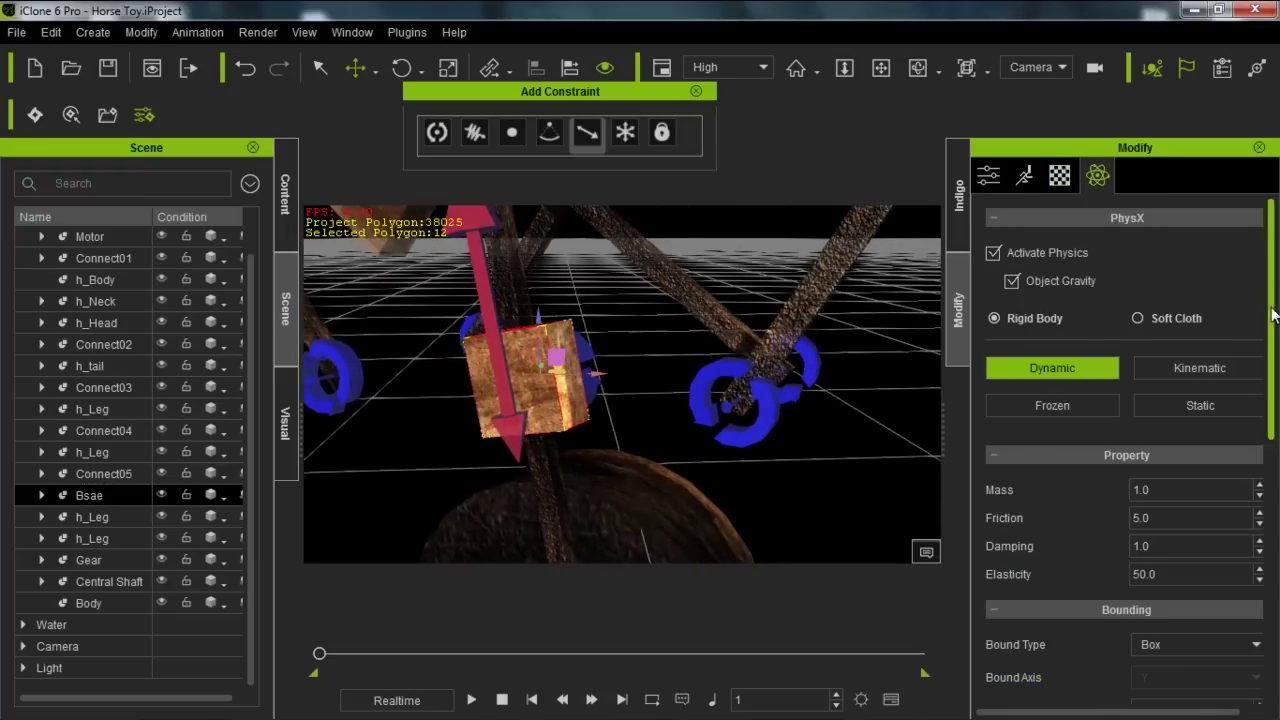
{"action": "scroll", "coordinate": [1150, 550], "scroll_direction": "down", "scroll_amount": 8}
{"action": "left_click", "coordinate": [1200, 646]}
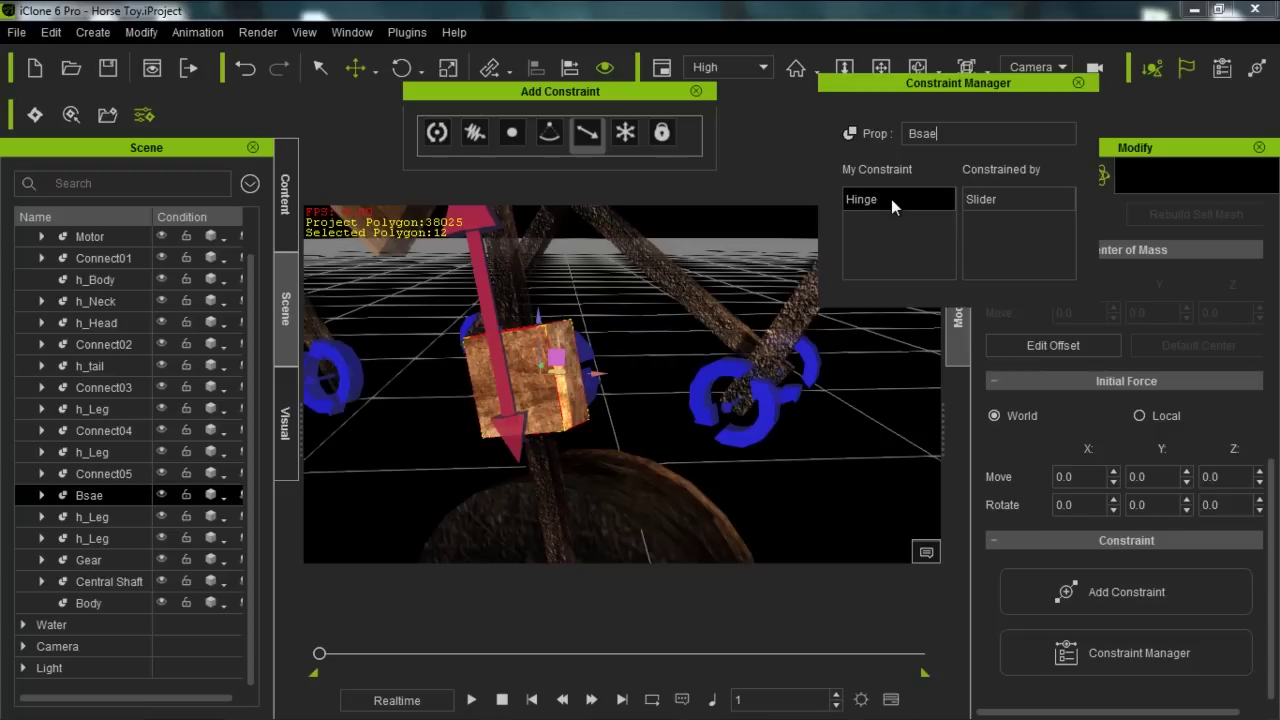
{"action": "left_click", "coordinate": [1078, 84]}
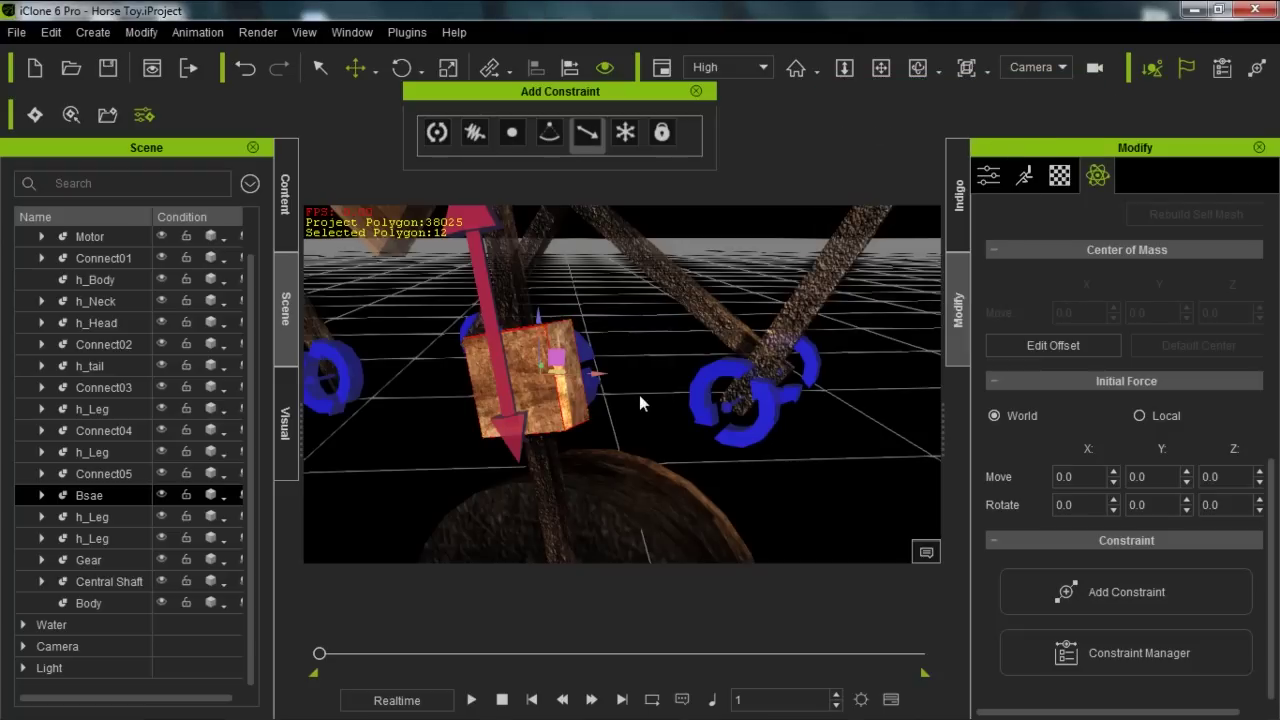
Step: Examine the Bsae block from several sides and check the parent and target of the Slider constraint running through it
{"action": "right_click_drag", "start_coordinate": [745, 380], "coordinate": [200, 462], "text": "alt"}
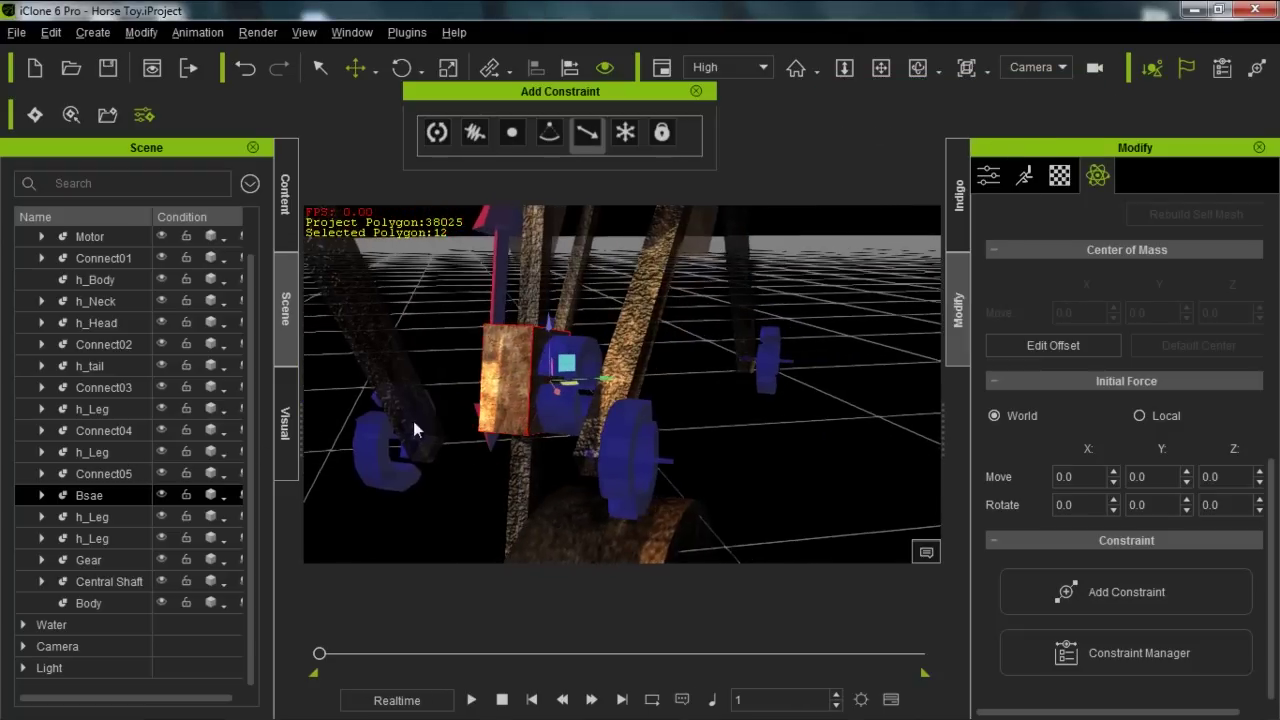
{"action": "right_click_drag", "start_coordinate": [452, 476], "coordinate": [622, 409]}
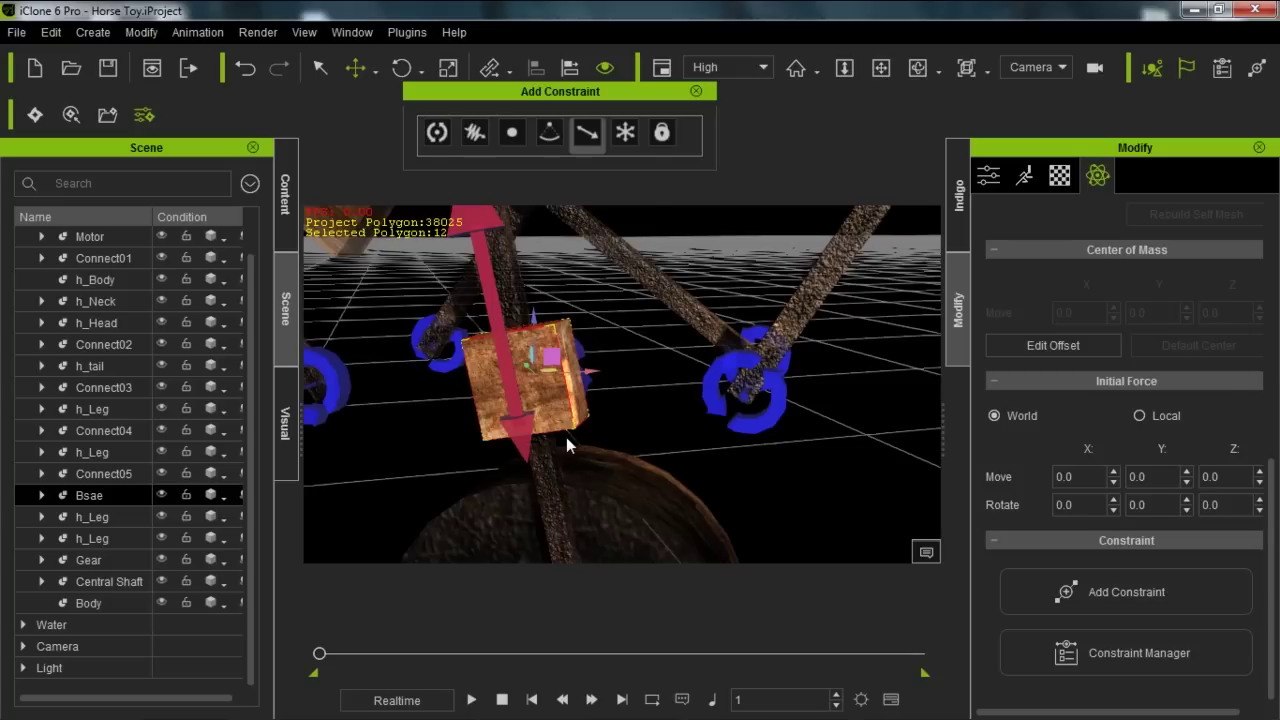
{"action": "left_click", "coordinate": [489, 274]}
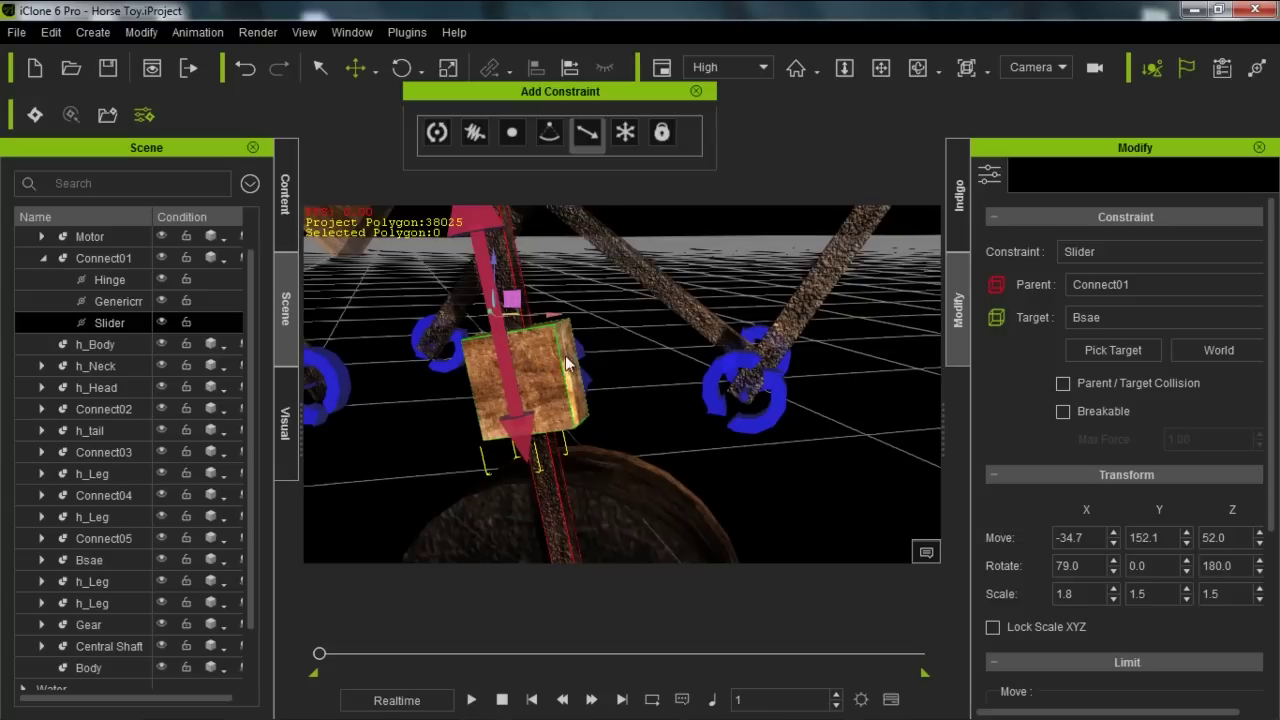
{"action": "right_click_drag", "start_coordinate": [502, 434], "coordinate": [629, 423]}
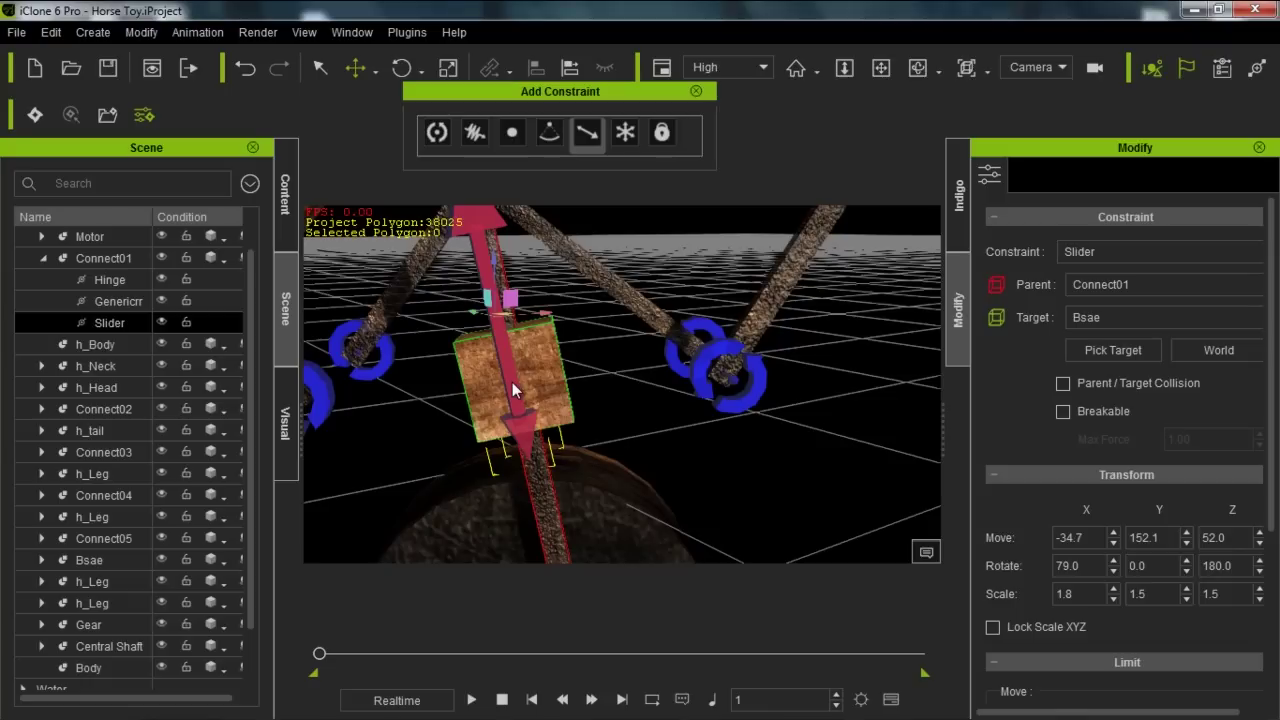
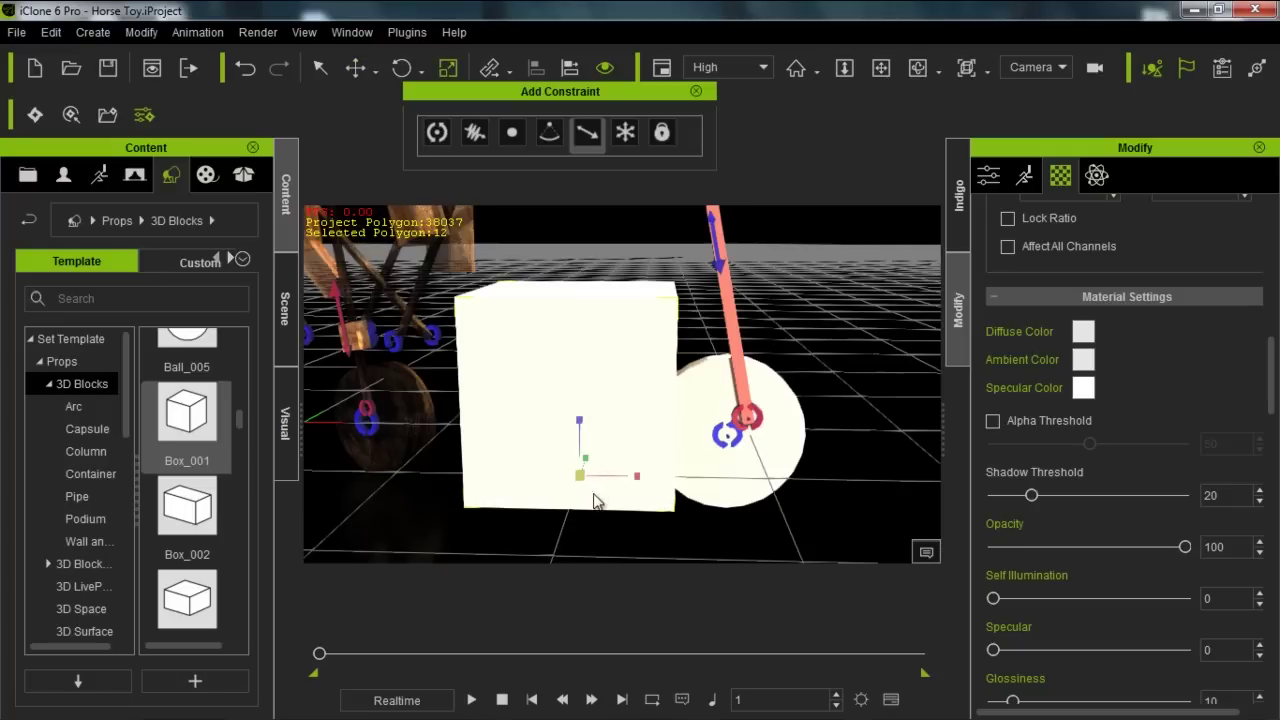
Step: Scale the Box_001 prop down to a small, thin block beside the Gear
{"action": "left_click_drag", "start_coordinate": [580, 478], "coordinate": [437, 614]}
{"action": "left_click_drag", "start_coordinate": [580, 477], "coordinate": [470, 575]}
{"action": "right_click_drag", "start_coordinate": [773, 383], "coordinate": [456, 483]}
{"action": "left_click_drag", "start_coordinate": [622, 468], "coordinate": [404, 546]}
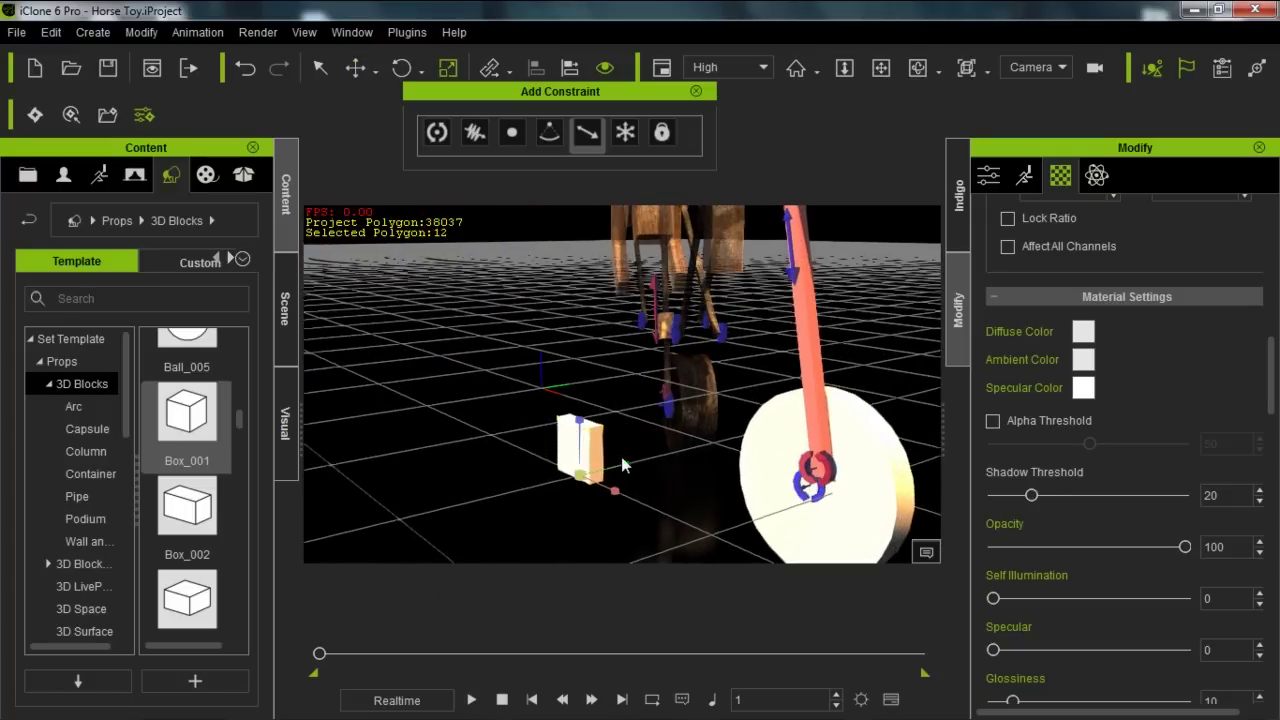
{"action": "right_click_drag", "start_coordinate": [557, 508], "coordinate": [800, 405]}
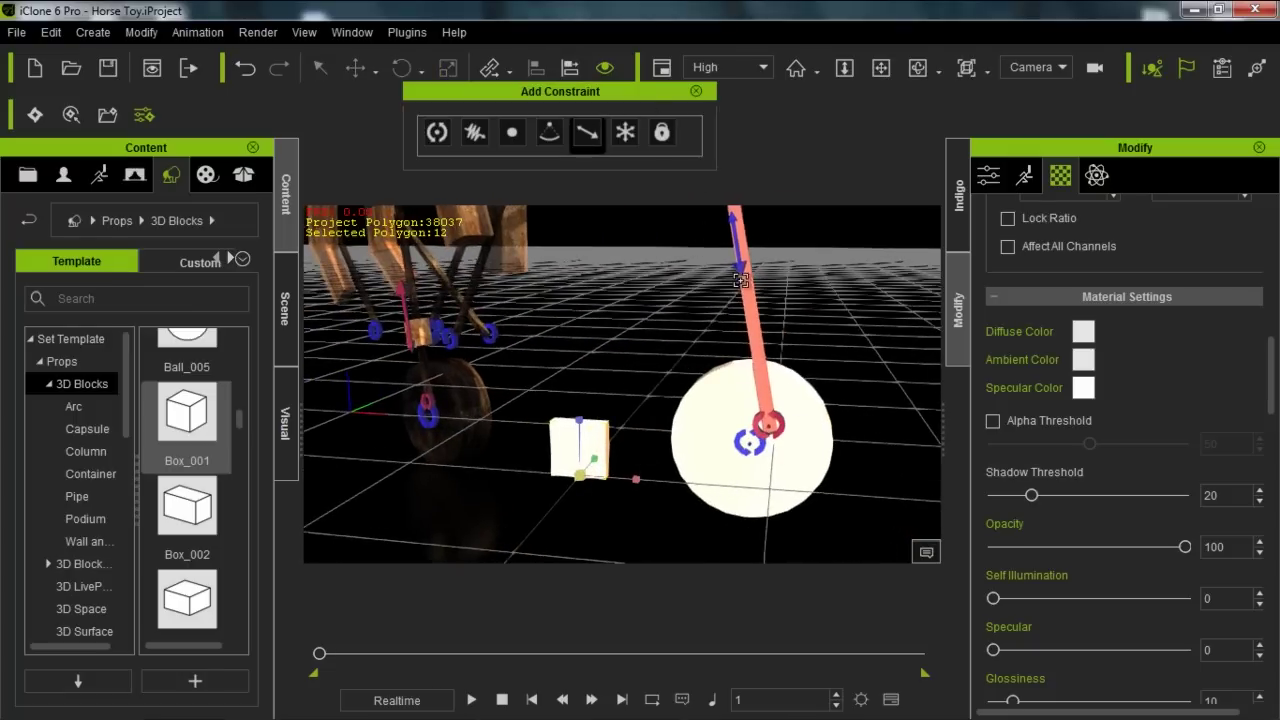
Step: Align Box_001 to the Central Shaft's pivot on the X and Y axes
{"action": "left_click", "coordinate": [755, 322]}
{"action": "left_click", "coordinate": [838, 298]}
{"action": "left_click", "coordinate": [912, 298]}
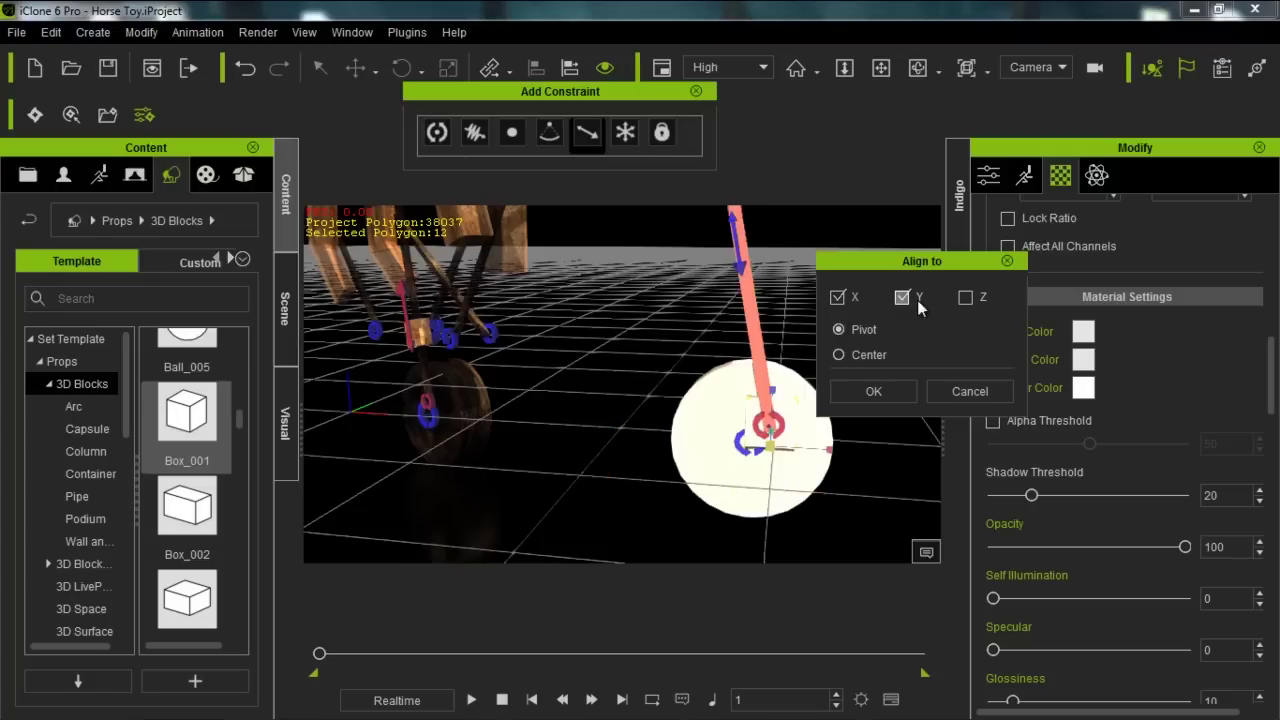
{"action": "left_click", "coordinate": [895, 389]}
Step: Raise Box_001 along the Central Shaft, tilt it to match the shaft's angle, and position it just below the Slider constraint
{"action": "left_click_drag", "start_coordinate": [785, 432], "coordinate": [789, 291]}
{"action": "key", "text": "e"}
{"action": "key", "text": "w"}
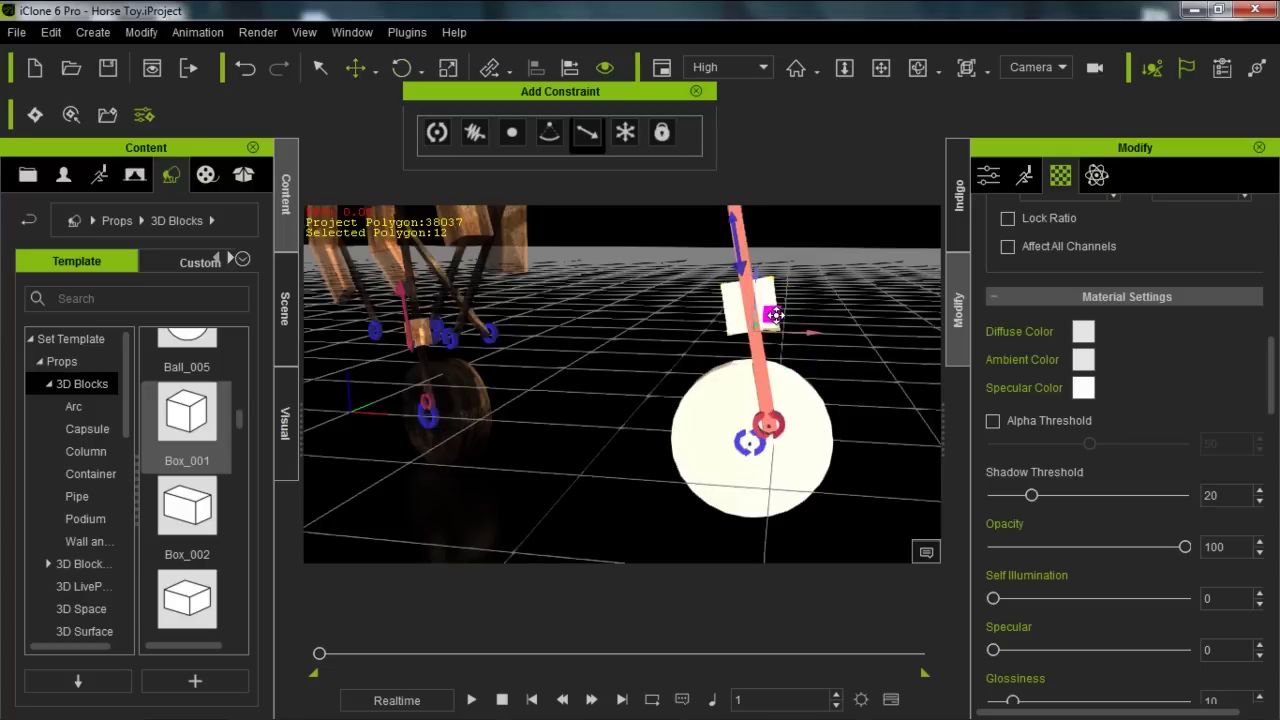
{"action": "left_click_drag", "start_coordinate": [781, 389], "coordinate": [662, 371]}
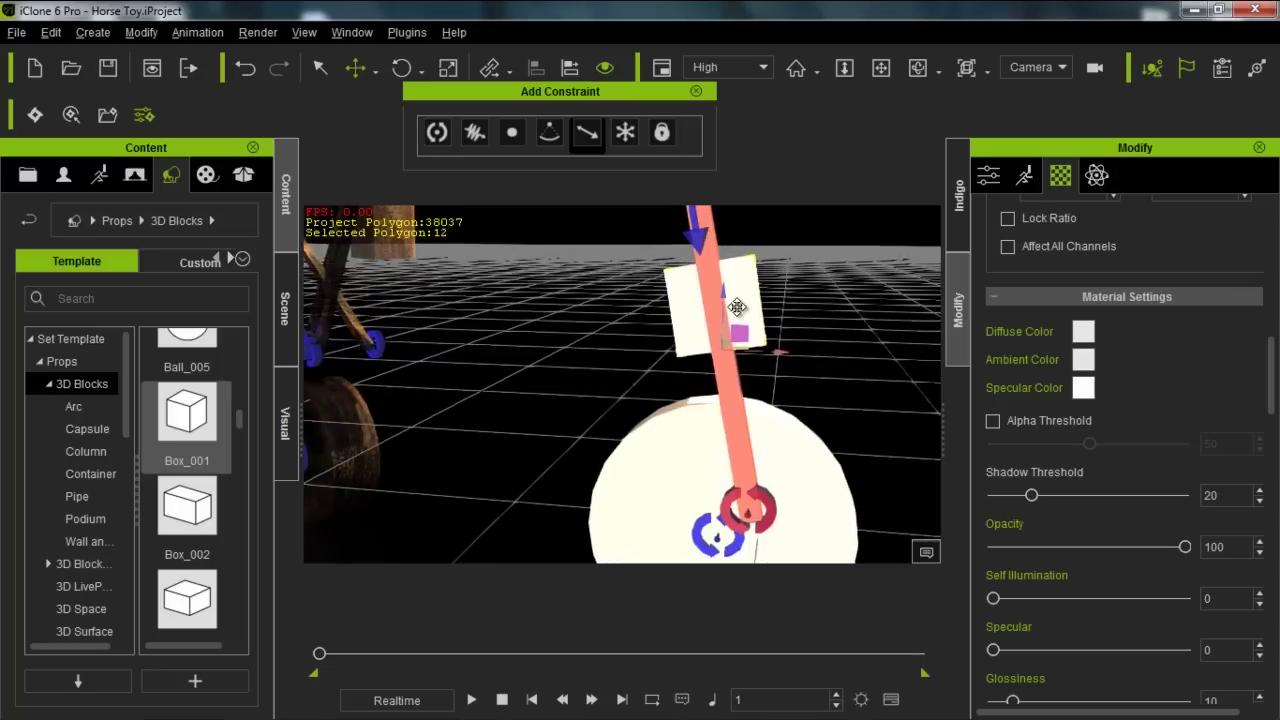
{"action": "left_click_drag", "start_coordinate": [737, 307], "coordinate": [732, 326]}
{"action": "right_click_drag", "start_coordinate": [763, 350], "coordinate": [715, 358]}
{"action": "left_click_drag", "start_coordinate": [695, 358], "coordinate": [702, 359]}
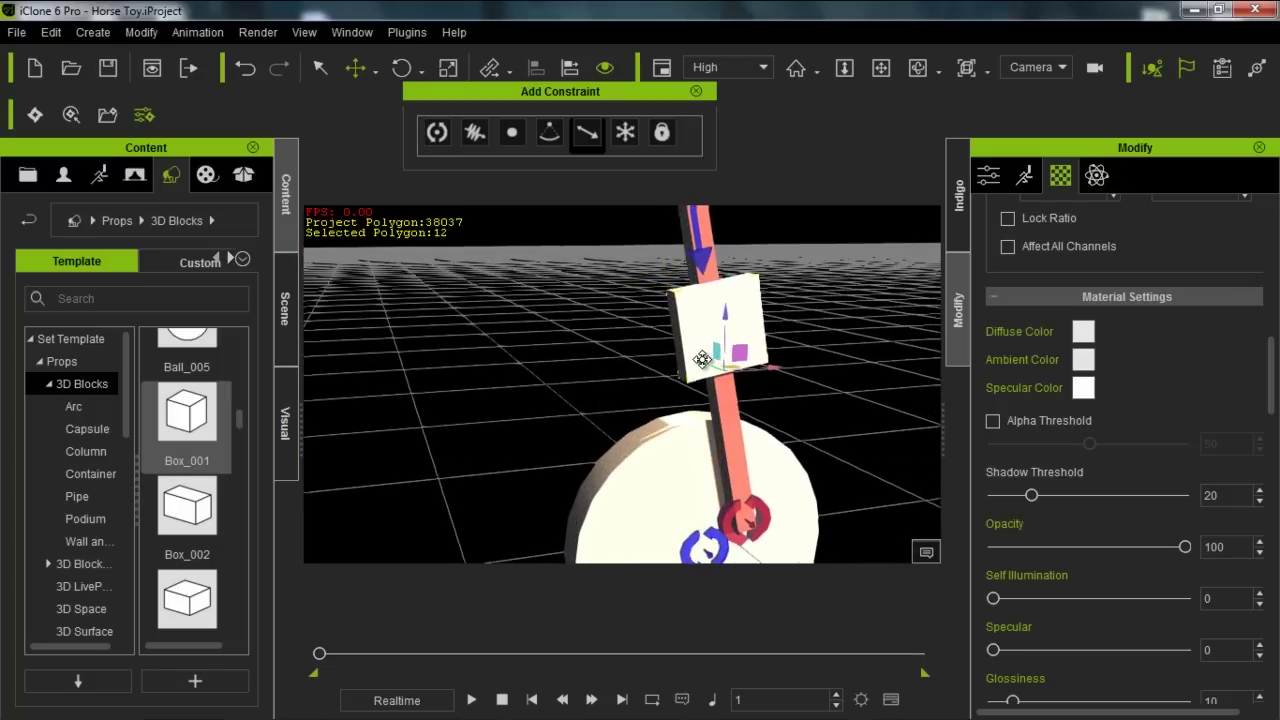
{"action": "right_click_drag", "start_coordinate": [800, 368], "coordinate": [657, 348]}
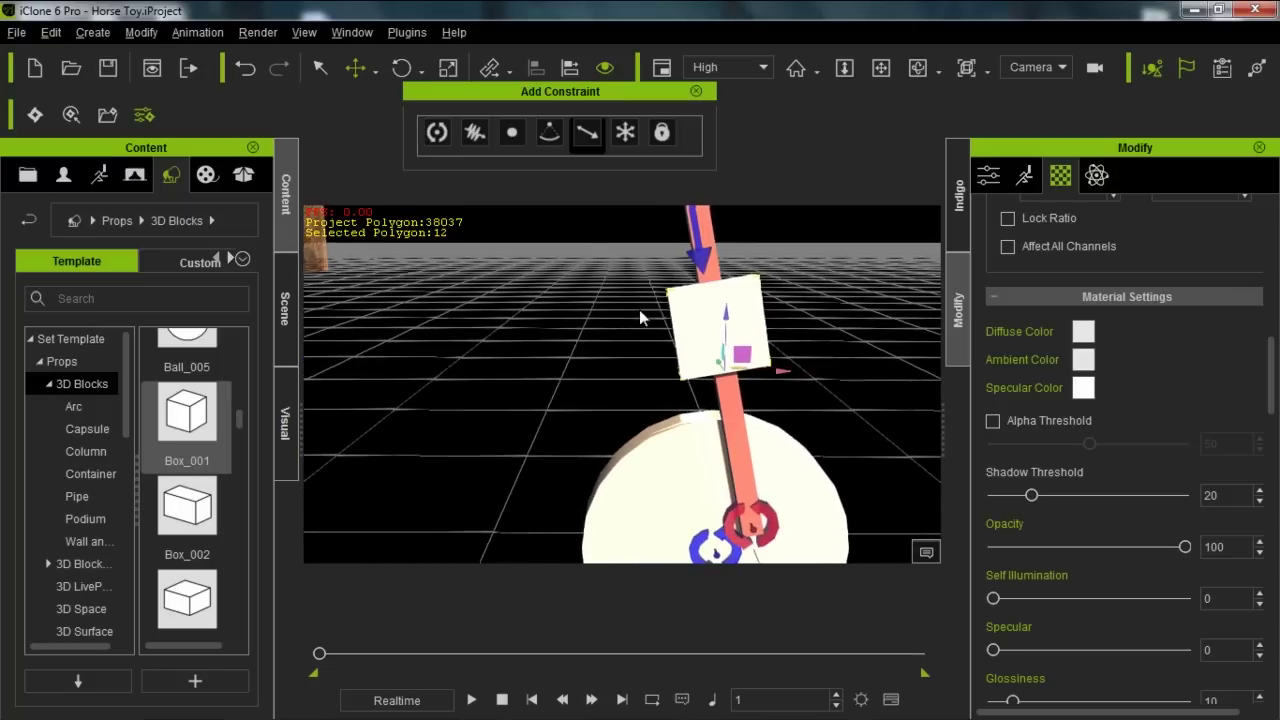
Step: Add a Hinge constraint to the centre of Box_001's front face
{"action": "left_click", "coordinate": [437, 133]}
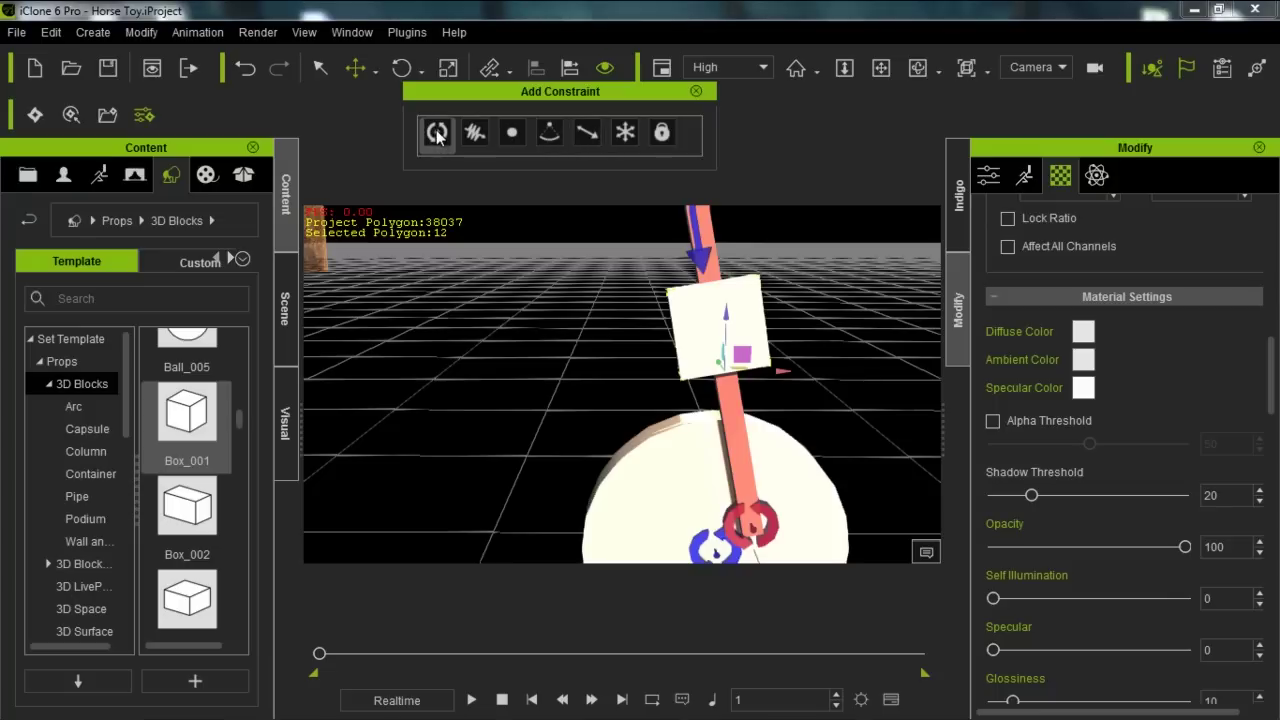
{"action": "left_click", "coordinate": [720, 328]}
{"action": "right_click_drag", "start_coordinate": [783, 417], "coordinate": [716, 341]}
{"action": "left_click_drag", "start_coordinate": [735, 303], "coordinate": [742, 312]}
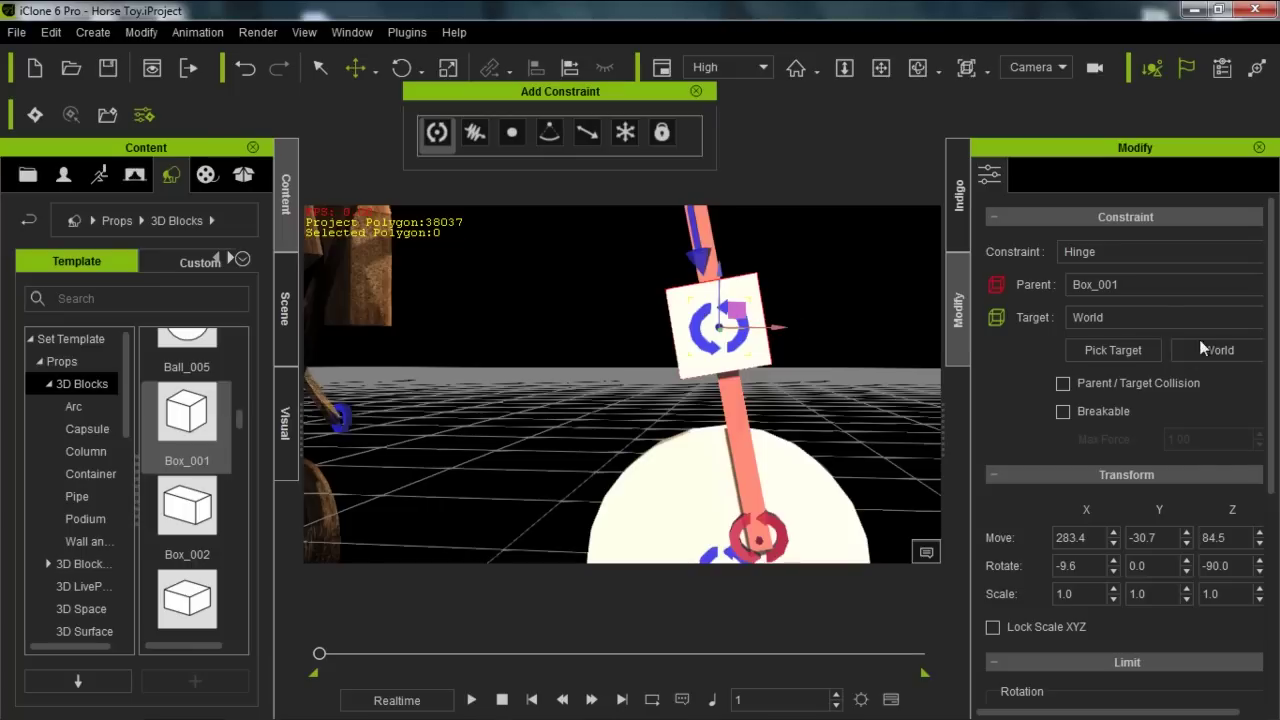
Step: Make the hinge's X-axis rotation unlimited, and play the simulation to test how Box_001 turns, stopping it when done
{"action": "scroll", "coordinate": [1272, 330], "scroll_direction": "down", "scroll_amount": 3}
{"action": "scroll", "coordinate": [1250, 420], "scroll_direction": "down", "scroll_amount": 2}
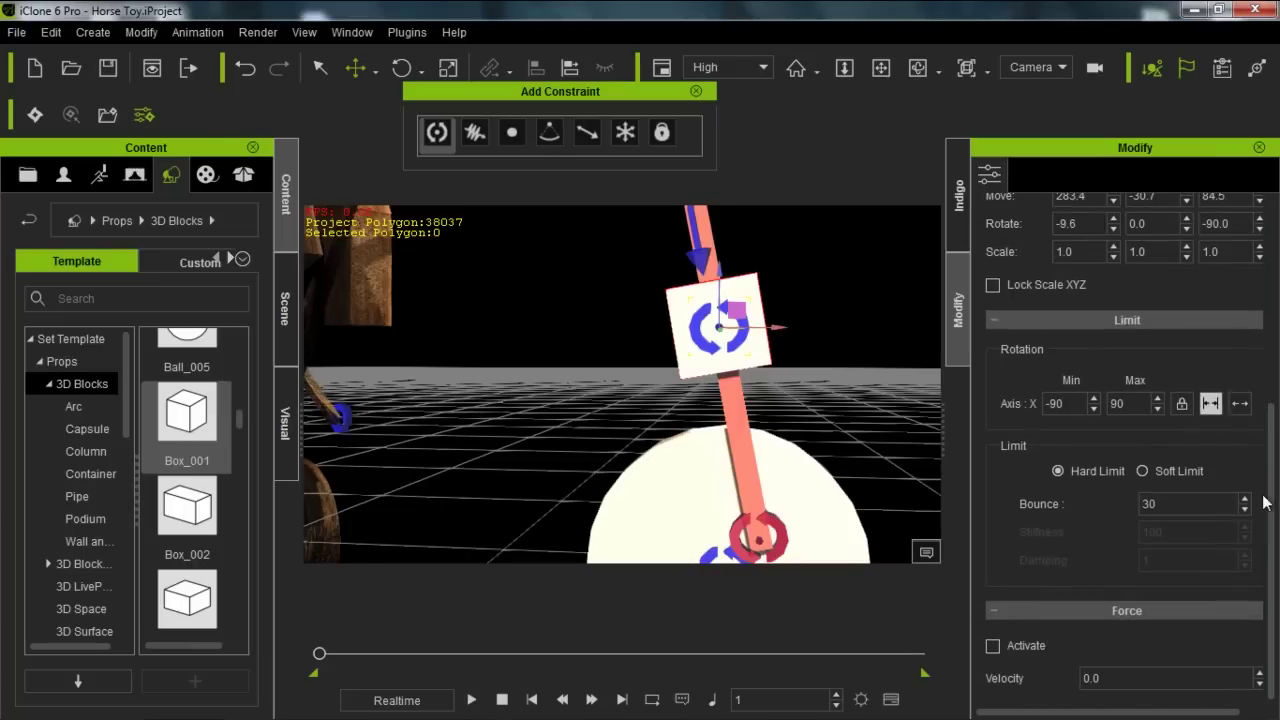
{"action": "left_click", "coordinate": [1239, 403]}
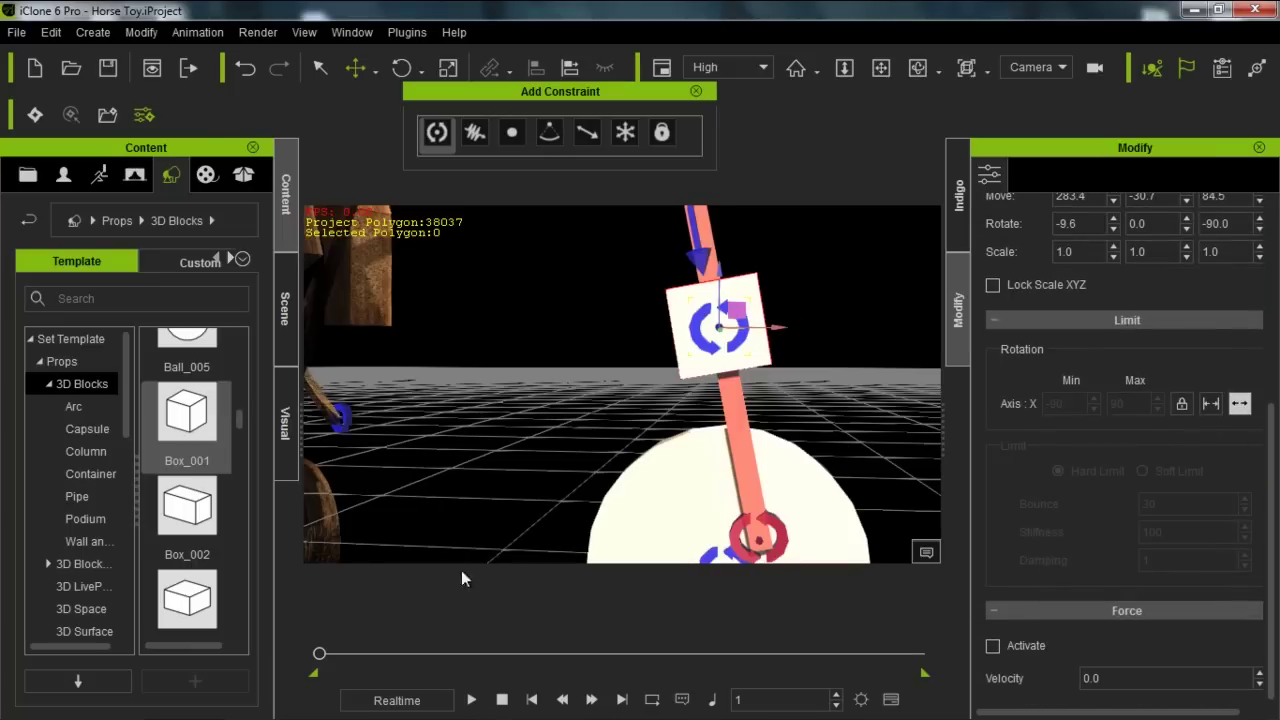
{"action": "left_click", "coordinate": [474, 700]}
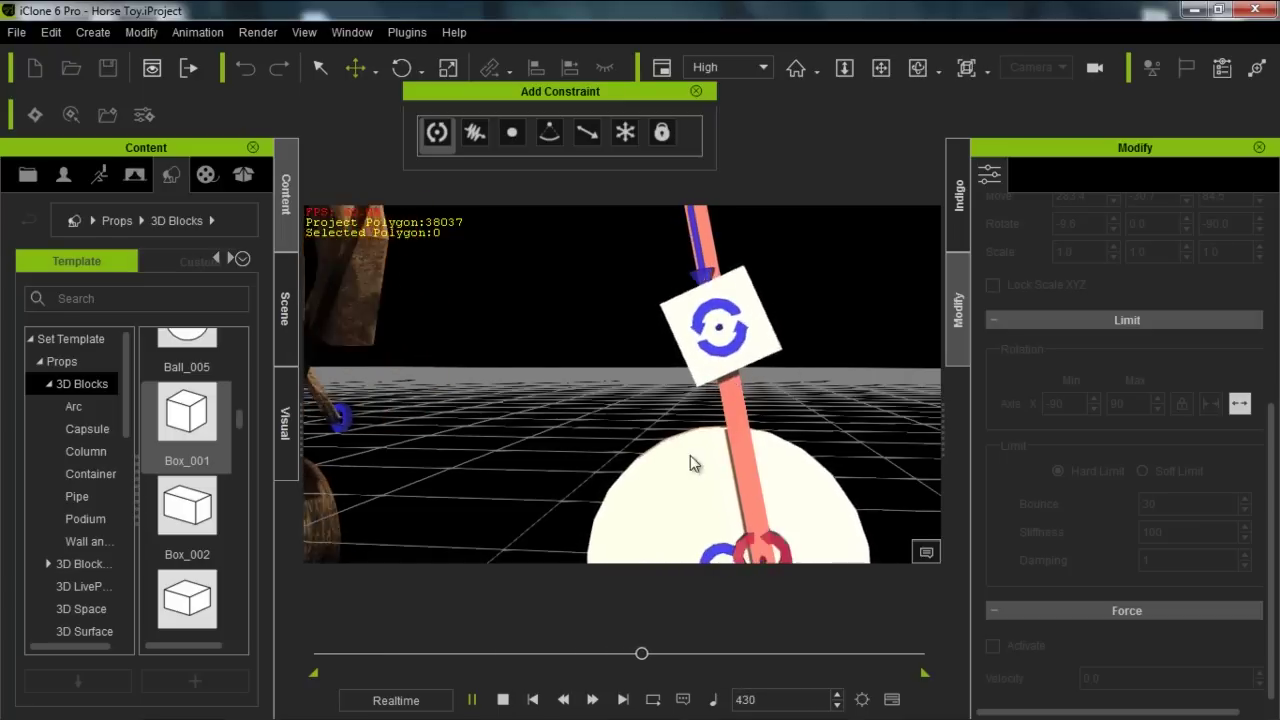
{"action": "left_click", "coordinate": [503, 699]}
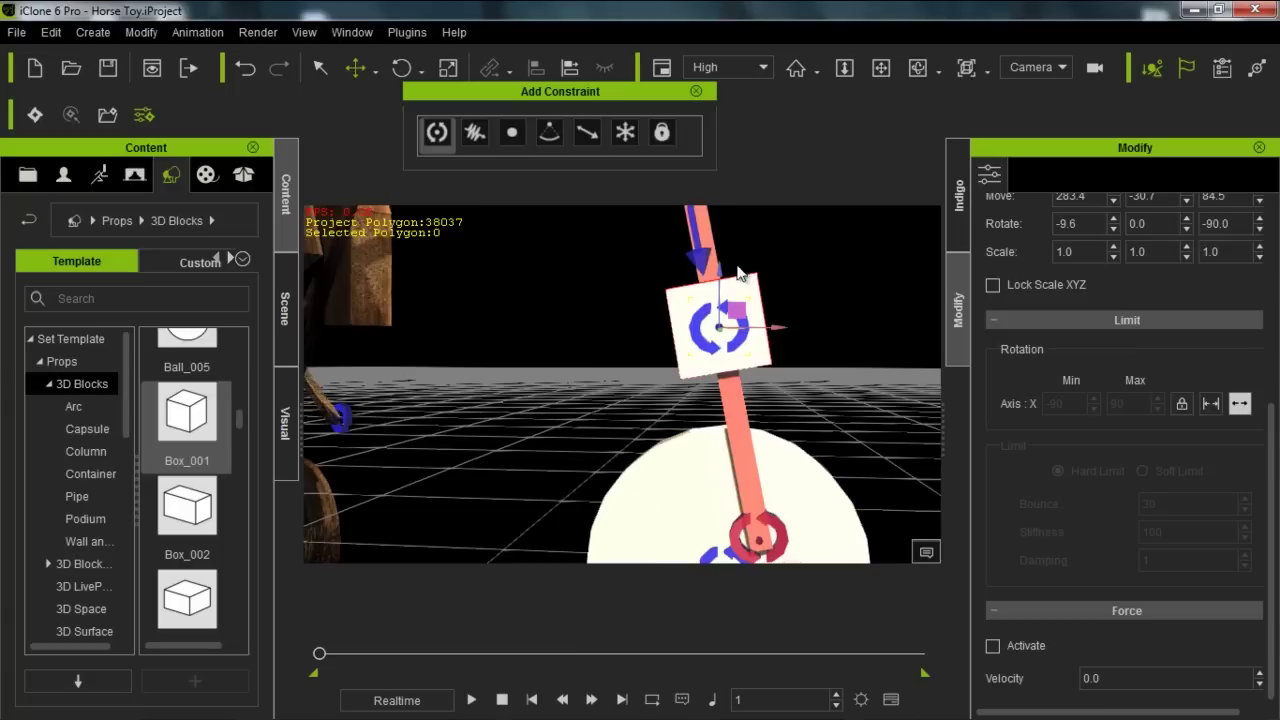
Step: Set Box_001 as the target of the Central Shaft's Slider constraint
{"action": "left_click", "coordinate": [699, 262]}
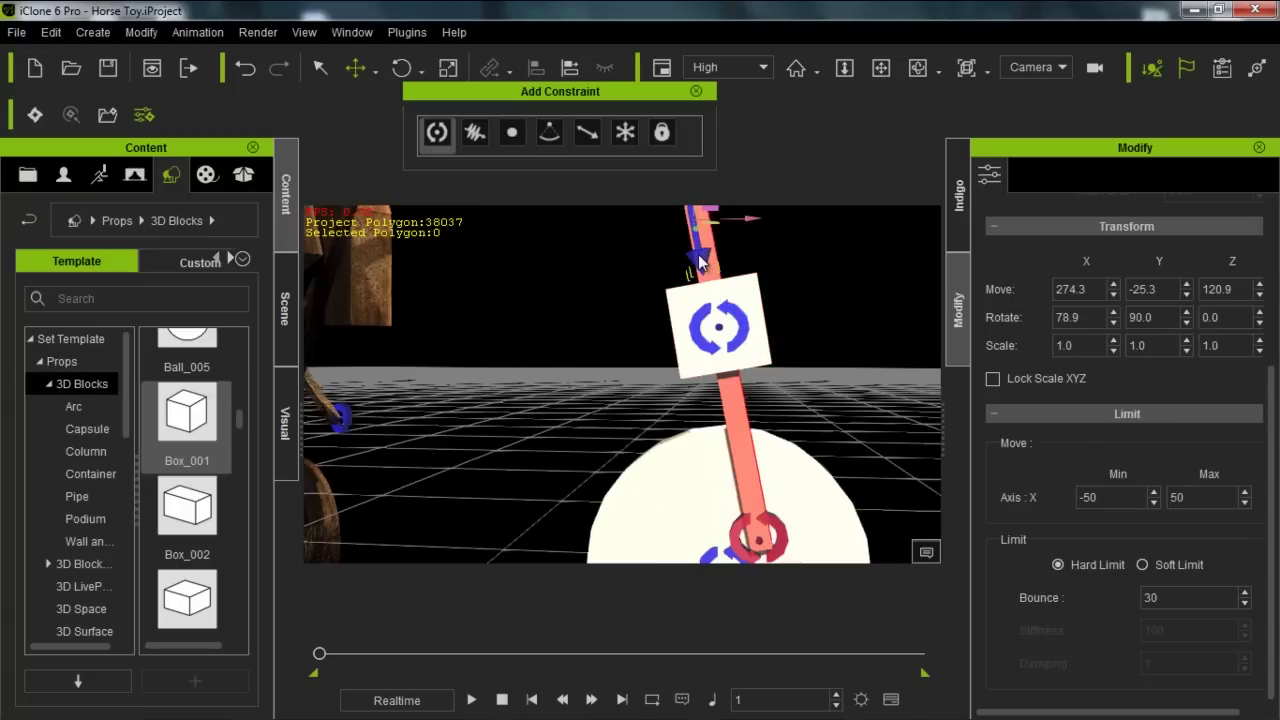
{"action": "scroll", "coordinate": [1262, 382], "scroll_direction": "up", "scroll_amount": 5}
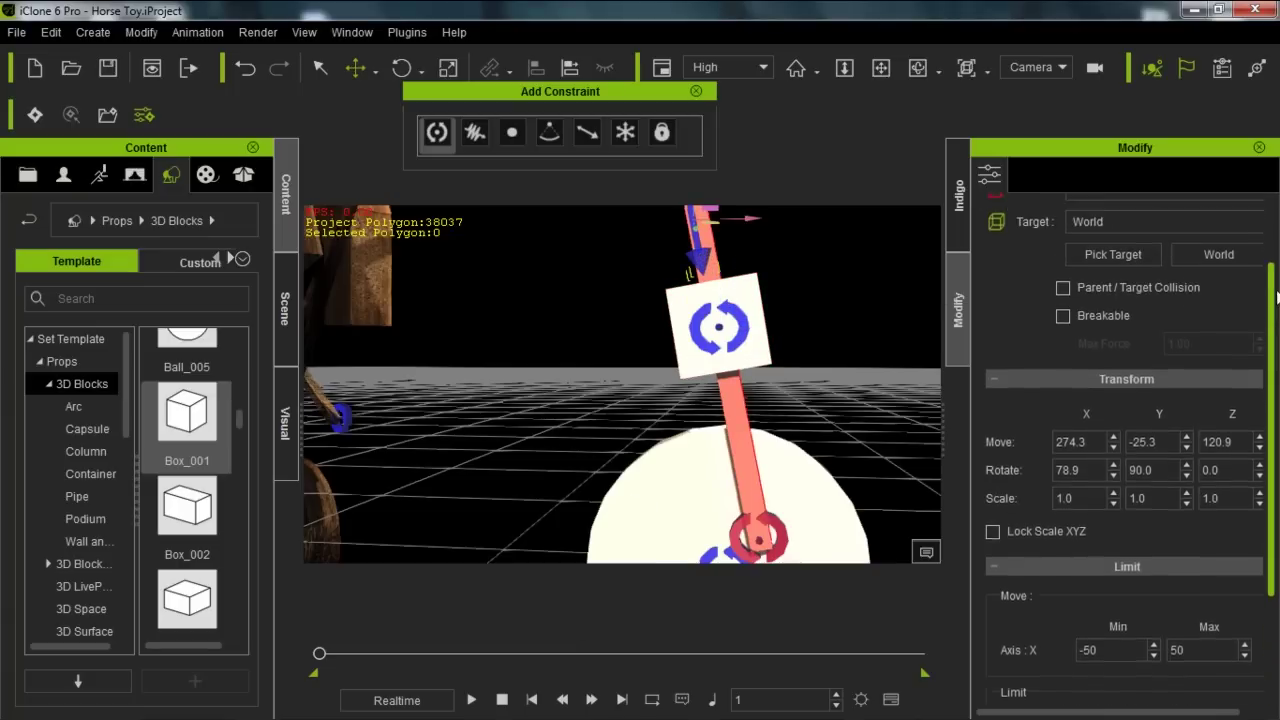
{"action": "left_click", "coordinate": [1126, 352]}
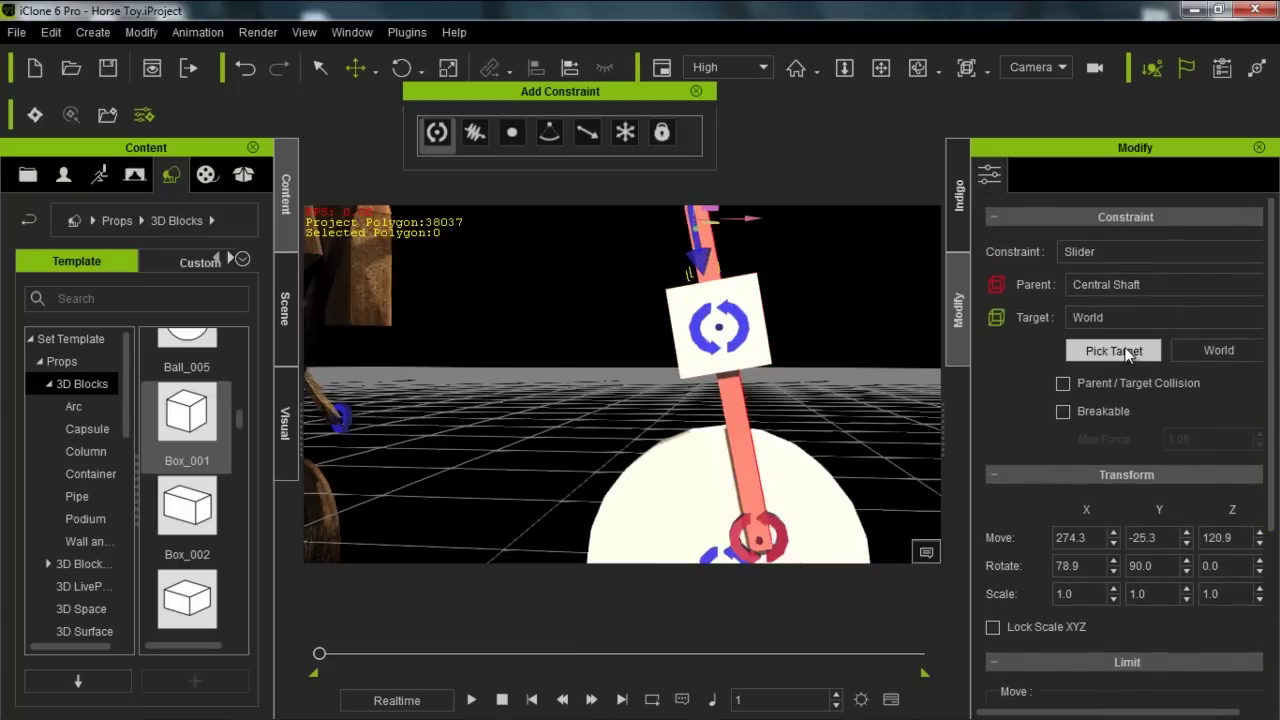
{"action": "left_click", "coordinate": [740, 297]}
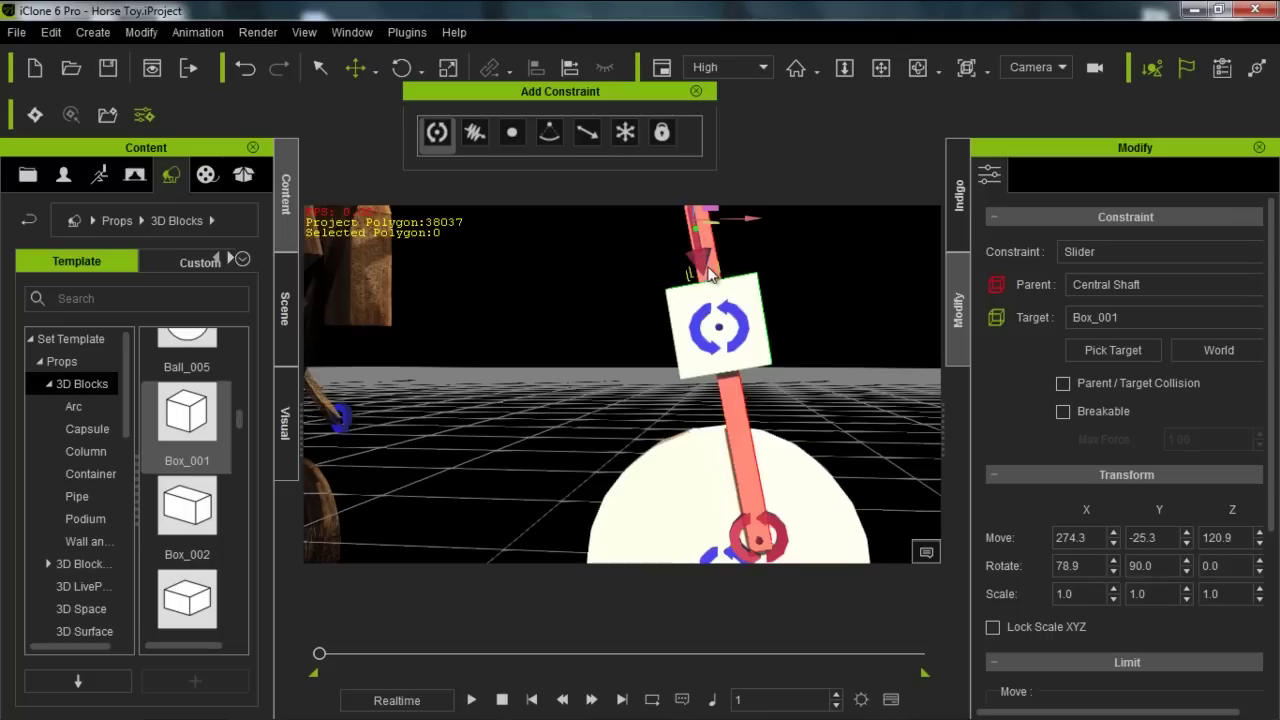
Step: Play the simulation to examine the motion of the Gear, Central Shaft, Body and Box_001 together, and stop it
{"action": "scroll", "coordinate": [668, 278], "scroll_direction": "down", "scroll_amount": 5}
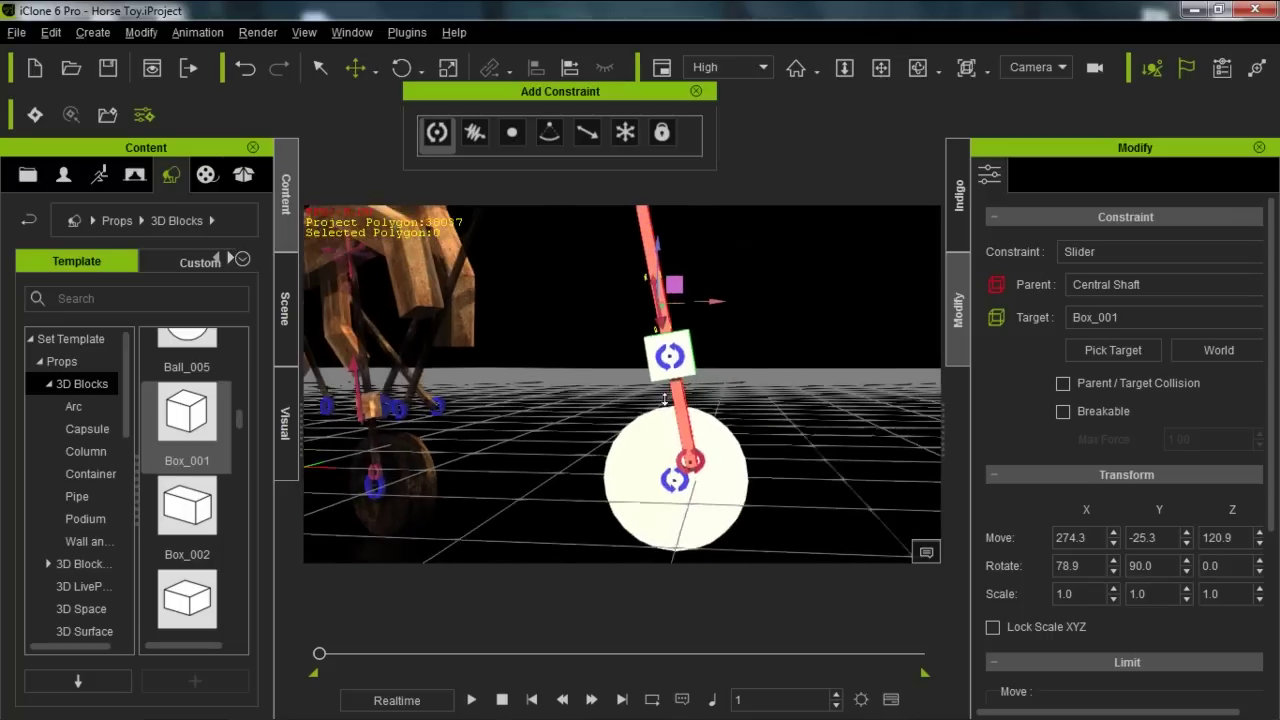
{"action": "scroll", "coordinate": [662, 400], "scroll_direction": "up", "scroll_amount": 1}
{"action": "scroll", "coordinate": [707, 357], "scroll_direction": "down", "scroll_amount": 5}
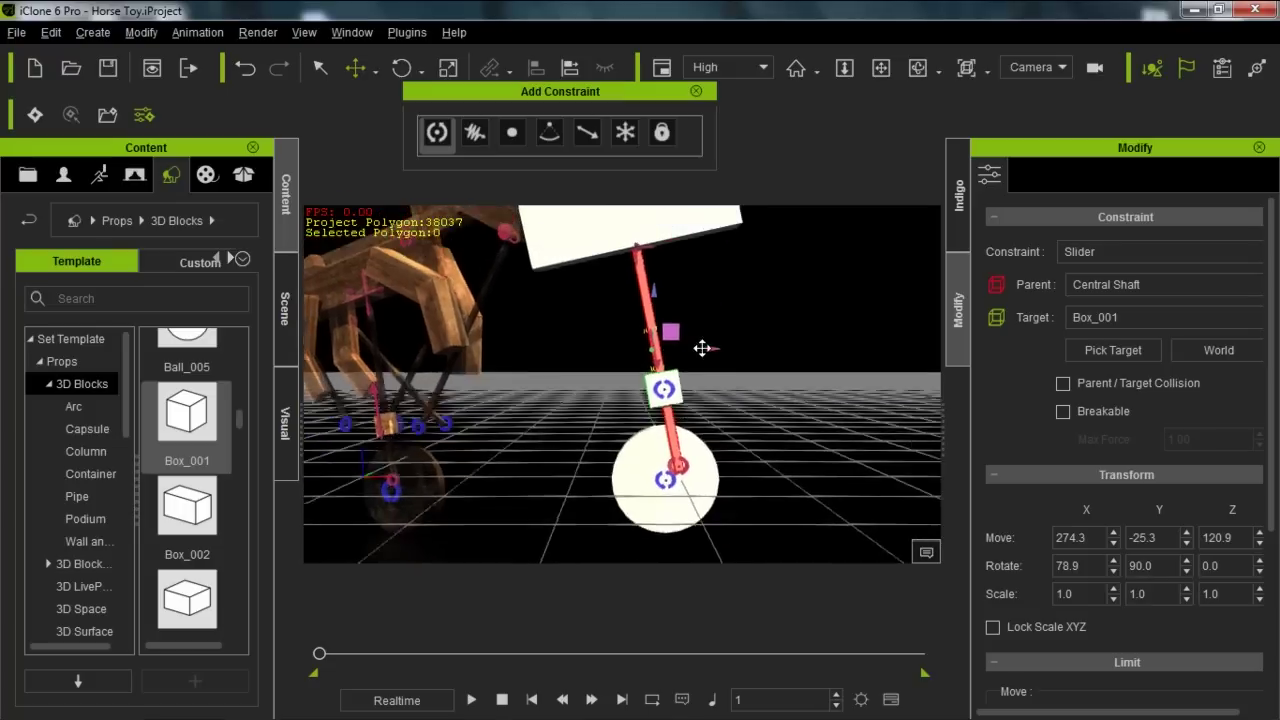
{"action": "left_click", "coordinate": [471, 700]}
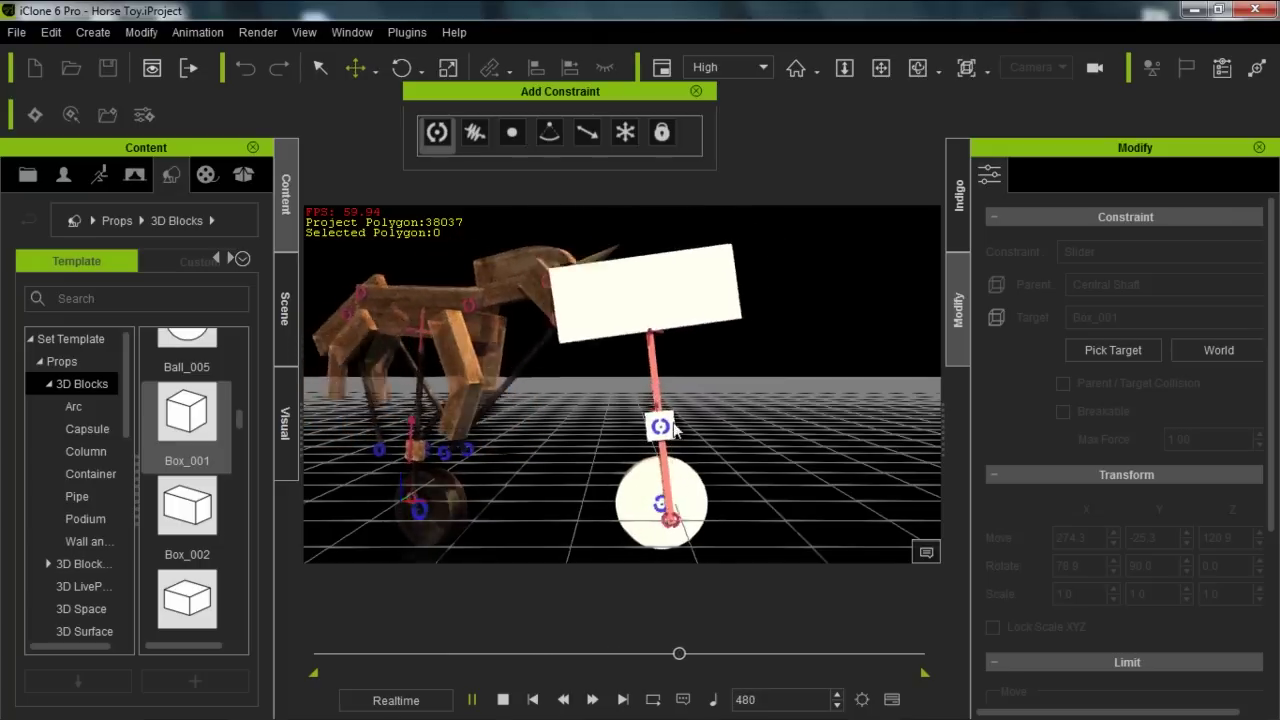
{"action": "left_click", "coordinate": [503, 699]}
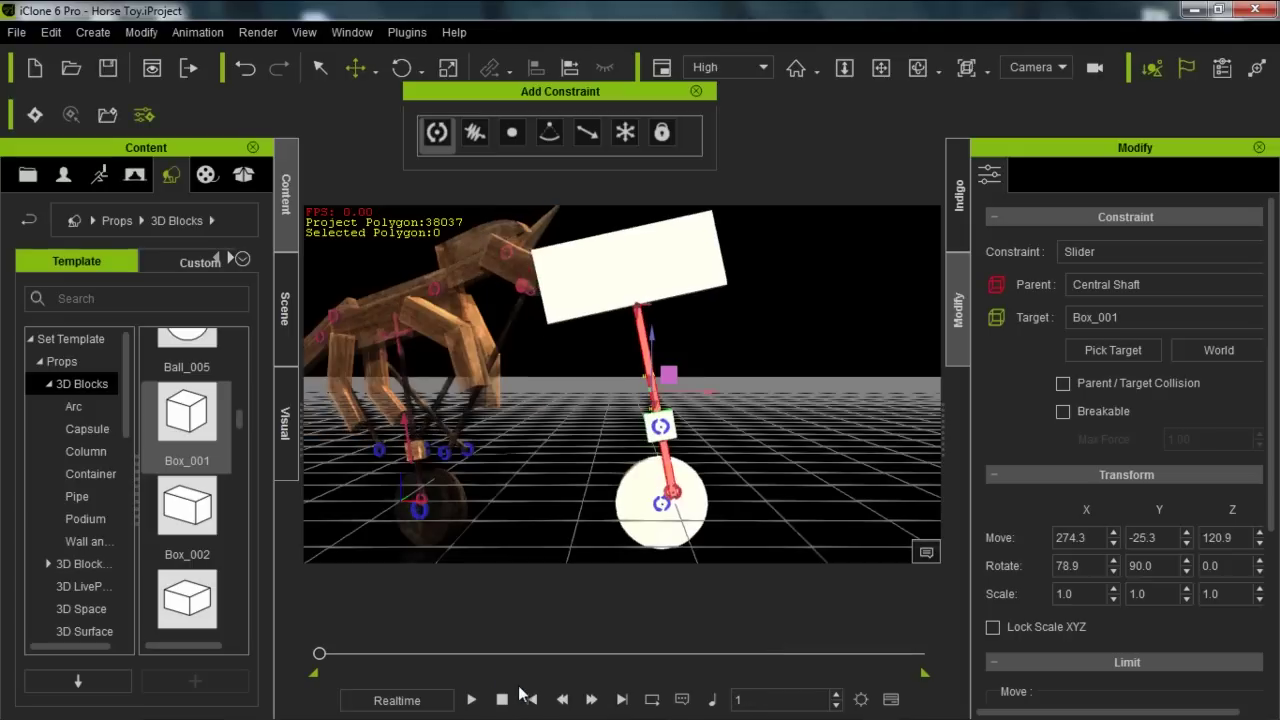
Step: Select Box_001, hide it in the scene list and show it again
{"action": "left_click", "coordinate": [667, 425]}
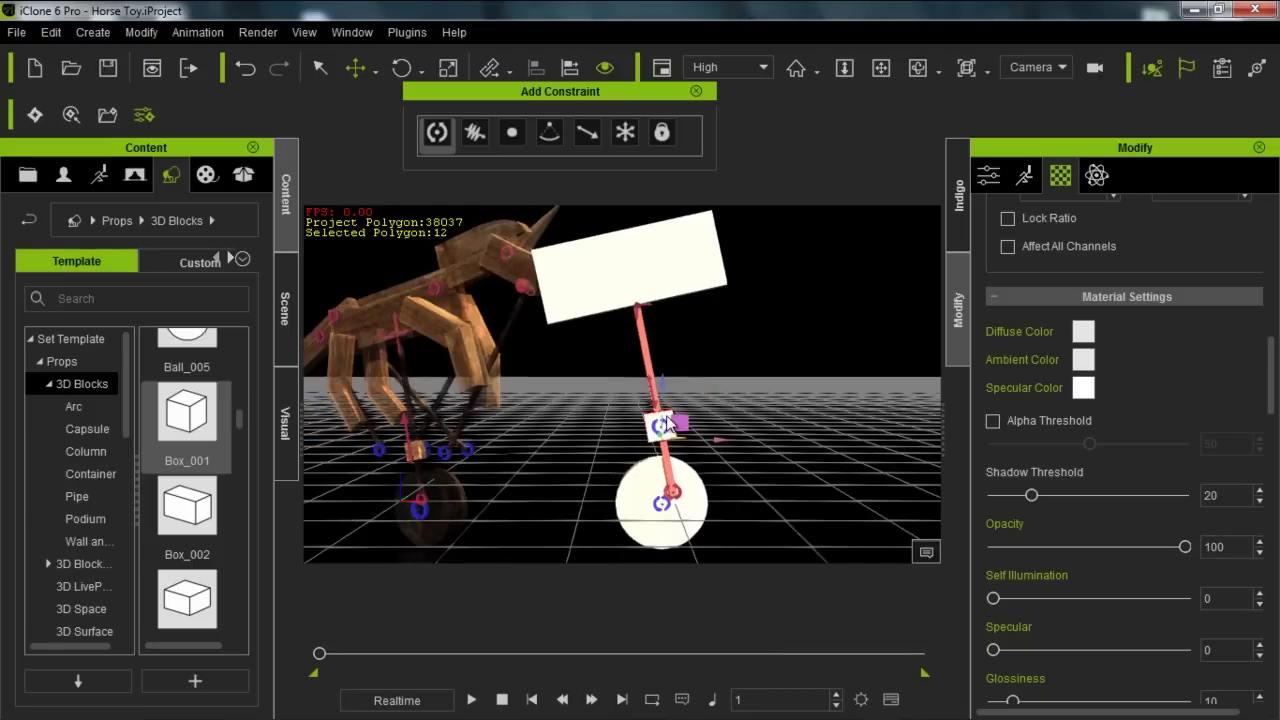
{"action": "scroll", "coordinate": [1276, 313], "scroll_direction": "up", "scroll_amount": 8}
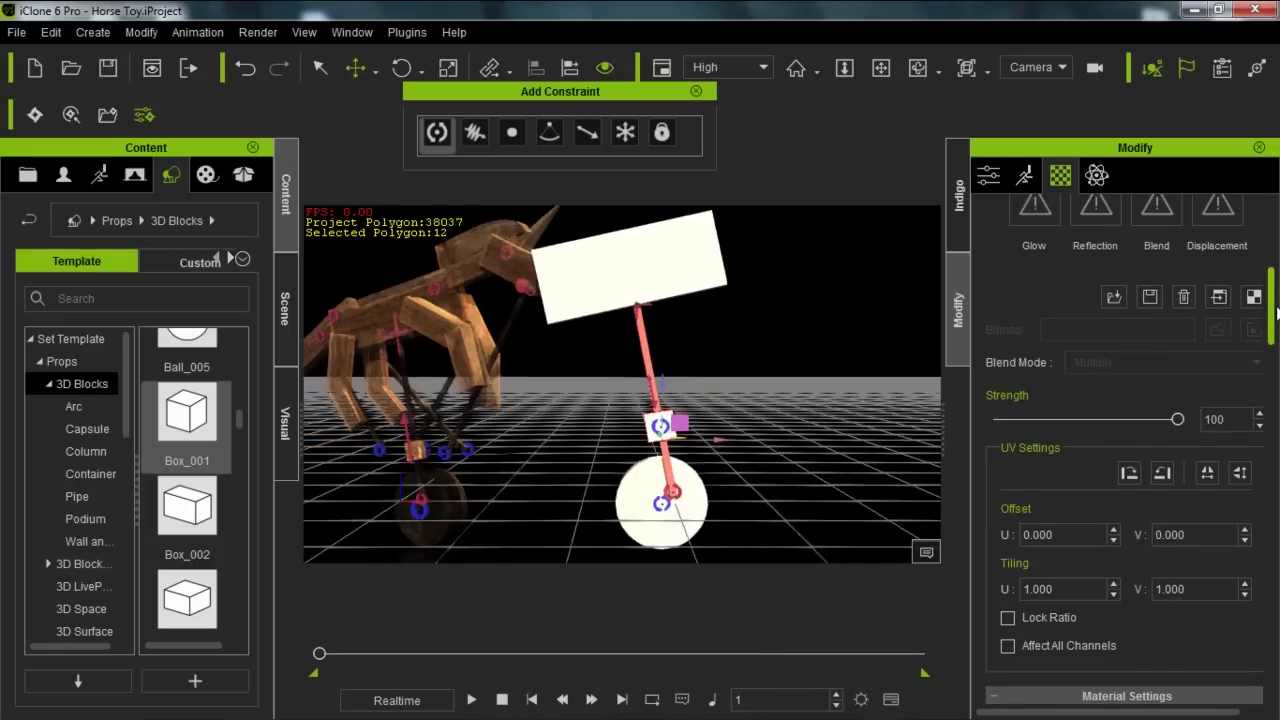
{"action": "scroll", "coordinate": [1276, 313], "scroll_direction": "down", "scroll_amount": 1}
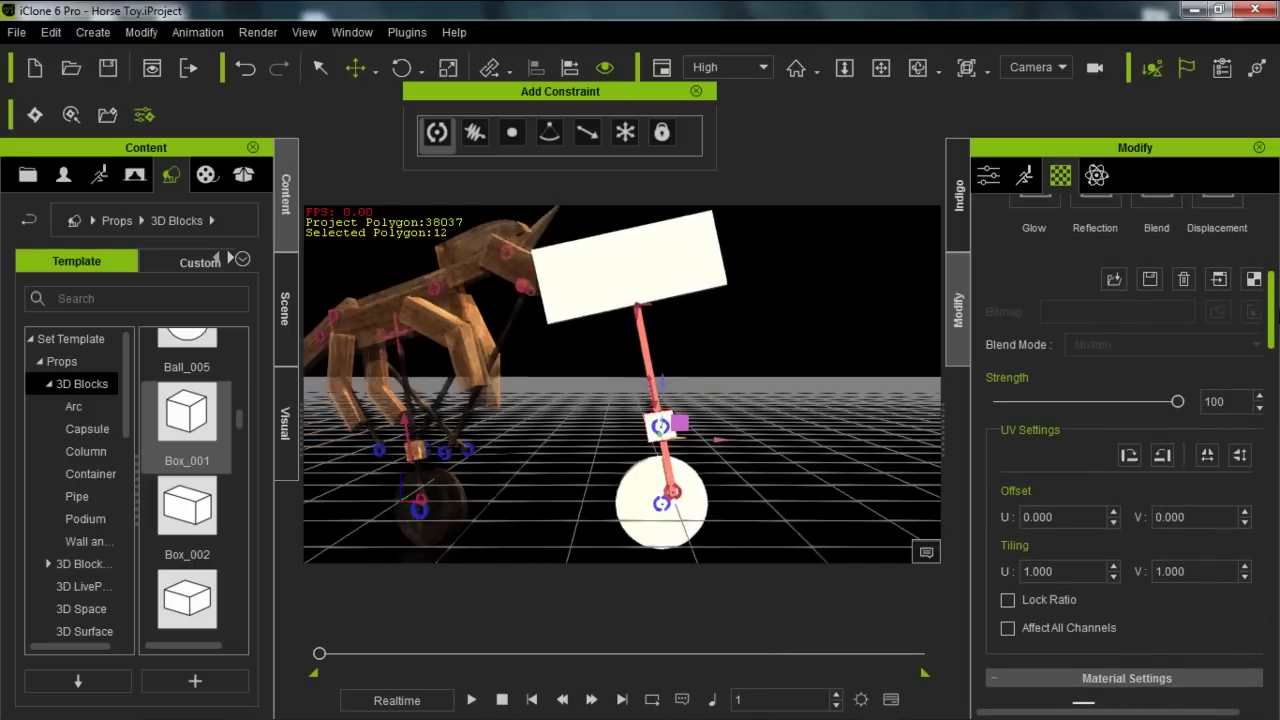
{"action": "left_click", "coordinate": [286, 308]}
{"action": "left_click", "coordinate": [163, 668]}
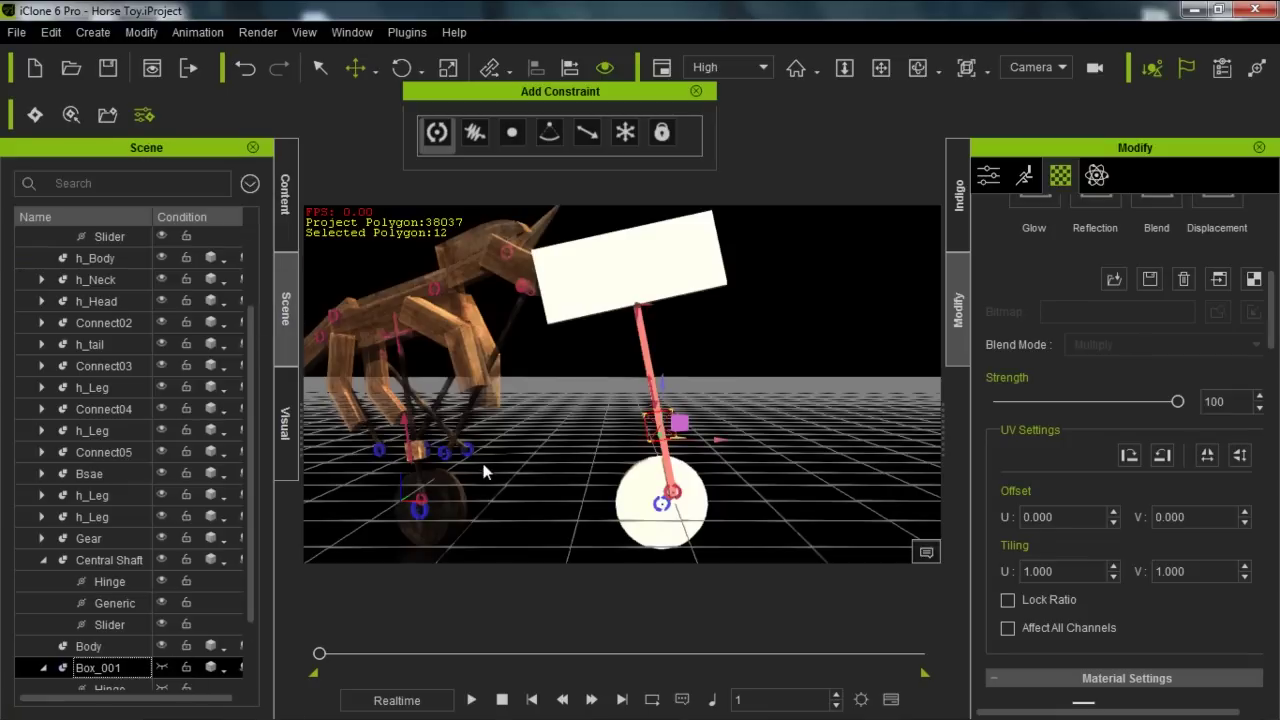
{"action": "left_click", "coordinate": [162, 662]}
Step: Rename the Box_001 object in the scene list as Base Dummy
{"action": "left_click_drag", "start_coordinate": [250, 552], "coordinate": [247, 616]}
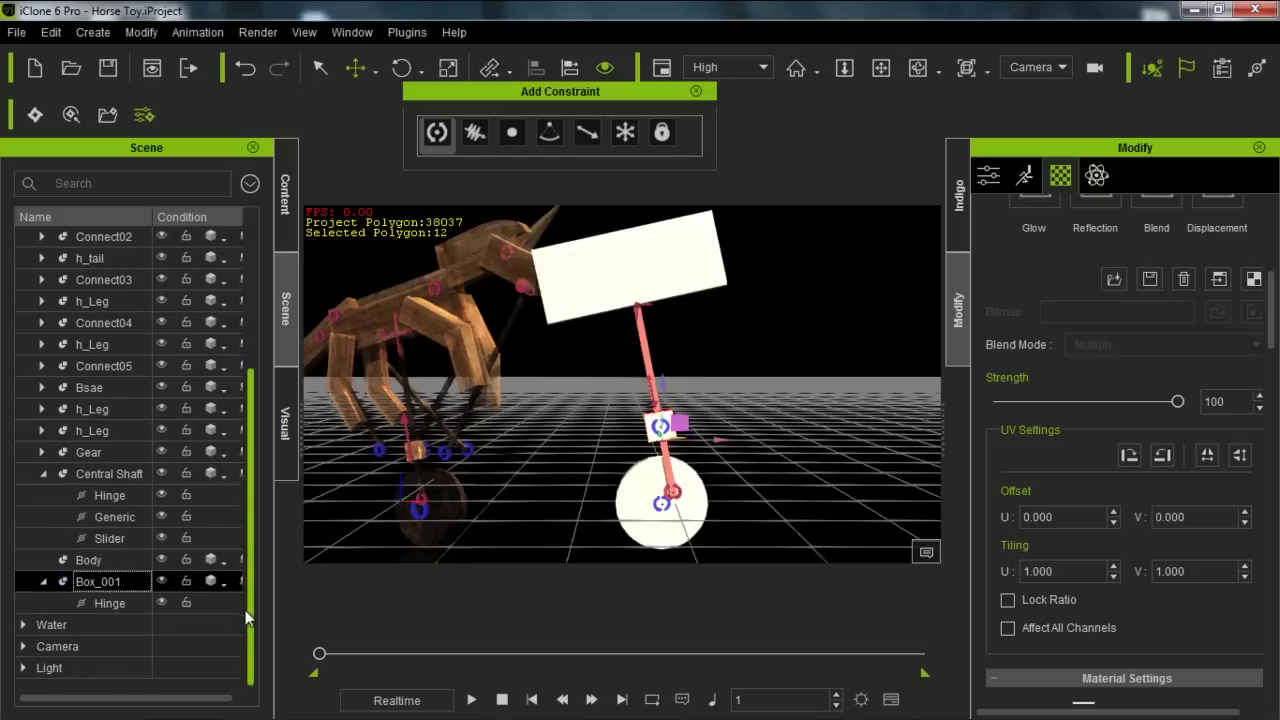
{"action": "double_click", "coordinate": [115, 581]}
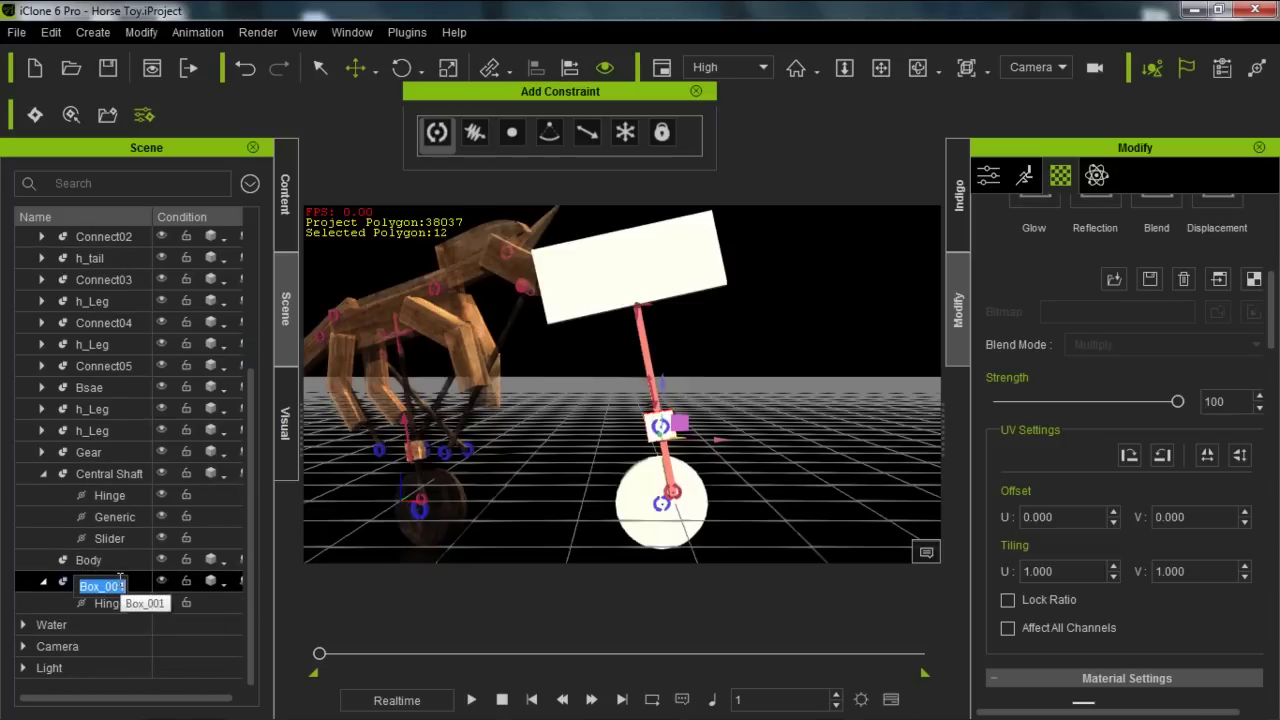
{"action": "type", "text": "Base Dummy"}
{"action": "key", "text": "Return"}
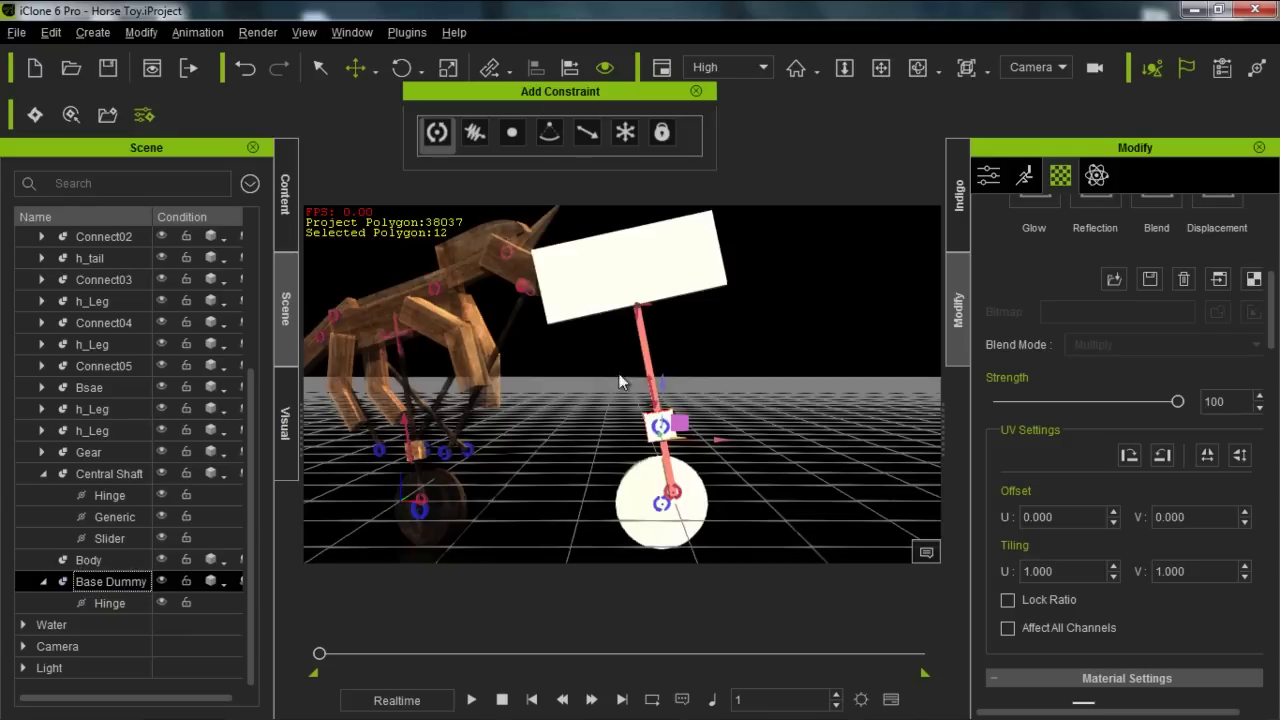
Step: Play the simulation to examine how the shaft and Body move around Base Dummy, and stop it
{"action": "left_click_drag", "start_coordinate": [608, 362], "coordinate": [604, 376], "text": "alt"}
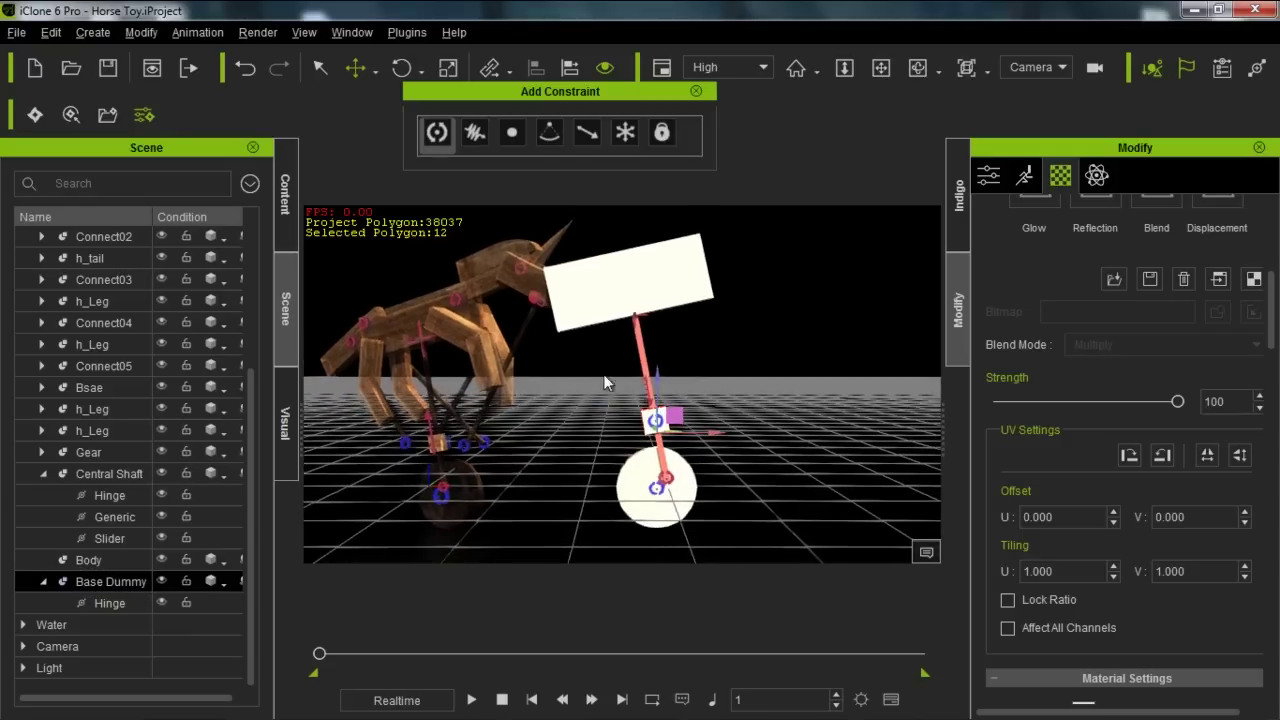
{"action": "left_click", "coordinate": [471, 700]}
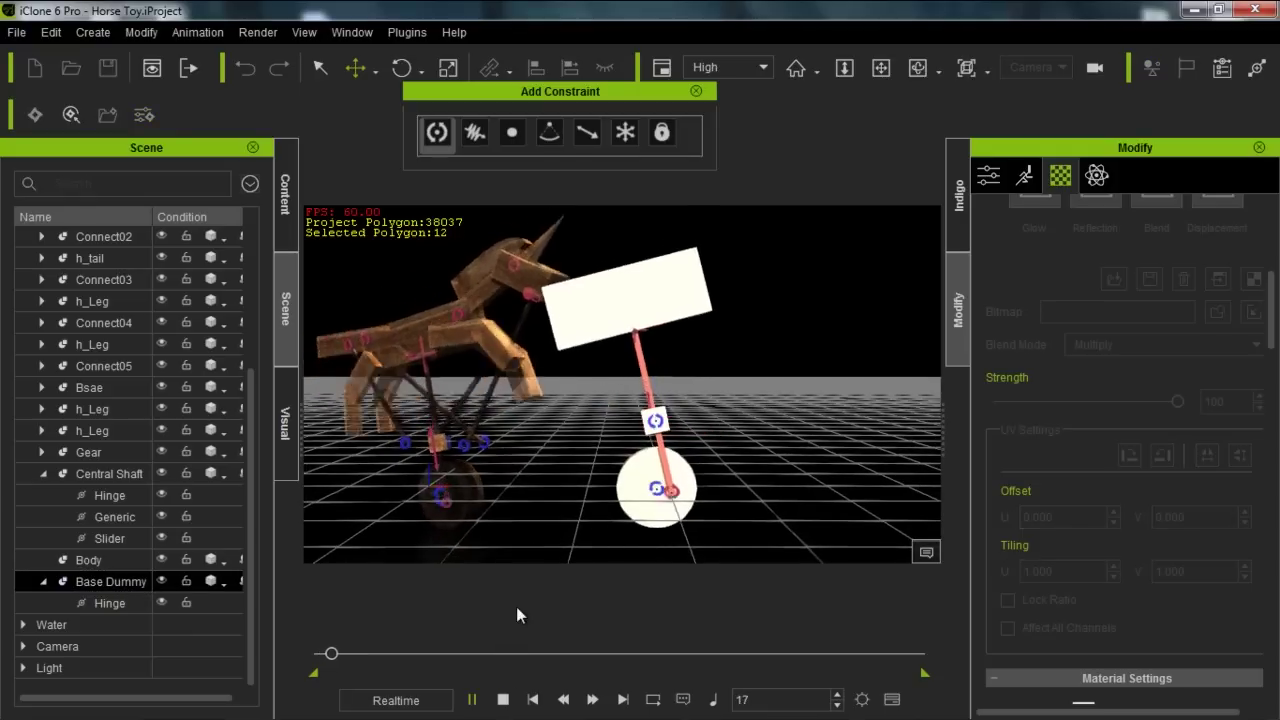
{"action": "left_click", "coordinate": [503, 700]}
Step: Add a Box_001 prop from 3D Blocks beside the mechanism and scale it down in depth and height into a flat, slim block
{"action": "middle_click_drag", "start_coordinate": [586, 453], "coordinate": [638, 436]}
{"action": "left_click", "coordinate": [294, 206]}
{"action": "left_click_drag", "start_coordinate": [215, 405], "coordinate": [565, 505]}
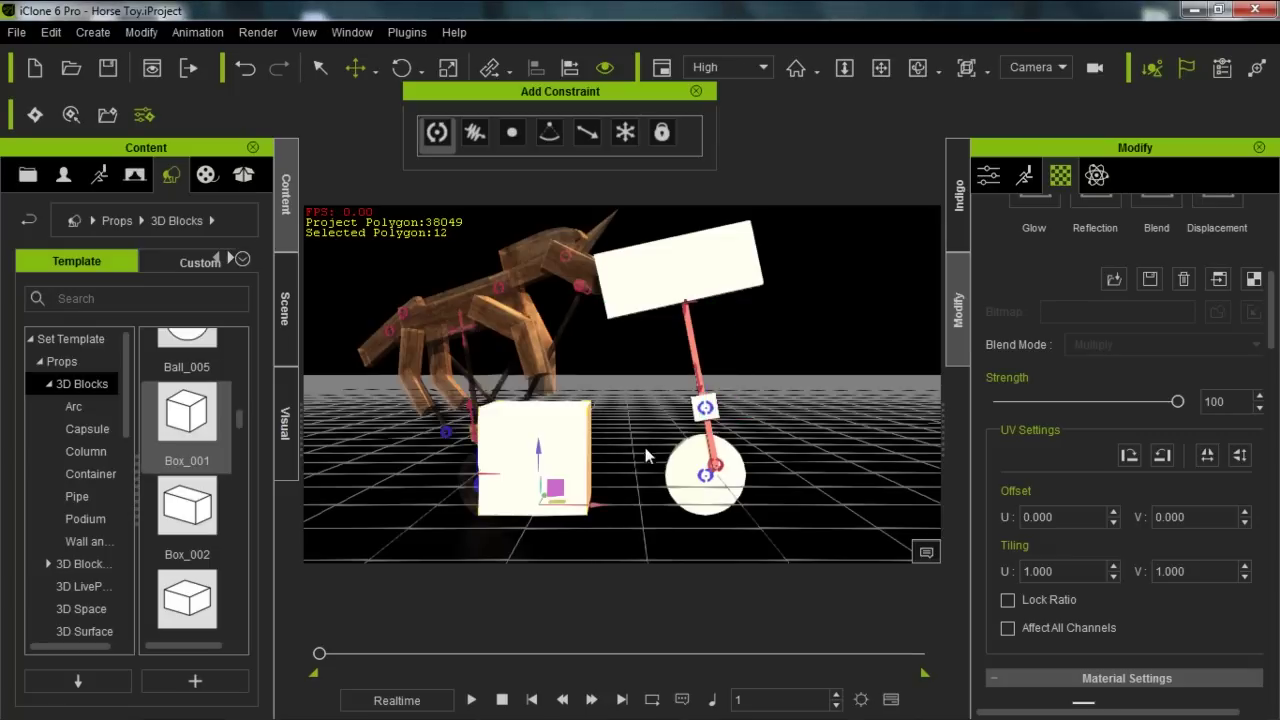
{"action": "right_click_drag", "start_coordinate": [679, 446], "coordinate": [615, 500]}
{"action": "key", "text": "r"}
{"action": "left_click_drag", "start_coordinate": [597, 510], "coordinate": [229, 571]}
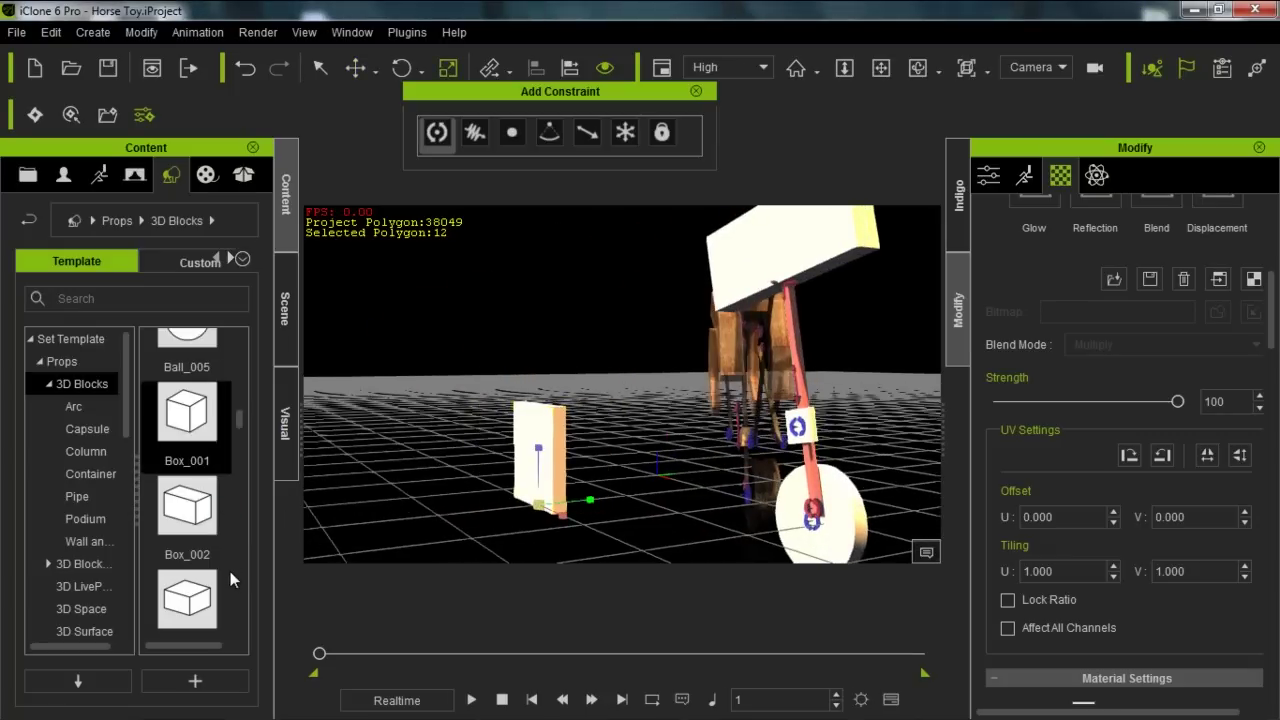
{"action": "right_click_drag", "start_coordinate": [498, 484], "coordinate": [637, 488]}
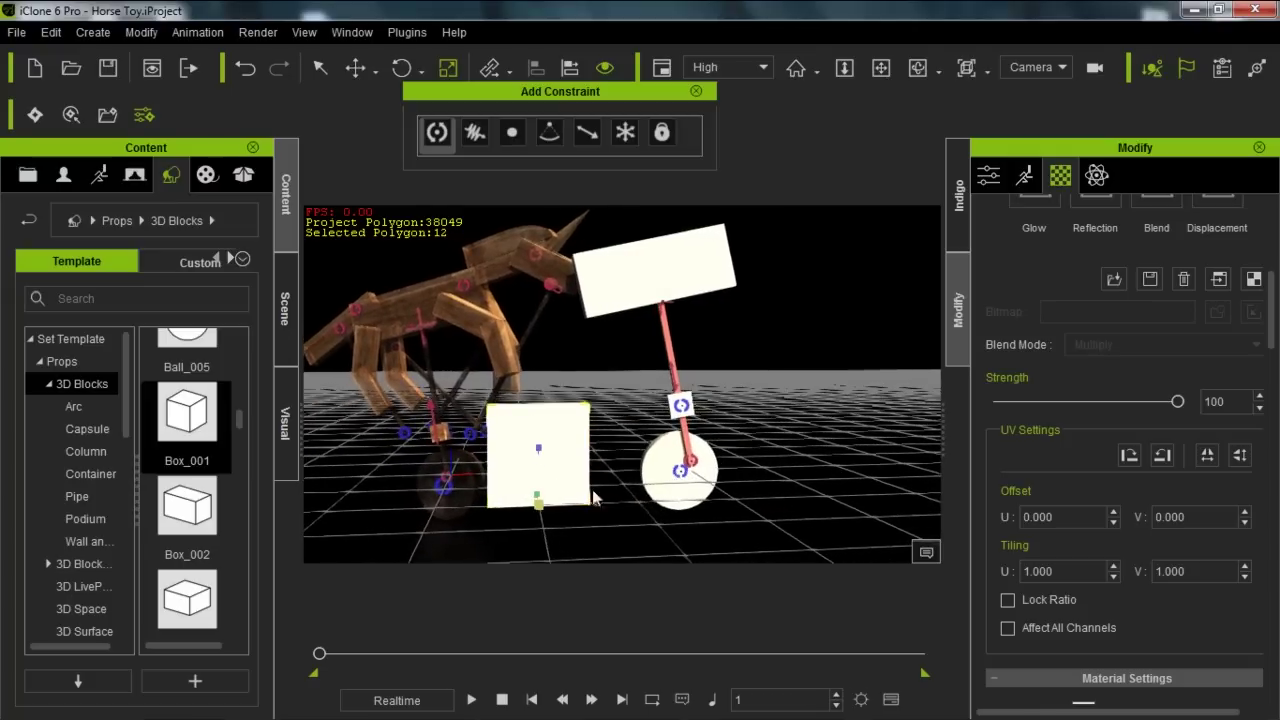
{"action": "left_click_drag", "start_coordinate": [538, 449], "coordinate": [519, 636]}
Step: Align the new box by Pivot on X, Y and Z to the point where the Central Shaft meets the Body
{"action": "left_click", "coordinate": [570, 67]}
{"action": "left_click", "coordinate": [660, 307]}
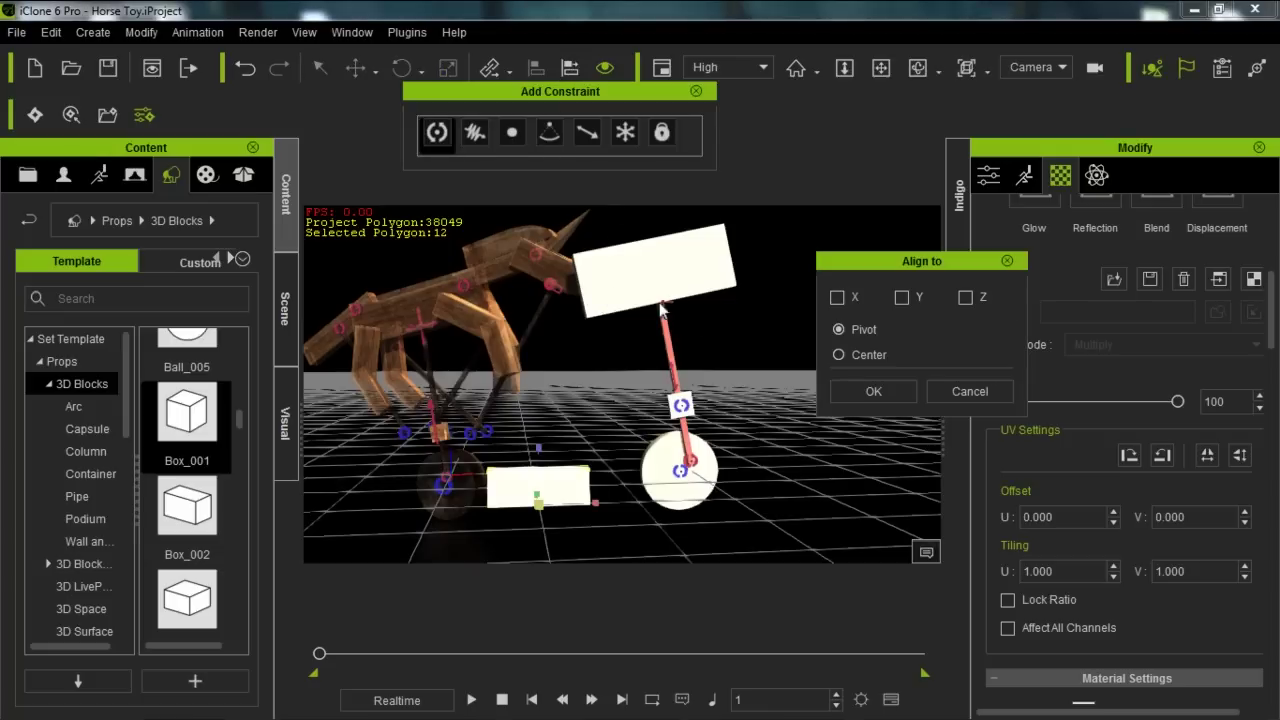
{"action": "left_click", "coordinate": [840, 297]}
{"action": "left_click", "coordinate": [902, 297]}
{"action": "left_click", "coordinate": [966, 298]}
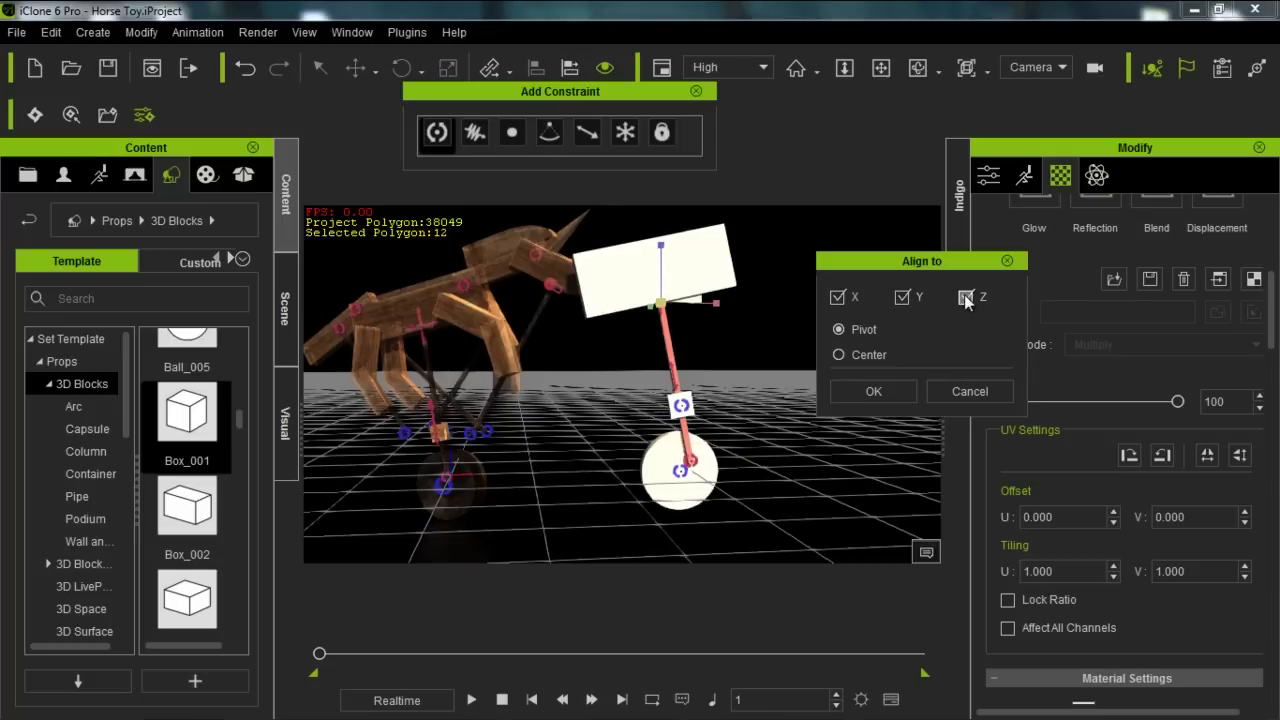
{"action": "left_click", "coordinate": [891, 390]}
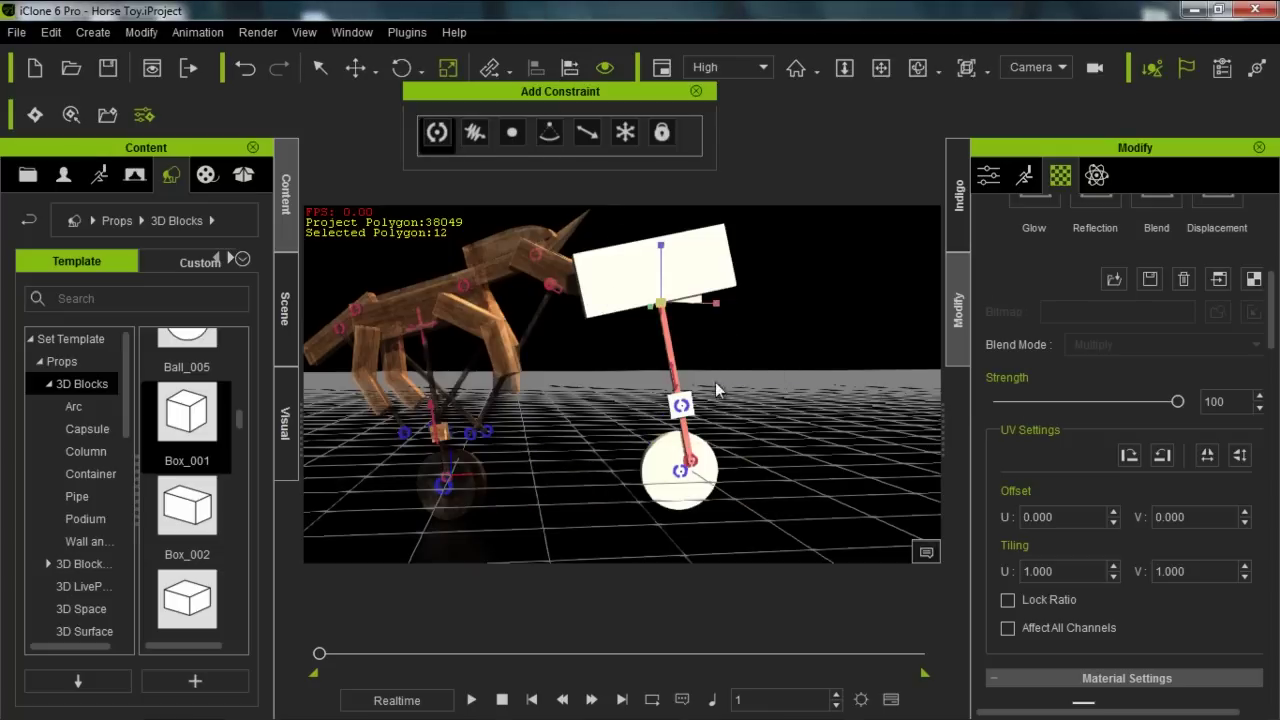
Step: Move the slim box from the Central Shaft to the Body's lower corner nearest the horse and adjust its depth beside the Body
{"action": "left_click_drag", "start_coordinate": [712, 377], "coordinate": [706, 316], "text": "alt"}
{"action": "right_click_drag", "start_coordinate": [706, 316], "coordinate": [726, 406], "text": "alt"}
{"action": "left_click_drag", "start_coordinate": [726, 406], "coordinate": [651, 411], "text": "alt"}
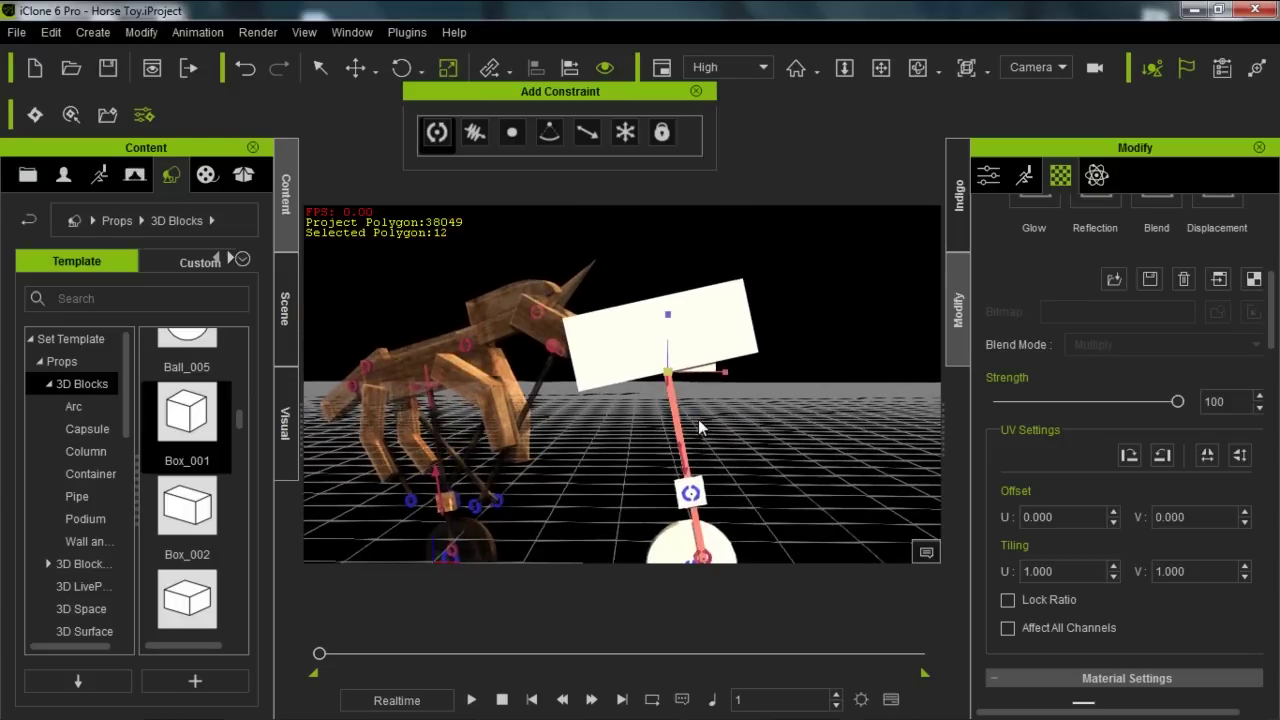
{"action": "key", "text": "w"}
{"action": "left_click_drag", "start_coordinate": [729, 369], "coordinate": [567, 380]}
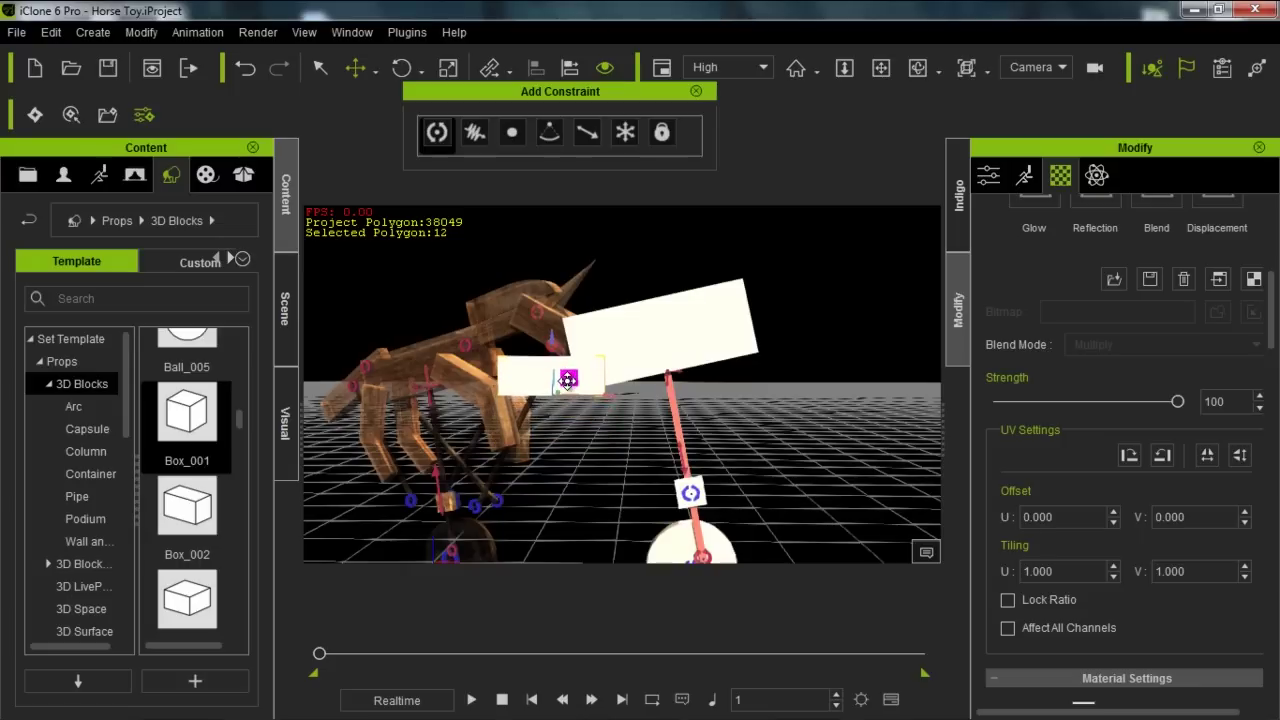
{"action": "right_click_drag", "start_coordinate": [723, 386], "coordinate": [582, 396]}
{"action": "left_click_drag", "start_coordinate": [599, 393], "coordinate": [655, 395]}
{"action": "right_click_drag", "start_coordinate": [655, 395], "coordinate": [686, 443]}
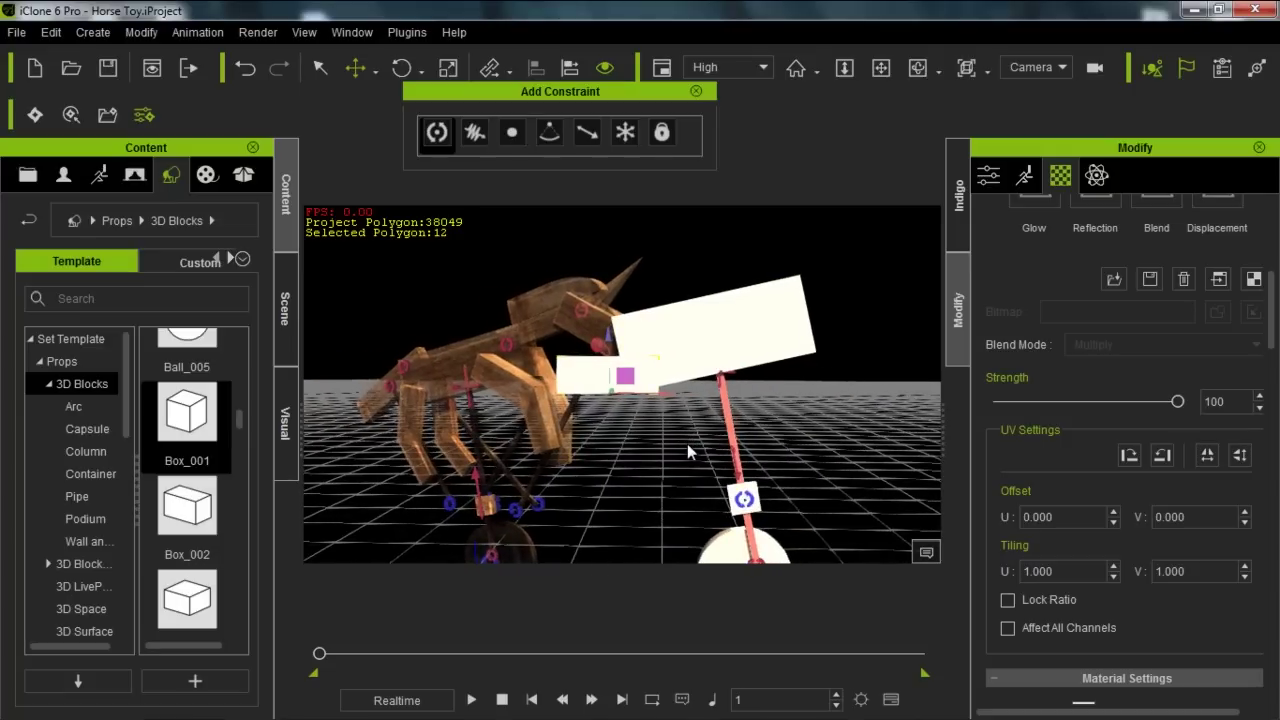
Step: Rotate the slim box into a steep slant and position it under the Body's corner as the upper leg
{"action": "key", "text": "e"}
{"action": "mouse_move", "coordinate": [642, 350]}
{"action": "left_mouse_down"}
{"action": "mouse_move", "coordinate": [634, 323]}
{"action": "mouse_move", "coordinate": [633, 336]}
{"action": "left_mouse_up"}
{"action": "key", "text": "w"}
{"action": "mouse_move", "coordinate": [650, 398]}
{"action": "left_mouse_down"}
{"action": "mouse_move", "coordinate": [683, 394]}
{"action": "mouse_move", "coordinate": [664, 404]}
{"action": "left_mouse_up"}
{"action": "key", "text": "e"}
{"action": "key", "text": "w"}
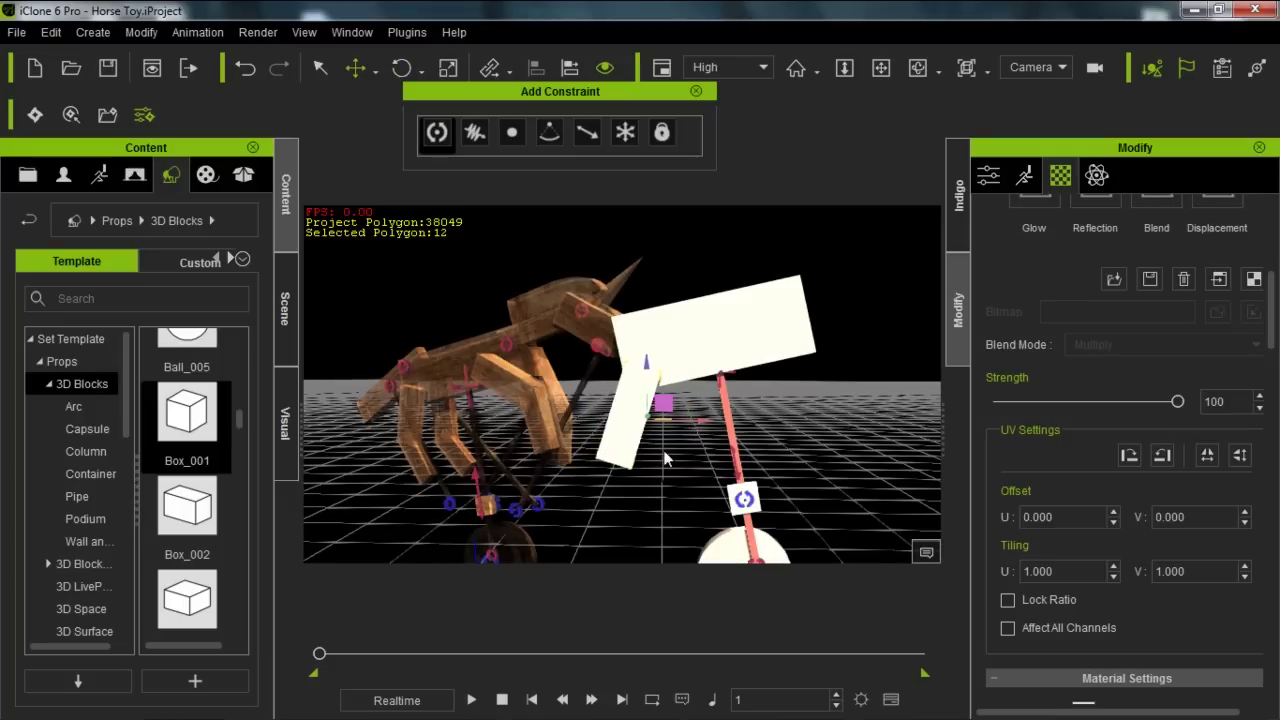
Step: Duplicate the upper leg box below itself, adjust the copy to stand nearly upright and join it to the upper leg's lower end
{"action": "middle_click_drag", "start_coordinate": [674, 538], "coordinate": [650, 503]}
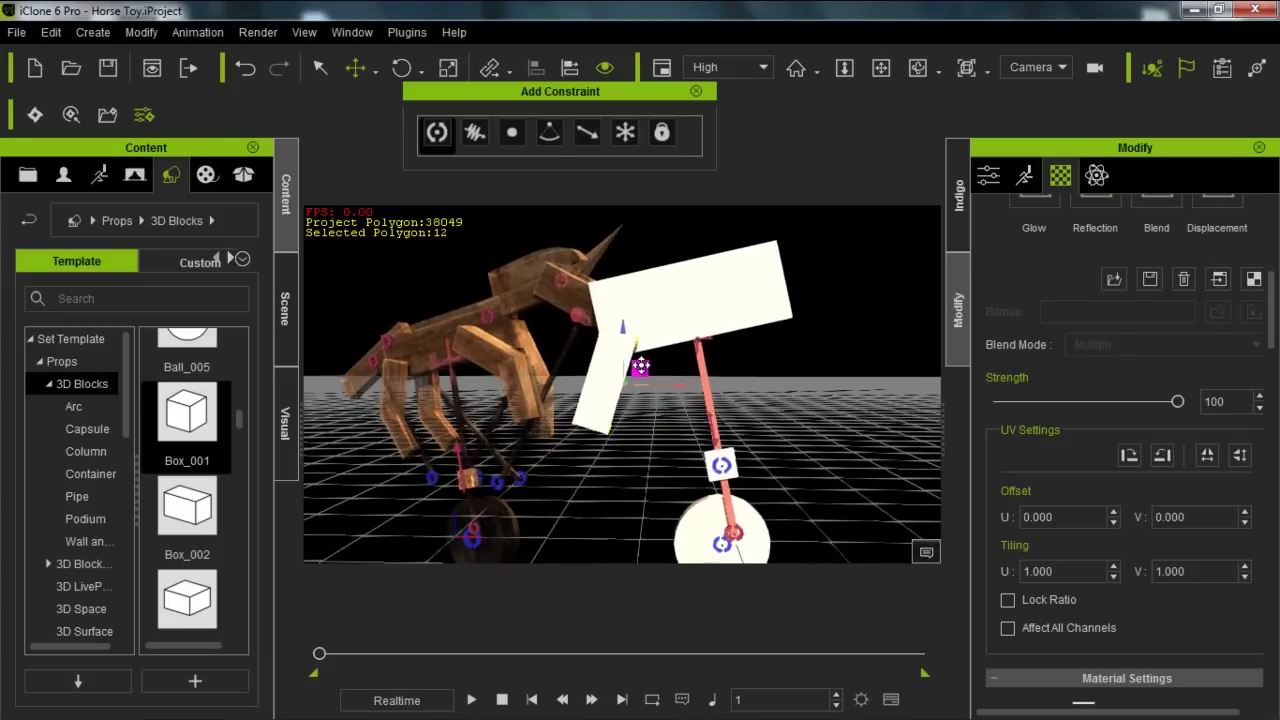
{"action": "left_click_drag", "start_coordinate": [640, 367], "coordinate": [604, 508], "text": "ctrl"}
{"action": "key", "text": "e"}
{"action": "key", "text": "w"}
{"action": "key", "text": "r"}
{"action": "key", "text": "w"}
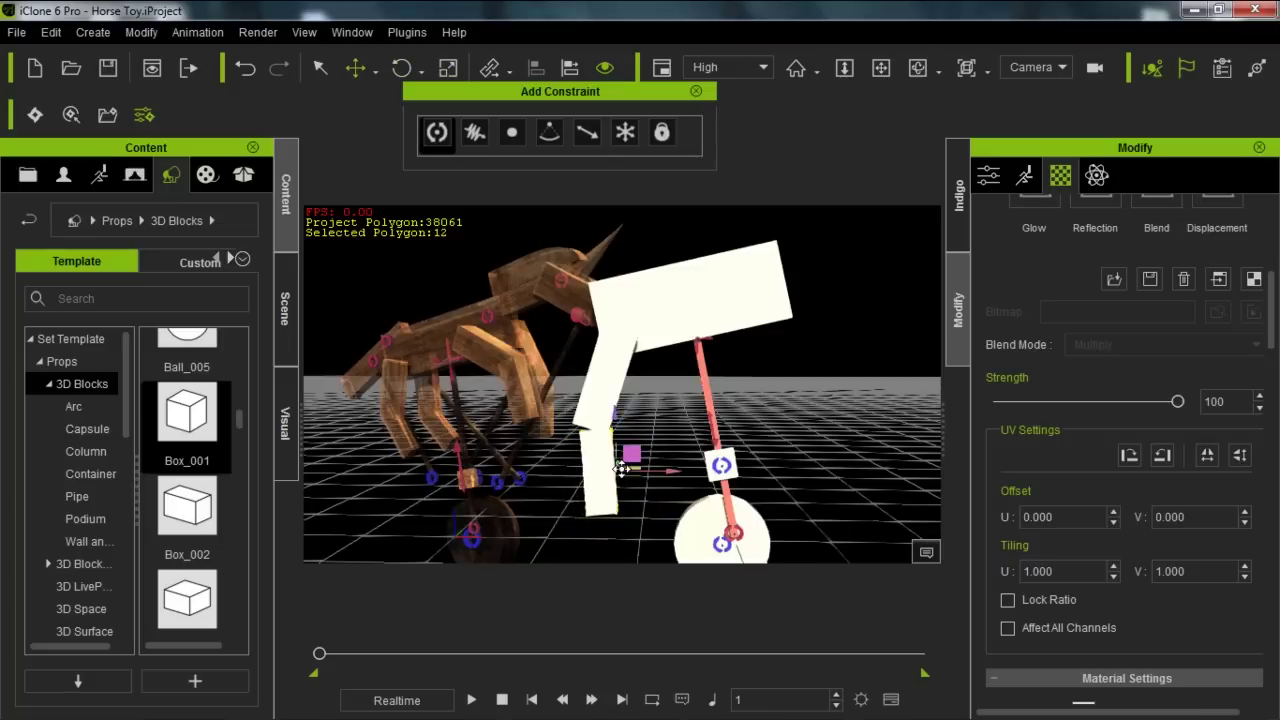
{"action": "left_click_drag", "start_coordinate": [629, 458], "coordinate": [622, 447]}
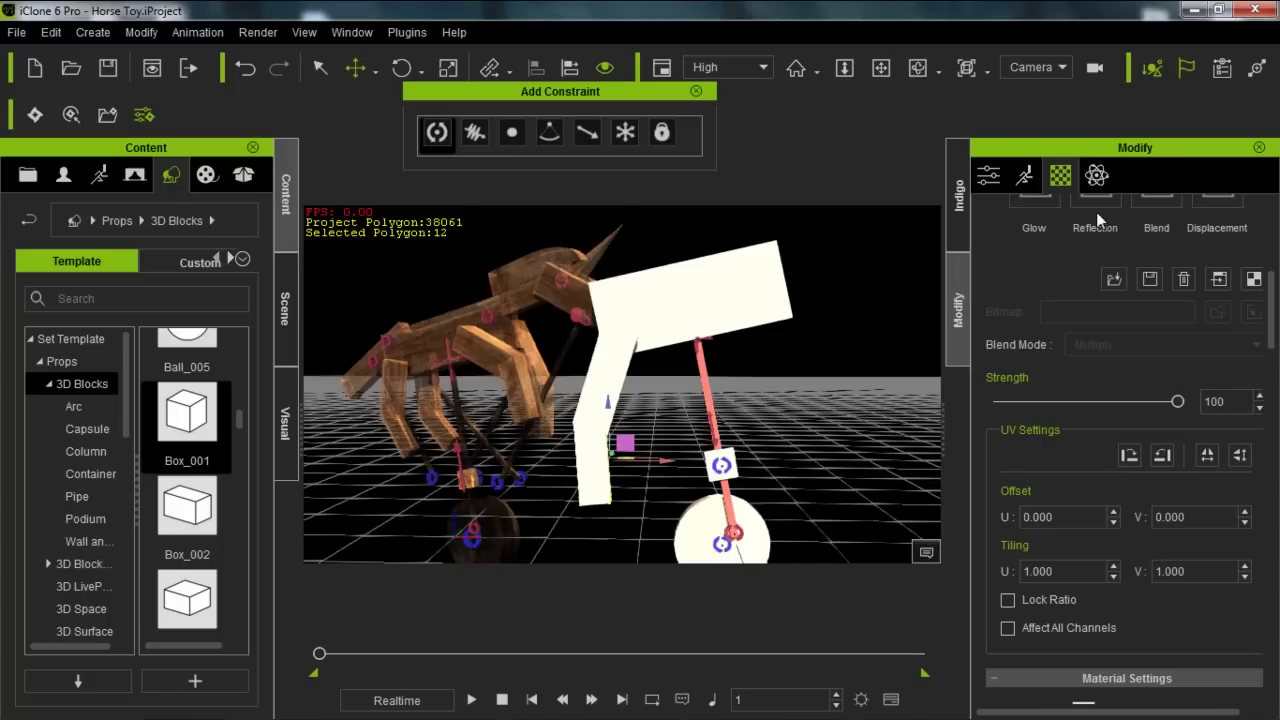
Step: Attach the lower leg box to the upper leg box as its parent
{"action": "left_click", "coordinate": [994, 179]}
{"action": "scroll", "coordinate": [1120, 439], "scroll_direction": "down", "scroll_amount": 5}
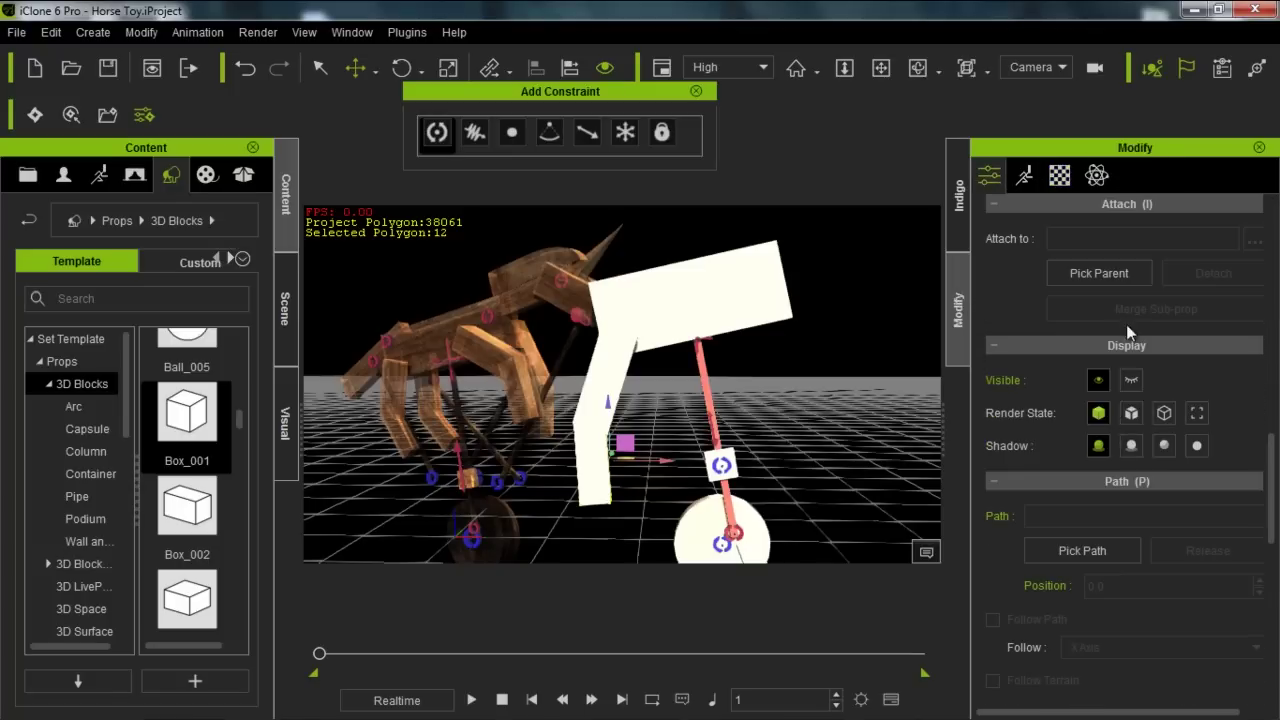
{"action": "left_click", "coordinate": [1104, 273]}
{"action": "left_click", "coordinate": [615, 368]}
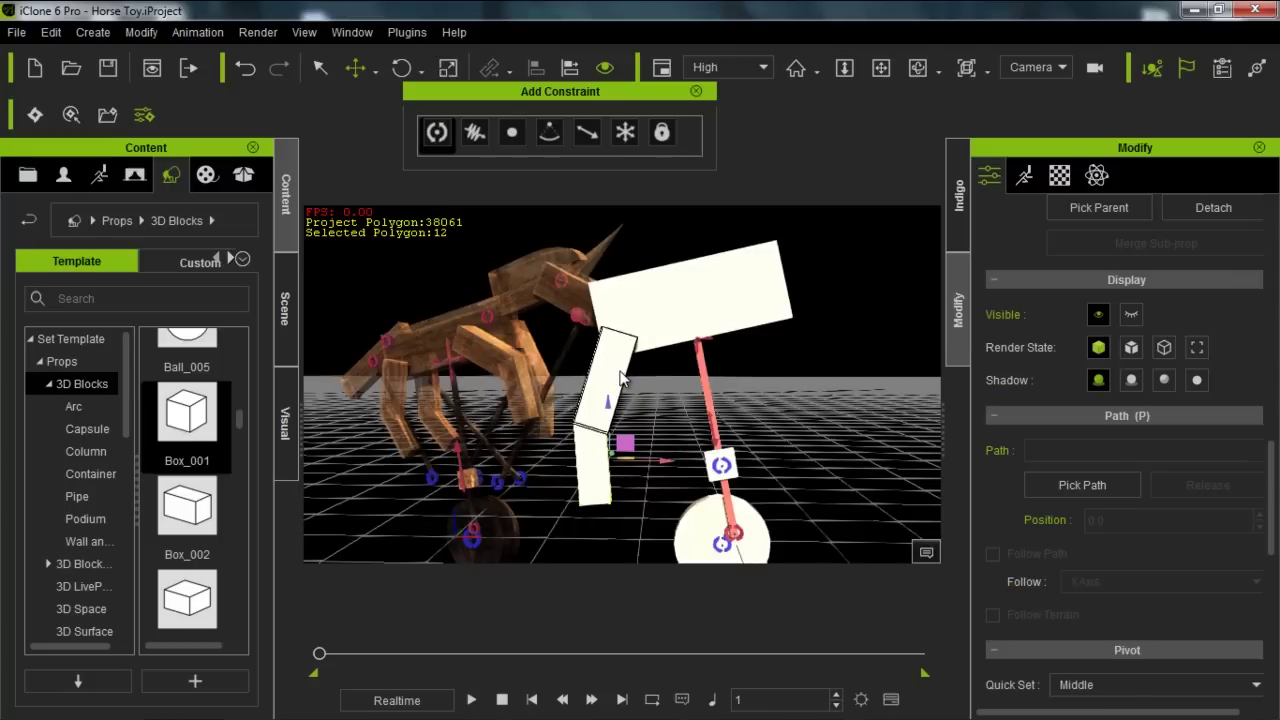
Step: Select the upper leg box and rename it as R_leg in the scene list
{"action": "left_click", "coordinate": [620, 378]}
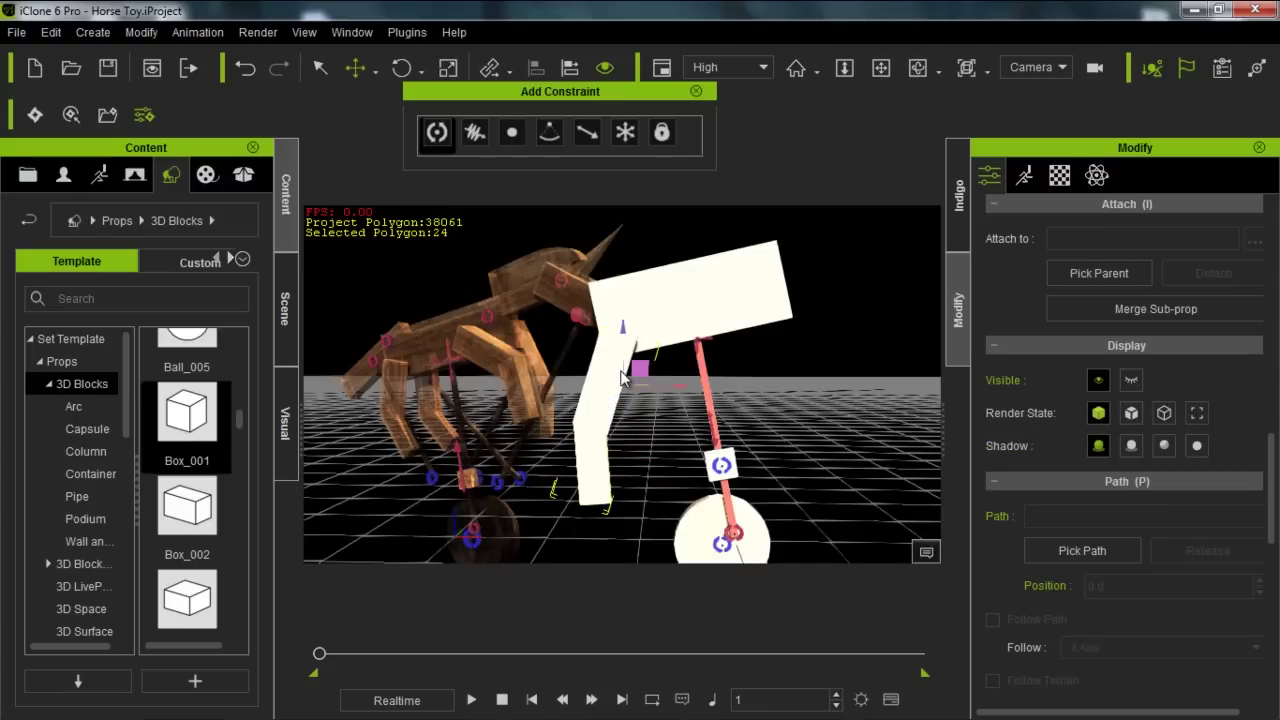
{"action": "left_click", "coordinate": [285, 308]}
{"action": "double_click", "coordinate": [104, 650]}
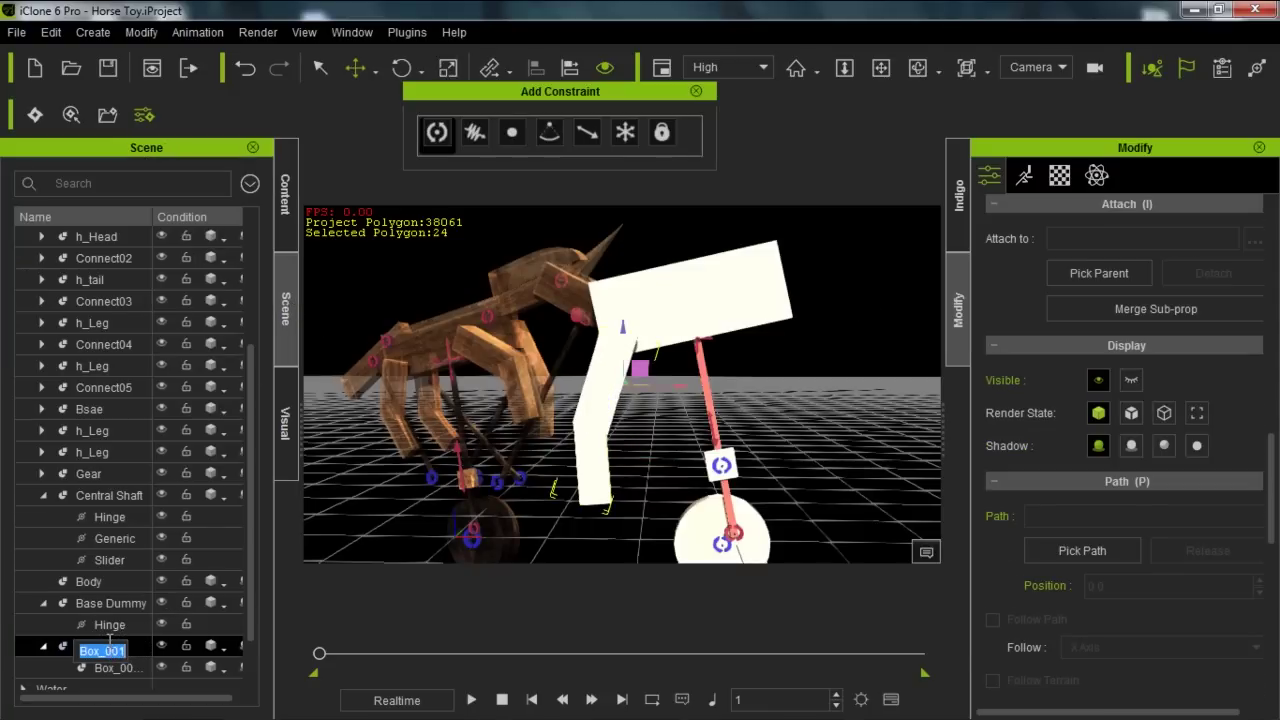
{"action": "type", "text": "R_leg"}
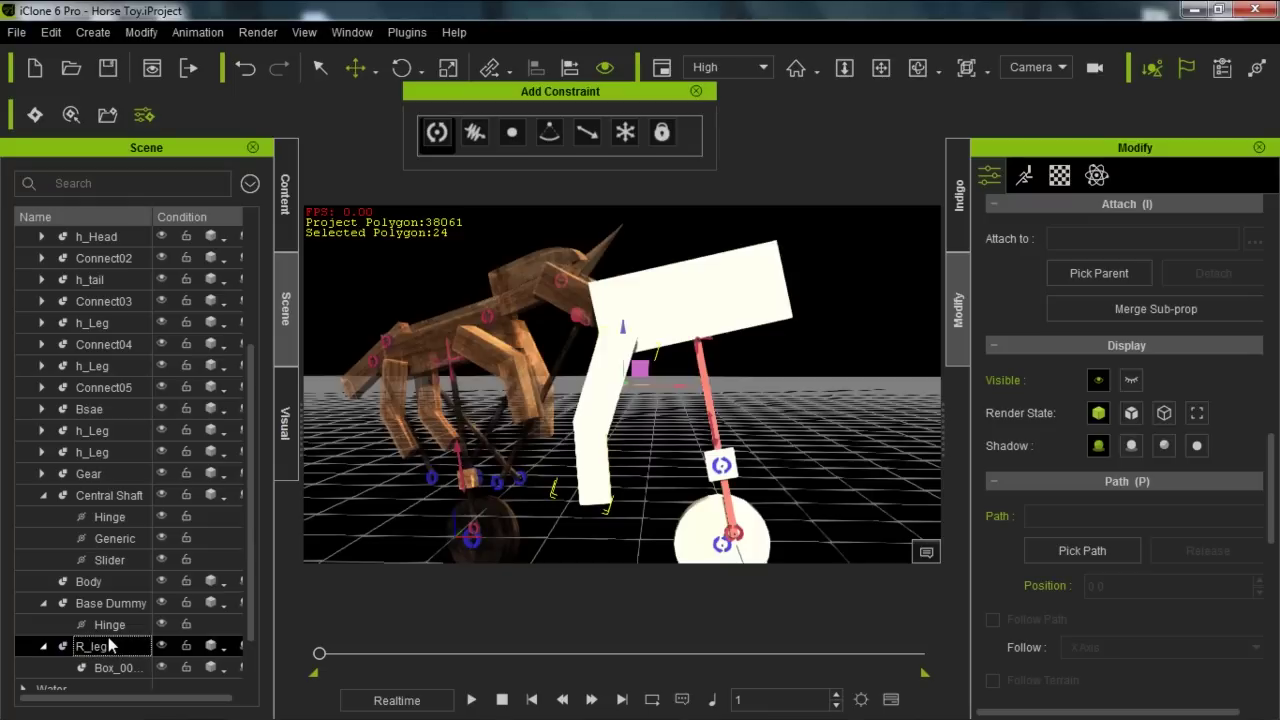
Step: Scale R_leg down uniformly in two passes and move it slightly so its upper end overlaps the Body's corner
{"action": "type", "text": "r"}
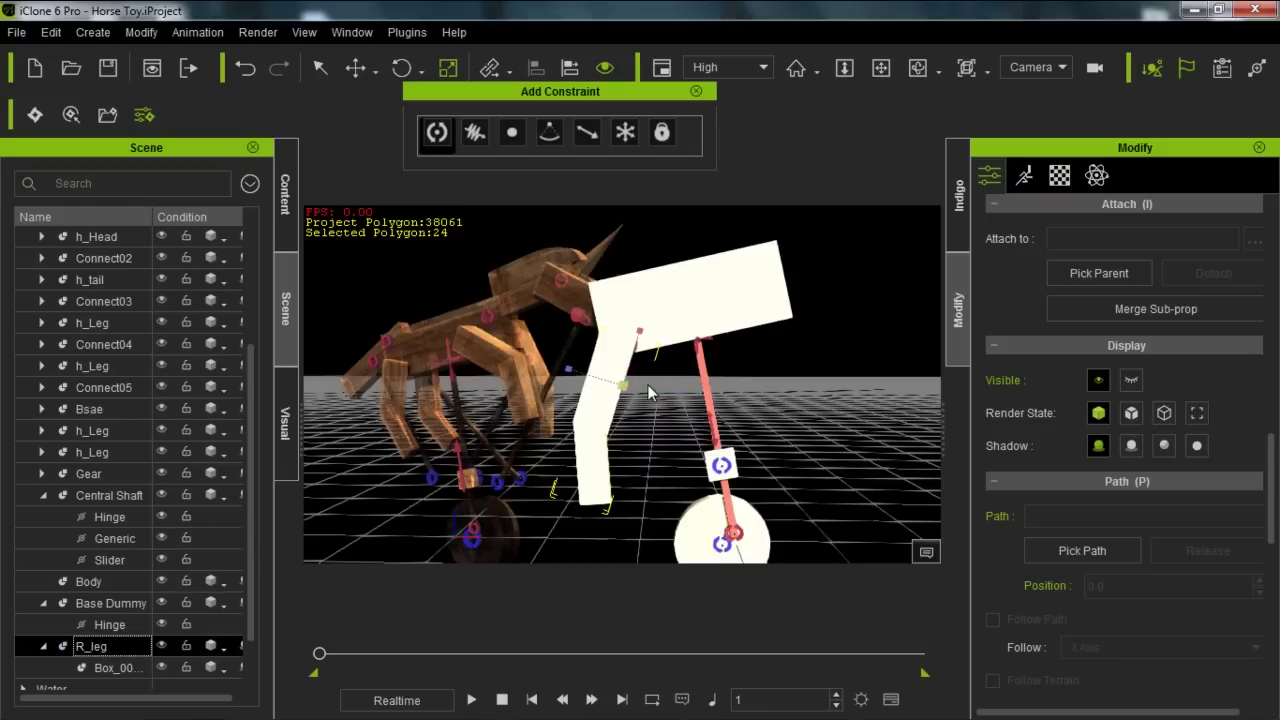
{"action": "left_click_drag", "start_coordinate": [622, 383], "coordinate": [605, 404]}
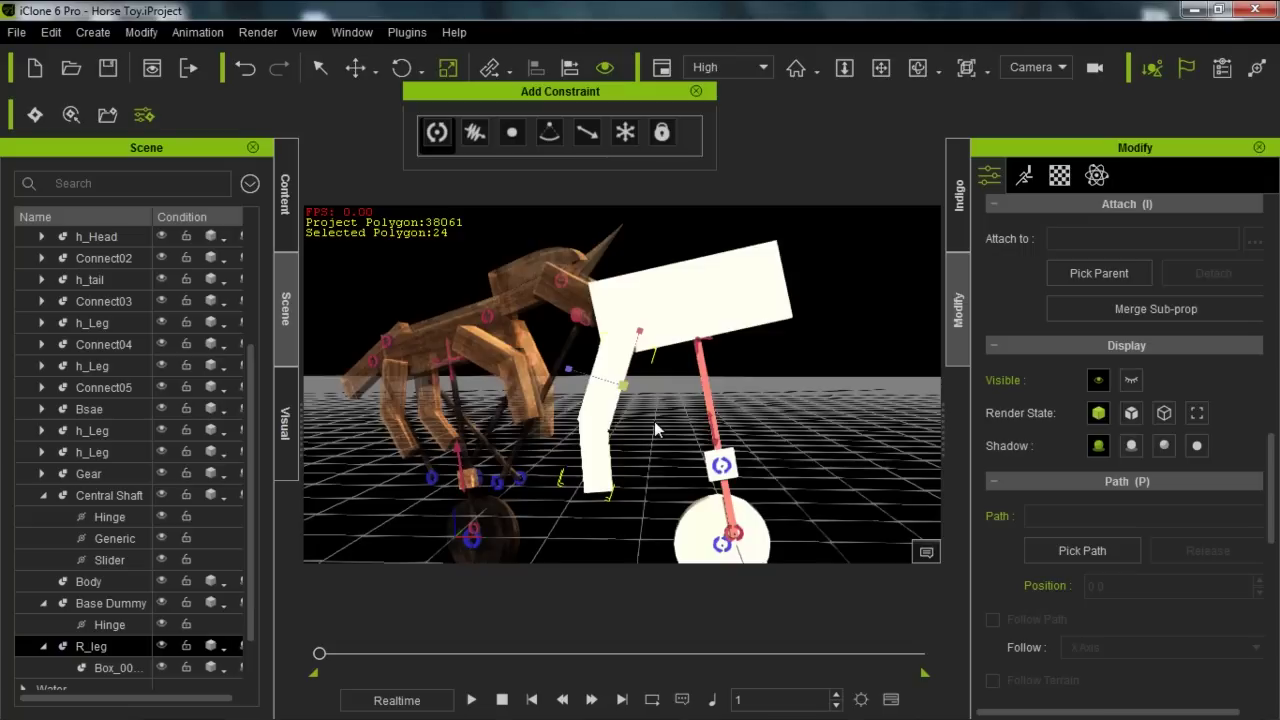
{"action": "left_click_drag", "start_coordinate": [626, 395], "coordinate": [603, 418]}
{"action": "key", "text": "w"}
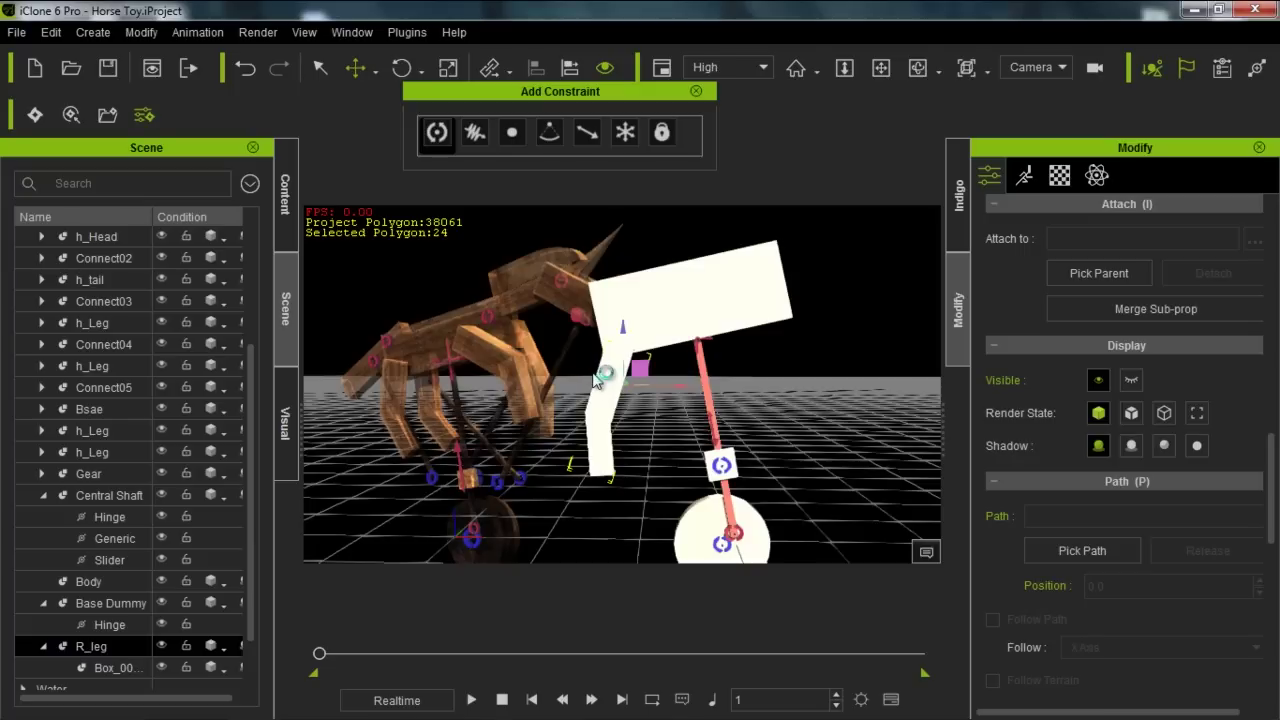
{"action": "left_click_drag", "start_coordinate": [643, 366], "coordinate": [642, 364]}
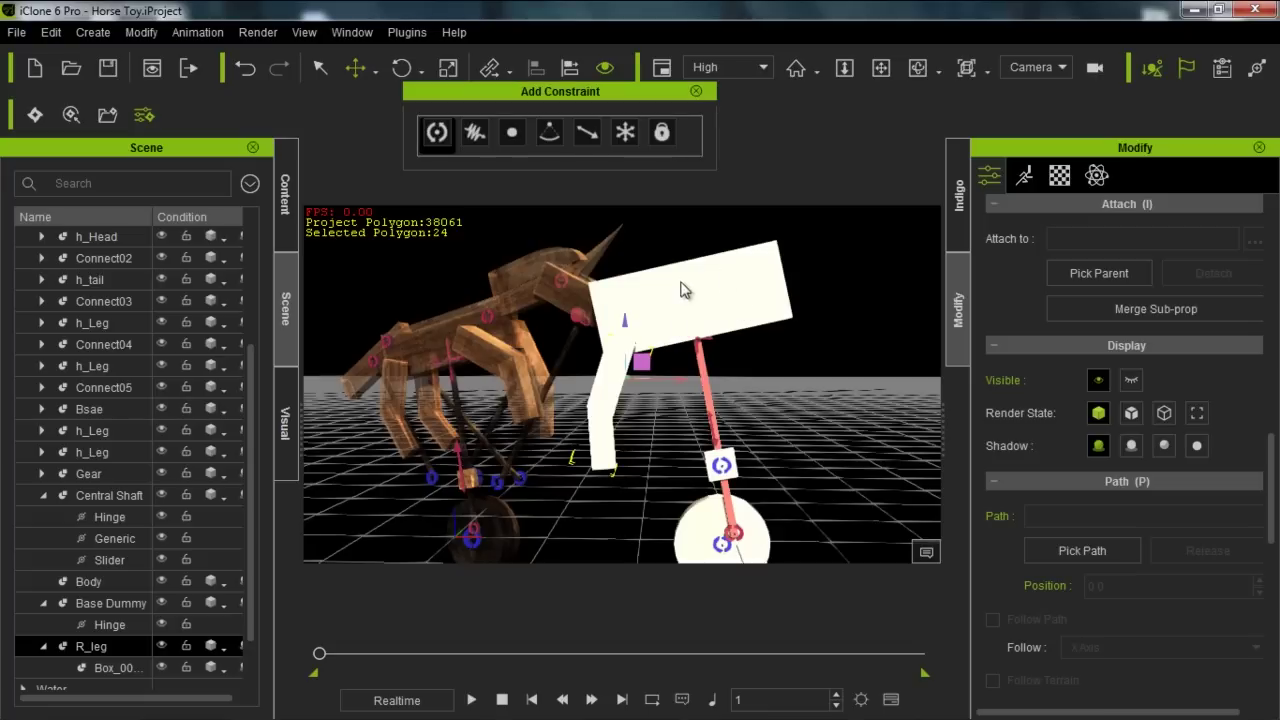
Step: Add a Hinge constraint at the top of R_leg, adjust its position on the joint, and set Body as its target
{"action": "left_click", "coordinate": [438, 134]}
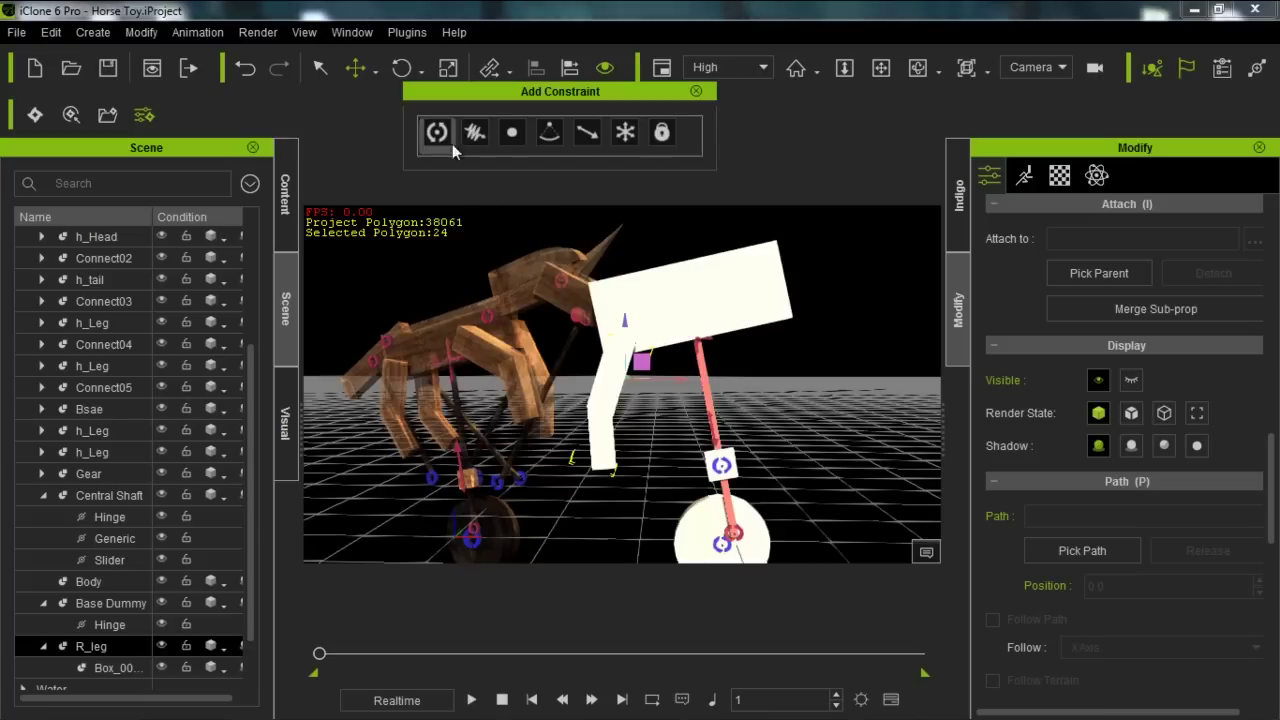
{"action": "left_click", "coordinate": [620, 352]}
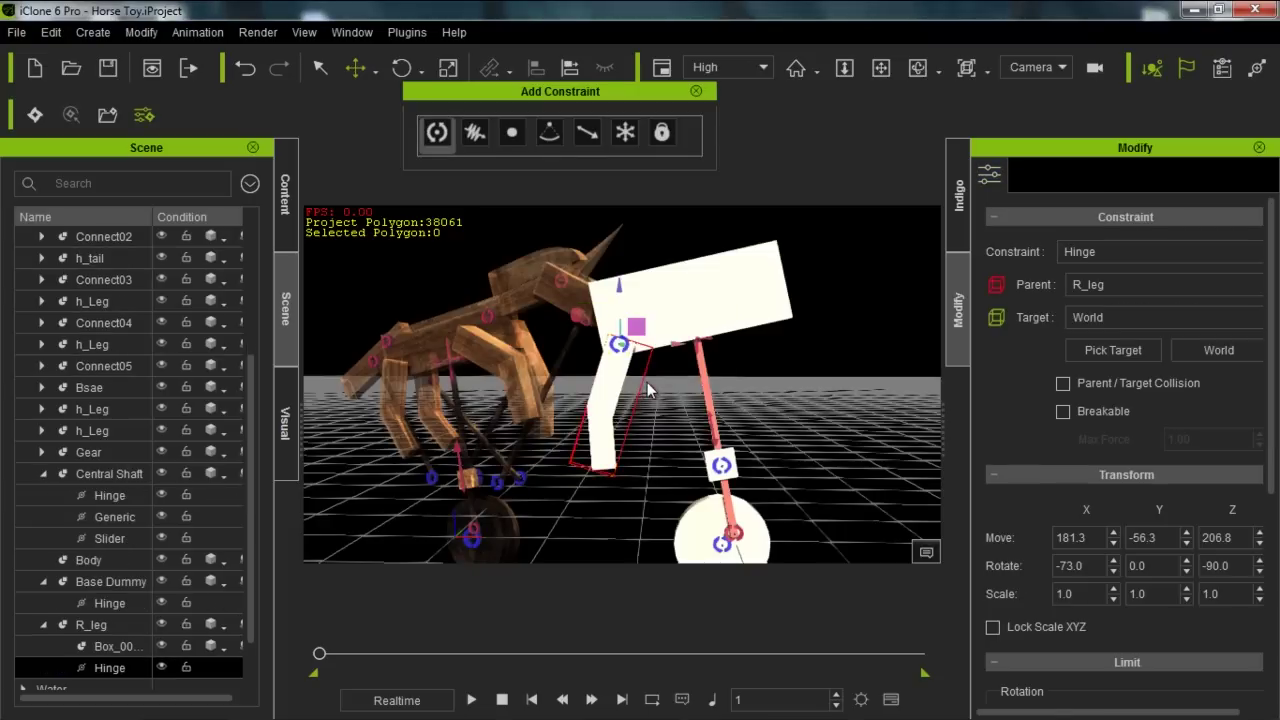
{"action": "right_click_drag", "start_coordinate": [672, 422], "coordinate": [650, 264], "text": "alt"}
{"action": "left_click_drag", "start_coordinate": [666, 298], "coordinate": [629, 303], "text": "alt"}
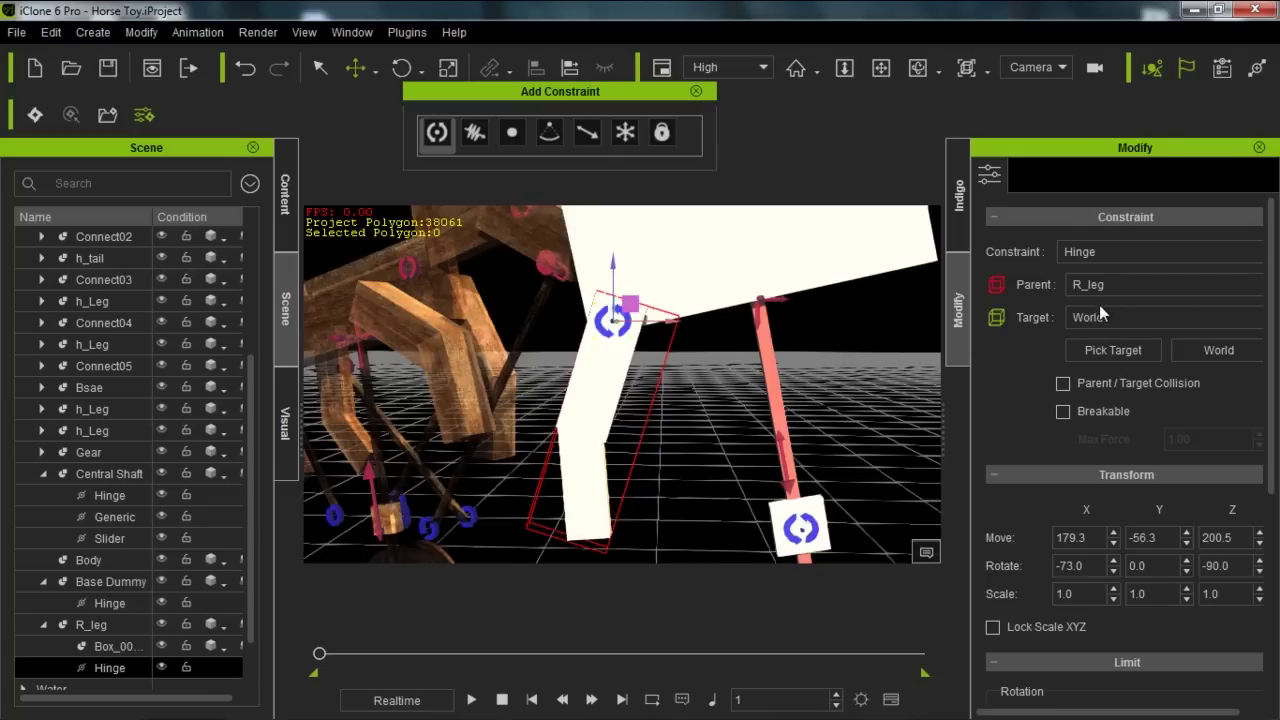
{"action": "left_click", "coordinate": [1115, 350]}
{"action": "left_click", "coordinate": [732, 255]}
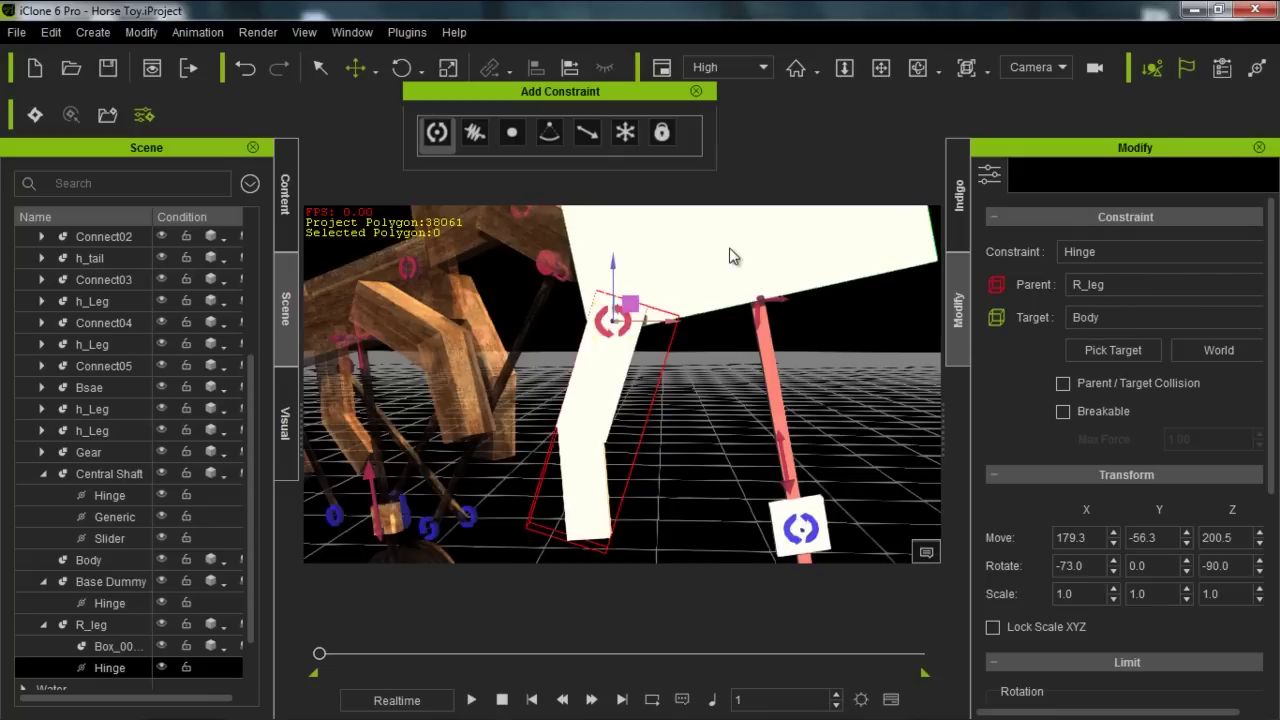
Step: Play the simulation to examine how R_leg swings from the Body, and stop it
{"action": "scroll", "coordinate": [737, 322], "scroll_direction": "down", "scroll_amount": 3}
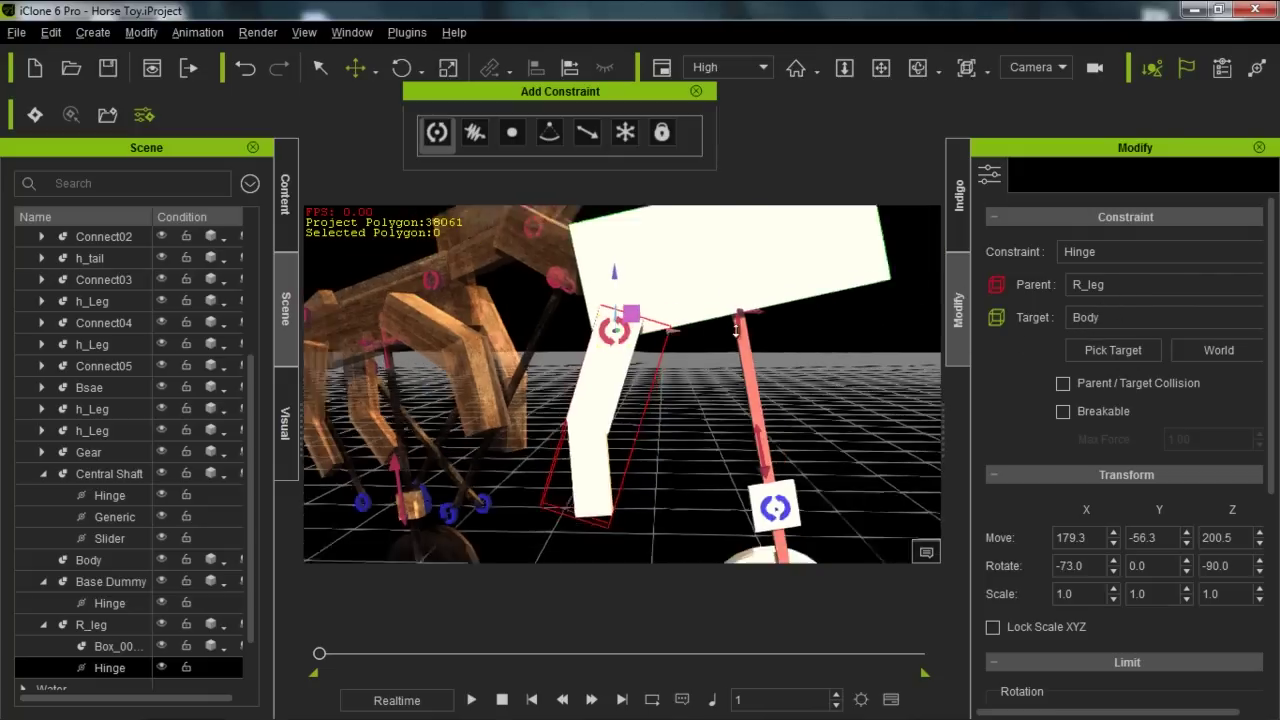
{"action": "left_click", "coordinate": [472, 700]}
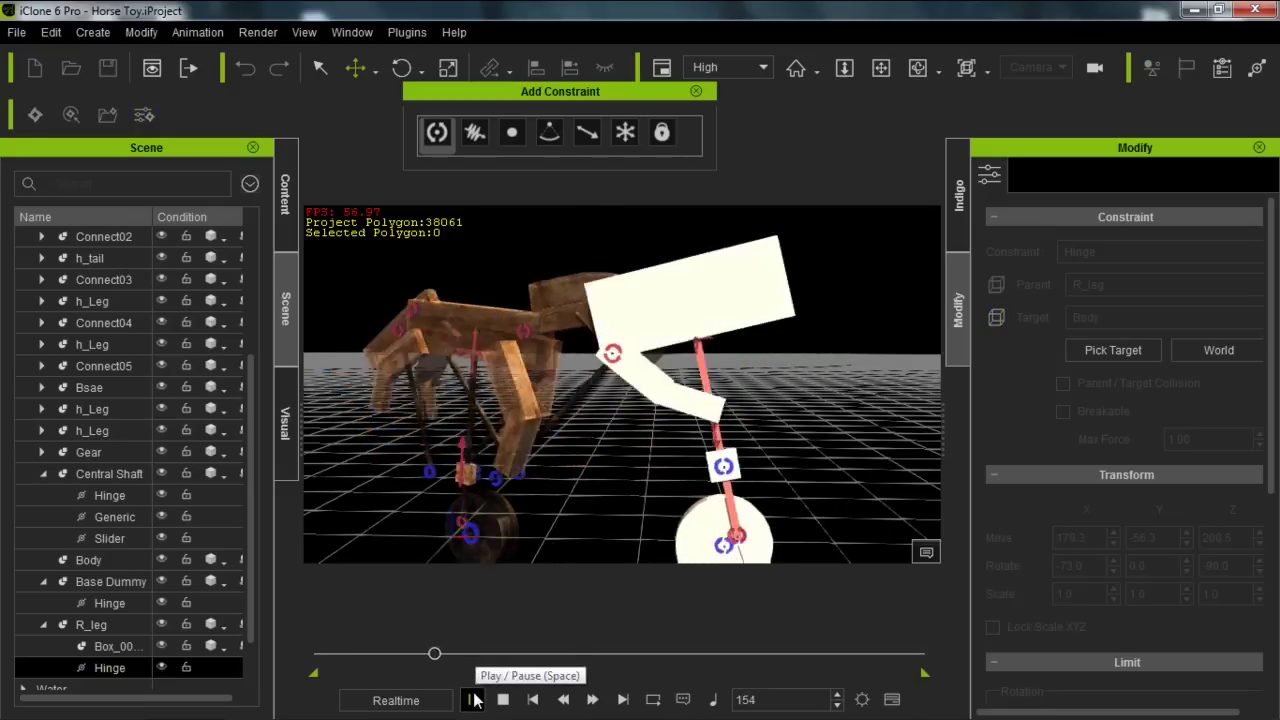
{"action": "left_click", "coordinate": [502, 700]}
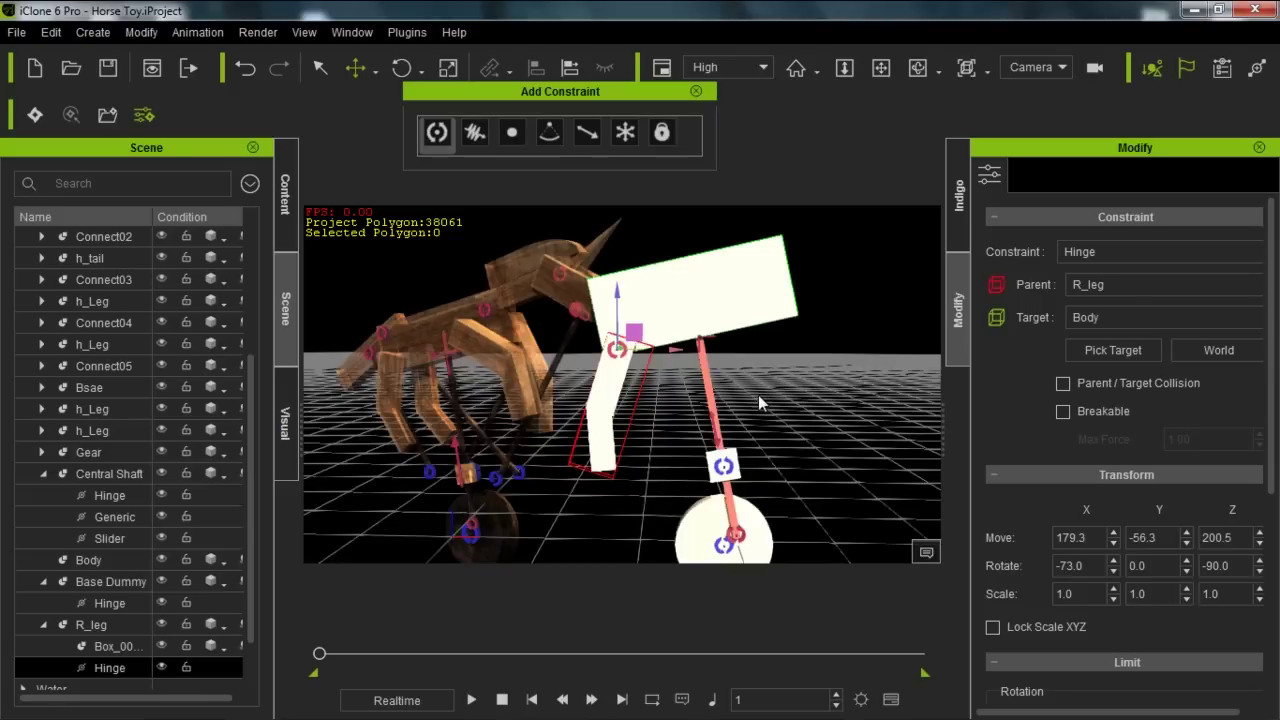
{"action": "right_click_drag", "start_coordinate": [761, 401], "coordinate": [695, 395]}
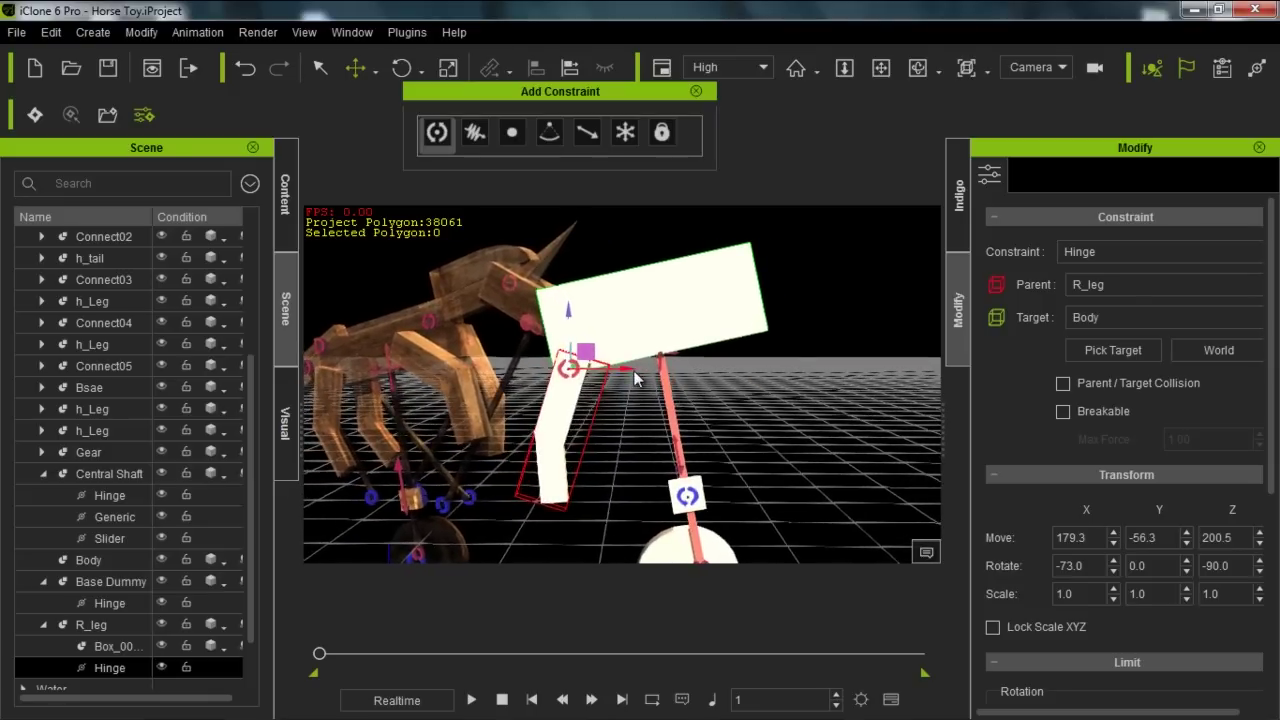
Step: Duplicate R_leg to about X 333 under the Body's opposite end and set the copy's Z rotation to 180
{"action": "left_click_drag", "start_coordinate": [624, 371], "coordinate": [732, 366], "text": "shift"}
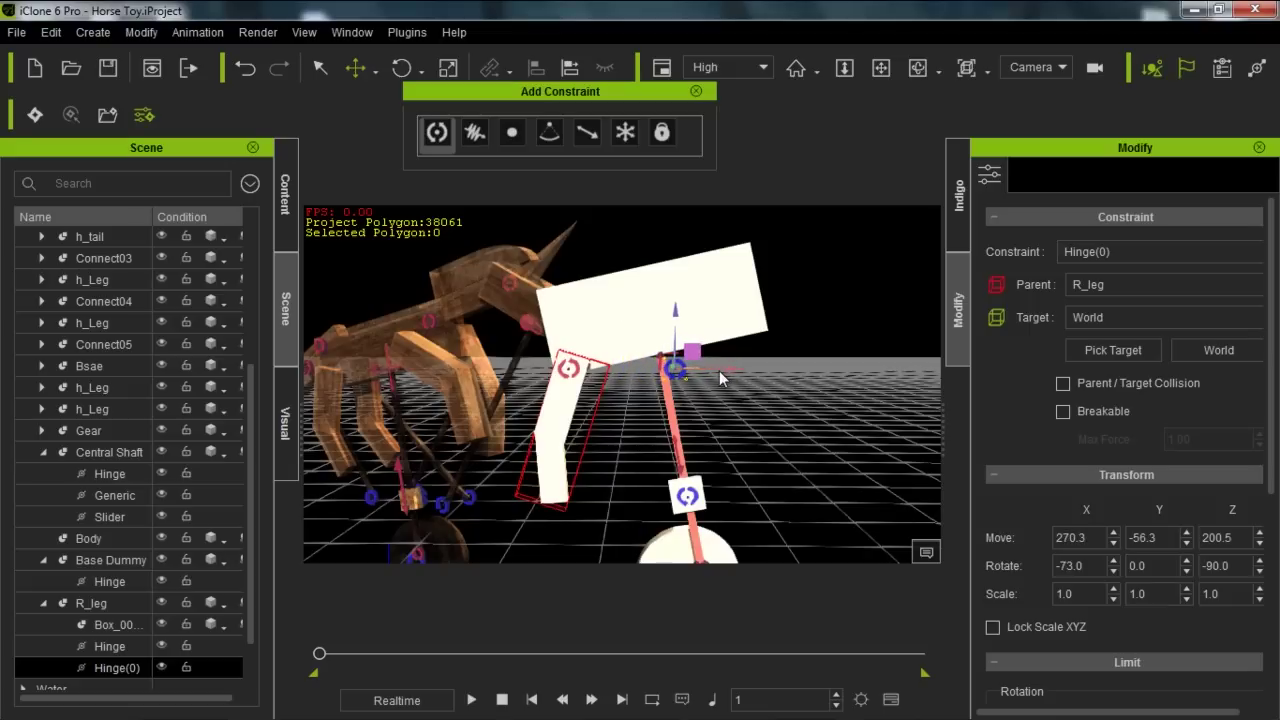
{"action": "left_click", "coordinate": [714, 376]}
{"action": "left_click", "coordinate": [567, 414]}
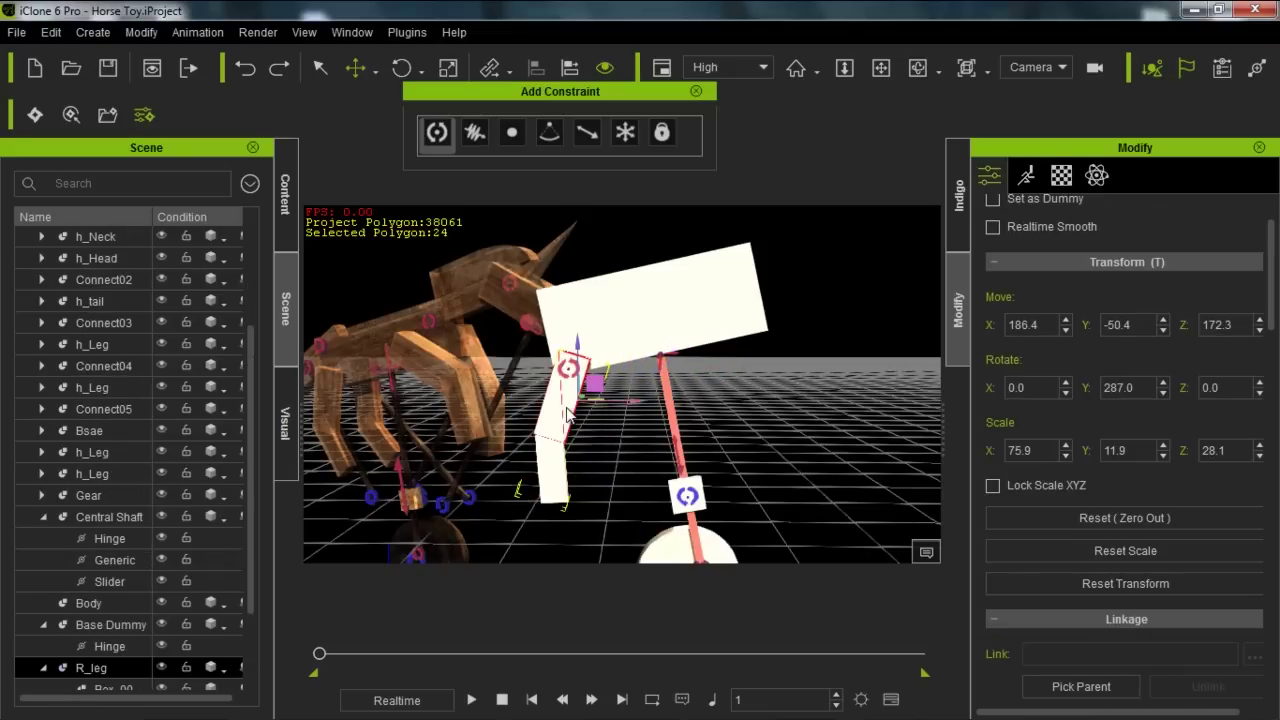
{"action": "left_click_drag", "start_coordinate": [649, 401], "coordinate": [801, 398], "text": "shift"}
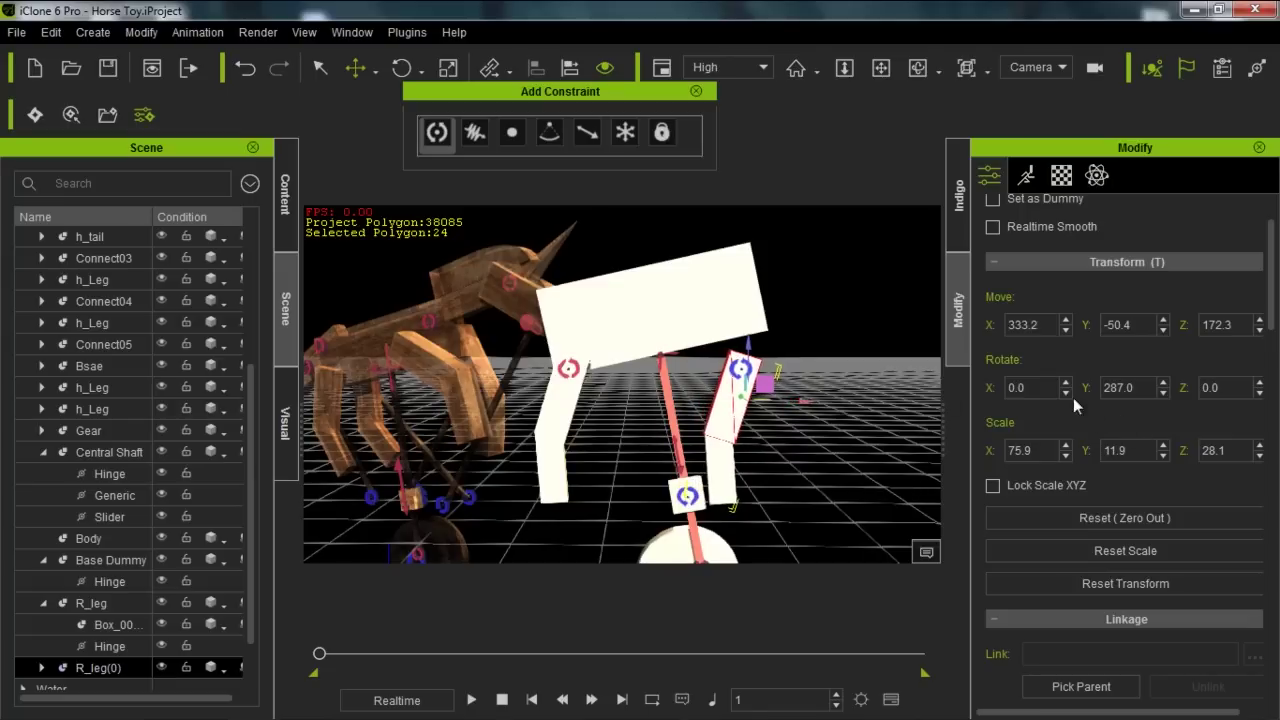
{"action": "left_click", "coordinate": [1206, 390]}
{"action": "type", "text": "180"}
{"action": "key", "text": "Return"}
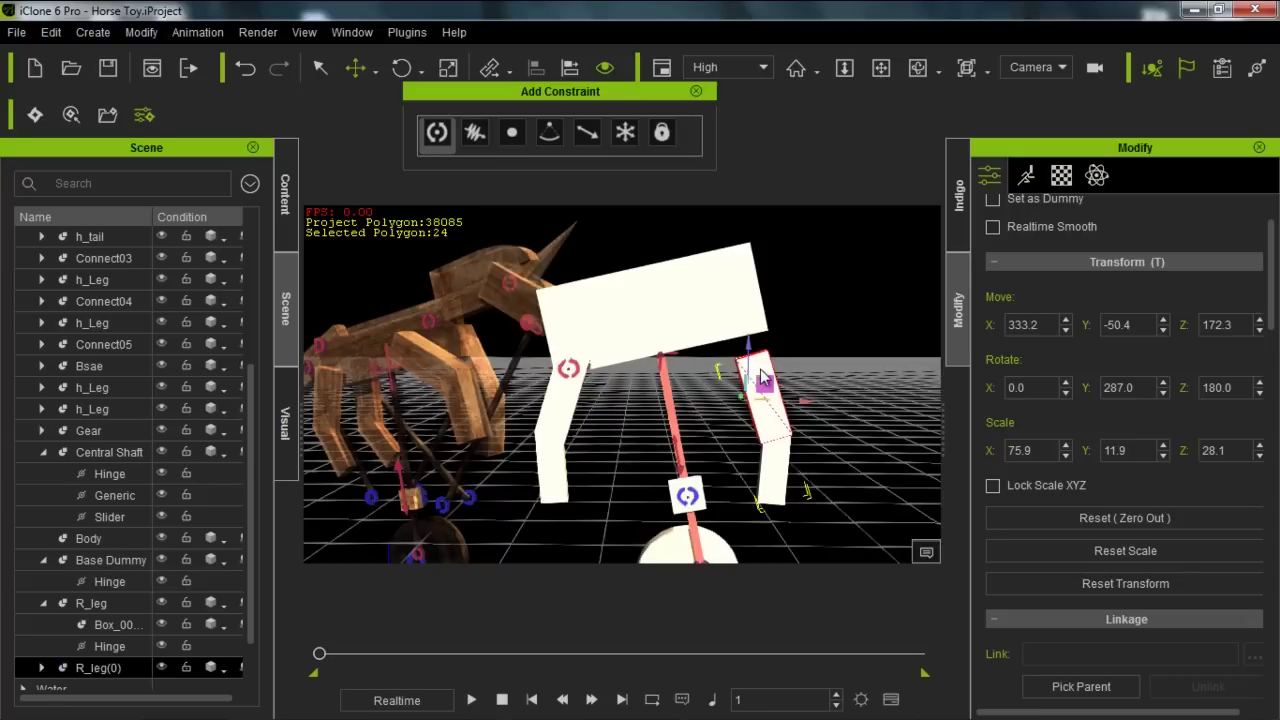
Step: Move the duplicated leg up to overlap the Body's corner, about X 325 and Z 212, and rotate it to about 314 on Y
{"action": "left_click_drag", "start_coordinate": [766, 385], "coordinate": [760, 343]}
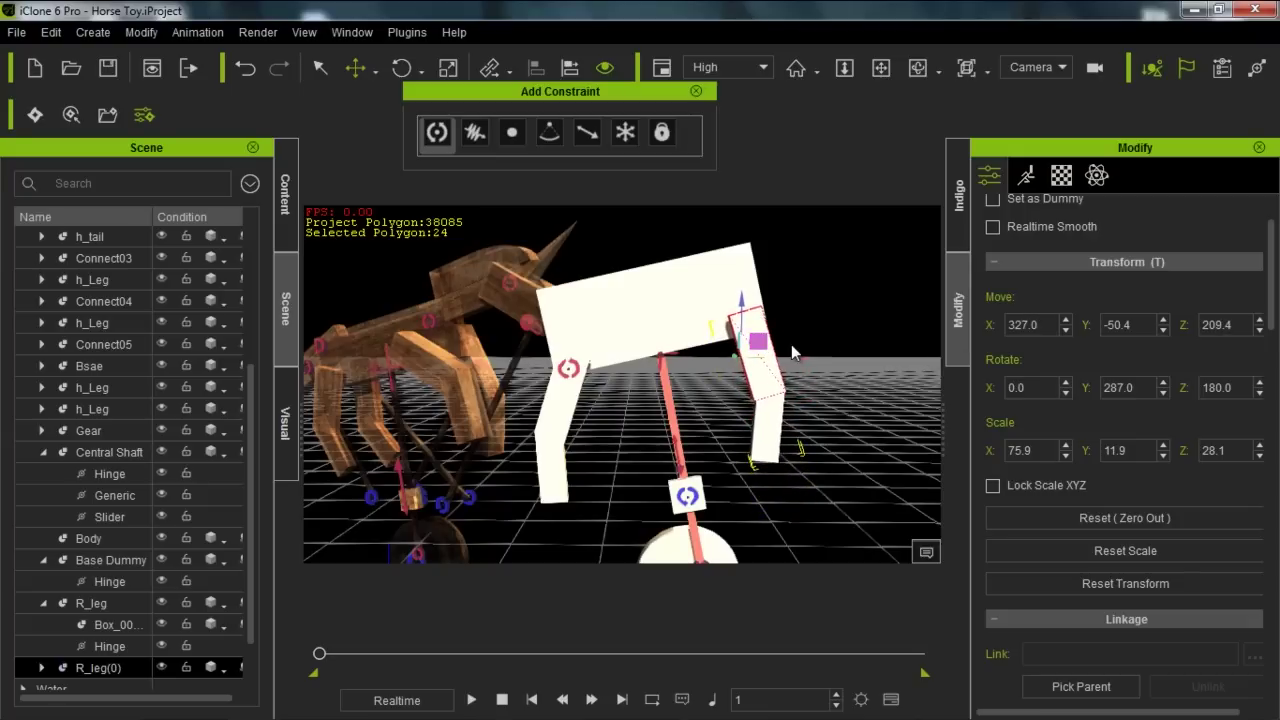
{"action": "key", "text": "e"}
{"action": "left_click_drag", "start_coordinate": [792, 346], "coordinate": [757, 339]}
{"action": "key", "text": "w"}
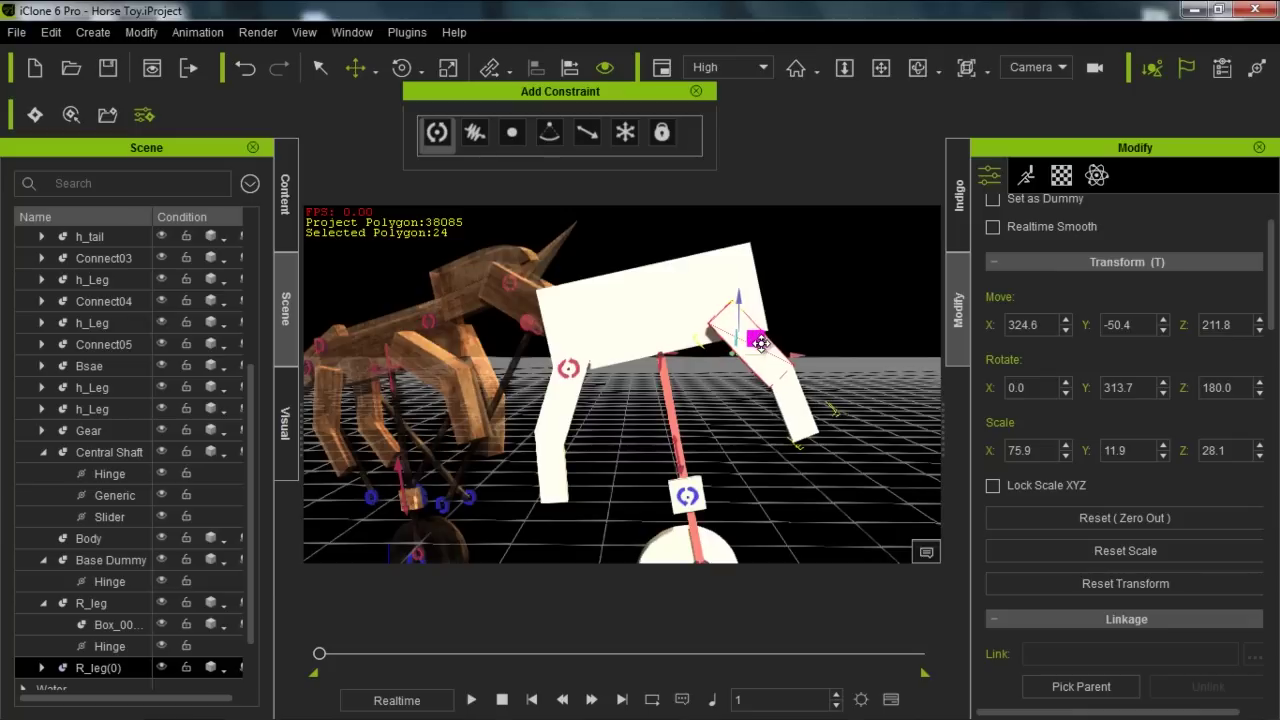
Step: Rename the duplicated leg as F_leg in the scene list
{"action": "scroll", "coordinate": [251, 458], "scroll_direction": "down", "scroll_amount": 1}
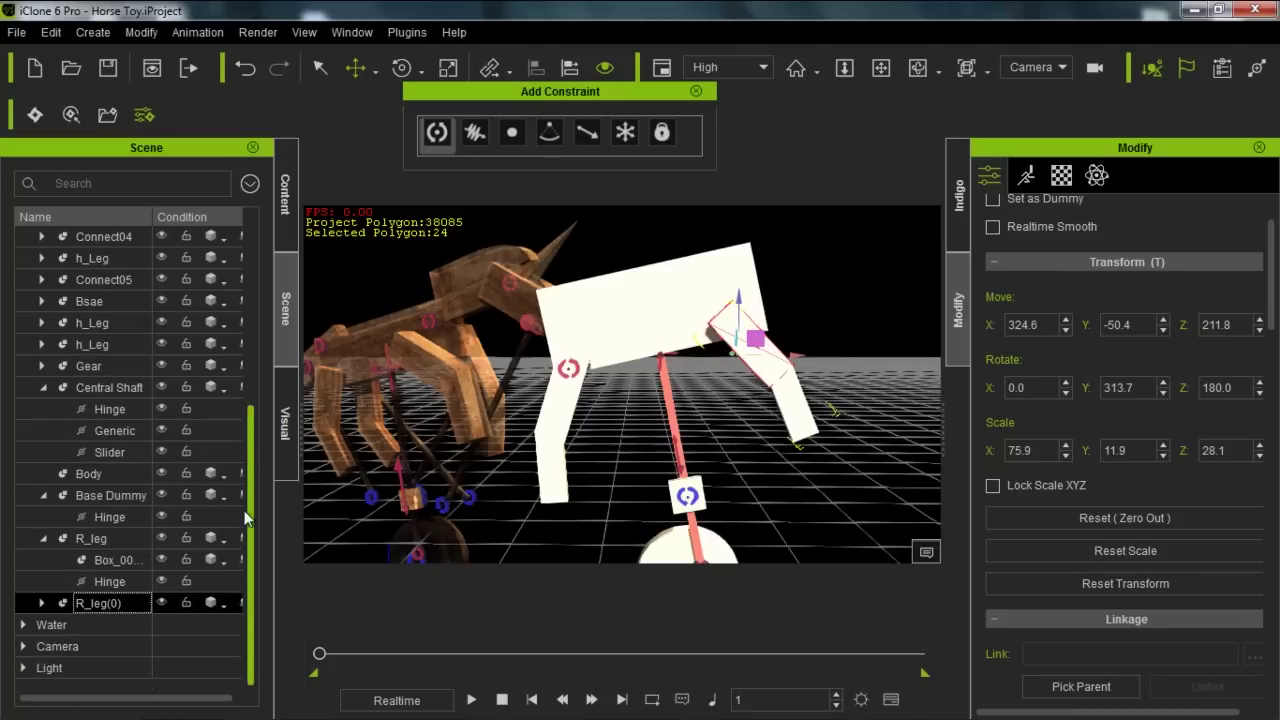
{"action": "double_click", "coordinate": [97, 603]}
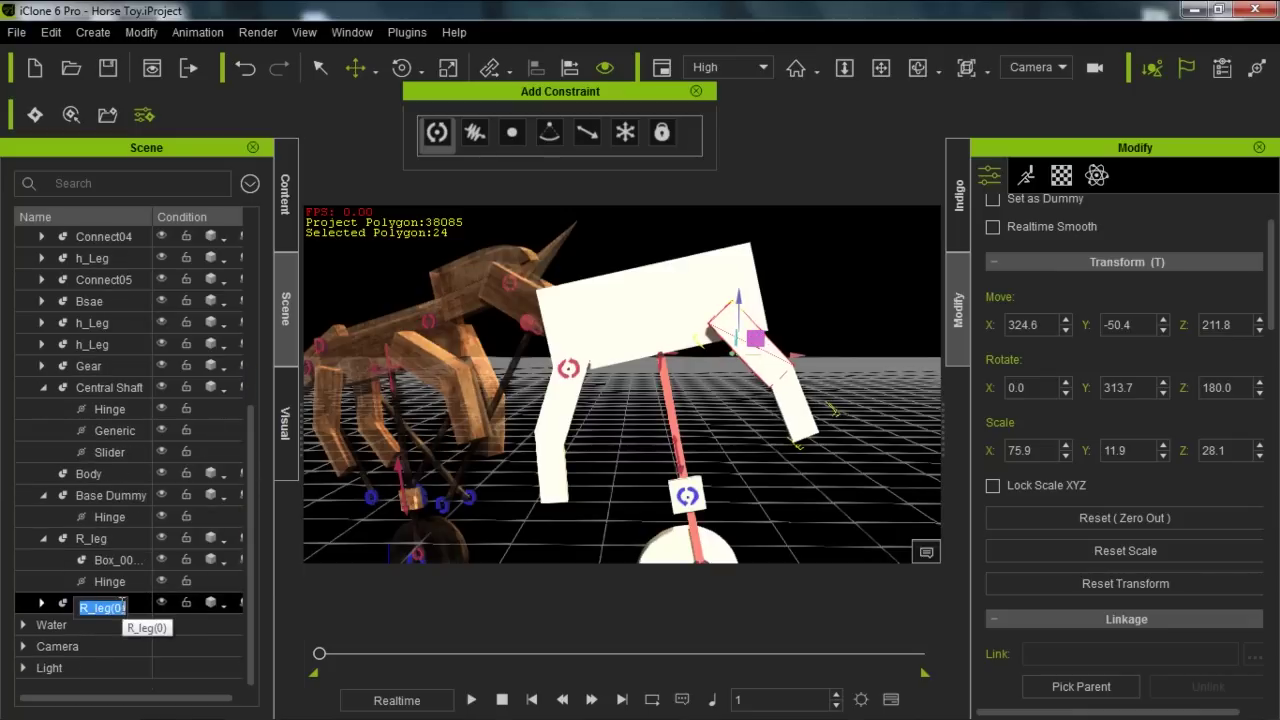
{"action": "type", "text": "F_leg"}
{"action": "key", "text": "Return"}
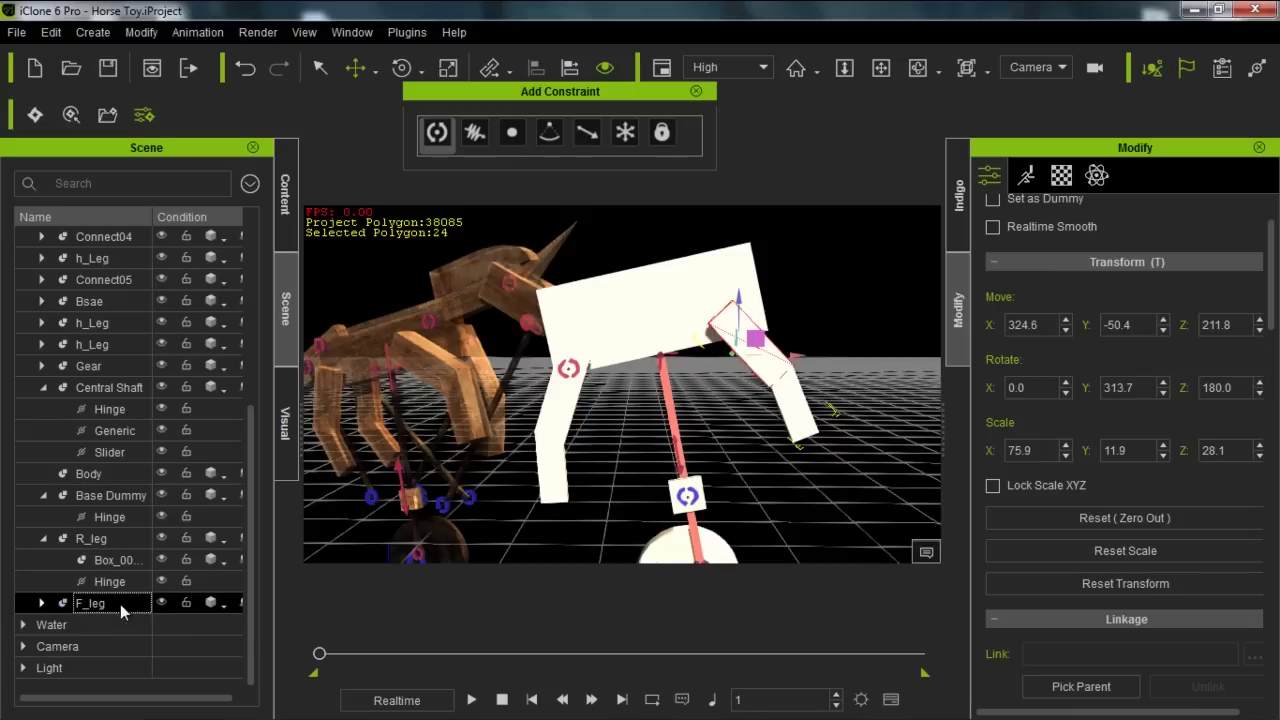
Step: Set Body as the target of F_leg's Hinge constraint, then play the simulation to check both legs and stop it
{"action": "left_click", "coordinate": [41, 603]}
{"action": "left_click", "coordinate": [108, 646]}
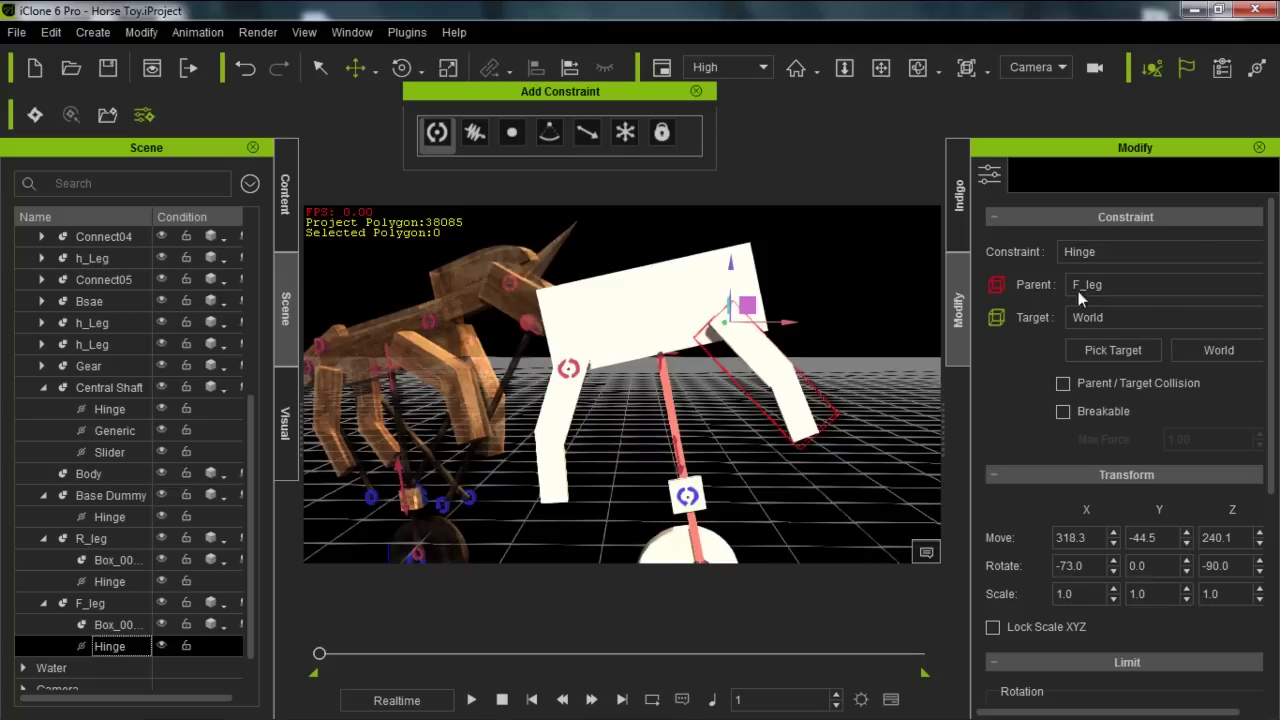
{"action": "left_click", "coordinate": [1124, 349]}
{"action": "left_click", "coordinate": [686, 305]}
{"action": "left_click", "coordinate": [471, 700]}
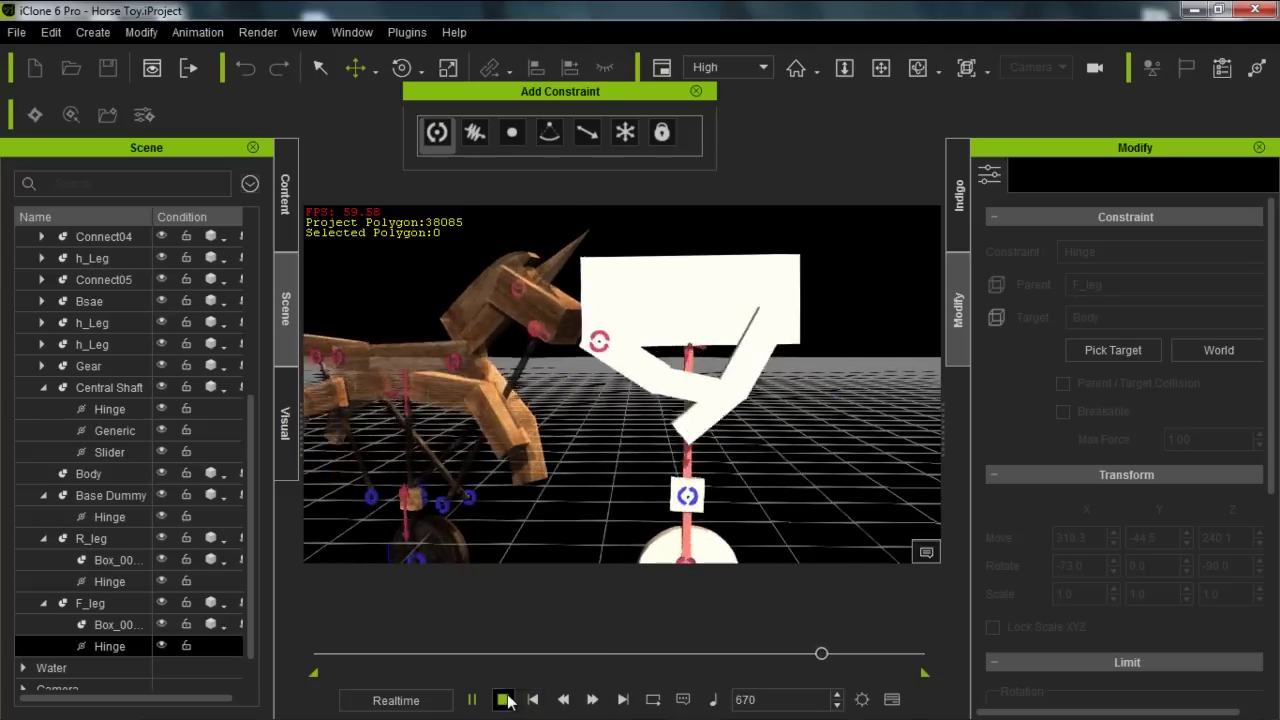
{"action": "left_click", "coordinate": [503, 700]}
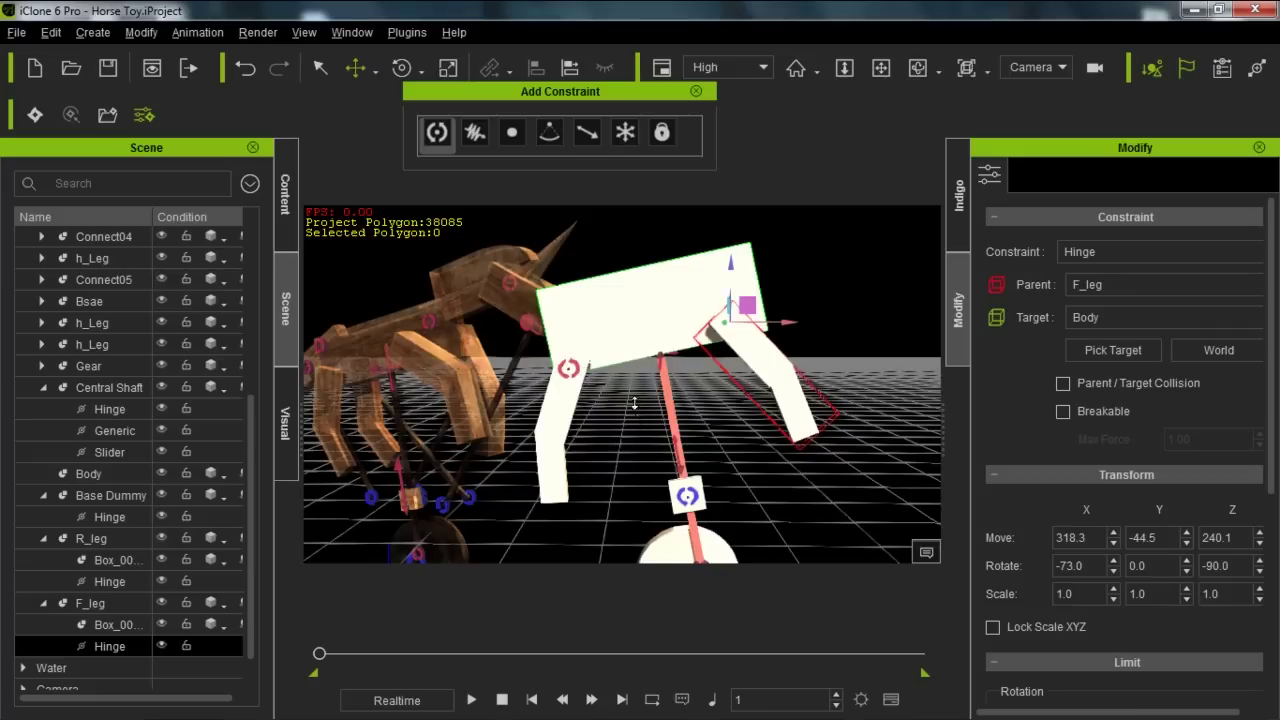
Step: Make the X-axis rotation unlimited on the Hinge constraints of both R_leg and F_leg
{"action": "scroll", "coordinate": [637, 420], "scroll_direction": "up", "scroll_amount": 3}
{"action": "left_click", "coordinate": [548, 362]}
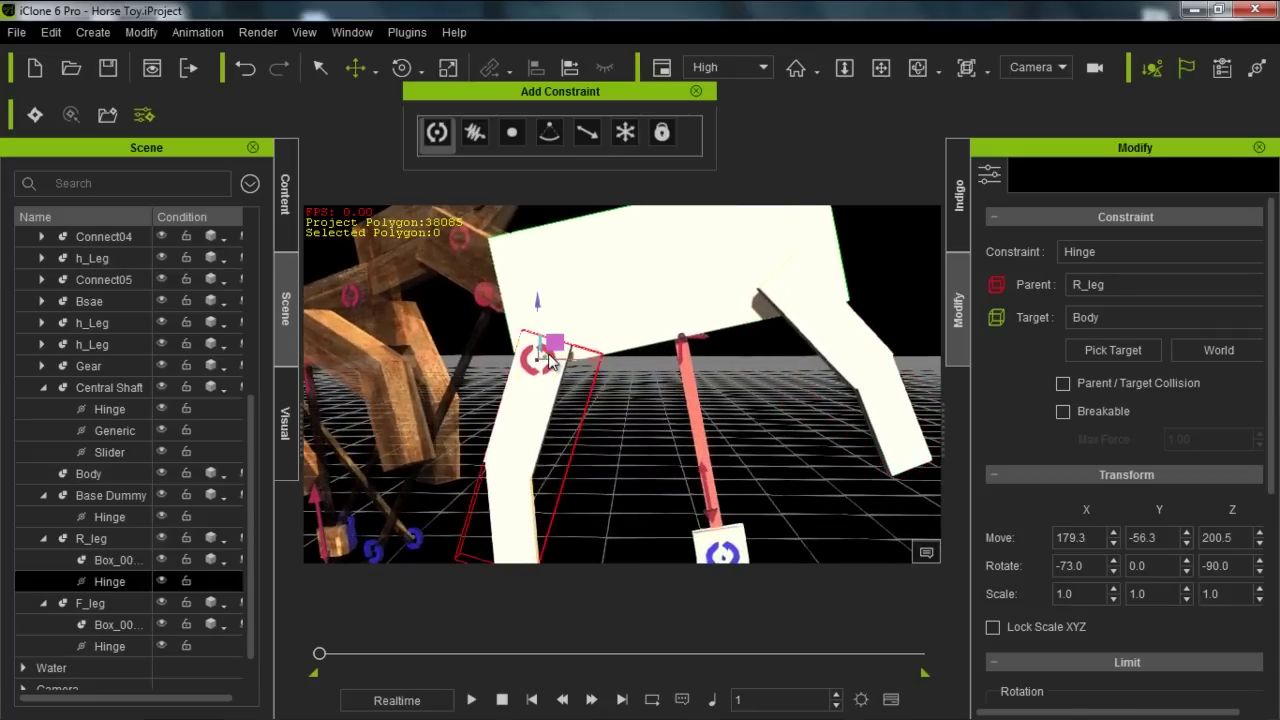
{"action": "scroll", "coordinate": [1245, 497], "scroll_direction": "down", "scroll_amount": 5}
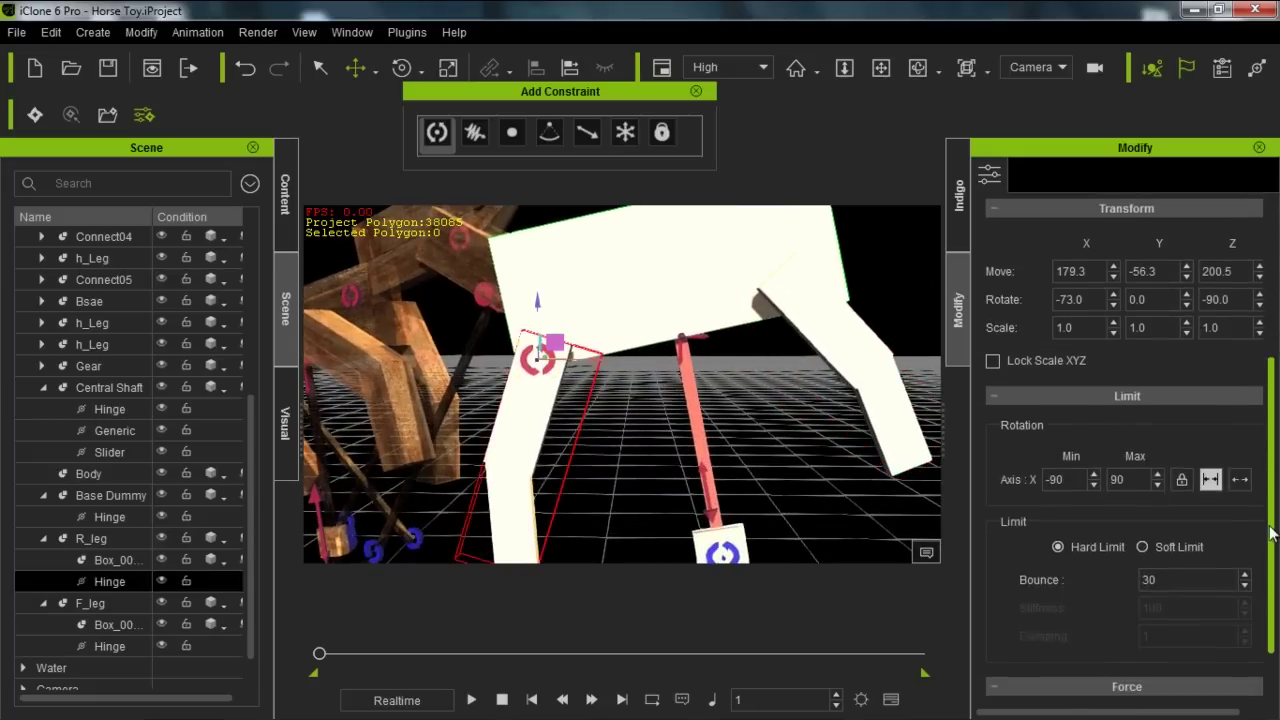
{"action": "left_click", "coordinate": [1239, 456]}
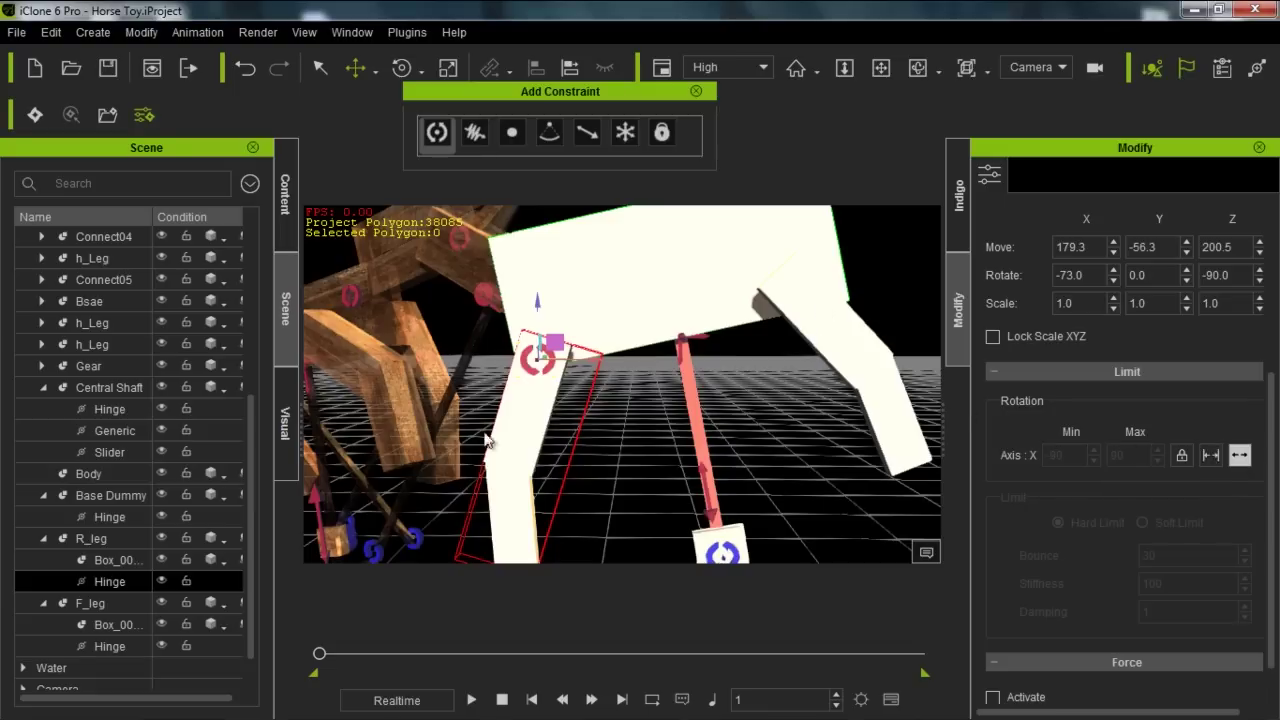
{"action": "left_click", "coordinate": [100, 603]}
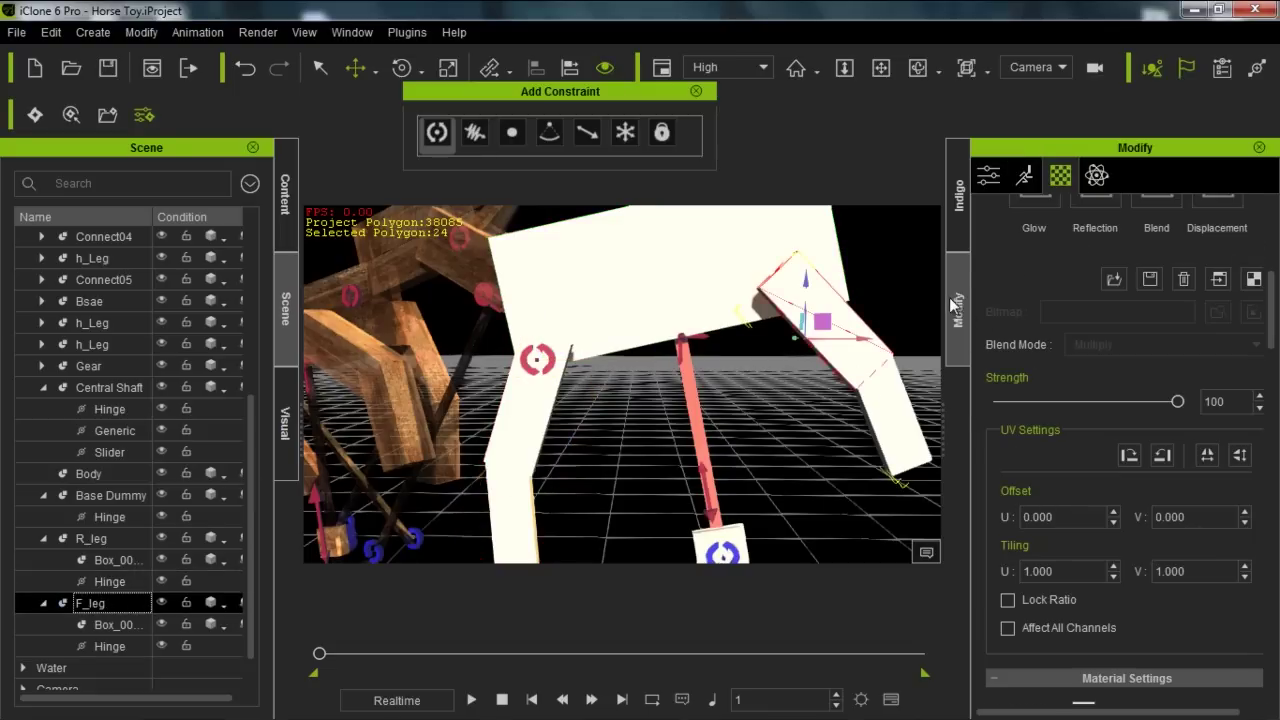
{"action": "left_click", "coordinate": [110, 646]}
{"action": "left_click", "coordinate": [1239, 455]}
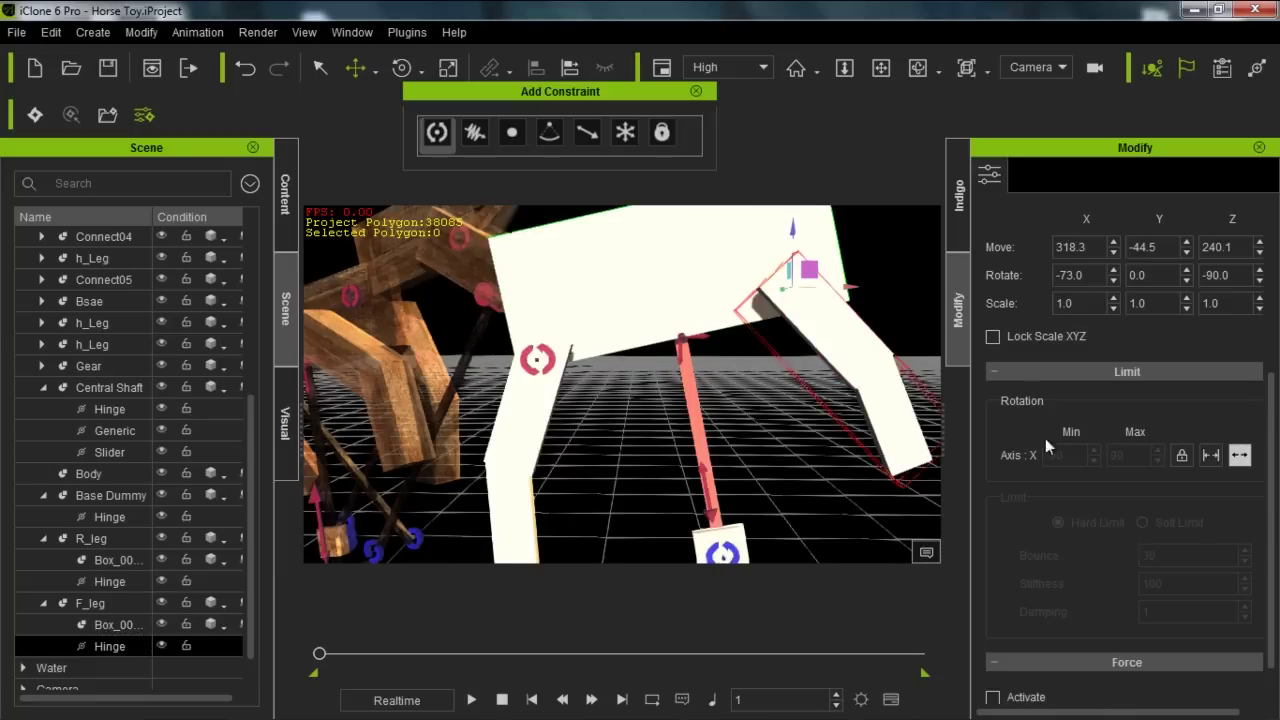
Step: Examine the Horse Toy's Connect05 rod and the placement of its two hinges using the Constraint Manager
{"action": "middle_click_drag", "start_coordinate": [487, 382], "coordinate": [700, 337]}
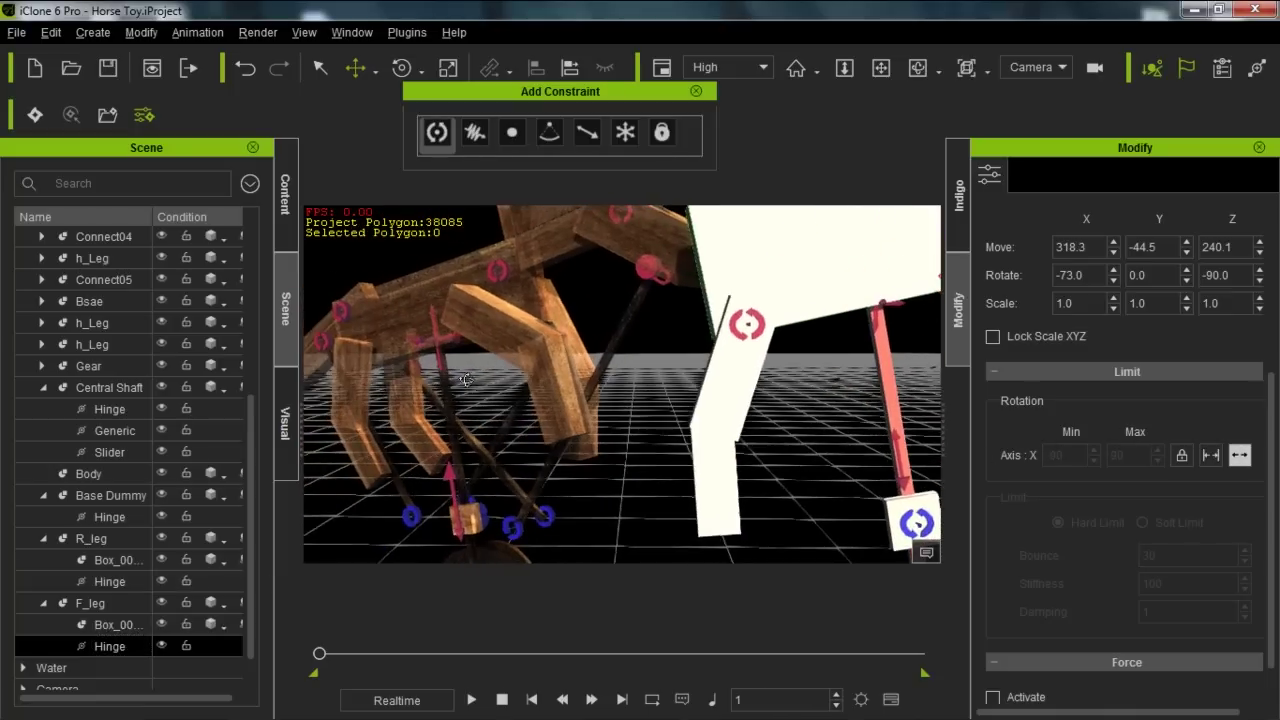
{"action": "right_click_drag", "start_coordinate": [540, 390], "coordinate": [591, 394]}
{"action": "middle_click_drag", "start_coordinate": [591, 394], "coordinate": [645, 367]}
{"action": "right_click_drag", "start_coordinate": [645, 367], "coordinate": [693, 346]}
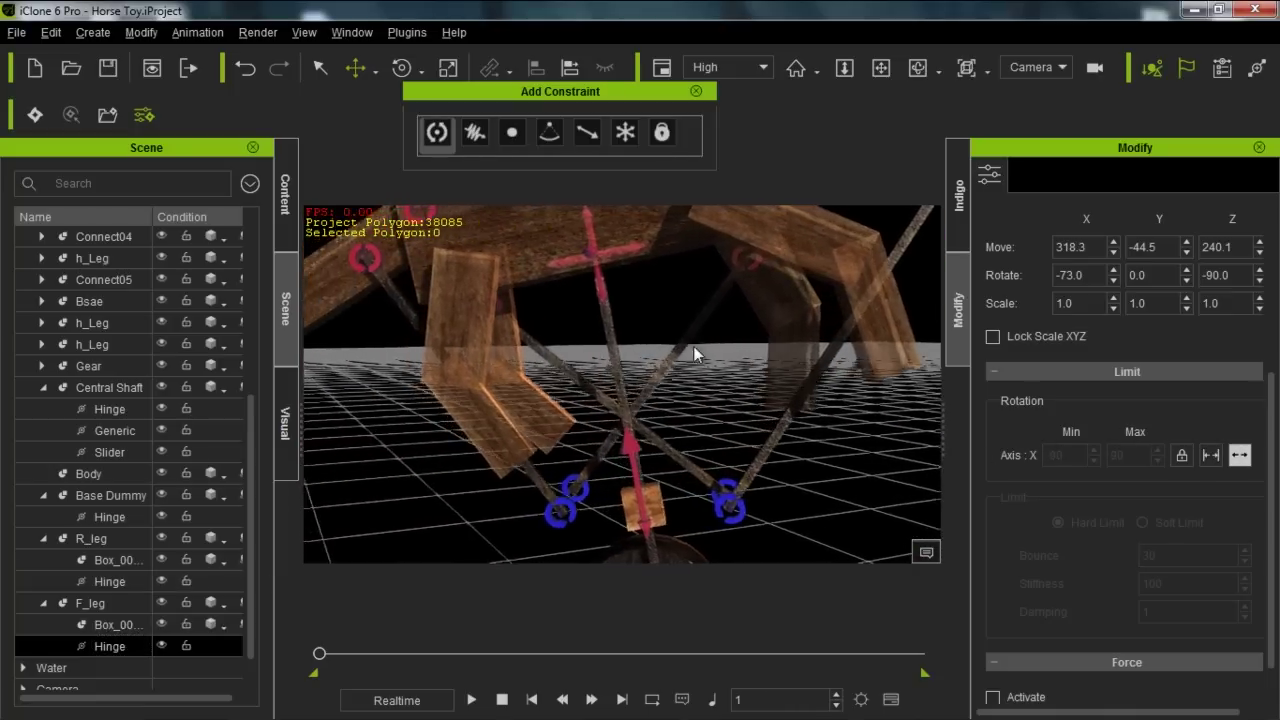
{"action": "left_click", "coordinate": [682, 455]}
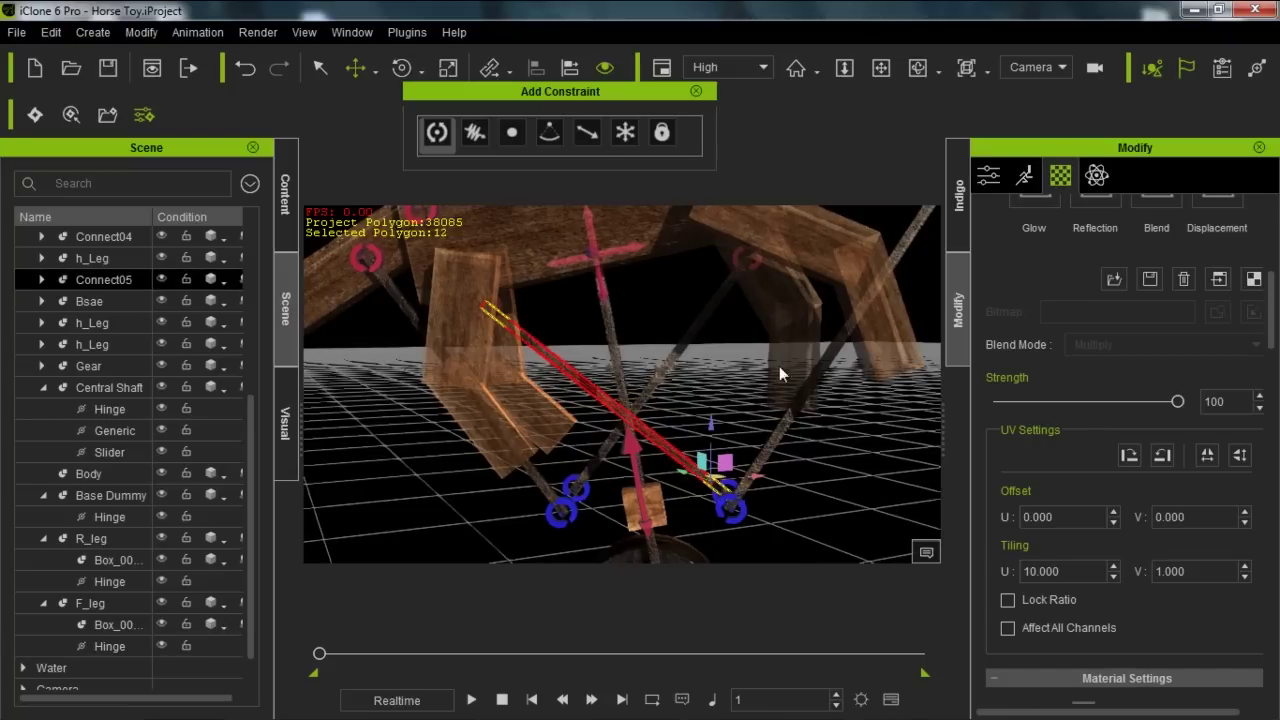
{"action": "left_click", "coordinate": [1097, 177]}
{"action": "scroll", "coordinate": [1272, 345], "scroll_direction": "down", "scroll_amount": 6}
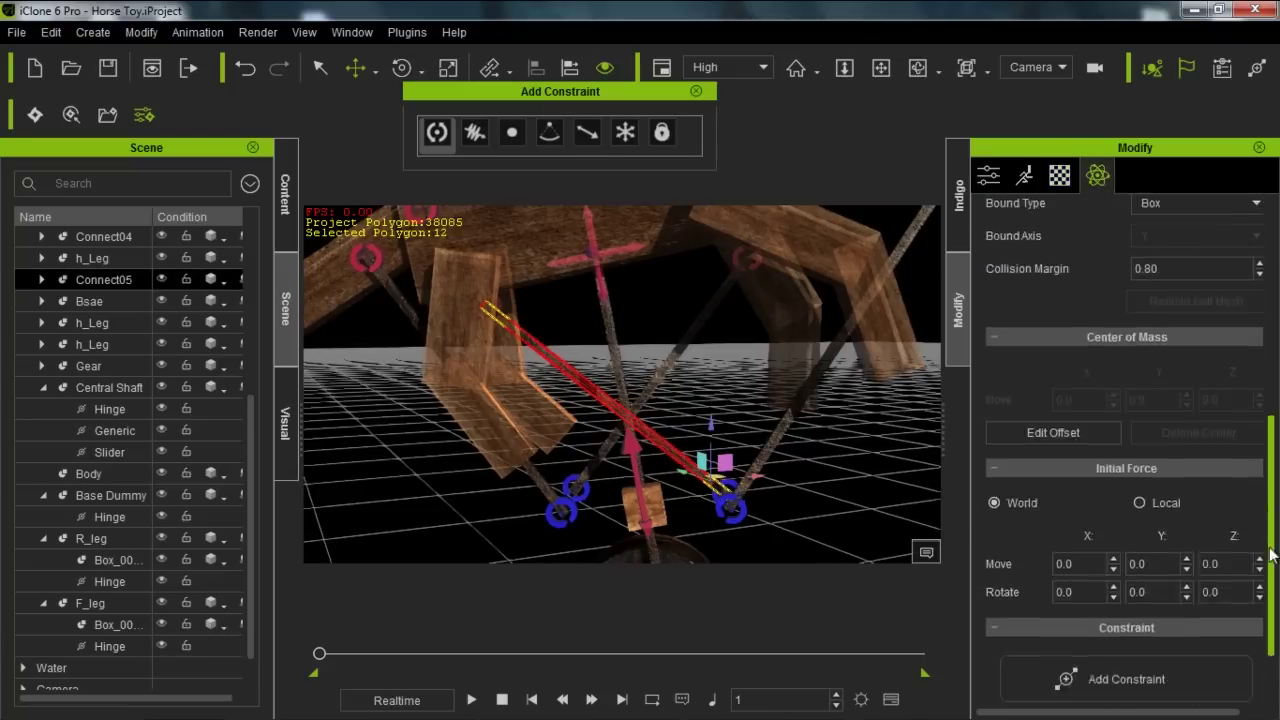
{"action": "left_click", "coordinate": [1148, 644]}
{"action": "left_click", "coordinate": [896, 200]}
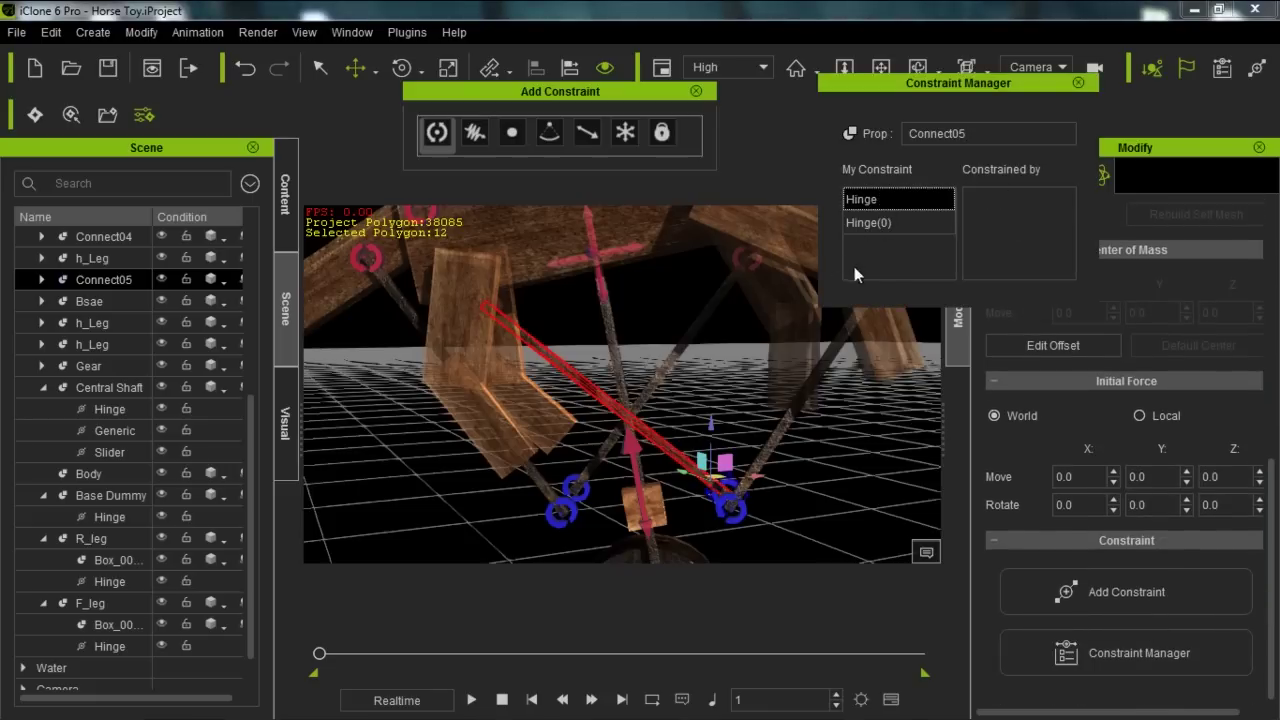
{"action": "left_click", "coordinate": [874, 228]}
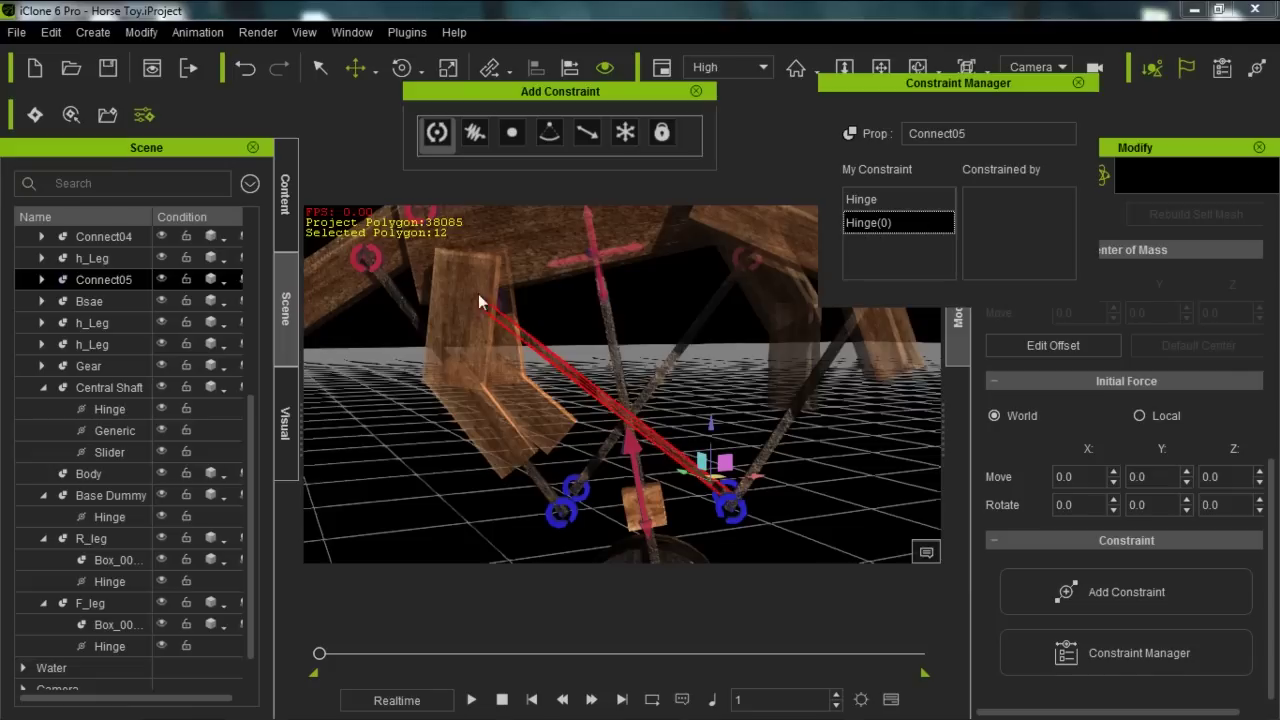
{"action": "mouse_move", "coordinate": [645, 338]}
{"action": "right_mouse_down"}
{"action": "mouse_move", "coordinate": [697, 342]}
{"action": "mouse_move", "coordinate": [688, 366]}
{"action": "mouse_move", "coordinate": [662, 348]}
{"action": "right_mouse_up"}
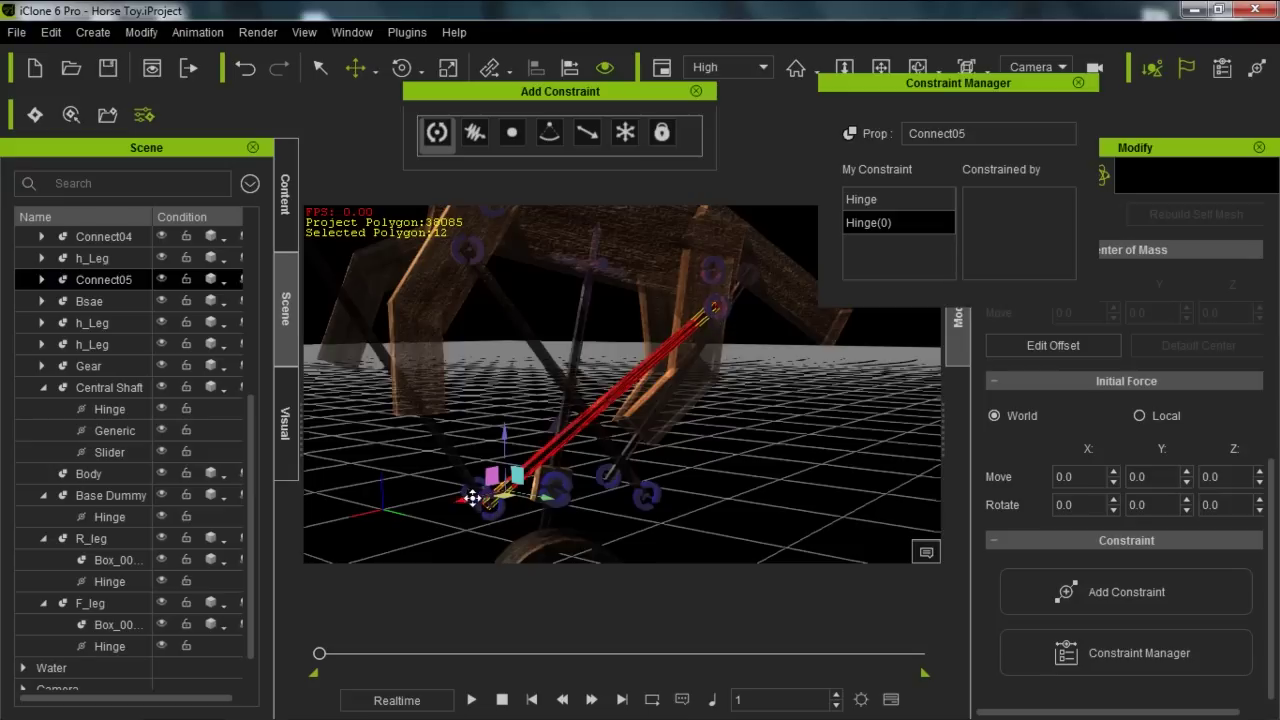
Step: Close the Constraint Manager and duplicate the new toy's Central Shaft, placing the copy beside the Gear below R_leg
{"action": "right_click_drag", "start_coordinate": [494, 481], "coordinate": [652, 378], "text": "alt"}
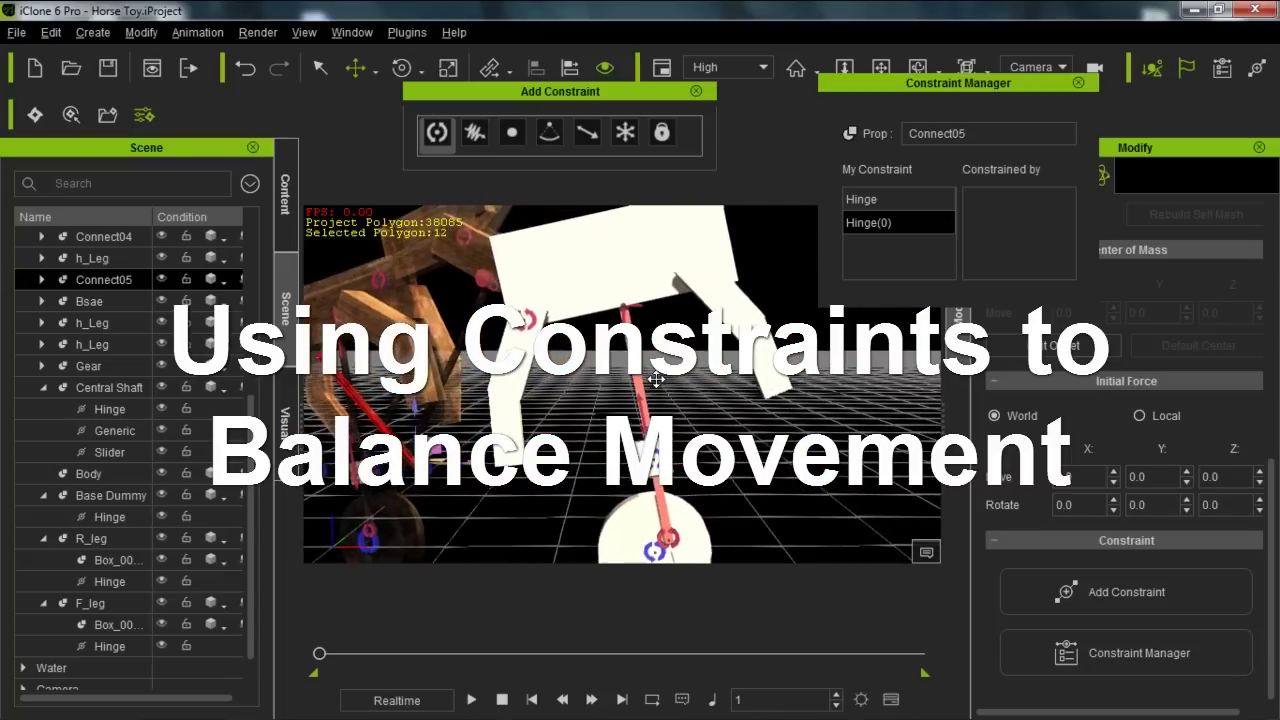
{"action": "left_click", "coordinate": [638, 362]}
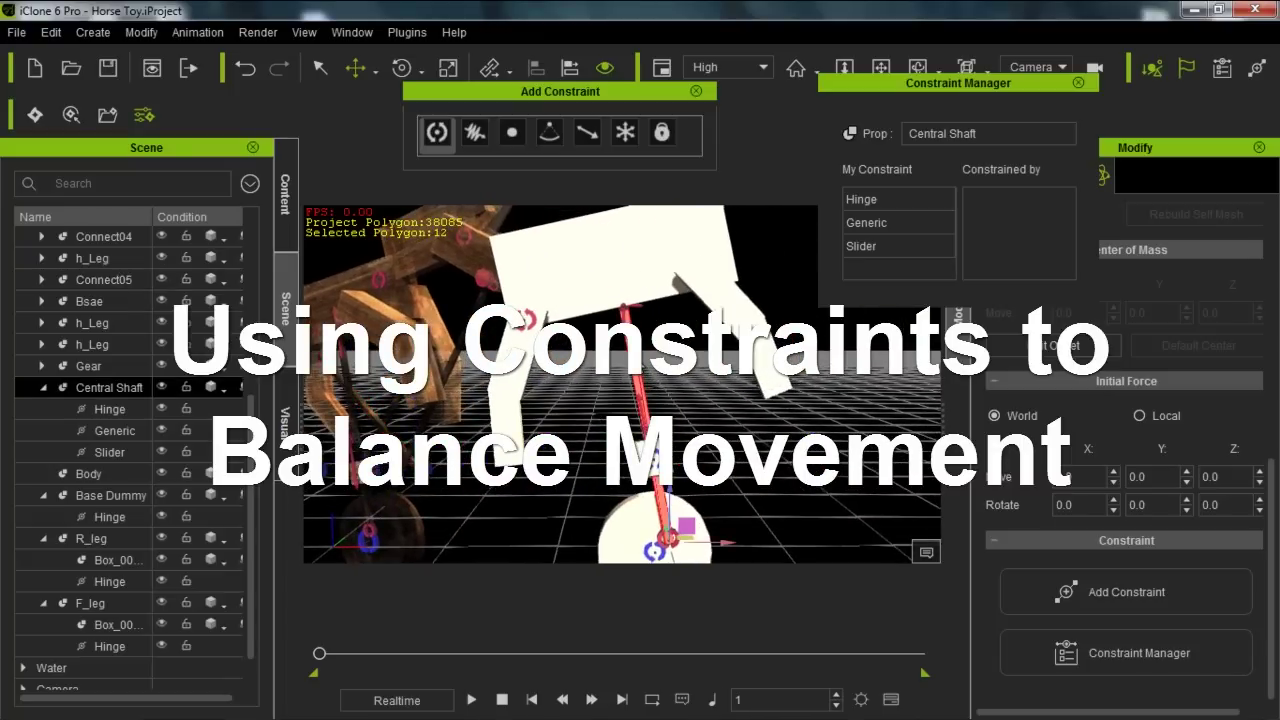
{"action": "left_click", "coordinate": [1077, 84]}
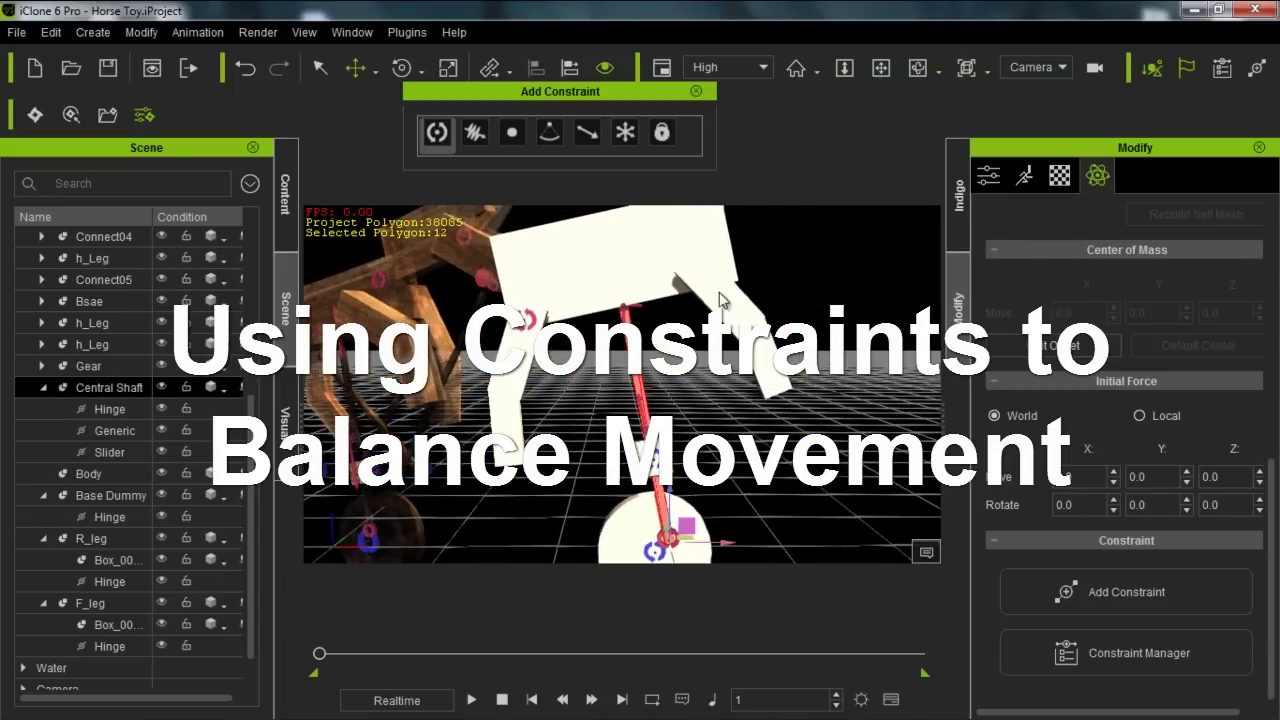
{"action": "scroll", "coordinate": [740, 443], "scroll_direction": "up", "scroll_amount": 3}
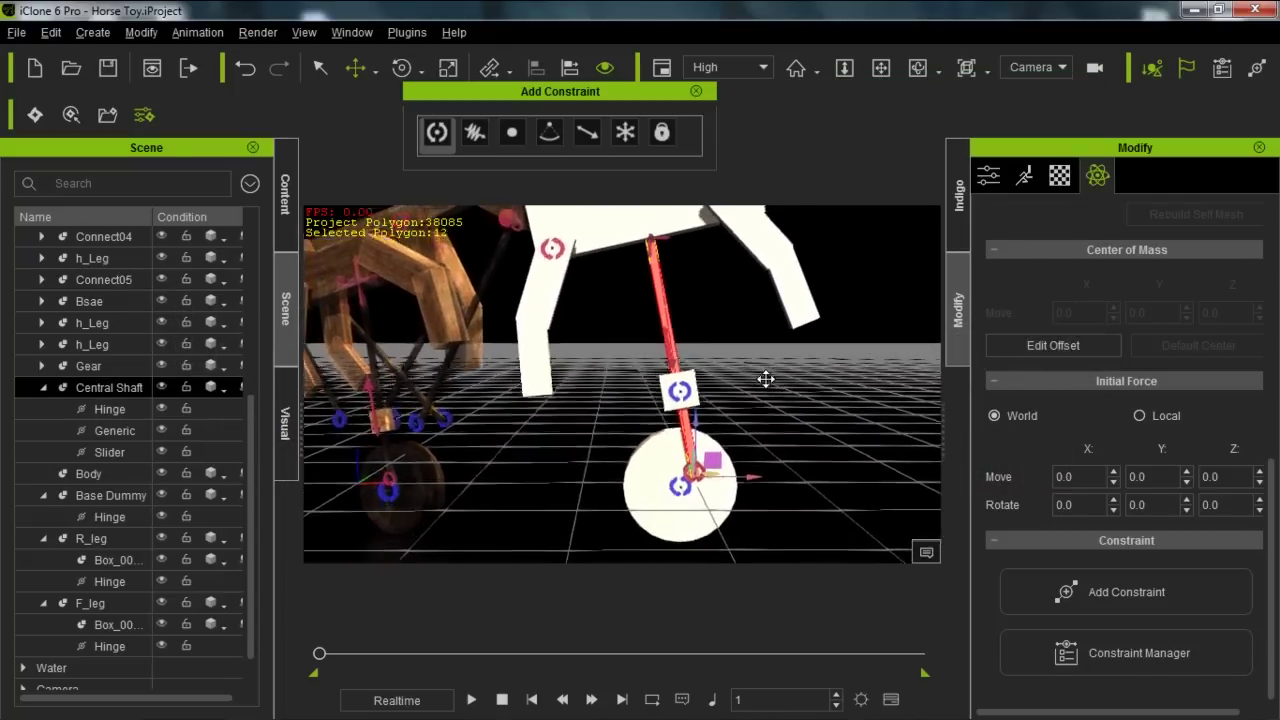
{"action": "left_click_drag", "start_coordinate": [747, 479], "coordinate": [670, 495], "text": "ctrl"}
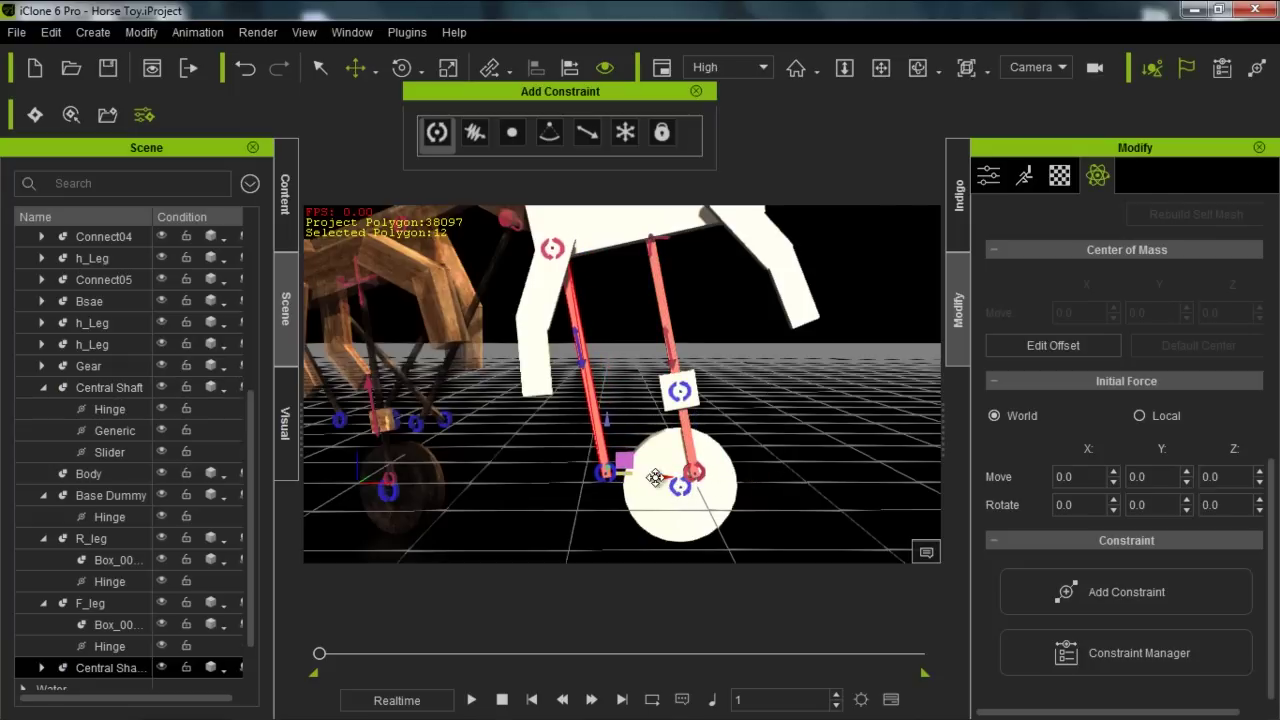
Step: Rename the duplicated Central Shaft as Rear_control in the scene list
{"action": "scroll", "coordinate": [257, 476], "scroll_direction": "down", "scroll_amount": 2}
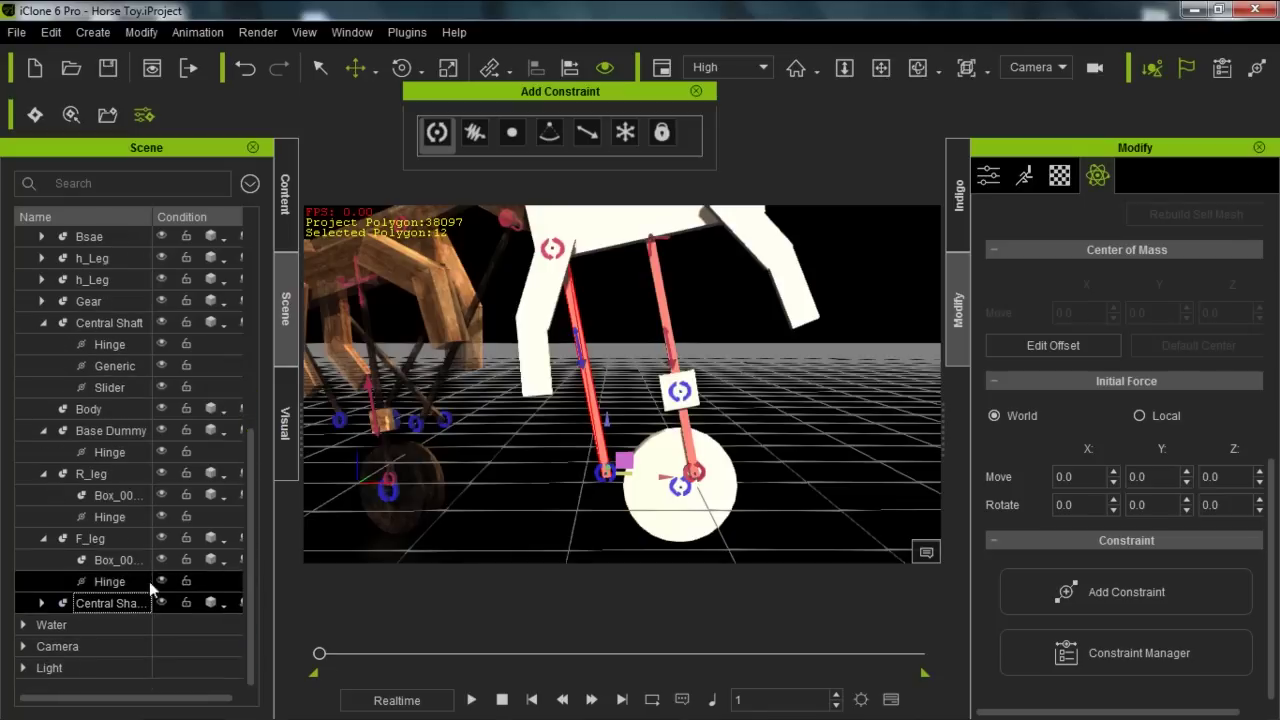
{"action": "double_click", "coordinate": [118, 606]}
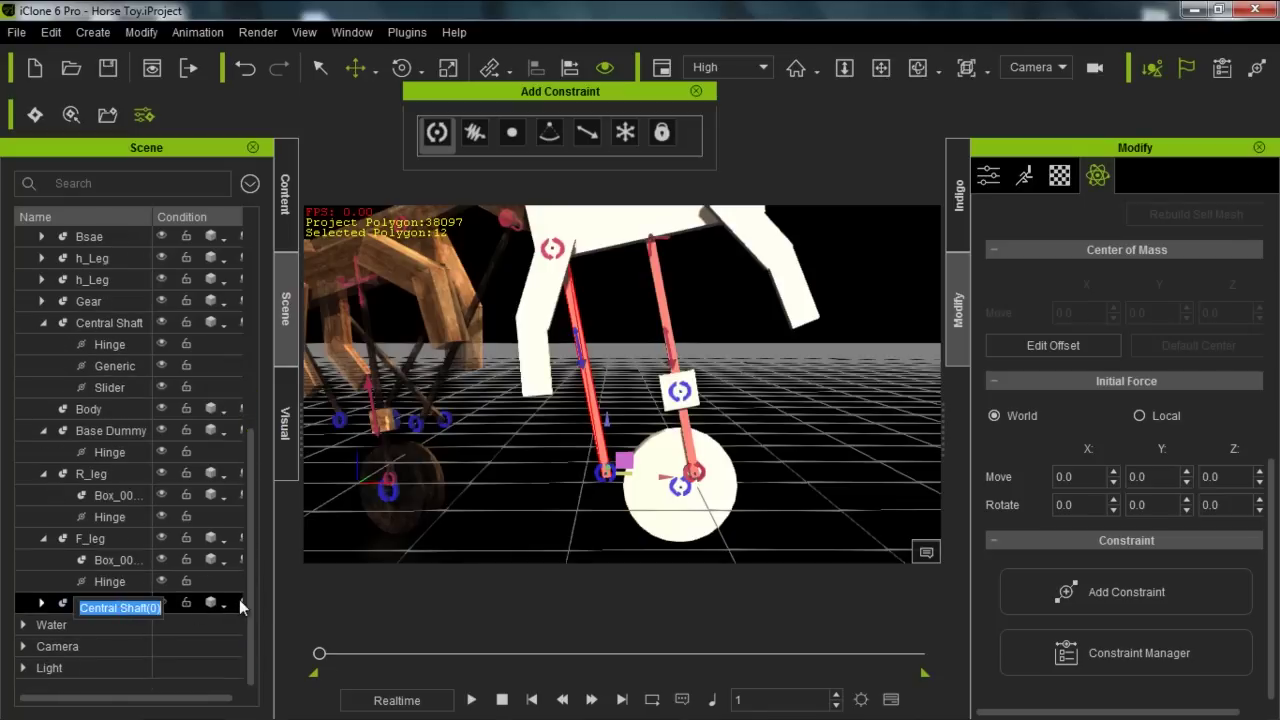
{"action": "type", "text": "Rear_"}
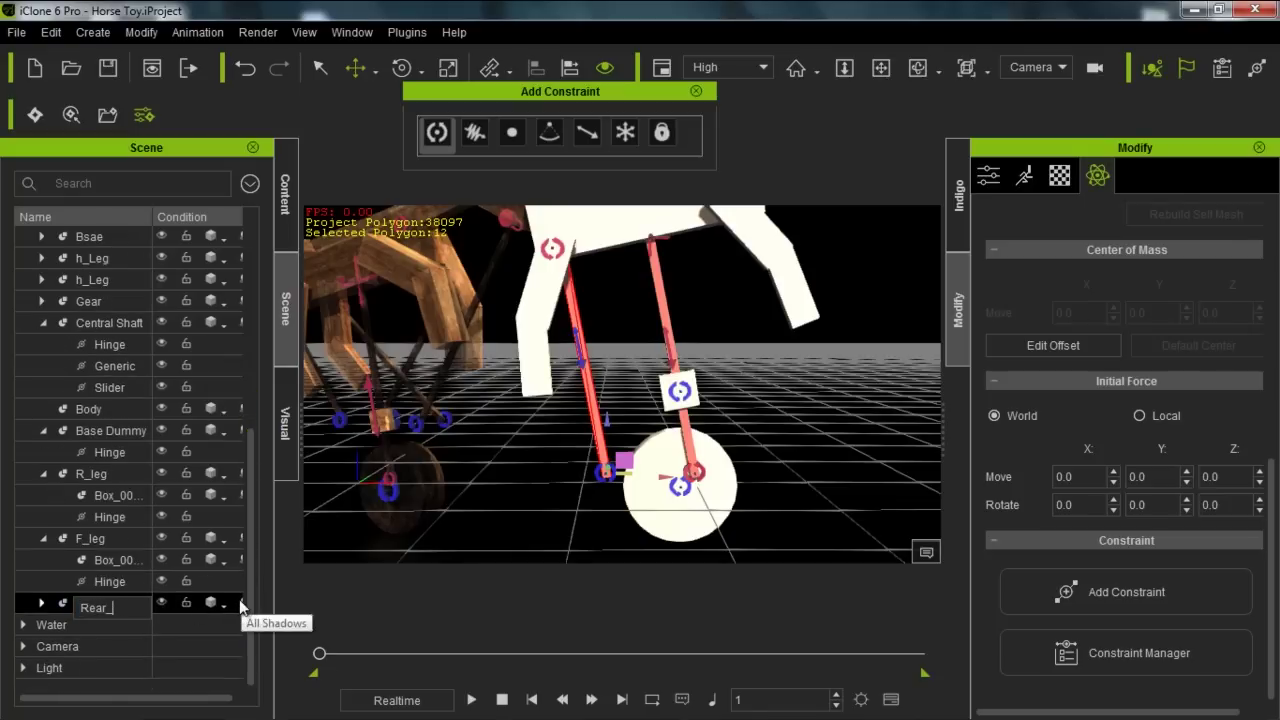
{"action": "type", "text": "control"}
{"action": "key", "text": "Return"}
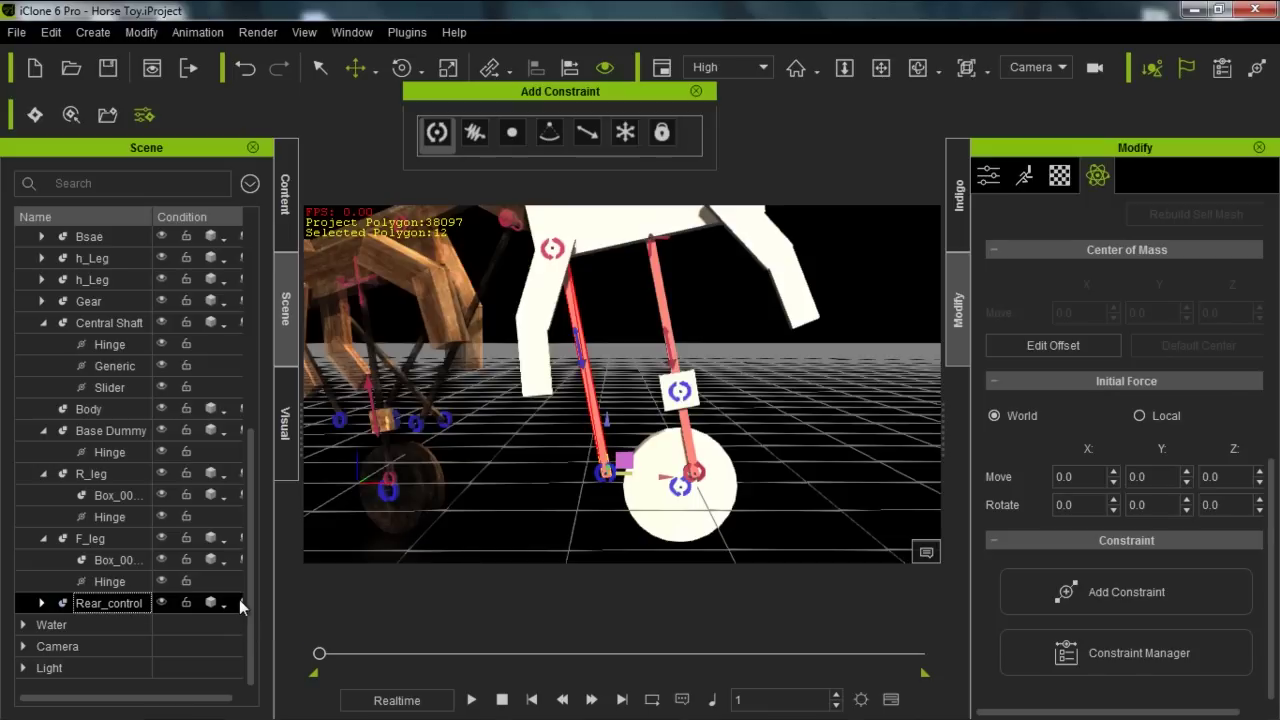
Step: Delete the inherited Hinge, Generic and Slider constraints from Rear_control
{"action": "left_click", "coordinate": [41, 604]}
{"action": "left_click", "coordinate": [113, 625]}
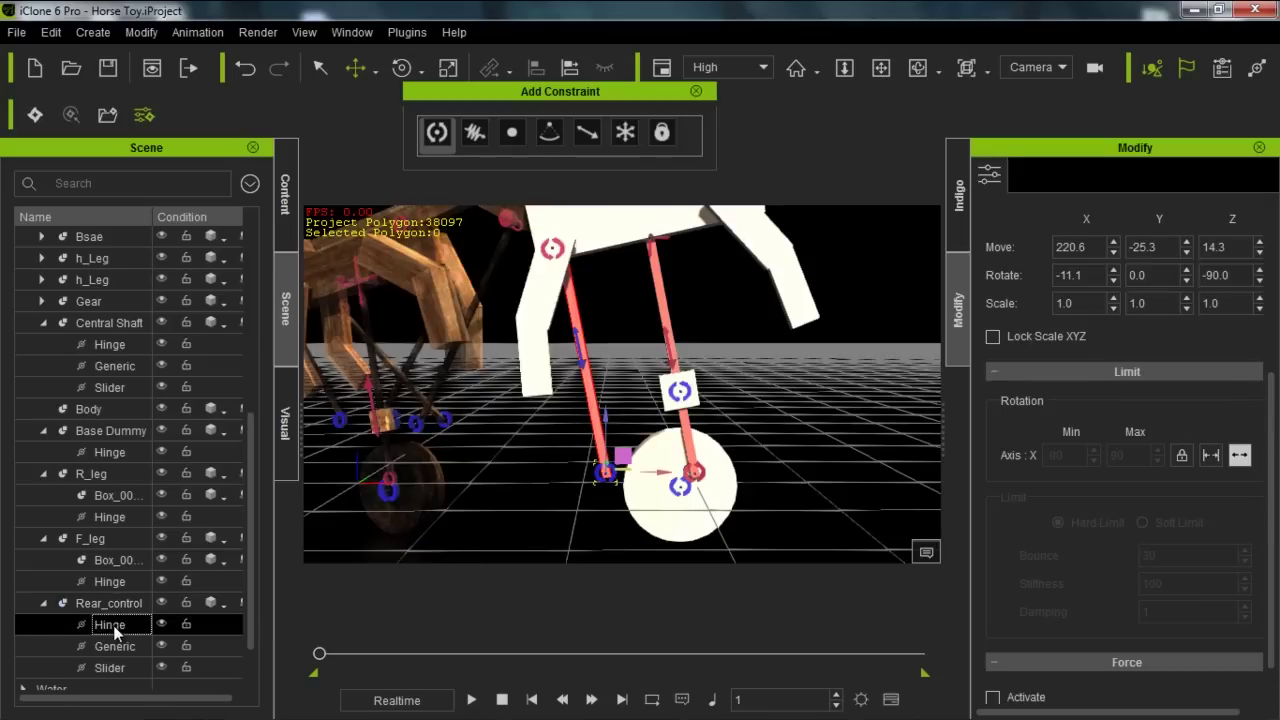
{"action": "key", "text": "Delete"}
{"action": "left_click", "coordinate": [118, 626]}
{"action": "key", "text": "Delete"}
{"action": "left_click", "coordinate": [115, 625]}
{"action": "key", "text": "Delete"}
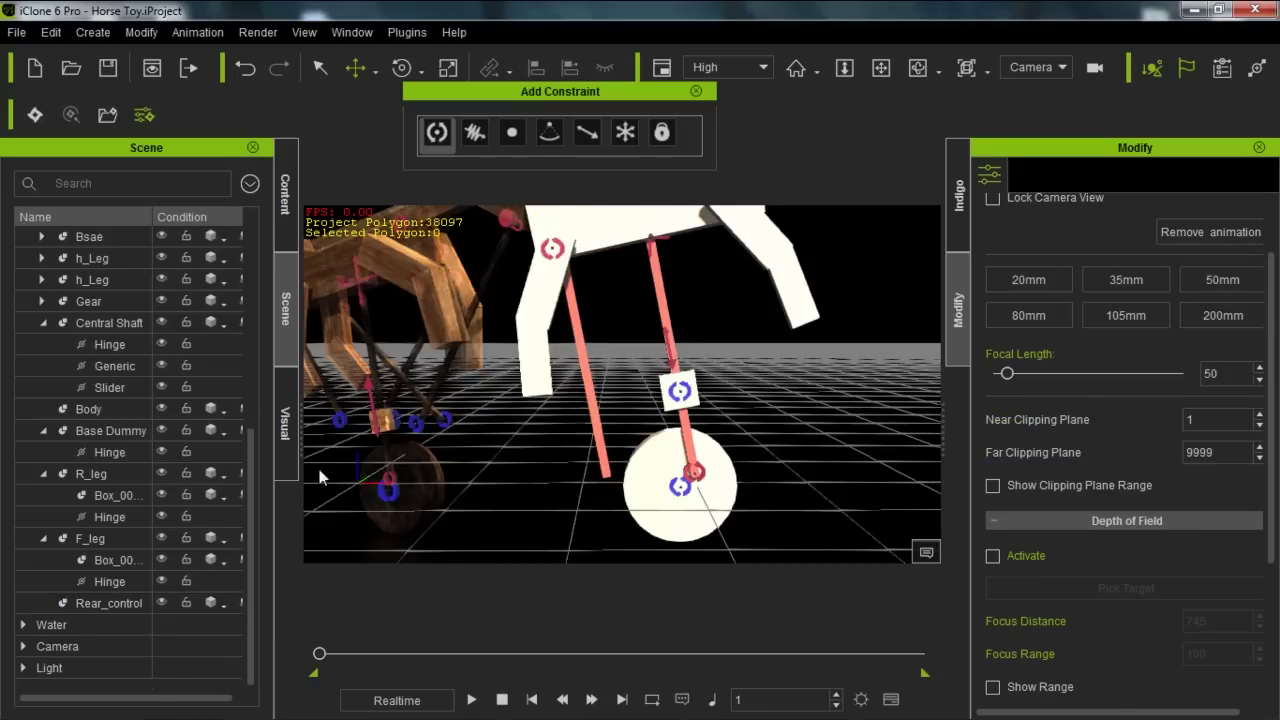
Step: Raise Rear_control to about Z 64.1 and rotate it to about 38 degrees on Y so it leans toward the F_leg
{"action": "left_click", "coordinate": [594, 408]}
{"action": "left_click_drag", "start_coordinate": [609, 446], "coordinate": [609, 355]}
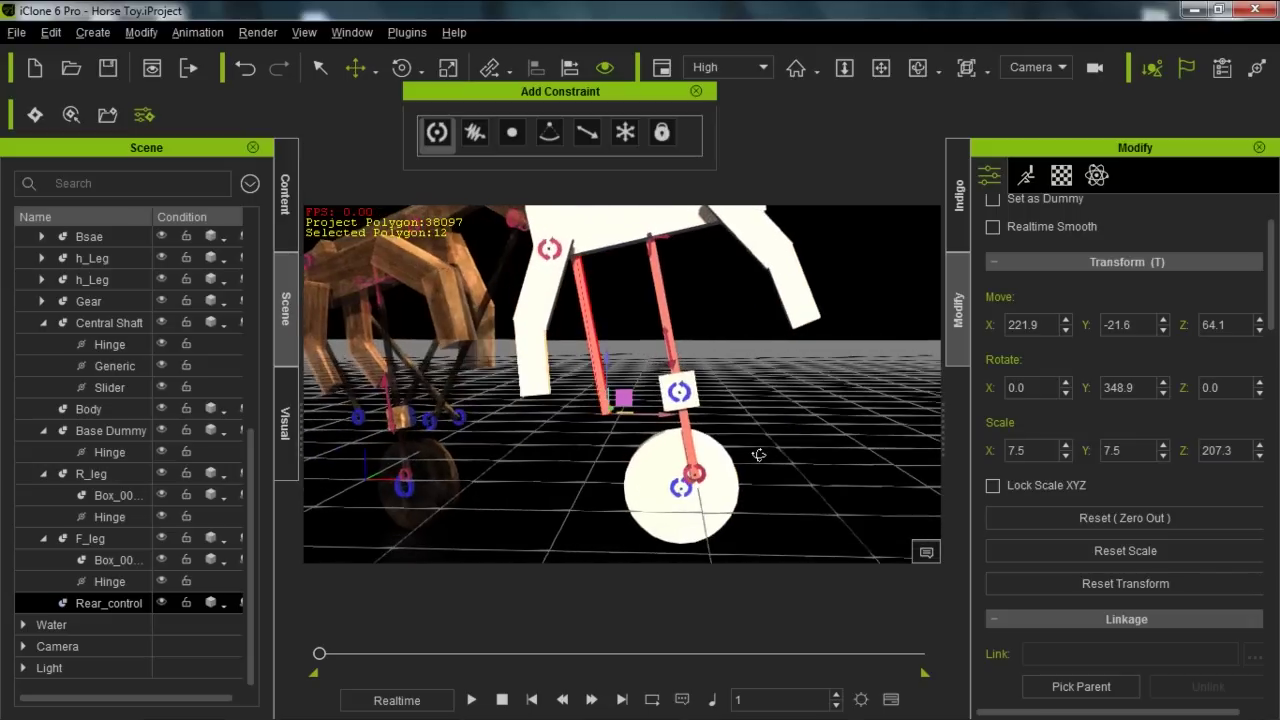
{"action": "key", "text": "e"}
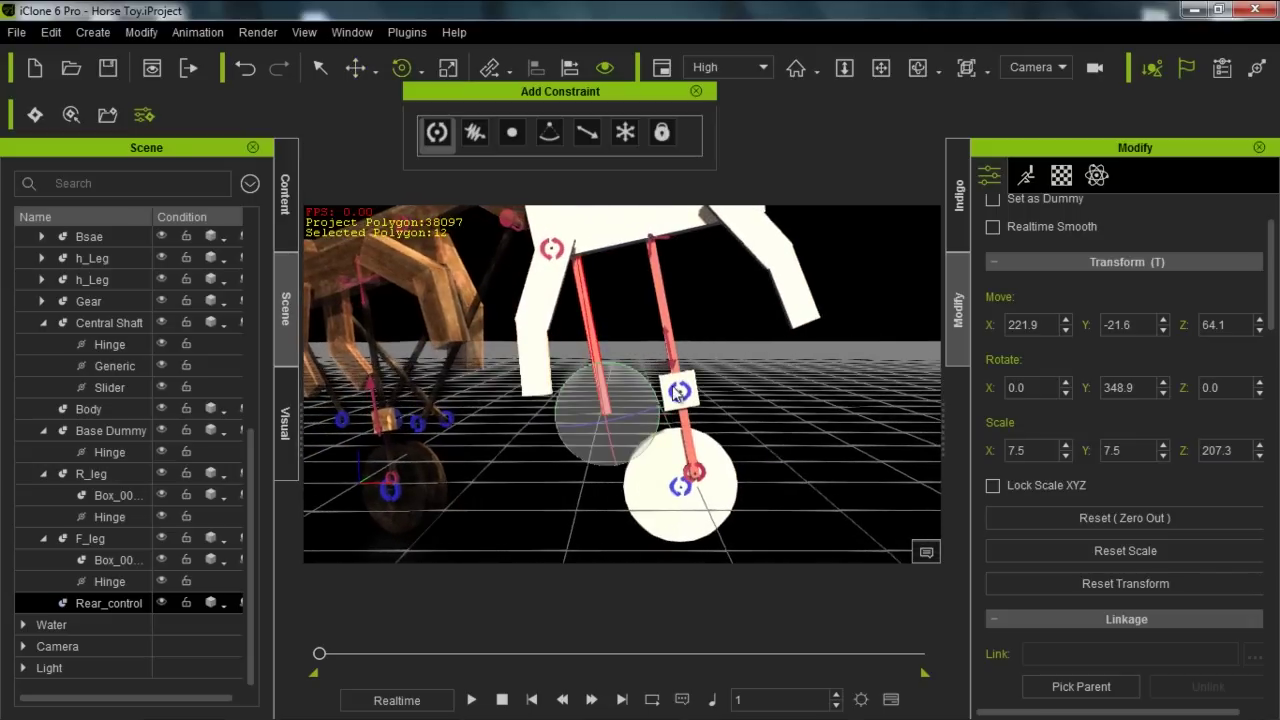
{"action": "mouse_move", "coordinate": [694, 398]}
{"action": "left_mouse_down"}
{"action": "mouse_move", "coordinate": [675, 398]}
{"action": "mouse_move", "coordinate": [688, 408]}
{"action": "left_mouse_up"}
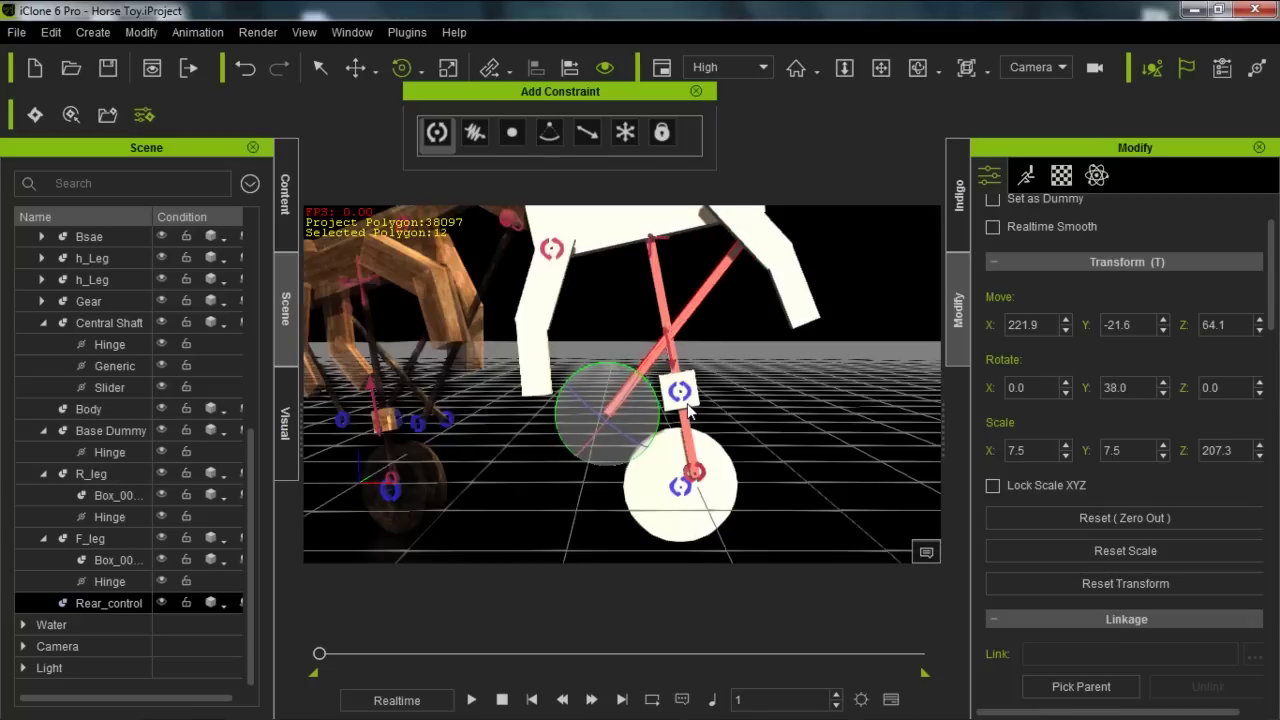
Step: Shorten Rear_control along its length to a Z scale of about 197.1, ending it at the F_leg
{"action": "left_click_drag", "start_coordinate": [738, 330], "coordinate": [749, 414], "text": "alt"}
{"action": "right_click_drag", "start_coordinate": [749, 414], "coordinate": [548, 424], "text": "alt"}
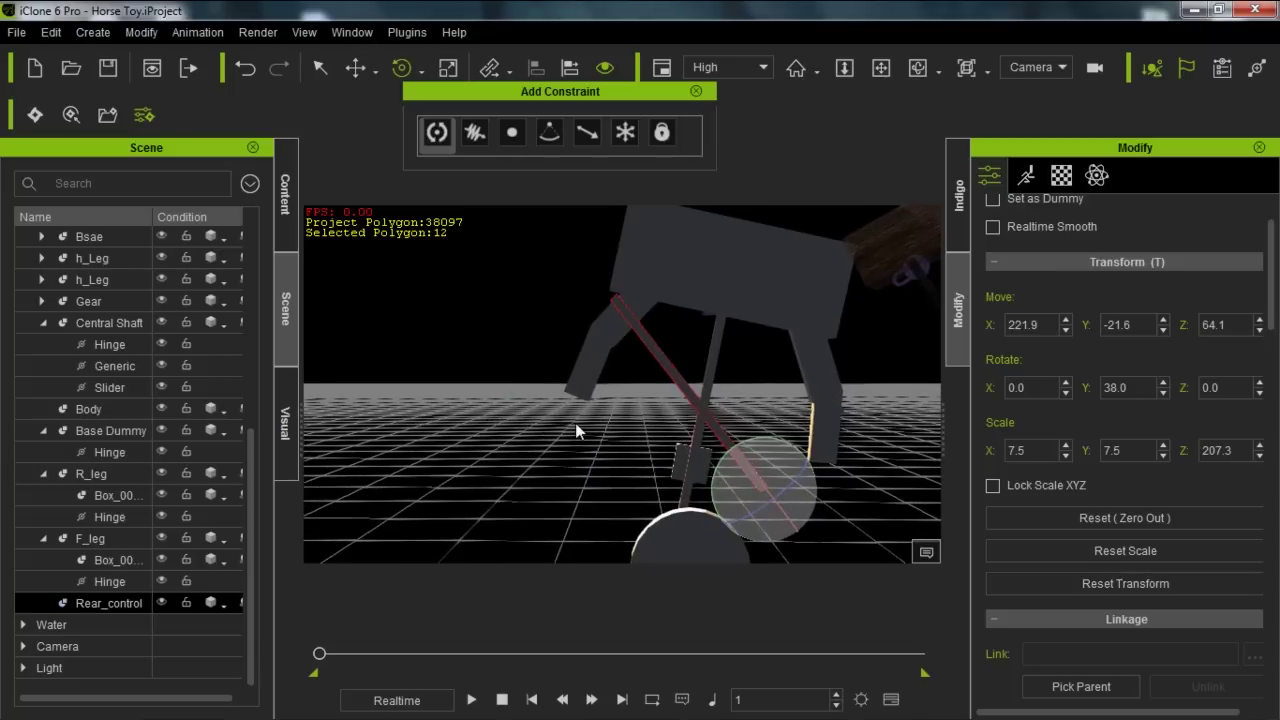
{"action": "key", "text": "r"}
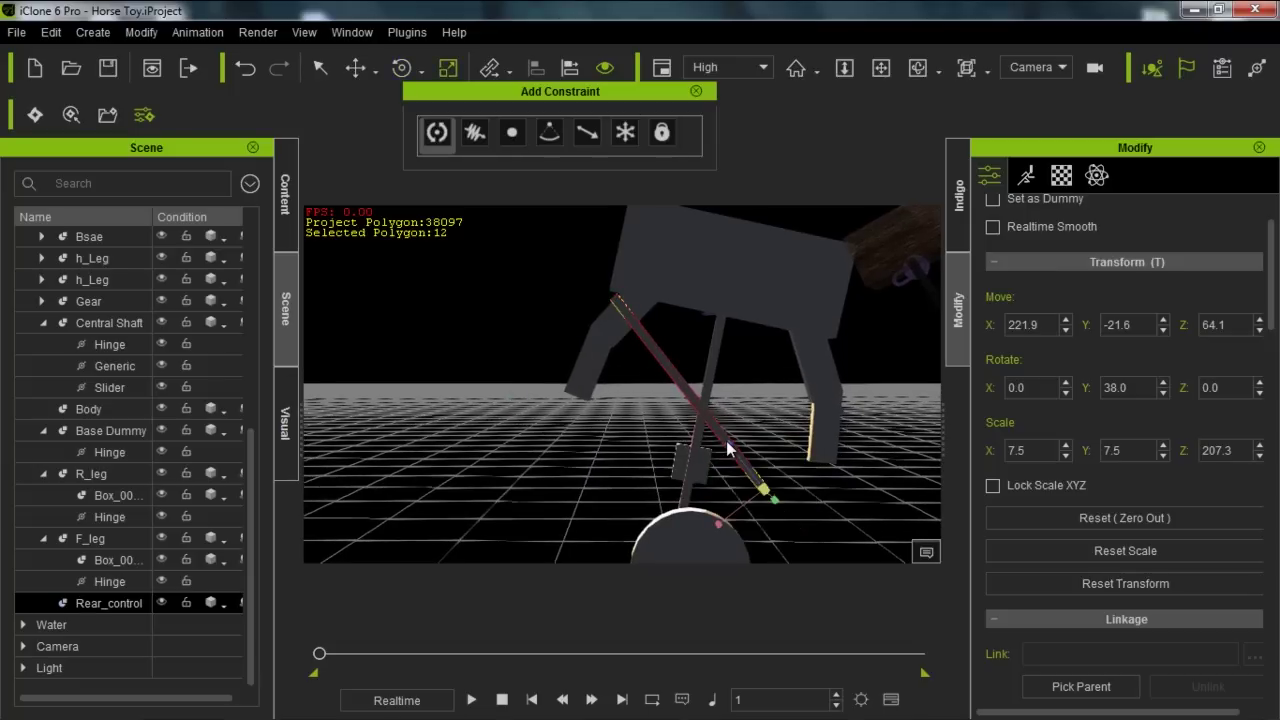
{"action": "left_click_drag", "start_coordinate": [728, 443], "coordinate": [732, 451]}
{"action": "right_click_drag", "start_coordinate": [587, 468], "coordinate": [743, 457]}
Step: Duplicate Rear_control along X to about 342.9 and rotate the copy to about 305.8 degrees on Y, crossing the original rod
{"action": "key", "text": "w"}
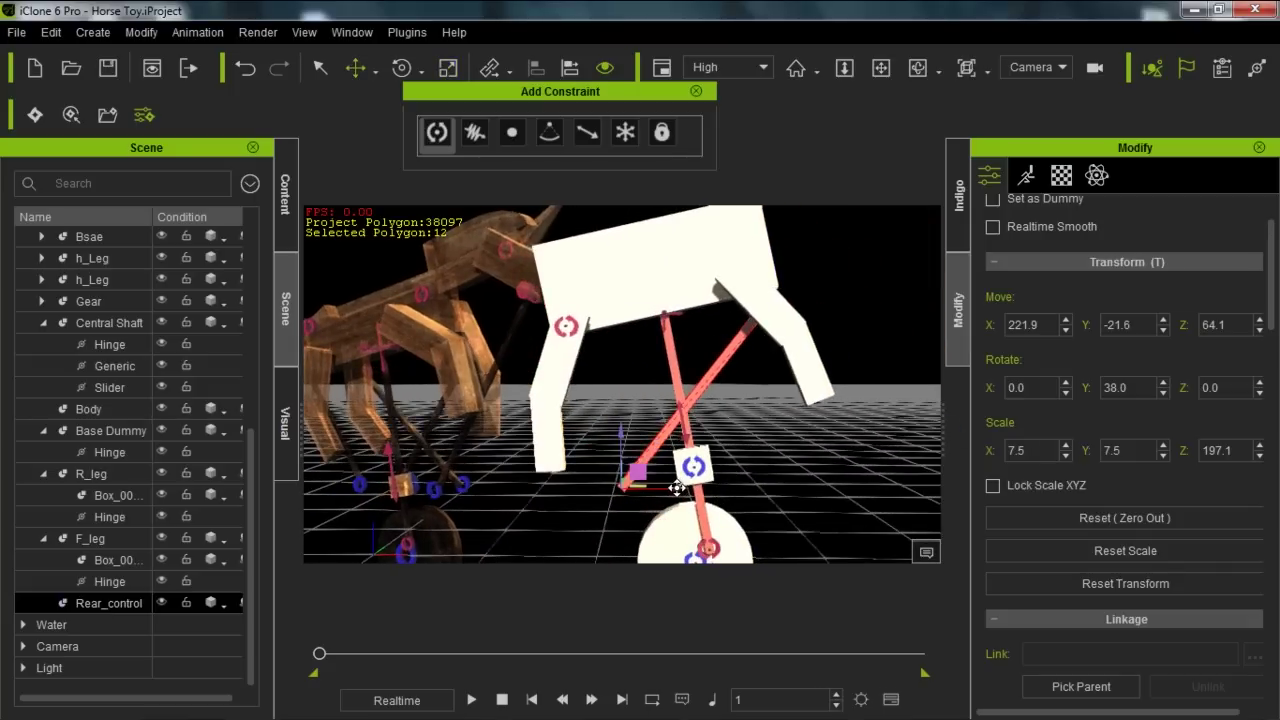
{"action": "left_click_drag", "start_coordinate": [676, 490], "coordinate": [820, 490], "text": "shift"}
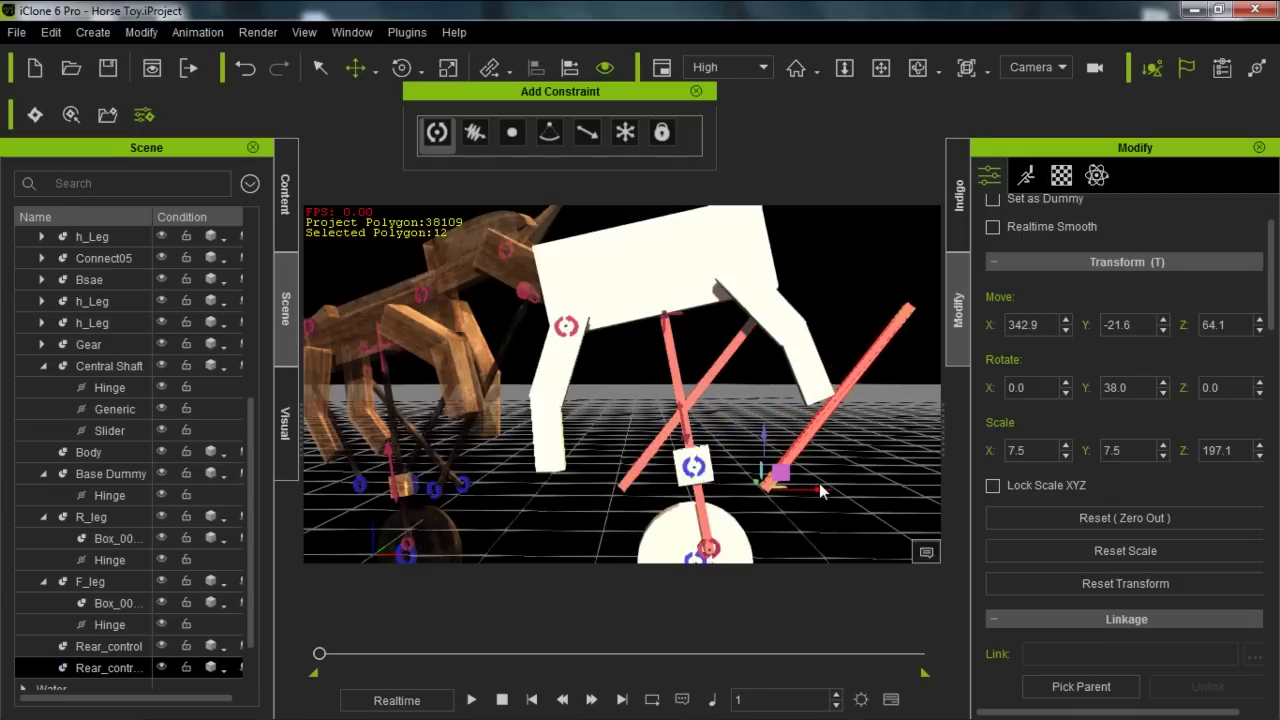
{"action": "key", "text": "e"}
{"action": "left_click_drag", "start_coordinate": [787, 440], "coordinate": [664, 522]}
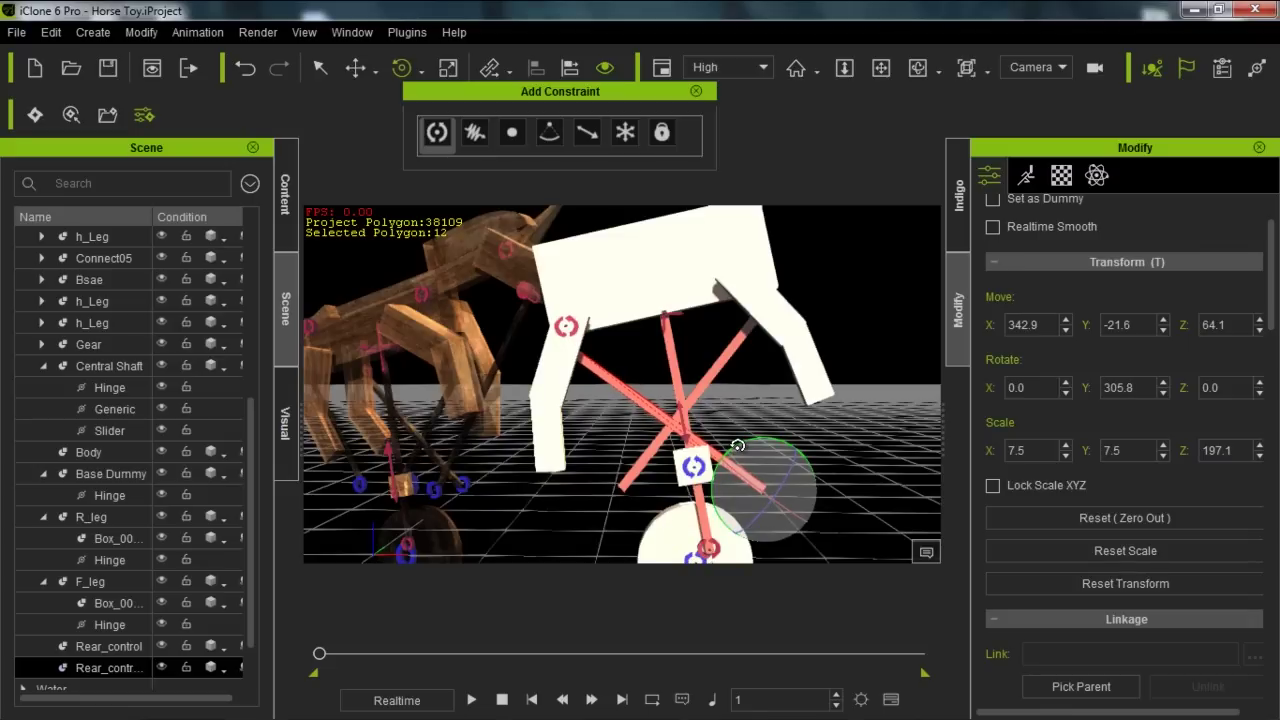
Step: Adjust the duplicated rod to about X 346.0 and Z 76.1, with a Y rotation of about 302.3 degrees
{"action": "left_click", "coordinate": [585, 489]}
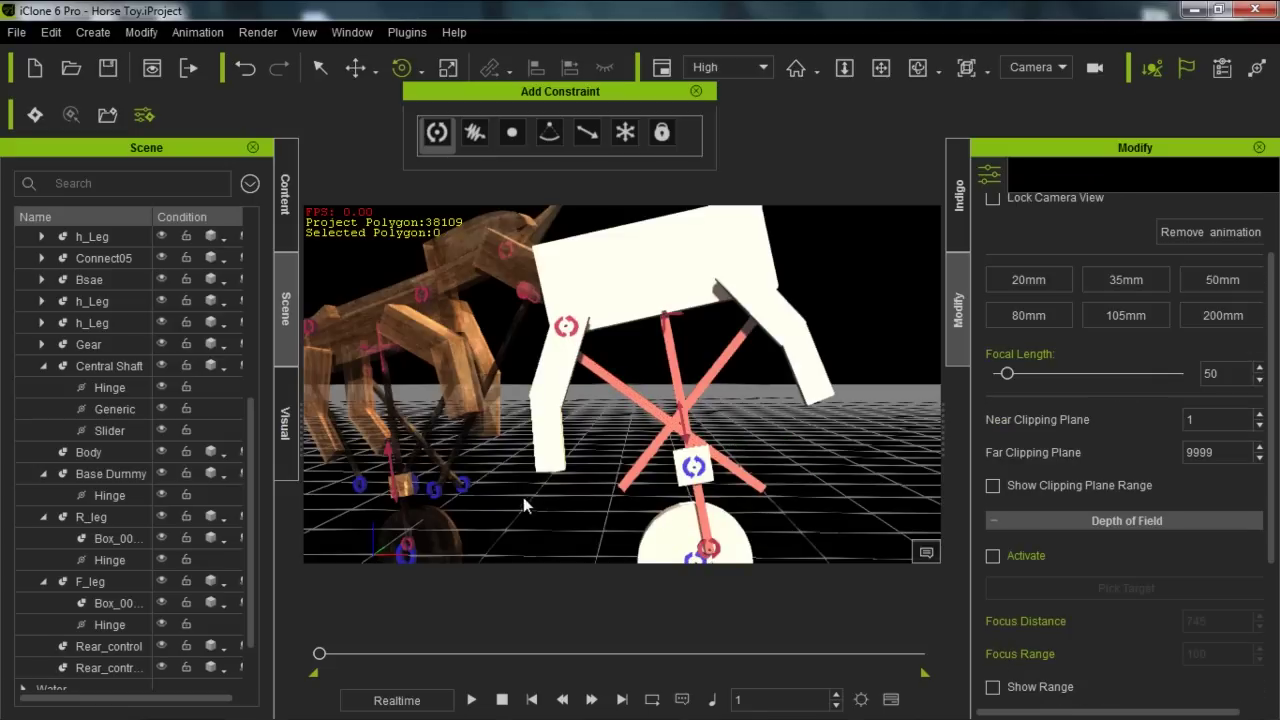
{"action": "middle_click_drag", "start_coordinate": [452, 454], "coordinate": [586, 417]}
{"action": "middle_click_drag", "start_coordinate": [434, 419], "coordinate": [475, 407]}
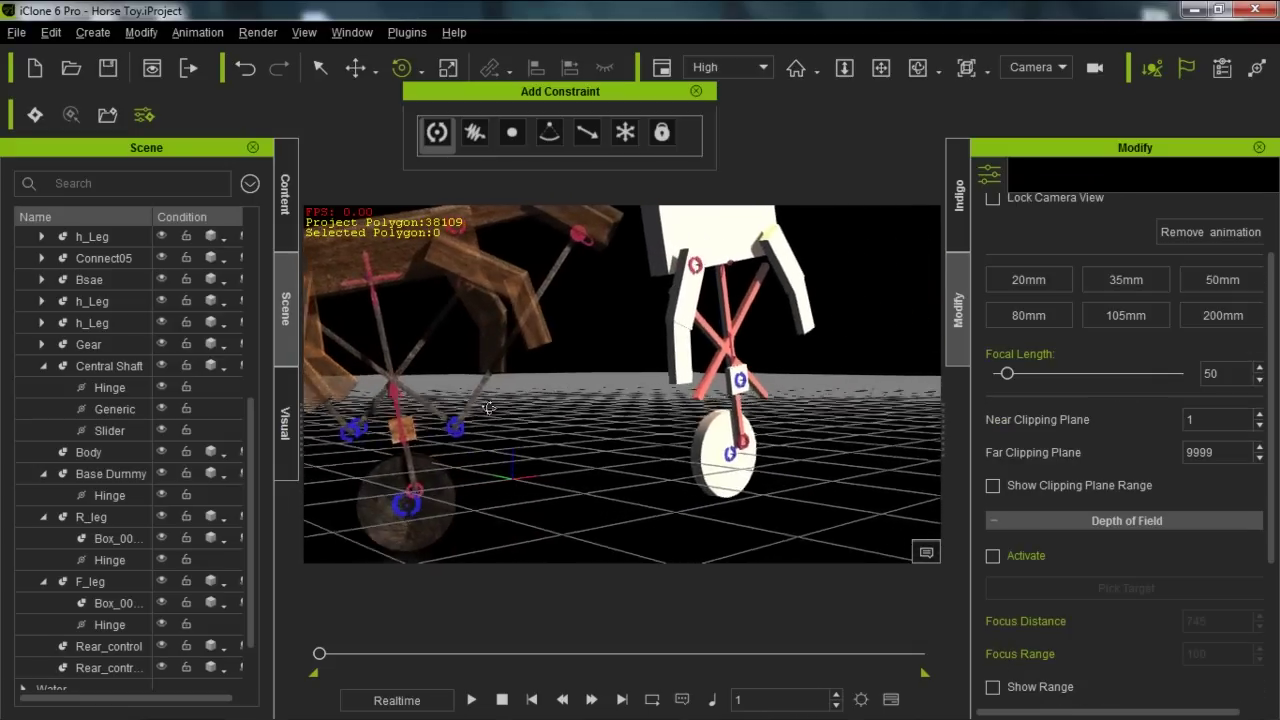
{"action": "middle_click_drag", "start_coordinate": [626, 411], "coordinate": [480, 460]}
{"action": "right_click_drag", "start_coordinate": [635, 453], "coordinate": [493, 452]}
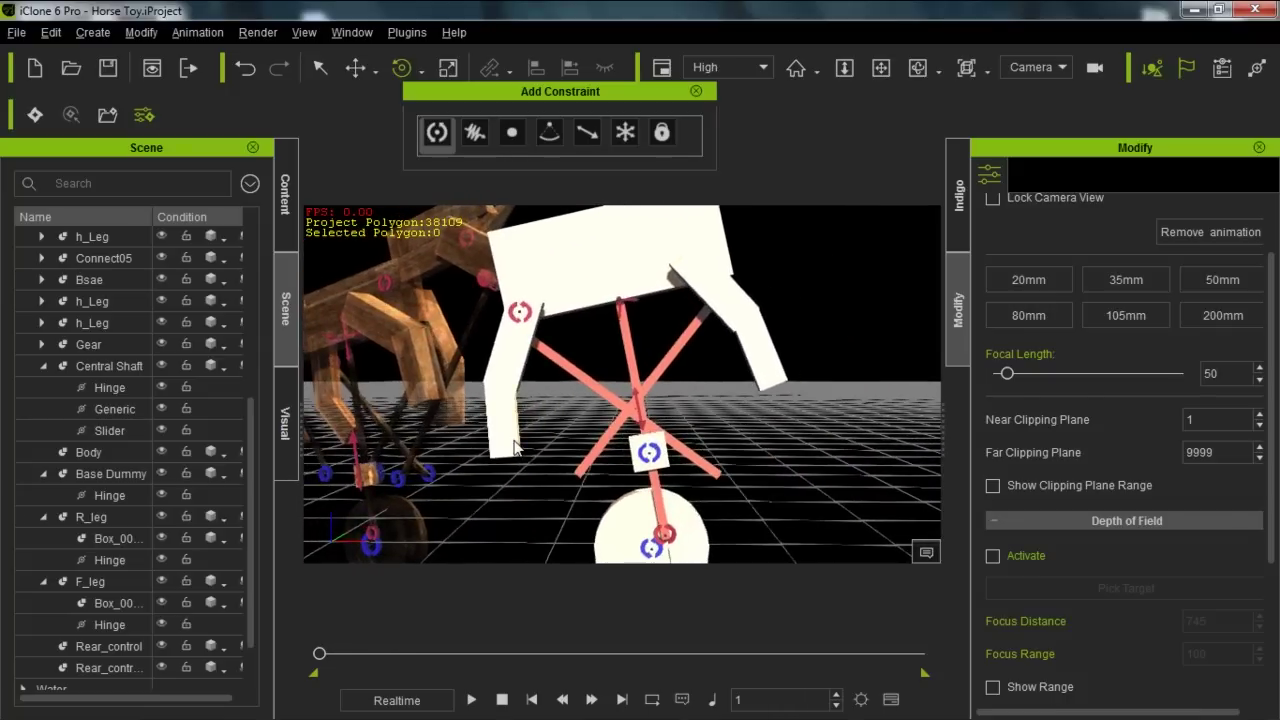
{"action": "left_click", "coordinate": [695, 458]}
{"action": "key", "text": "w"}
{"action": "left_click_drag", "start_coordinate": [732, 459], "coordinate": [735, 447]}
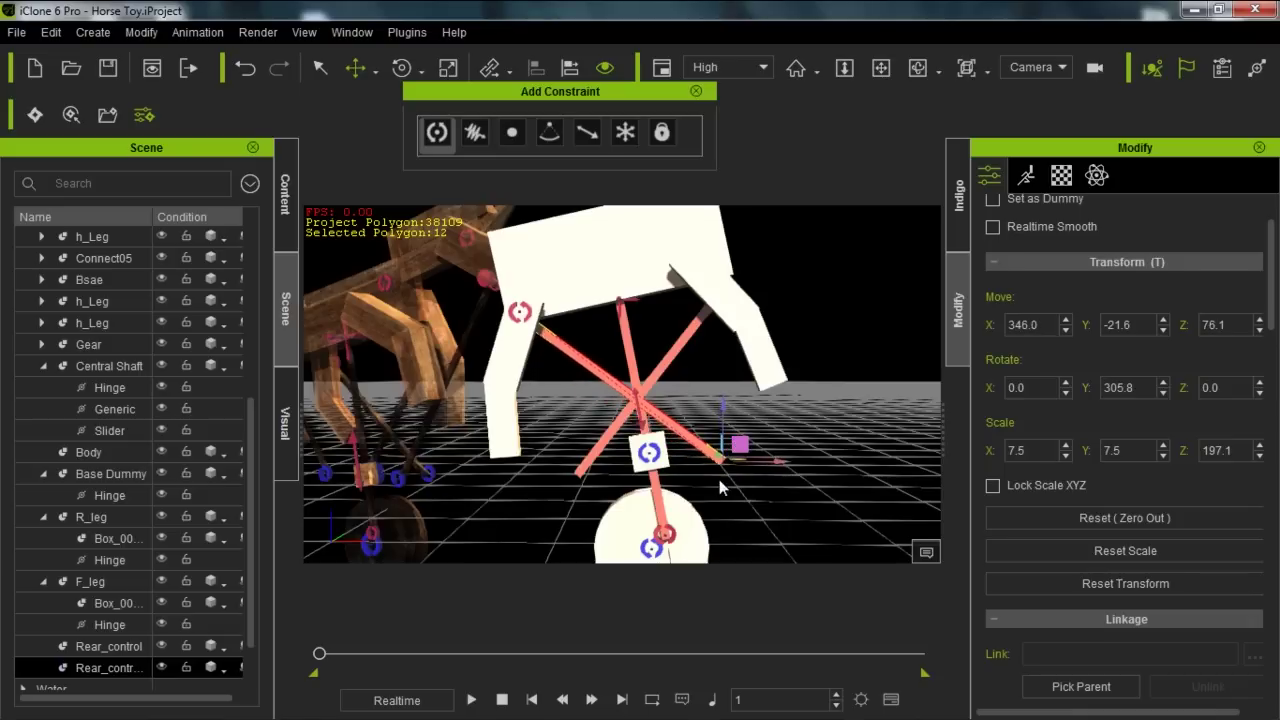
{"action": "key", "text": "e"}
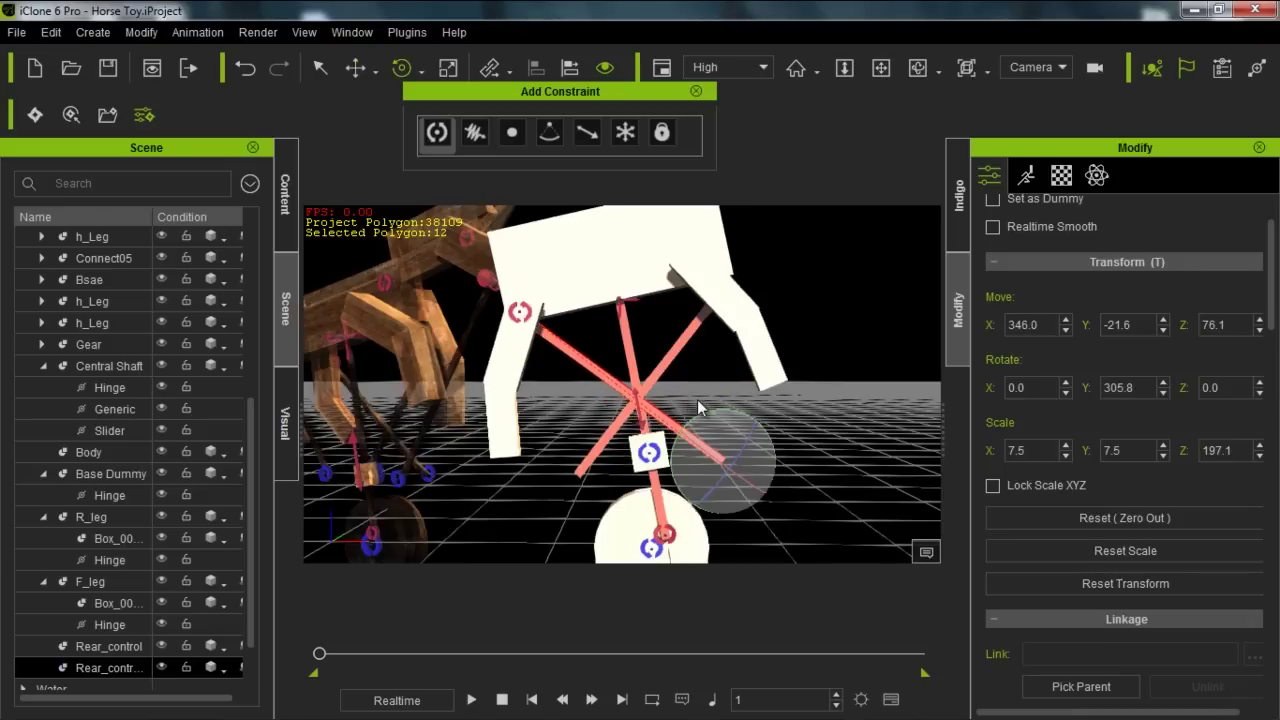
{"action": "left_click_drag", "start_coordinate": [712, 407], "coordinate": [712, 416]}
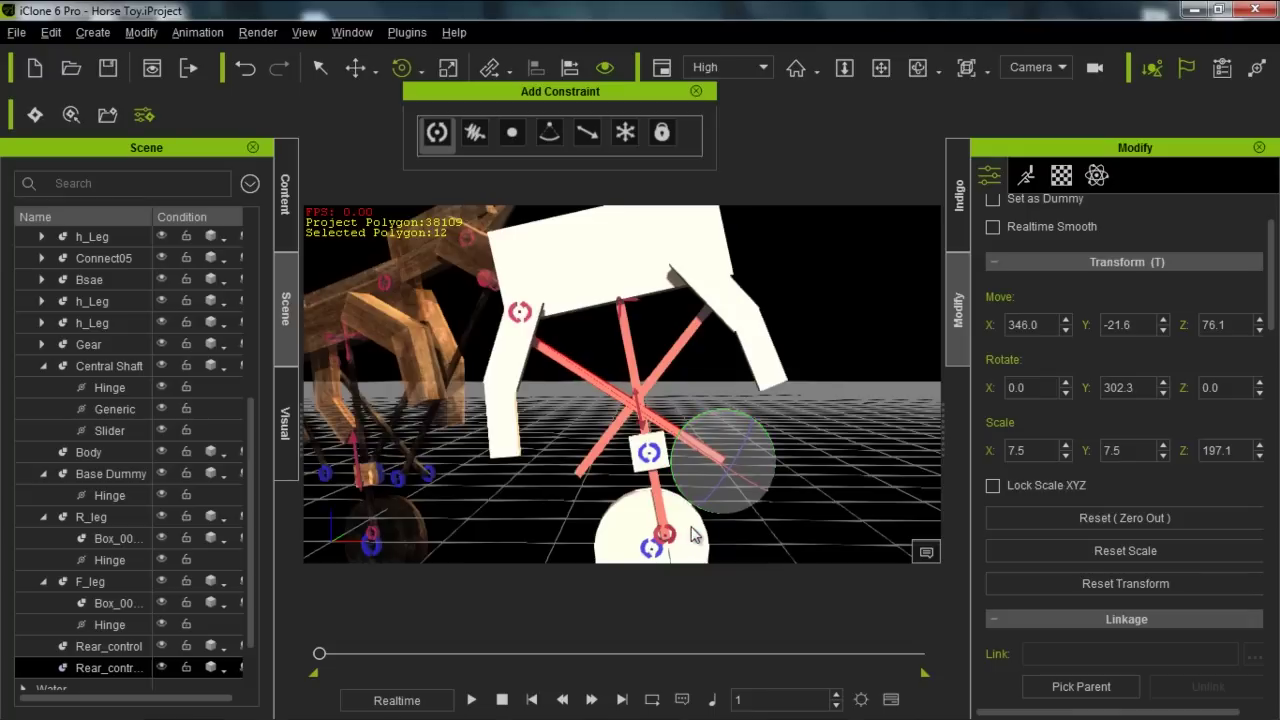
Step: Rename the duplicated control rod as Front_control in the scene list
{"action": "right_click_drag", "start_coordinate": [692, 530], "coordinate": [700, 498]}
{"action": "scroll", "coordinate": [686, 420], "scroll_direction": "up", "scroll_amount": 3}
{"action": "middle_click_drag", "start_coordinate": [683, 466], "coordinate": [674, 418]}
{"action": "left_click", "coordinate": [442, 136]}
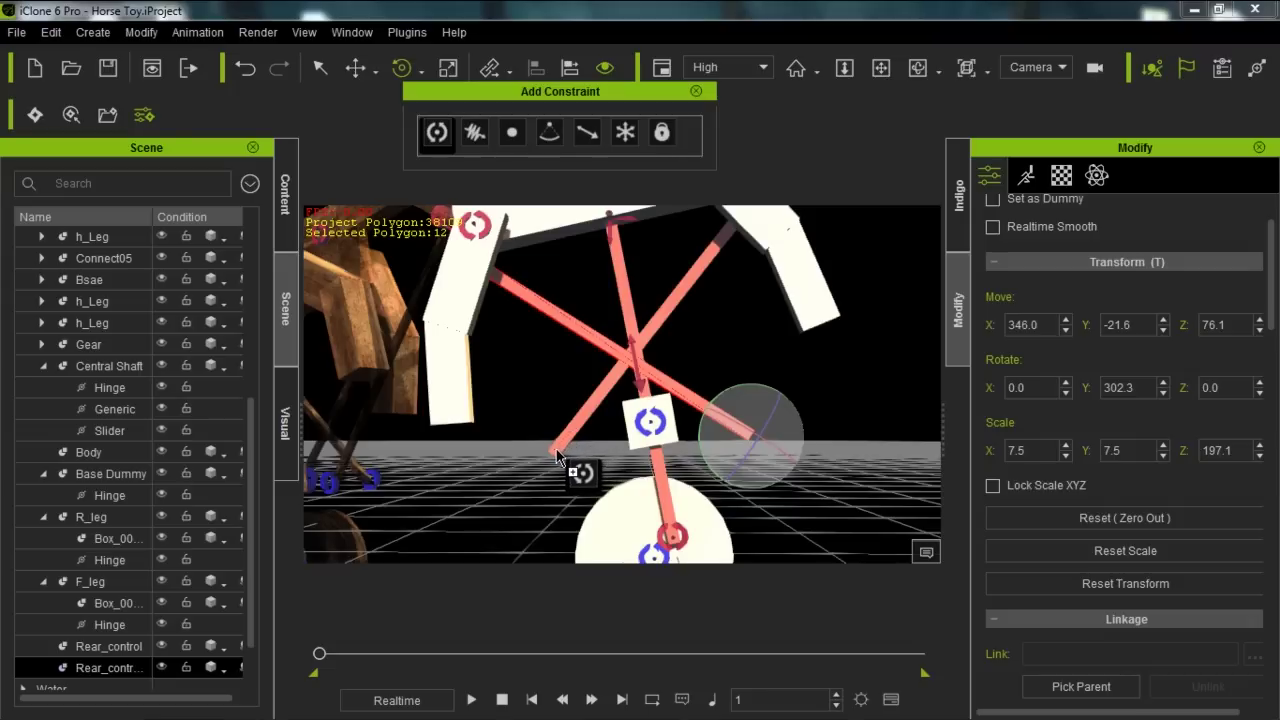
{"action": "double_click", "coordinate": [112, 668]}
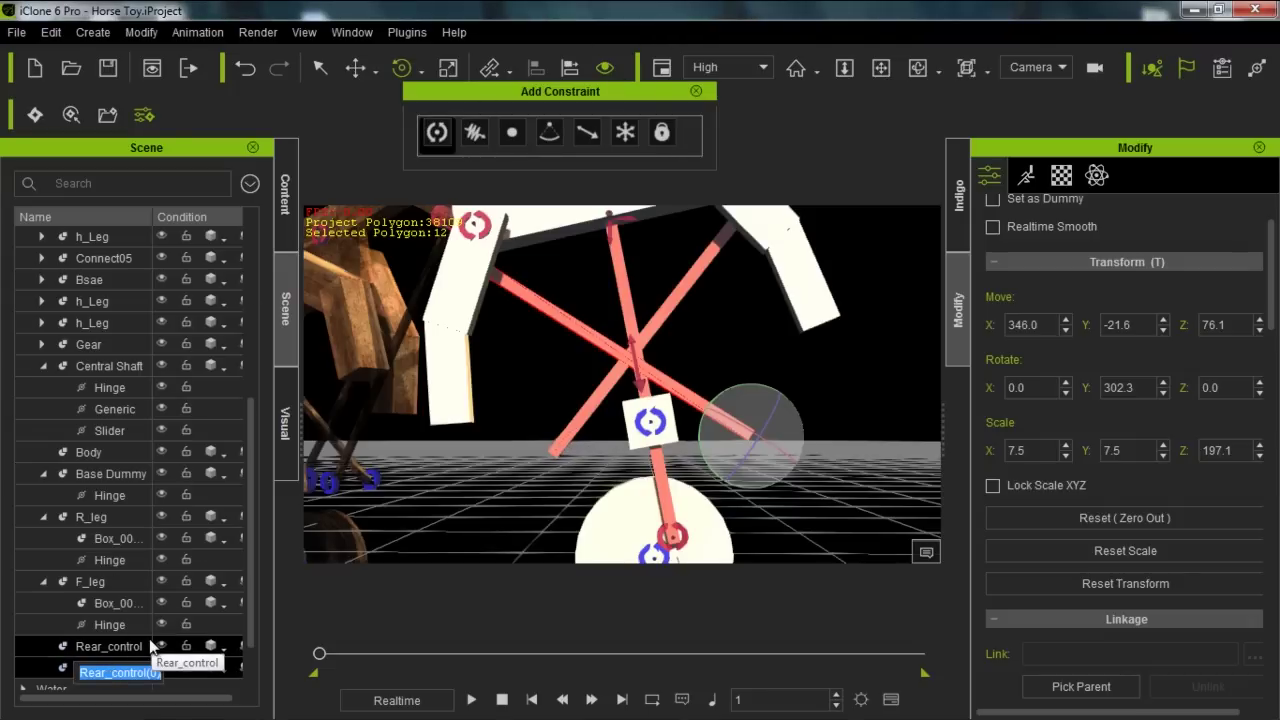
{"action": "type", "text": "fron"}
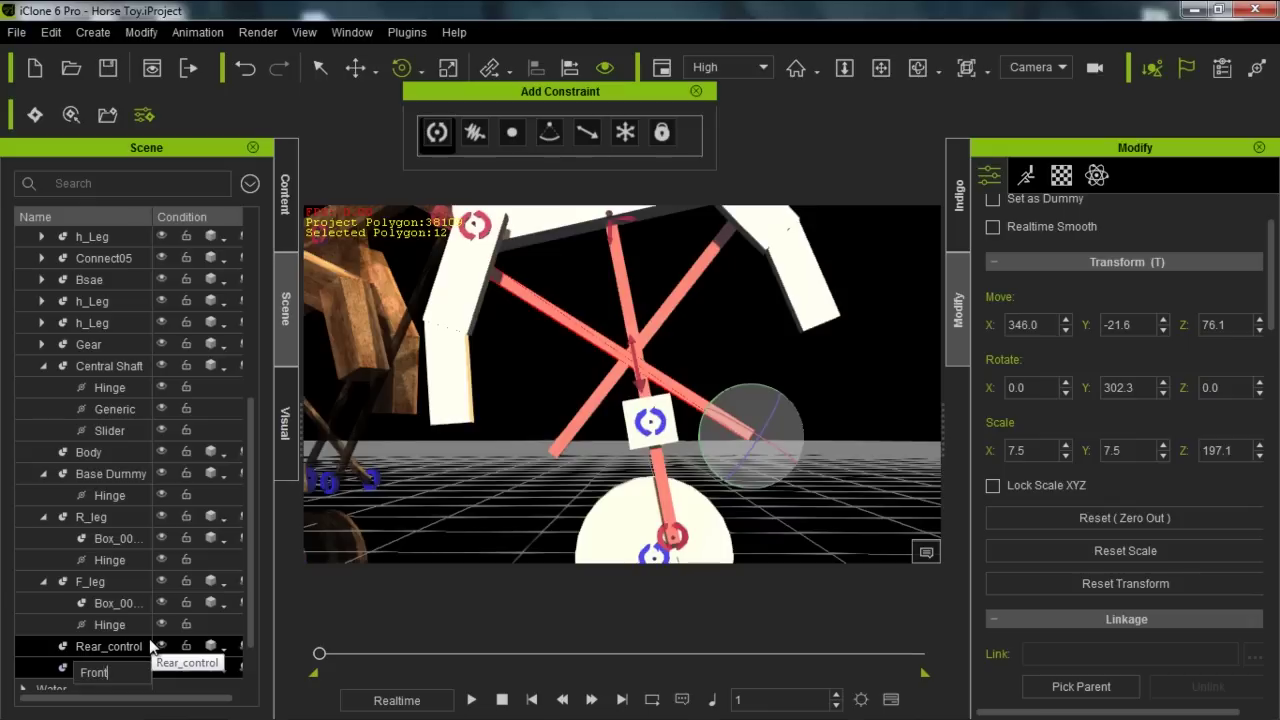
{"action": "type", "text": "t_control"}
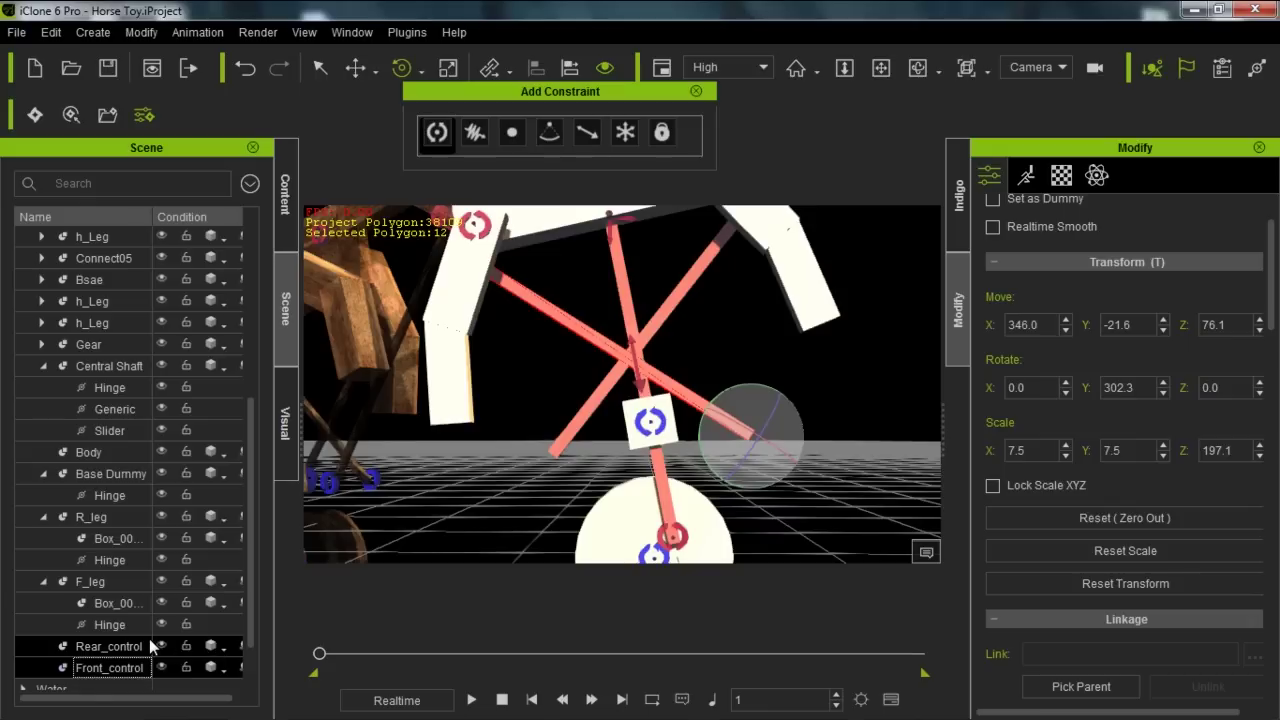
{"action": "key", "text": "Return"}
Step: Add a Hinge constraint at the lower end of Rear_control and make its X-axis rotation unlimited
{"action": "left_click", "coordinate": [437, 138]}
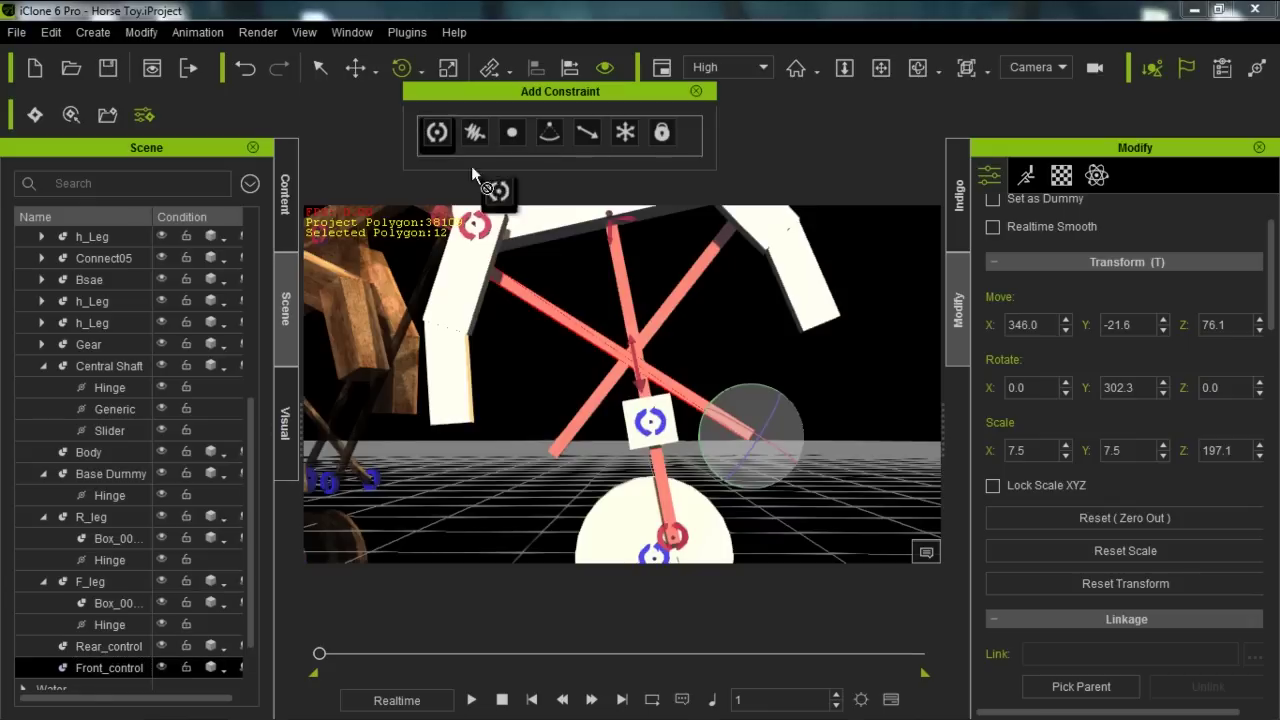
{"action": "left_click", "coordinate": [556, 451]}
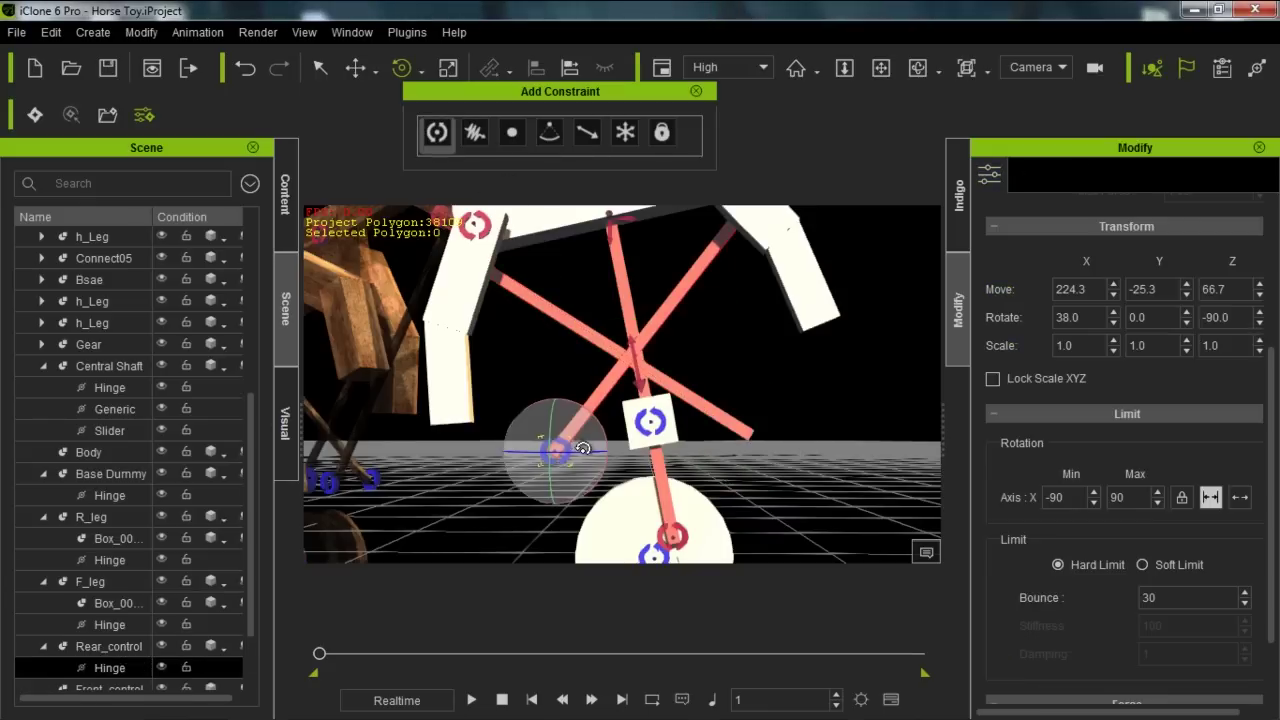
{"action": "left_click", "coordinate": [1239, 495]}
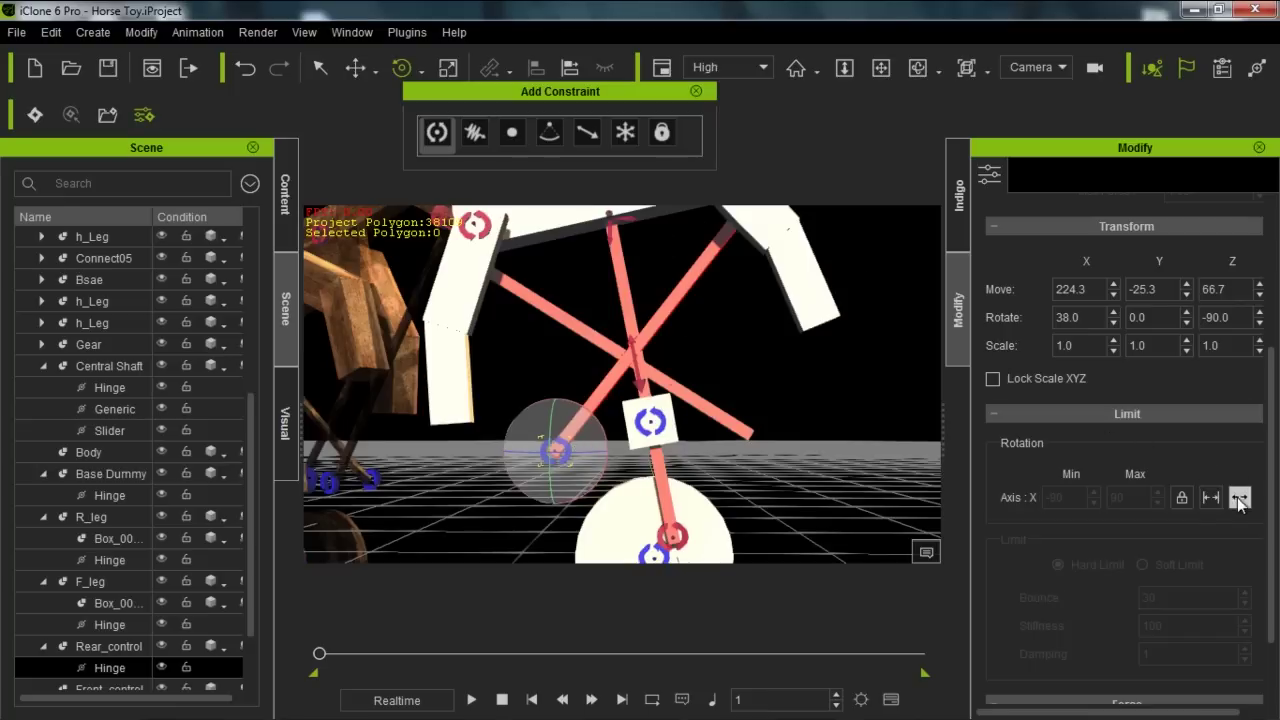
{"action": "scroll", "coordinate": [1061, 322], "scroll_direction": "up", "scroll_amount": 5}
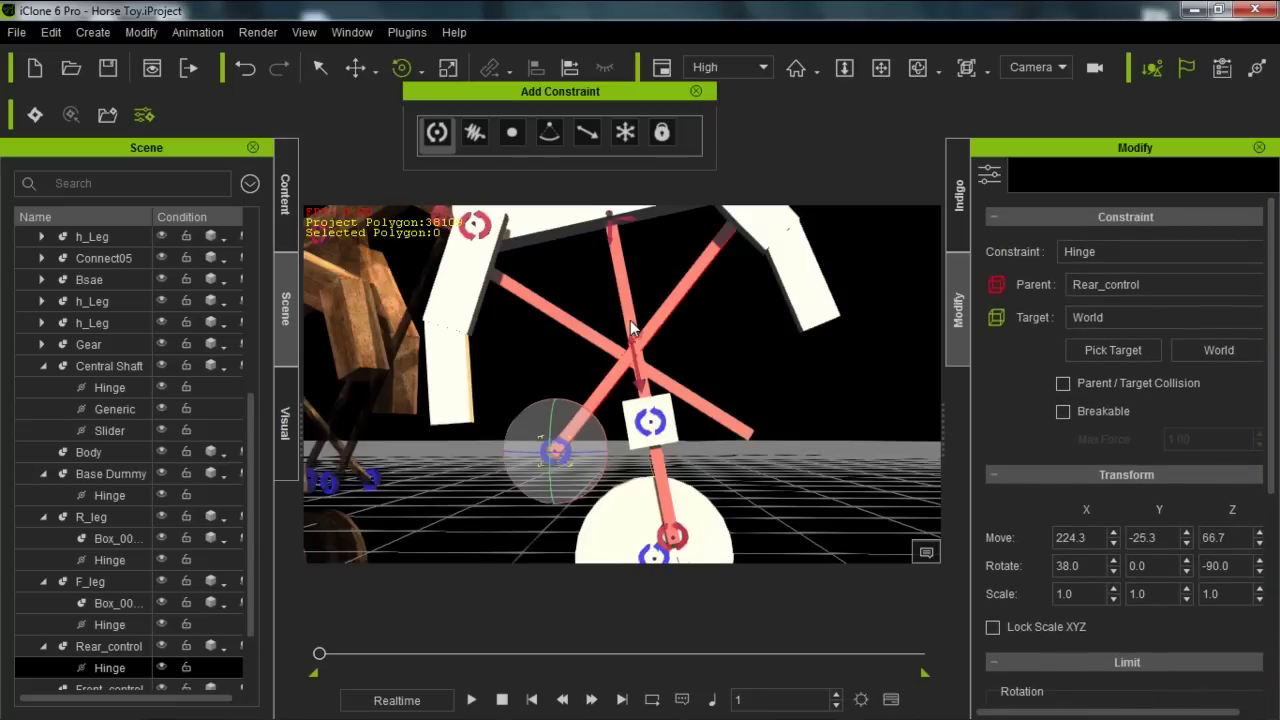
Step: Add a Hinge constraint with unlimited X-axis rotation at the lower end of Front_control
{"action": "left_click", "coordinate": [440, 137]}
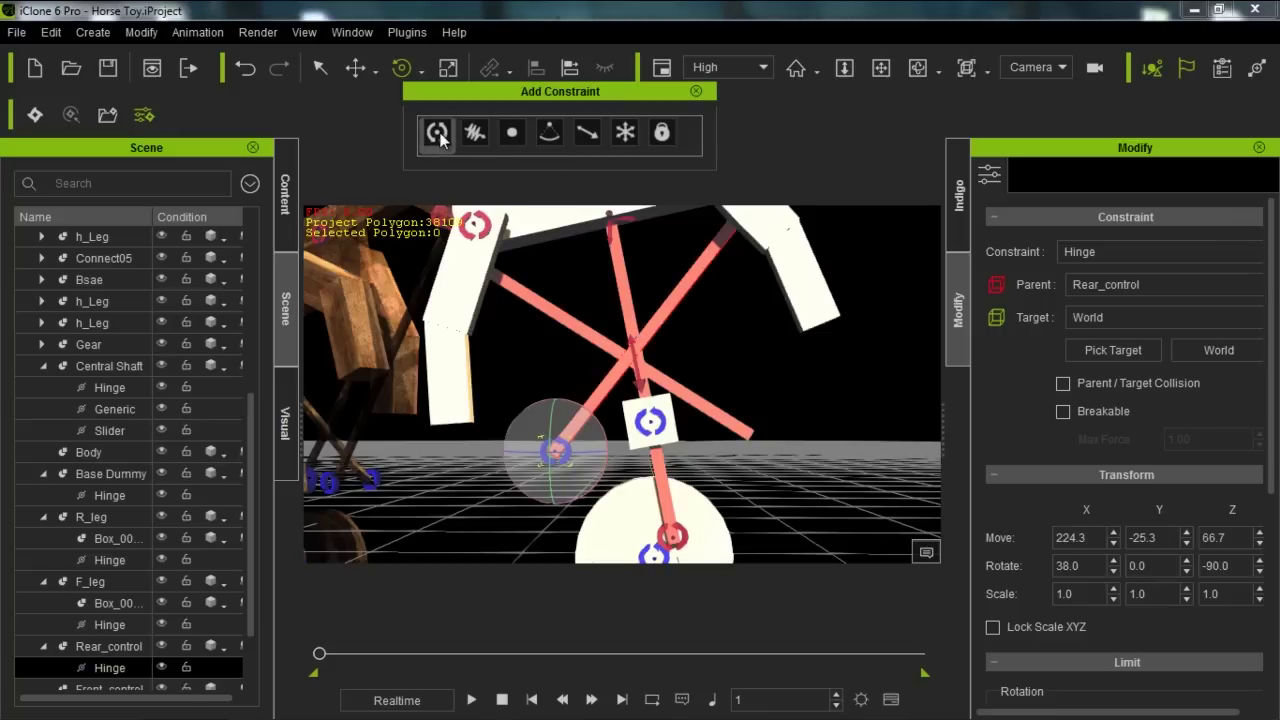
{"action": "left_click", "coordinate": [743, 428]}
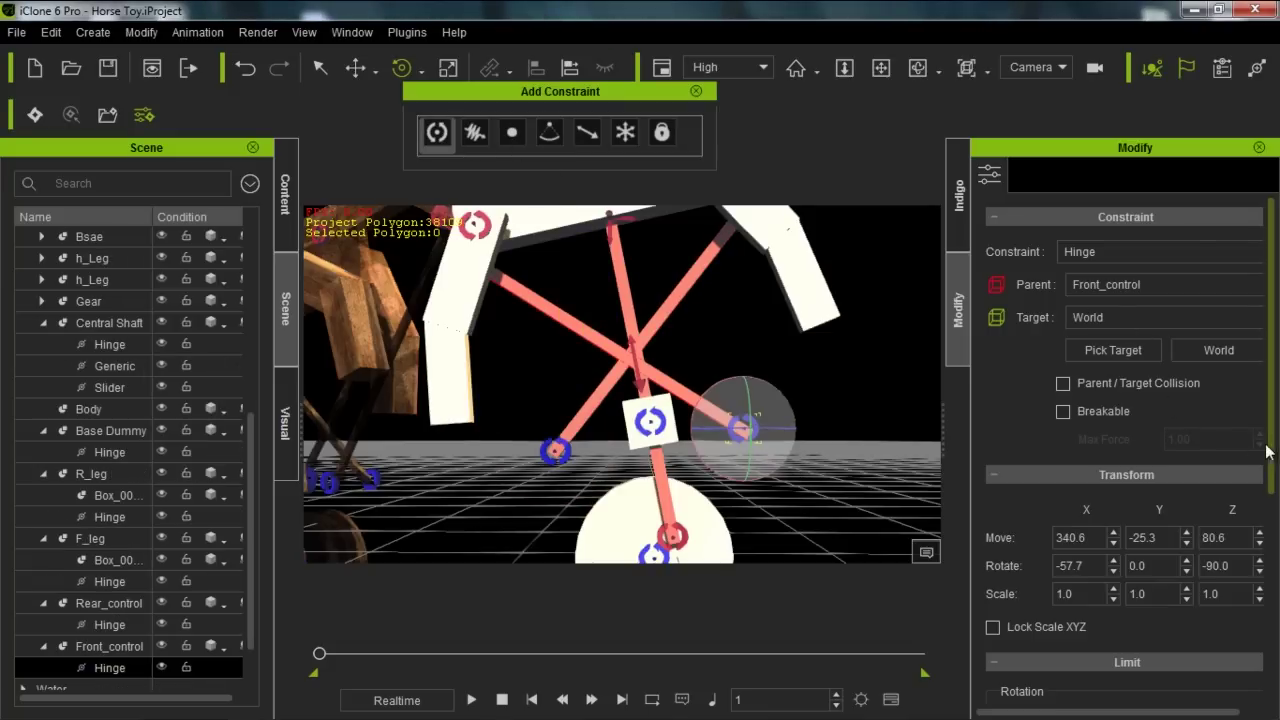
{"action": "scroll", "coordinate": [1262, 452], "scroll_direction": "down", "scroll_amount": 5}
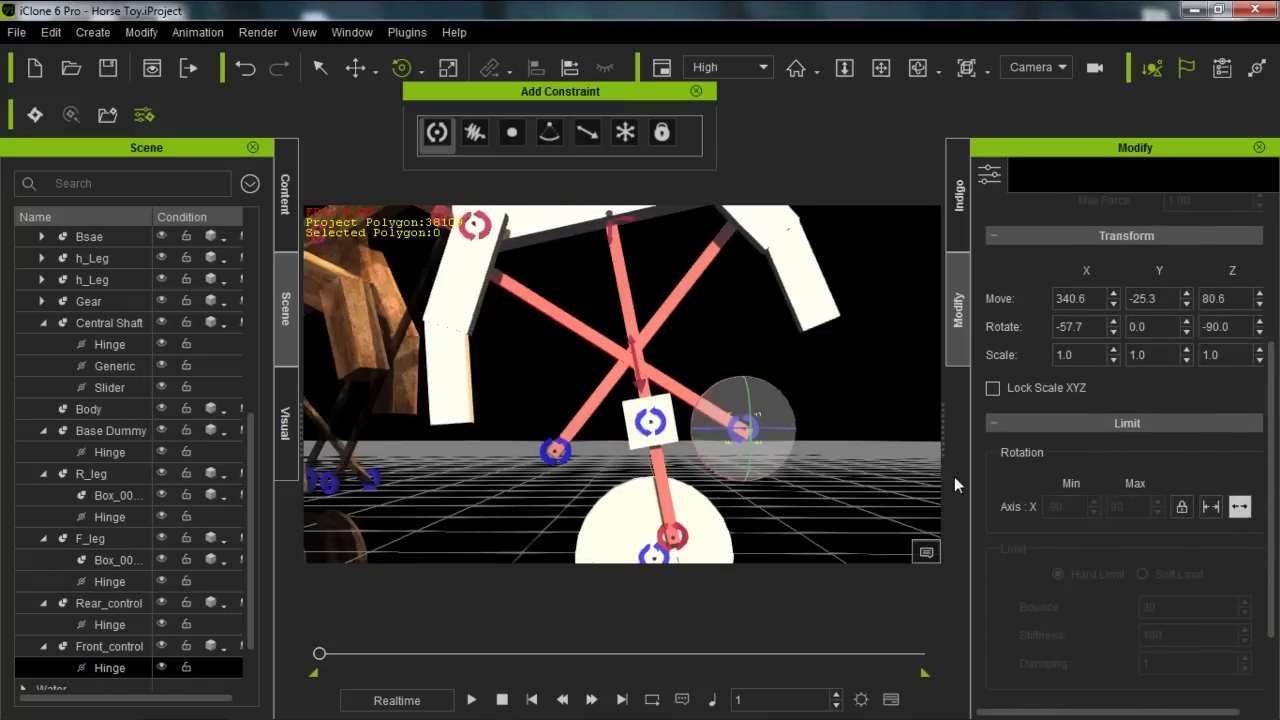
Step: Examine the Horse Toy's Connect04 rod, checking the parent and target of the hinge at its upper end
{"action": "right_click_drag", "start_coordinate": [769, 283], "coordinate": [460, 369]}
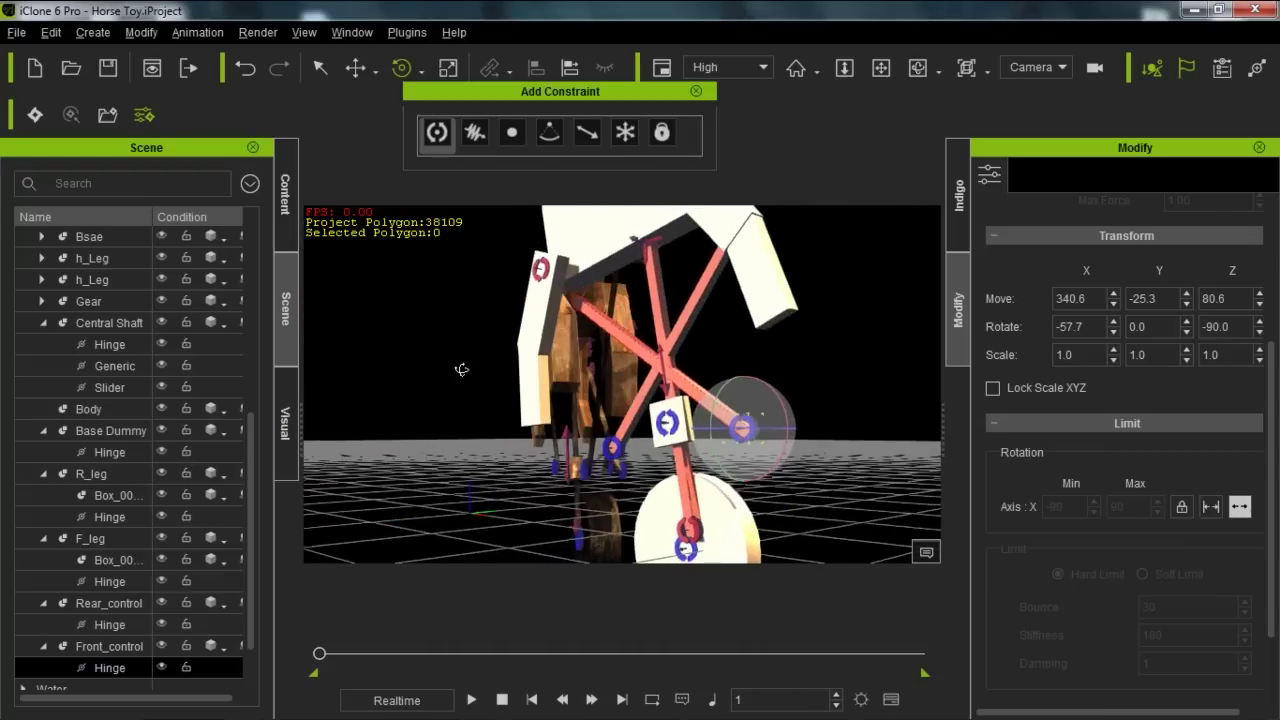
{"action": "middle_click_drag", "start_coordinate": [600, 332], "coordinate": [605, 388]}
{"action": "right_click_drag", "start_coordinate": [605, 388], "coordinate": [497, 438]}
{"action": "right_click_drag", "start_coordinate": [880, 432], "coordinate": [686, 433]}
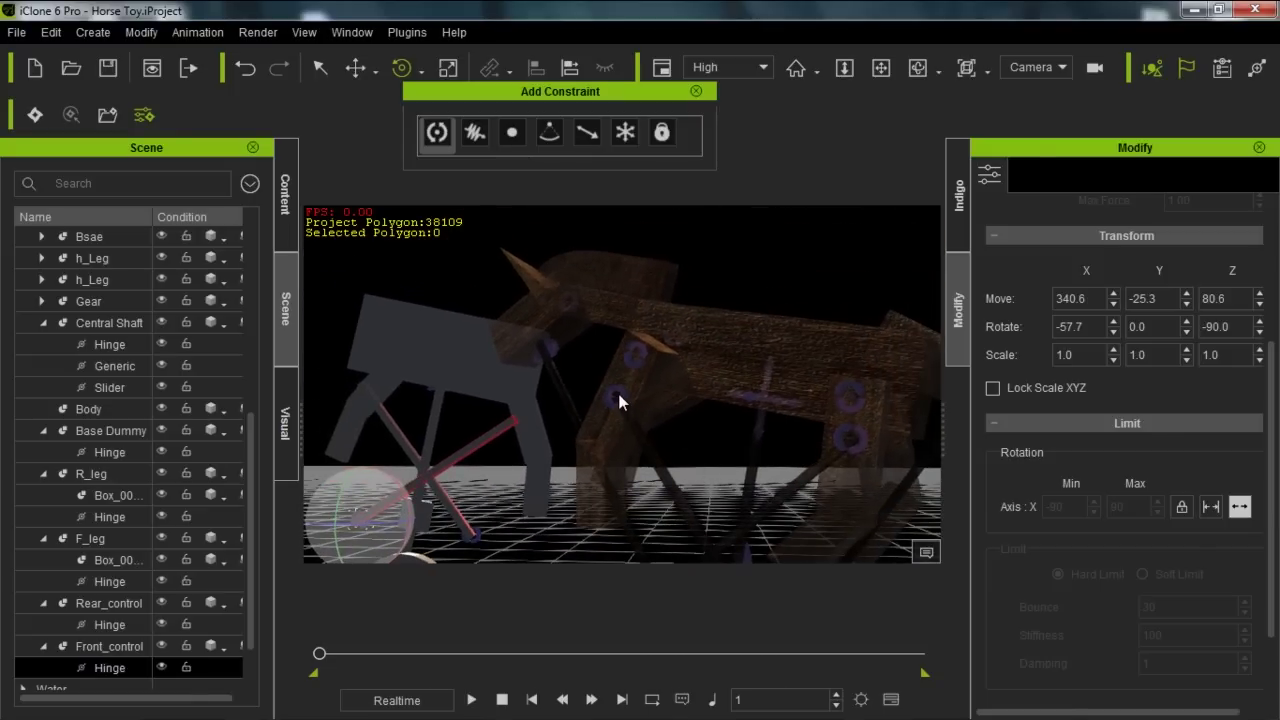
{"action": "left_click", "coordinate": [621, 391]}
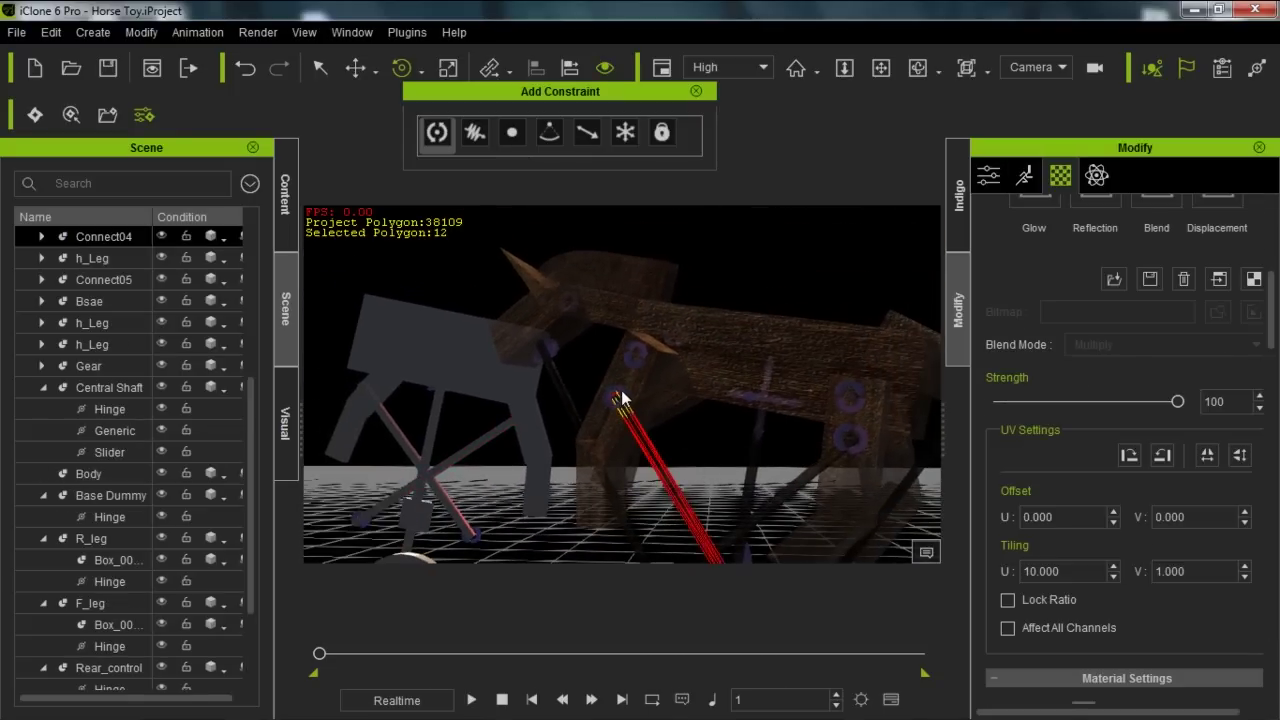
{"action": "left_click", "coordinate": [621, 391]}
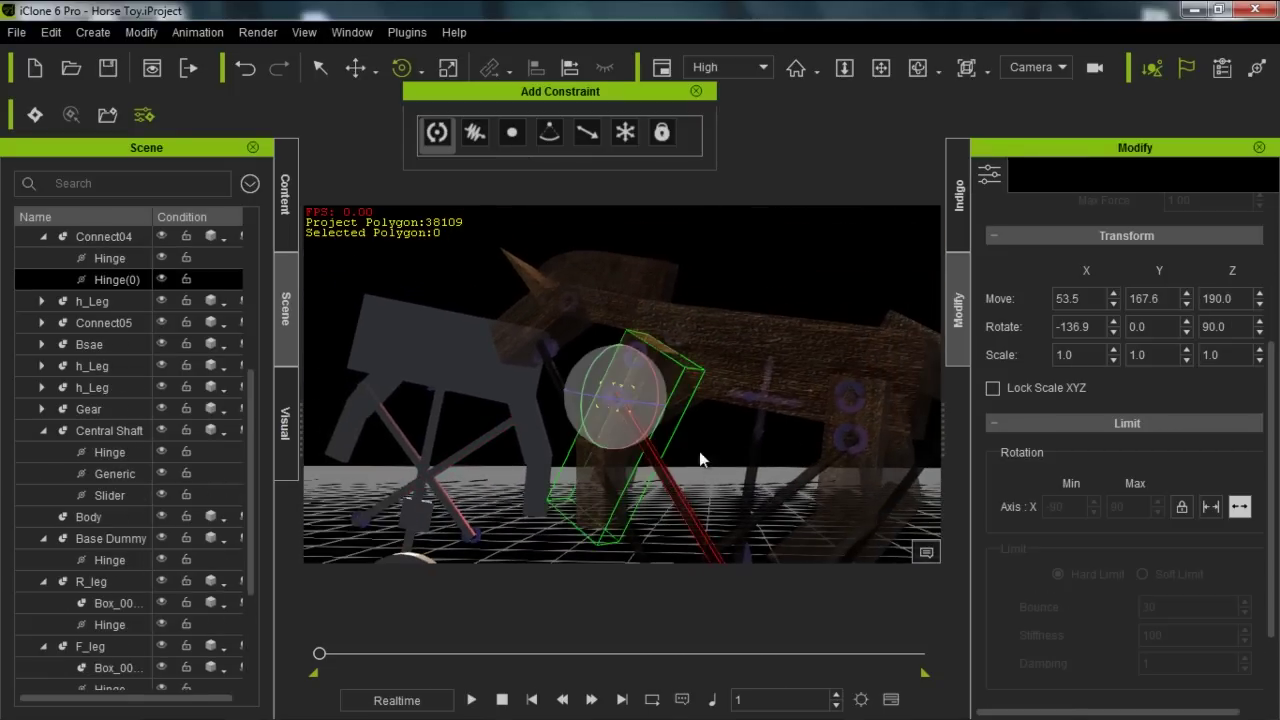
{"action": "scroll", "coordinate": [1236, 333], "scroll_direction": "up", "scroll_amount": 4}
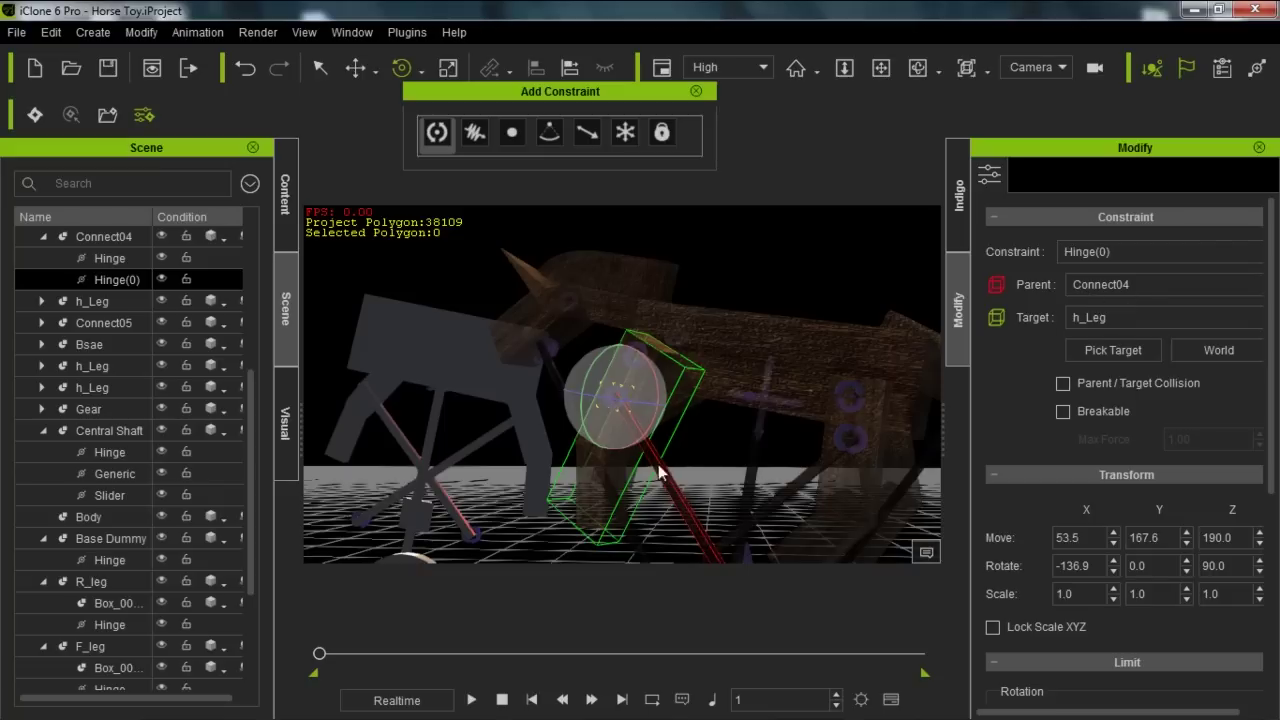
Step: Add a second Hinge at the upper end of Rear_control and shift it to about X 337.5 and Z 211.8
{"action": "middle_click_drag", "start_coordinate": [412, 440], "coordinate": [539, 427]}
{"action": "right_click_drag", "start_coordinate": [538, 427], "coordinate": [458, 440]}
{"action": "left_click_drag", "start_coordinate": [436, 140], "coordinate": [394, 382]}
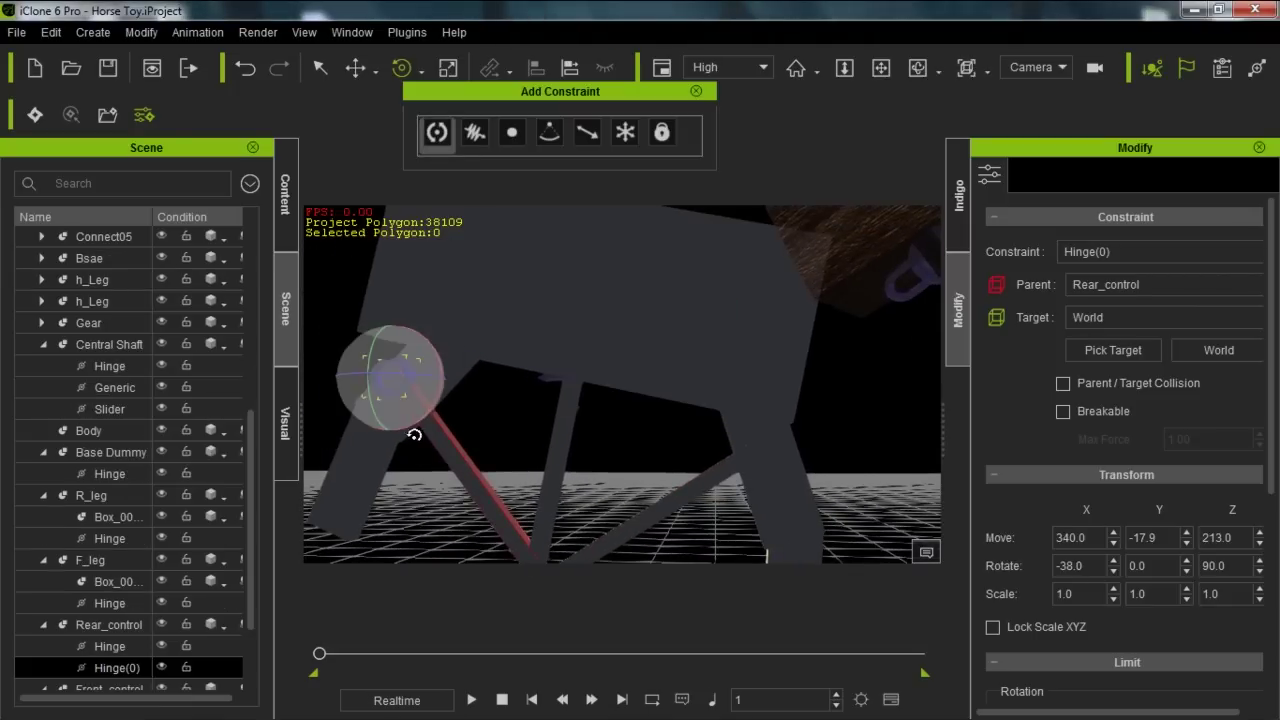
{"action": "mouse_move", "coordinate": [427, 502]}
{"action": "right_mouse_down"}
{"action": "mouse_move", "coordinate": [533, 478]}
{"action": "mouse_move", "coordinate": [409, 474]}
{"action": "mouse_move", "coordinate": [423, 478]}
{"action": "right_mouse_up"}
{"action": "key", "text": "w"}
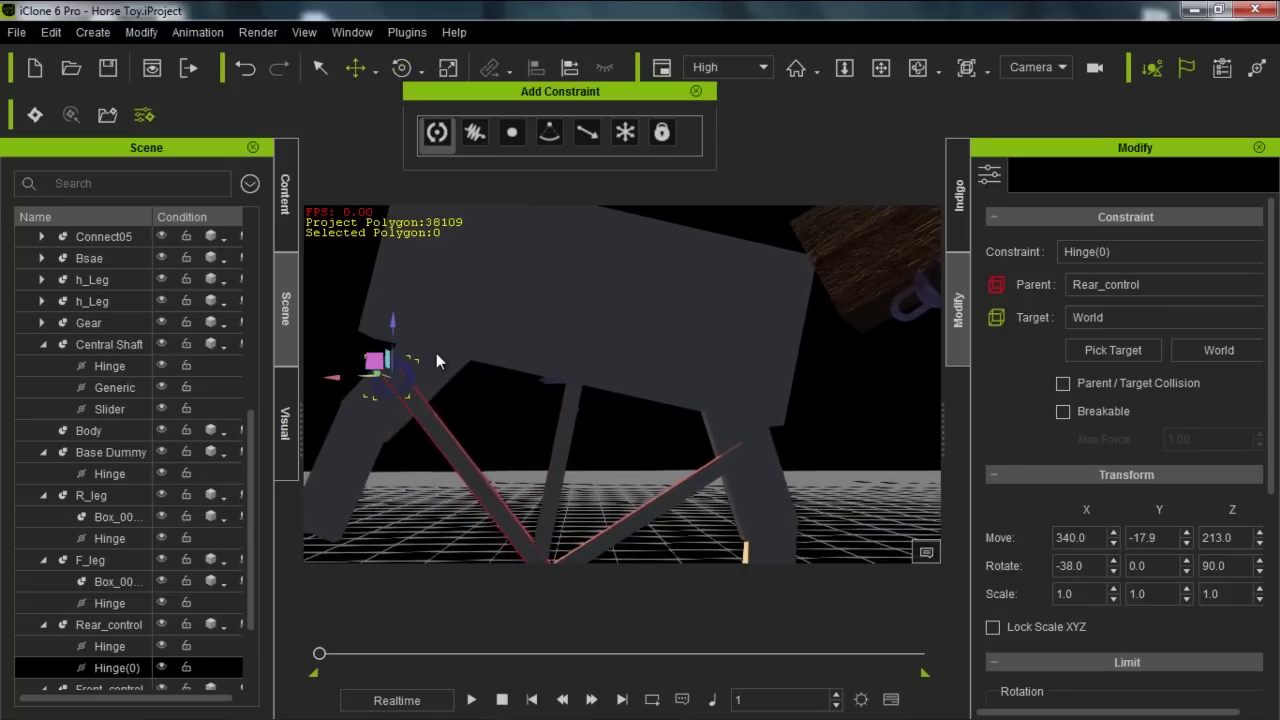
{"action": "key", "text": "w"}
{"action": "left_click_drag", "start_coordinate": [409, 362], "coordinate": [414, 363]}
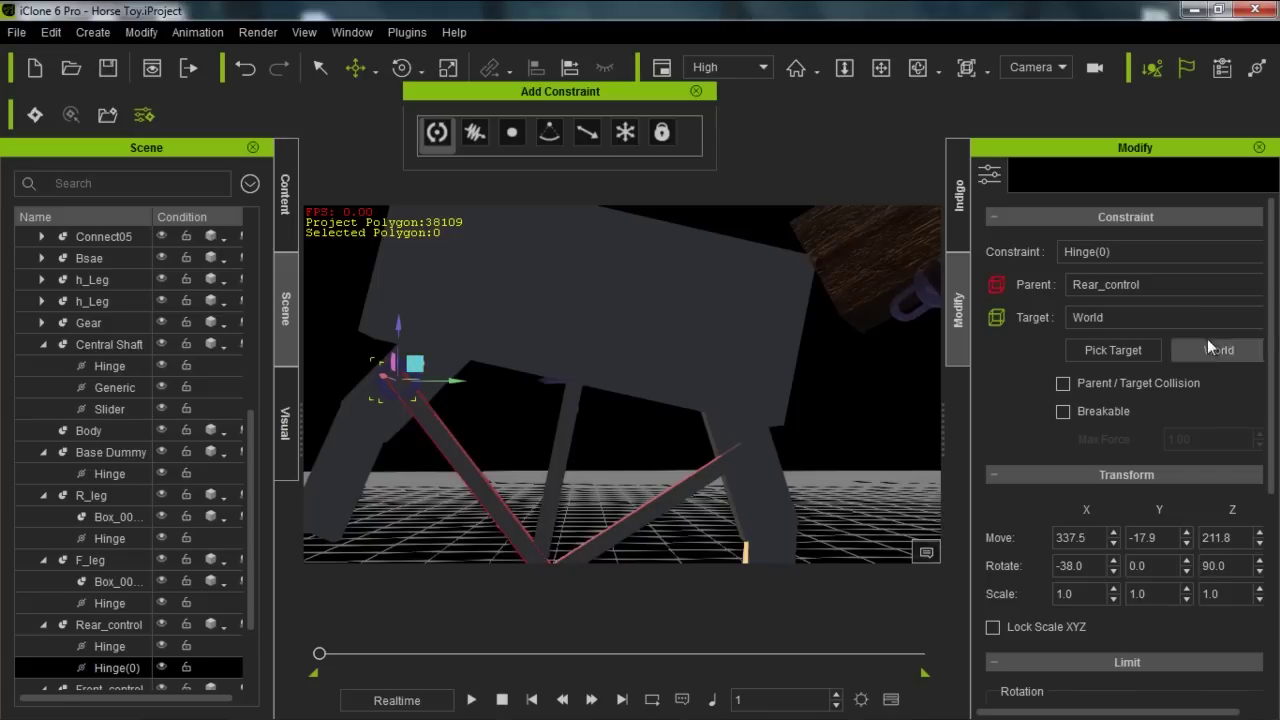
Step: Pick F_leg as the target of Rear_control's upper hinge
{"action": "left_click", "coordinate": [1128, 351]}
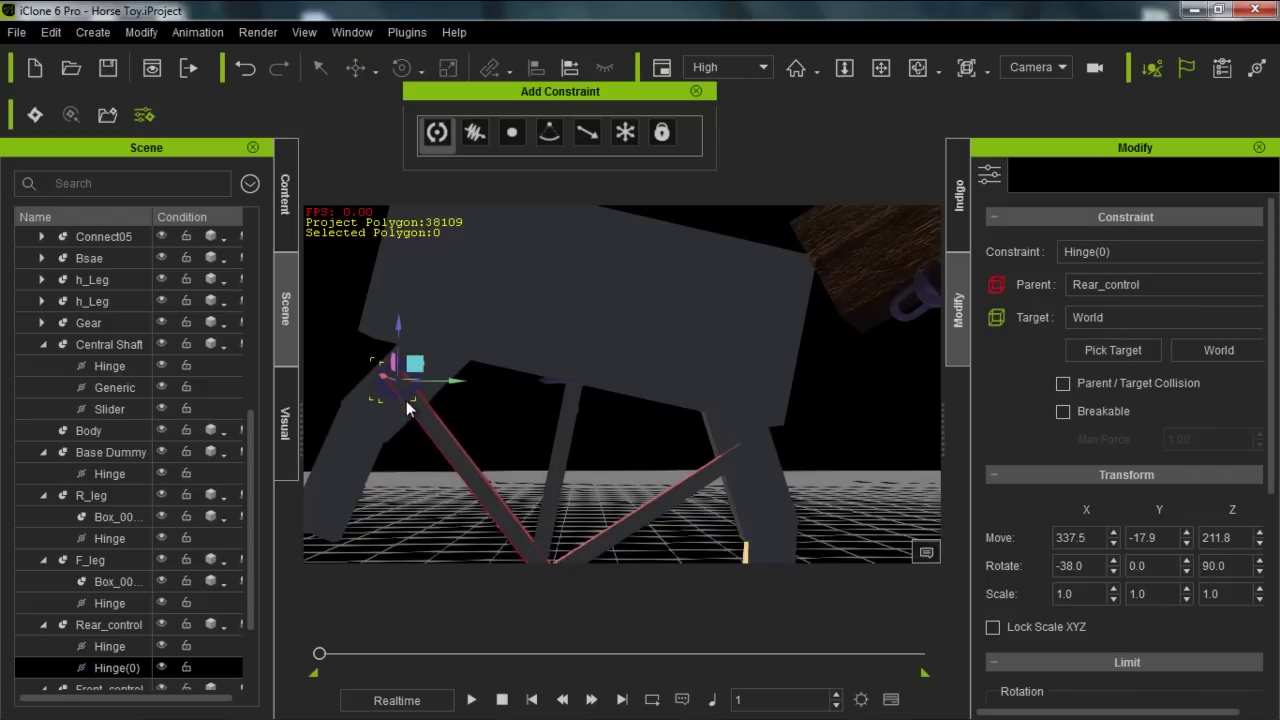
{"action": "left_click", "coordinate": [443, 364]}
{"action": "right_click_drag", "start_coordinate": [609, 399], "coordinate": [537, 408]}
{"action": "middle_click_drag", "start_coordinate": [634, 417], "coordinate": [569, 388]}
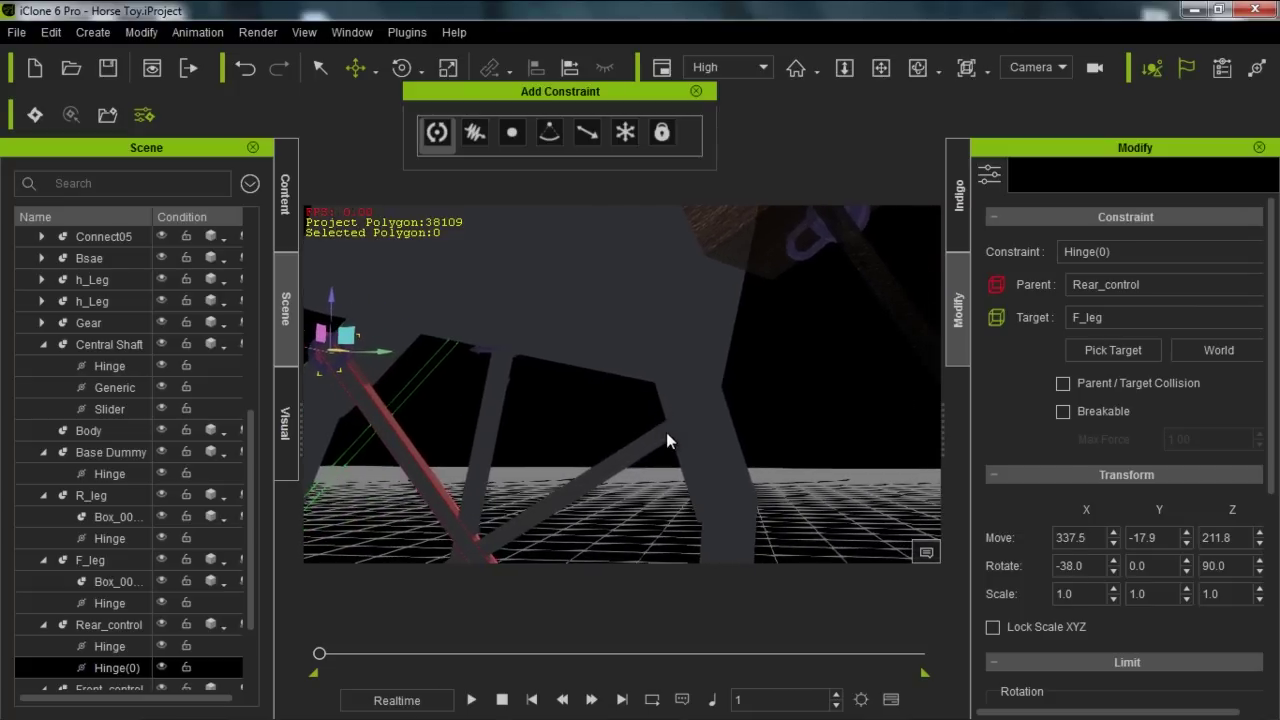
Step: Brighten the viewport lighting and add a second Hinge constraint at the upper end of Front_control
{"action": "right_click_drag", "start_coordinate": [778, 420], "coordinate": [749, 446]}
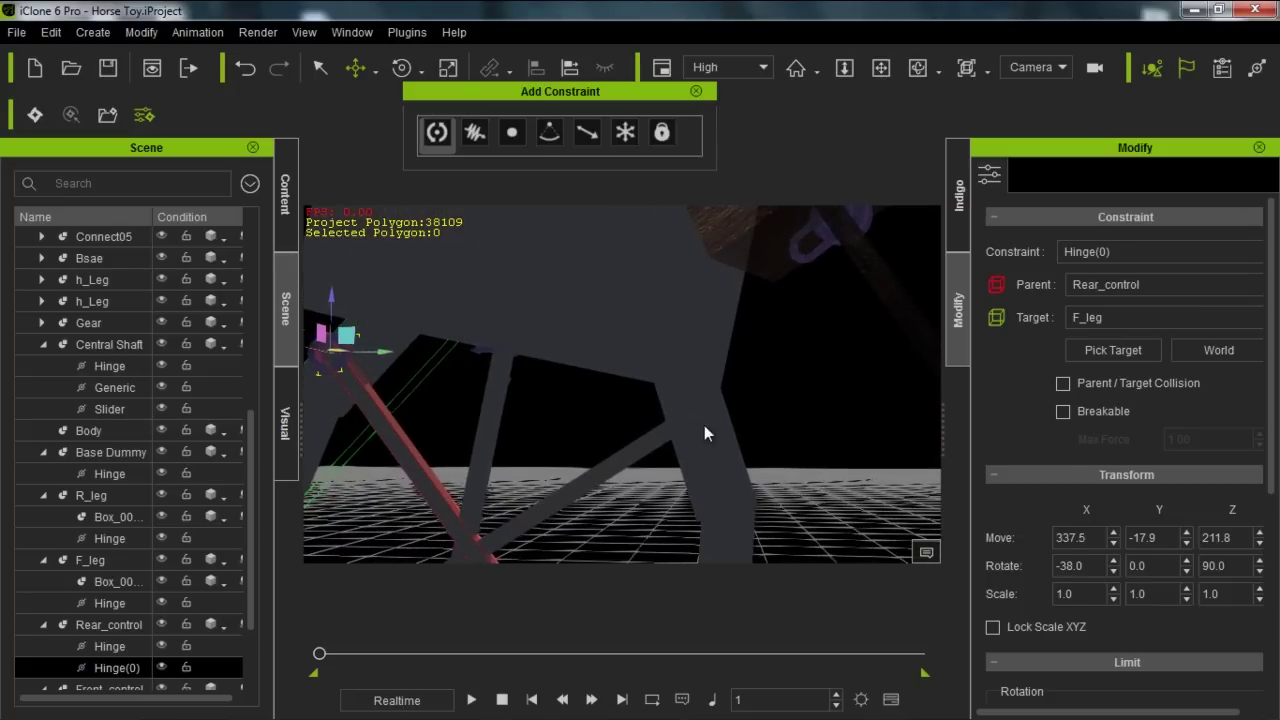
{"action": "key", "text": "ctrl+l"}
{"action": "left_click_drag", "start_coordinate": [629, 371], "coordinate": [642, 427]}
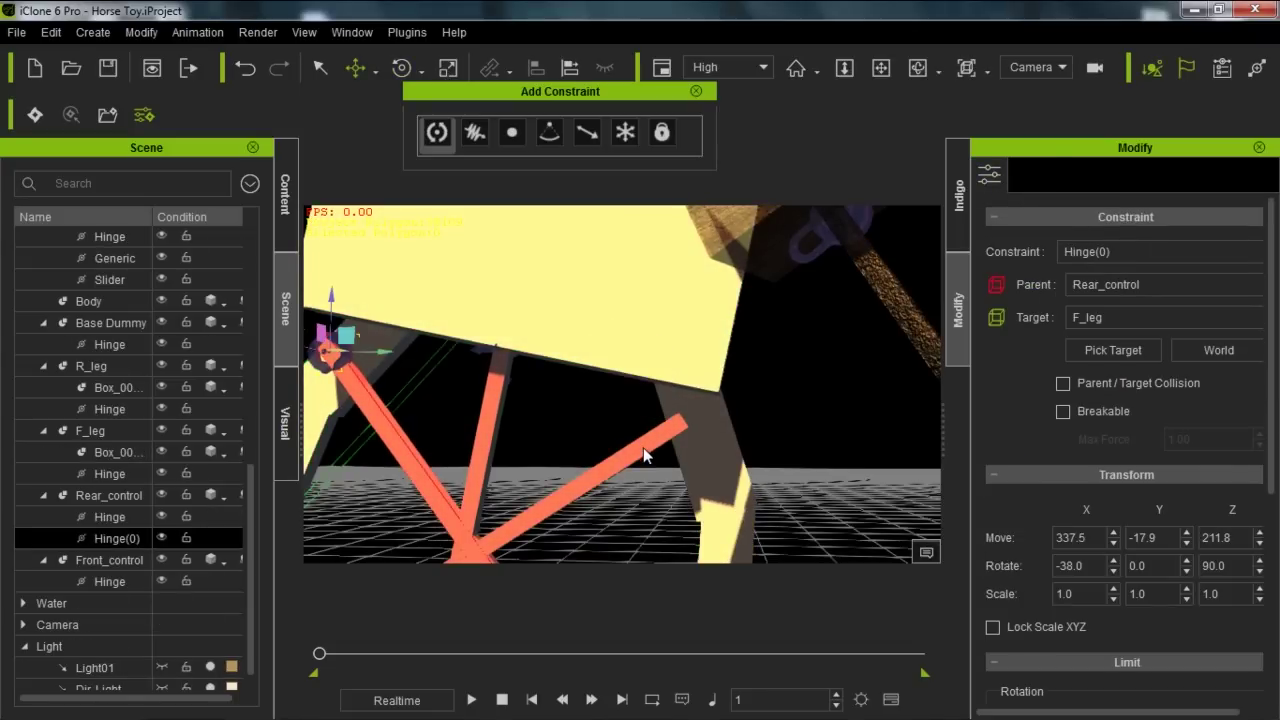
{"action": "left_click", "coordinate": [446, 134]}
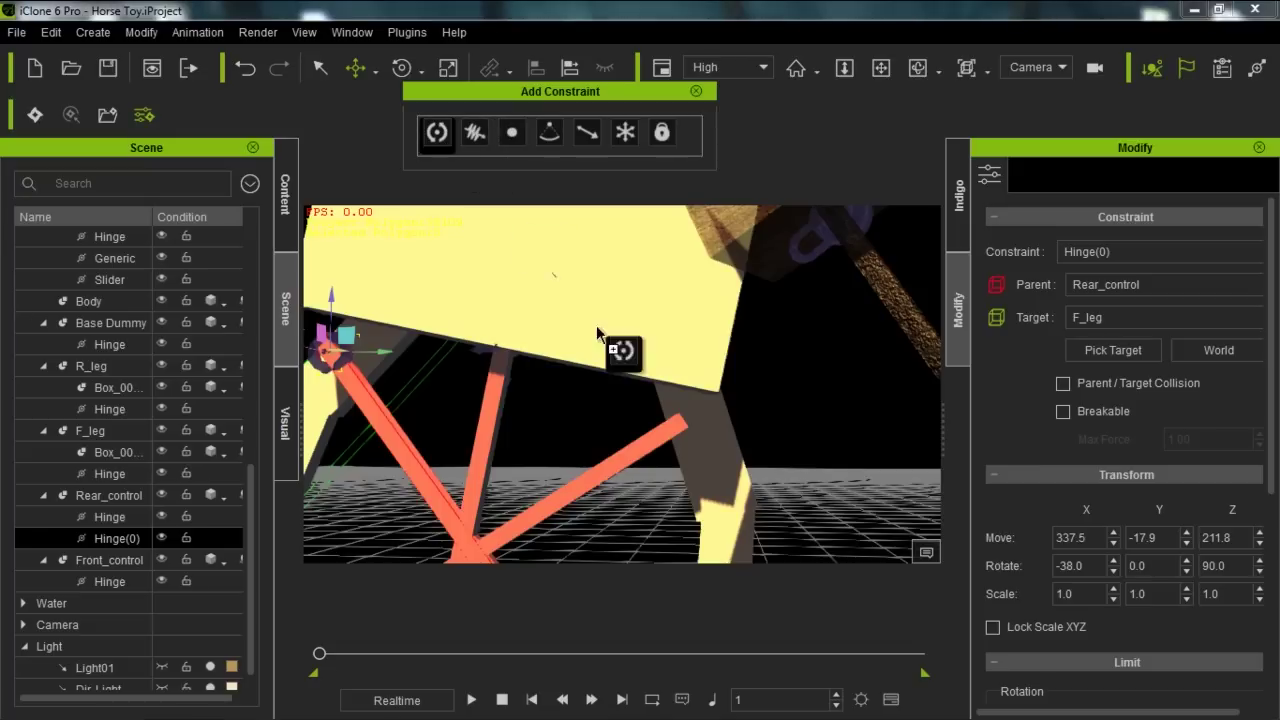
{"action": "left_click", "coordinate": [677, 428]}
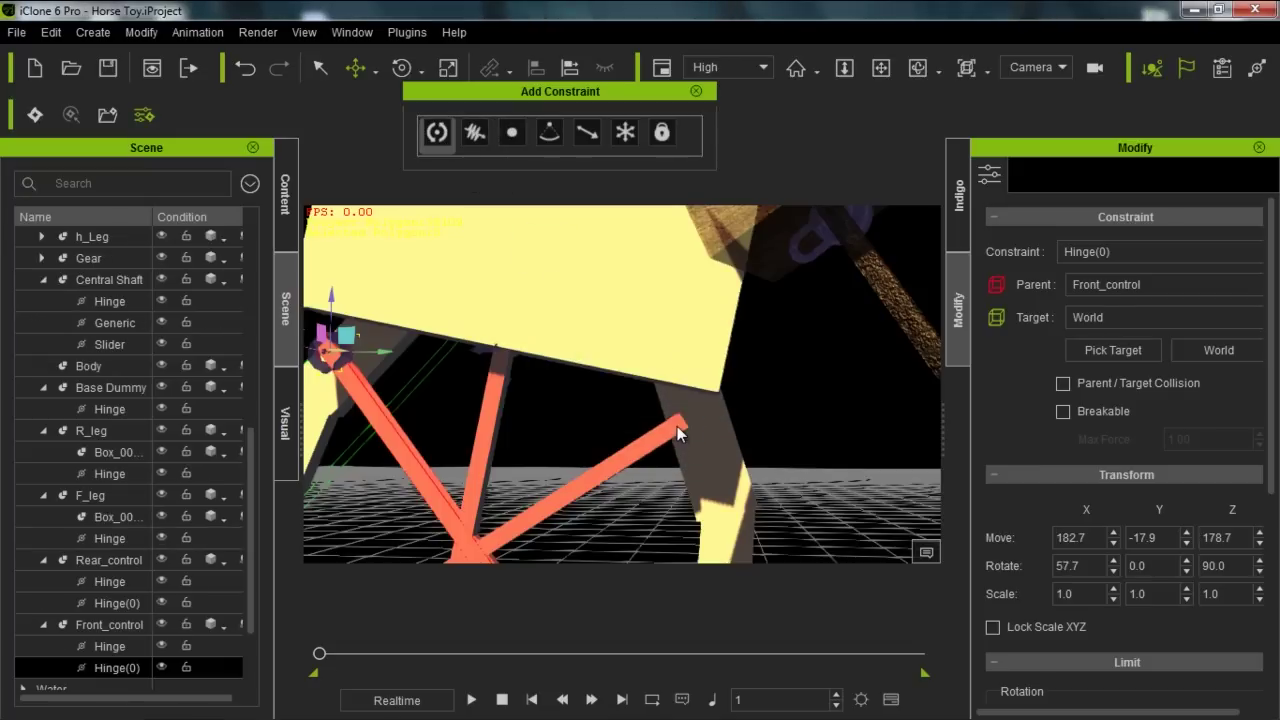
Step: Pick R_leg as the target of Front_control's upper hinge and make its X-axis rotation unlimited
{"action": "left_click", "coordinate": [1100, 352]}
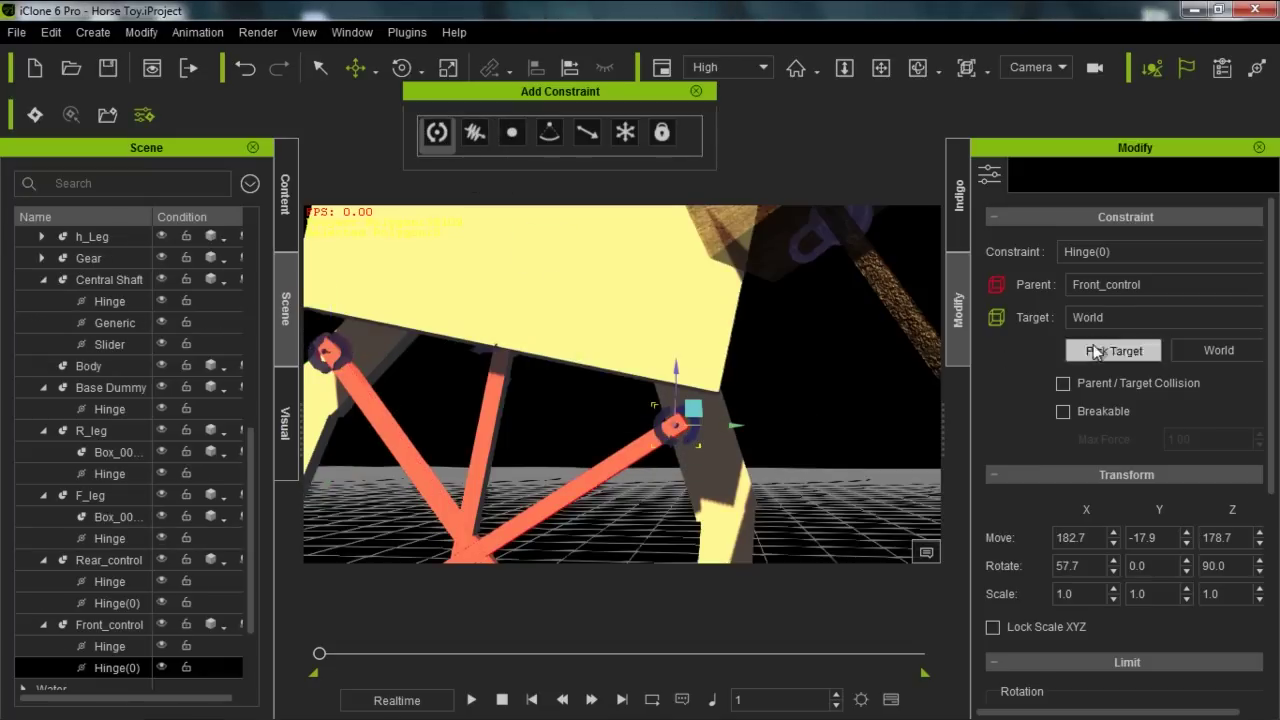
{"action": "left_click", "coordinate": [709, 458]}
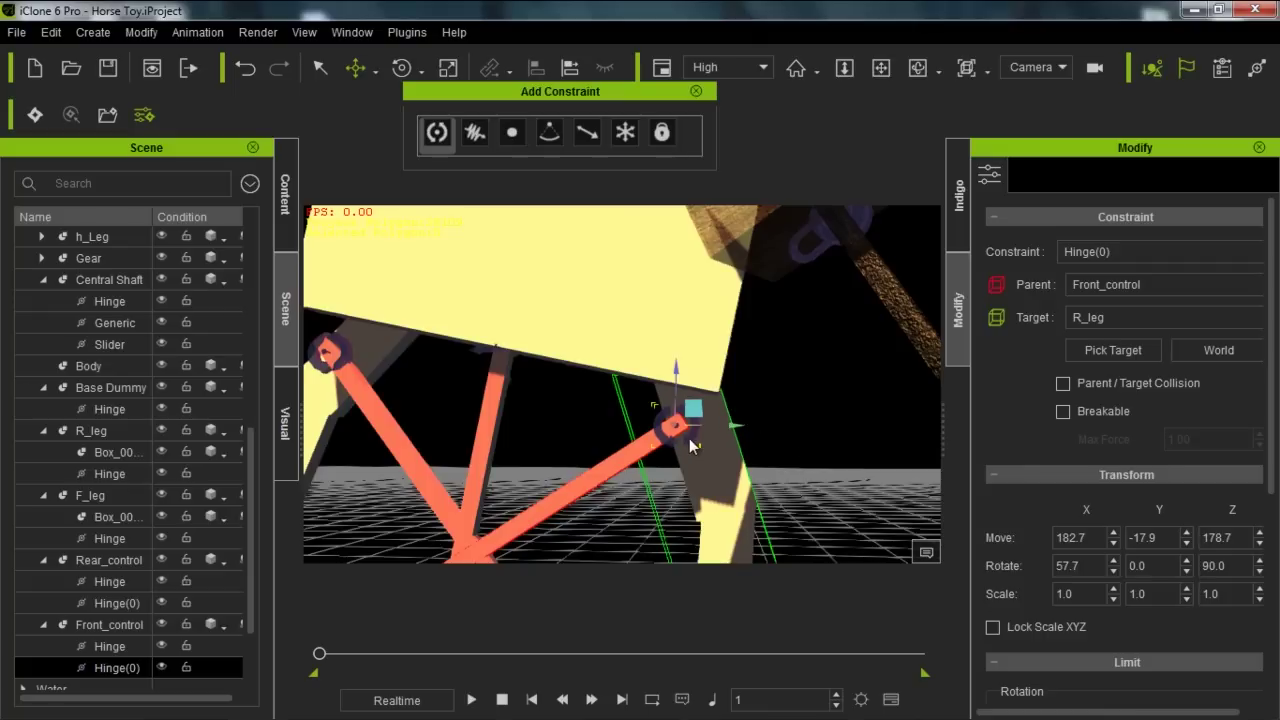
{"action": "left_click_drag", "start_coordinate": [1271, 381], "coordinate": [1271, 588]}
{"action": "left_click", "coordinate": [1243, 408]}
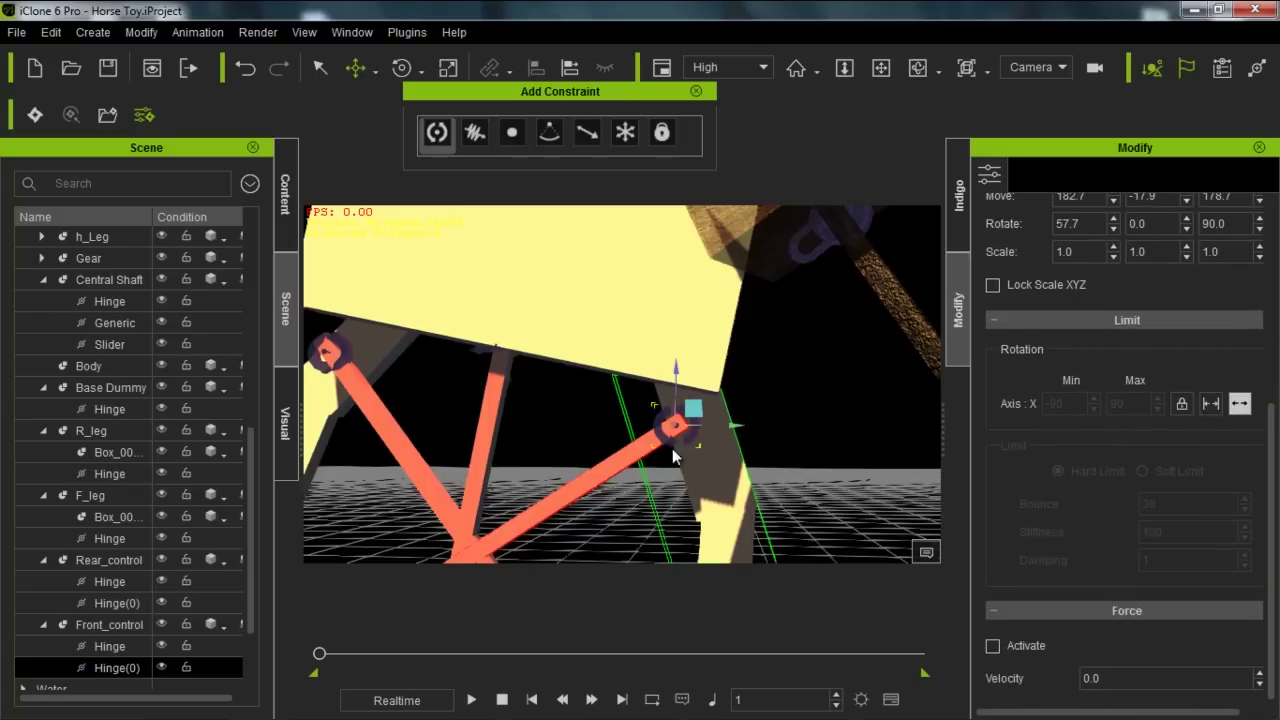
Step: Make the X-axis rotation of Rear_control's upper hinge unlimited
{"action": "left_click_drag", "start_coordinate": [462, 448], "coordinate": [586, 454], "text": "alt"}
{"action": "right_click_drag", "start_coordinate": [523, 436], "coordinate": [533, 414], "text": "alt"}
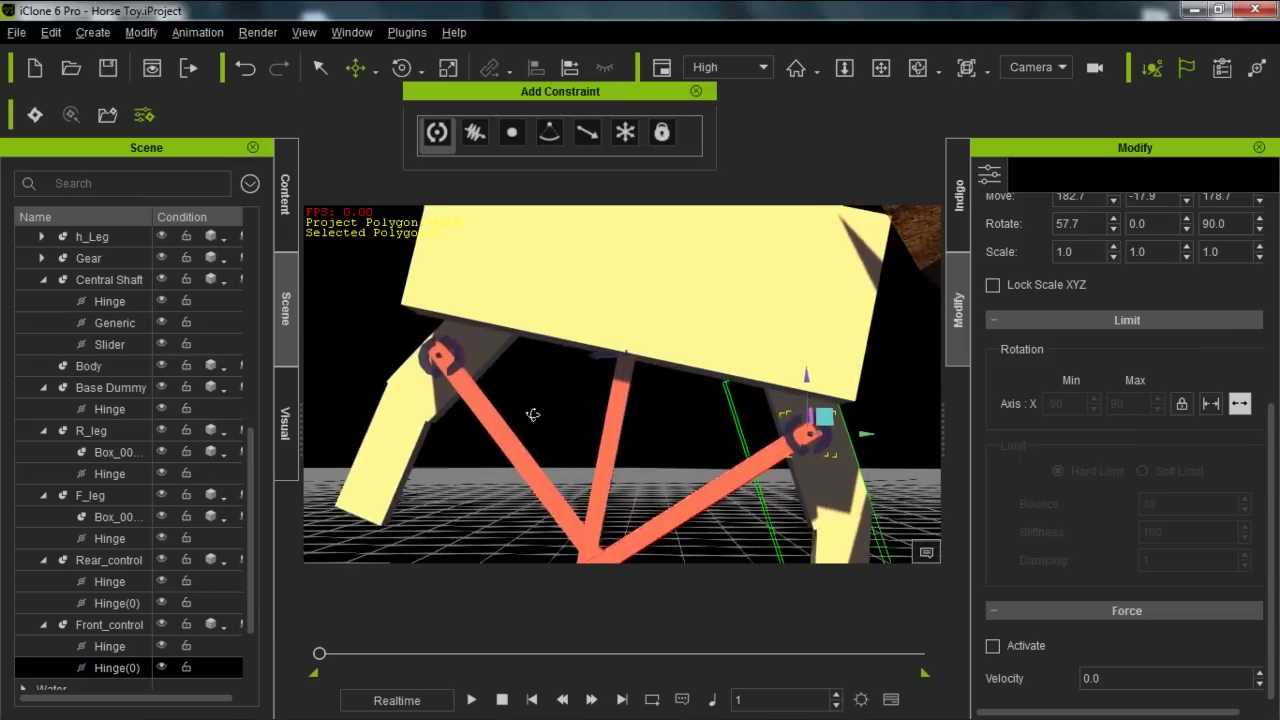
{"action": "left_click", "coordinate": [456, 357]}
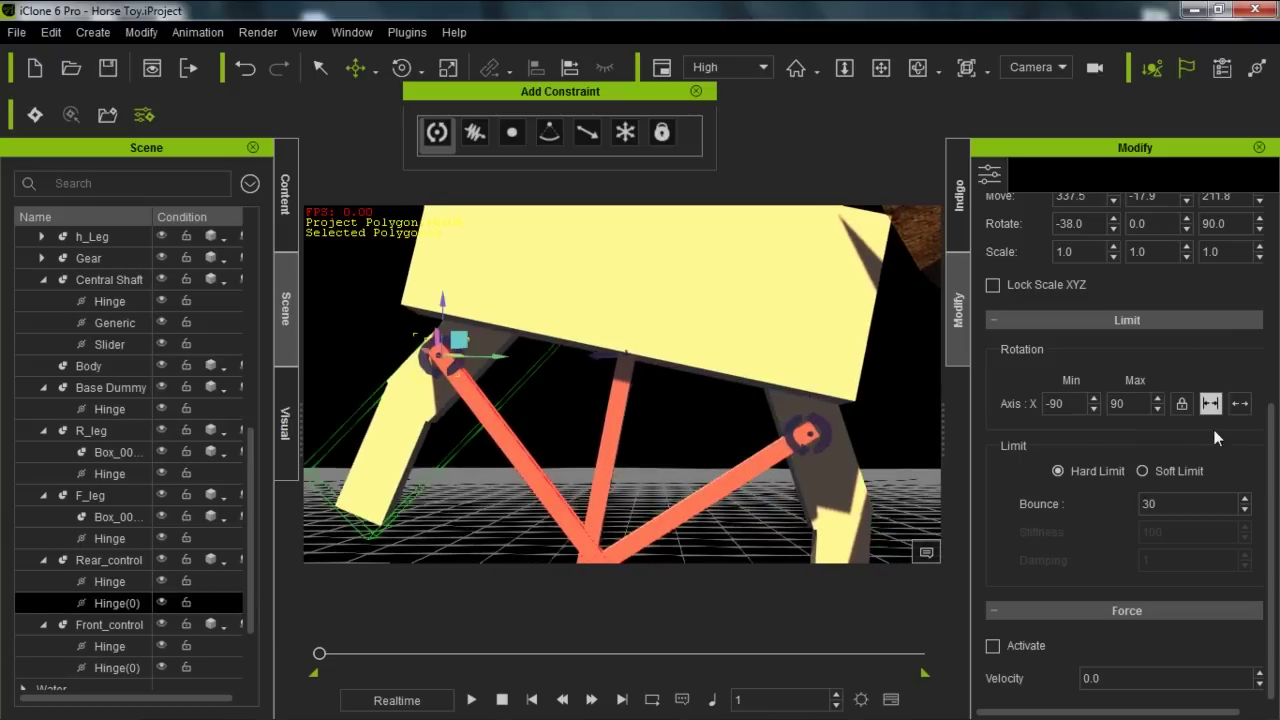
{"action": "left_click", "coordinate": [1240, 403]}
Step: Test the leg linkage by running the simulation in Realtime and again after switching playback to By Frame
{"action": "right_click_drag", "start_coordinate": [381, 434], "coordinate": [552, 344], "text": "alt"}
{"action": "scroll", "coordinate": [489, 416], "scroll_direction": "down", "scroll_amount": 3}
{"action": "right_click_drag", "start_coordinate": [490, 423], "coordinate": [680, 438]}
{"action": "left_click", "coordinate": [658, 433]}
{"action": "left_click_drag", "start_coordinate": [629, 407], "coordinate": [583, 470]}
{"action": "left_click", "coordinate": [580, 470]}
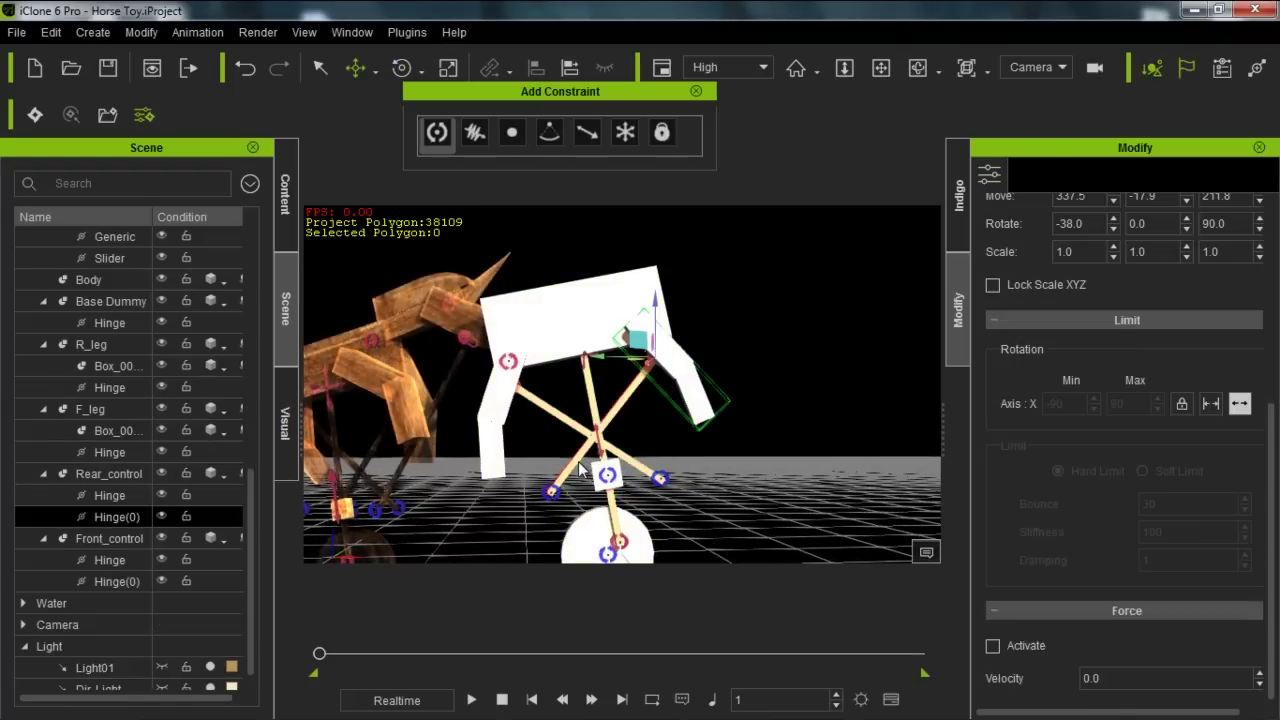
{"action": "left_click", "coordinate": [471, 701]}
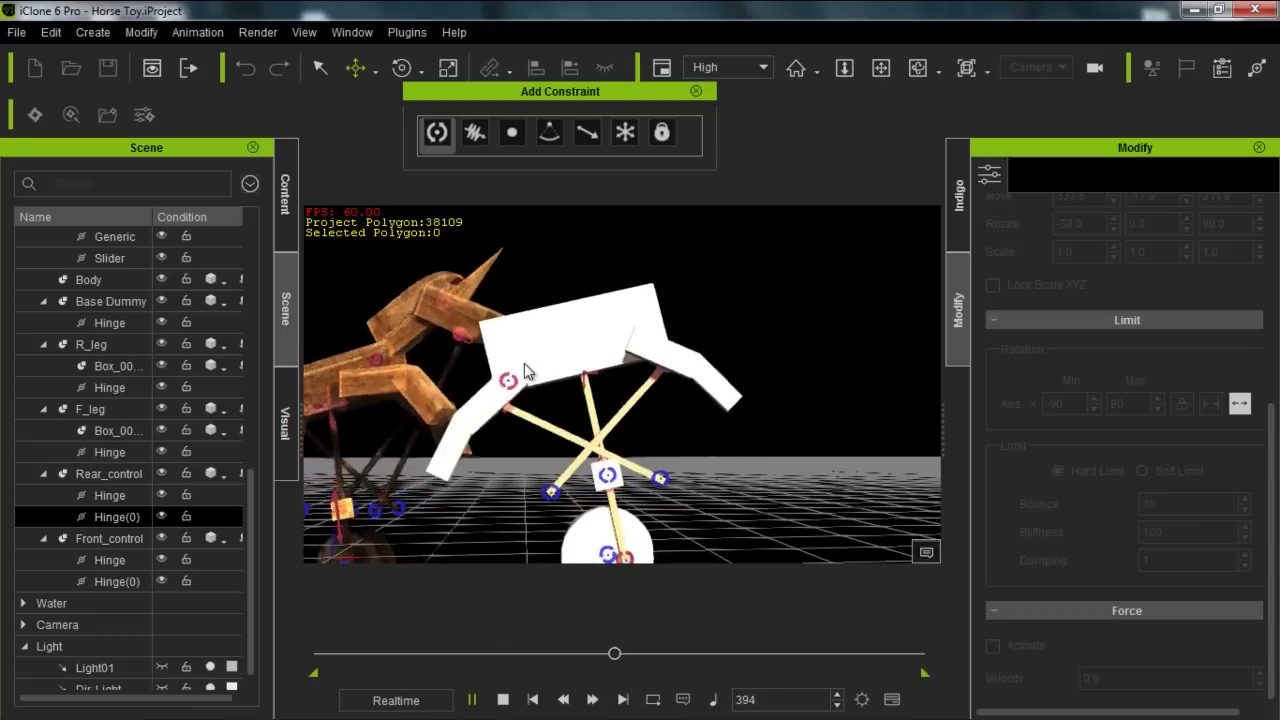
{"action": "left_click", "coordinate": [503, 700]}
{"action": "left_click", "coordinate": [437, 700]}
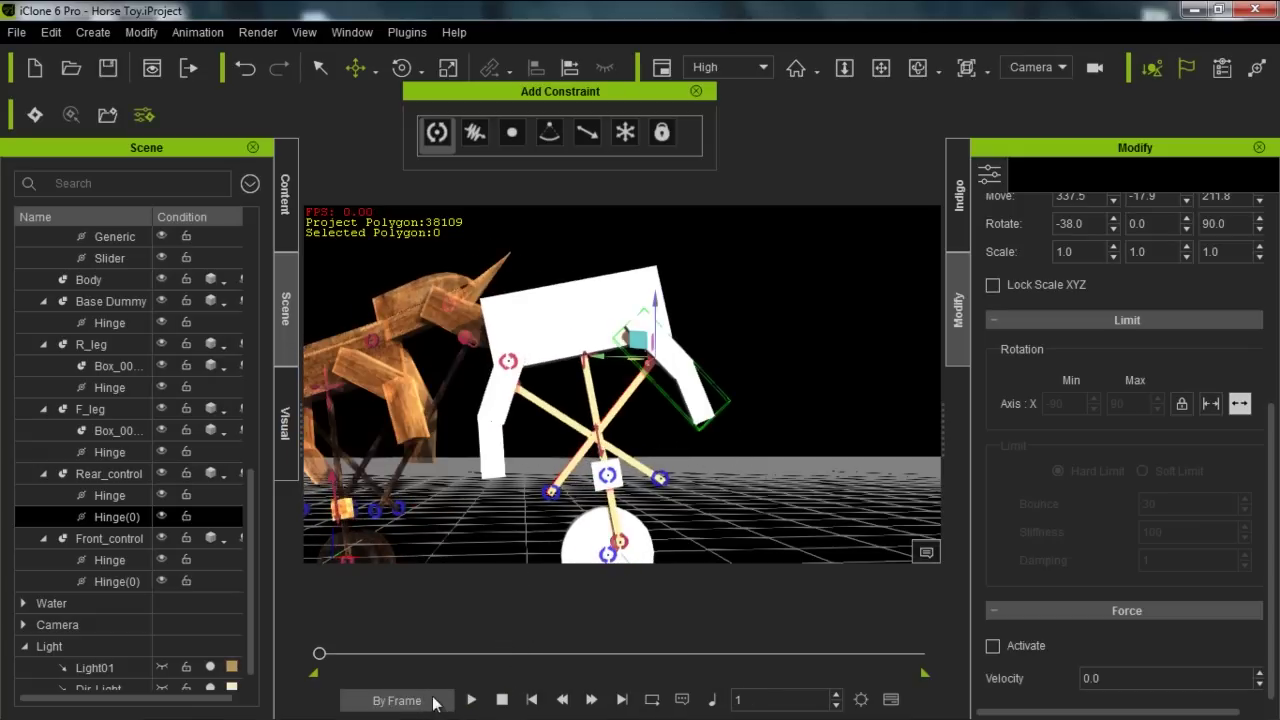
{"action": "left_click", "coordinate": [474, 700]}
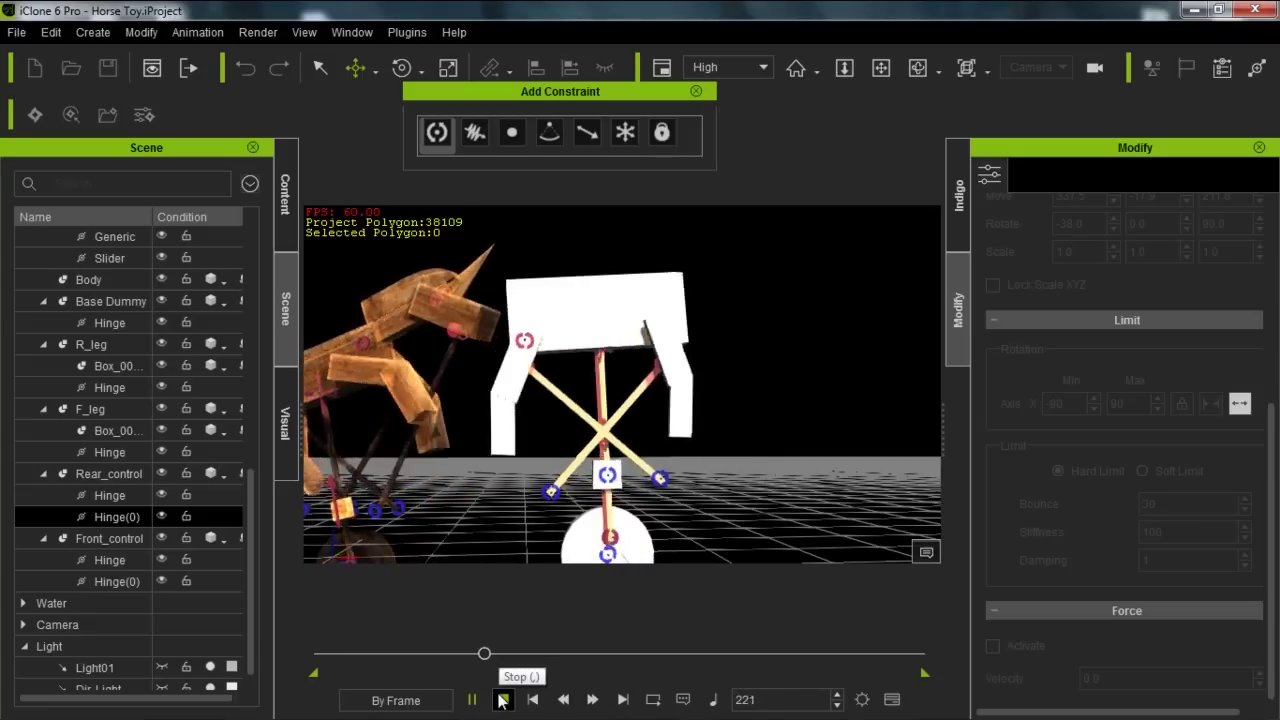
{"action": "left_click", "coordinate": [503, 700]}
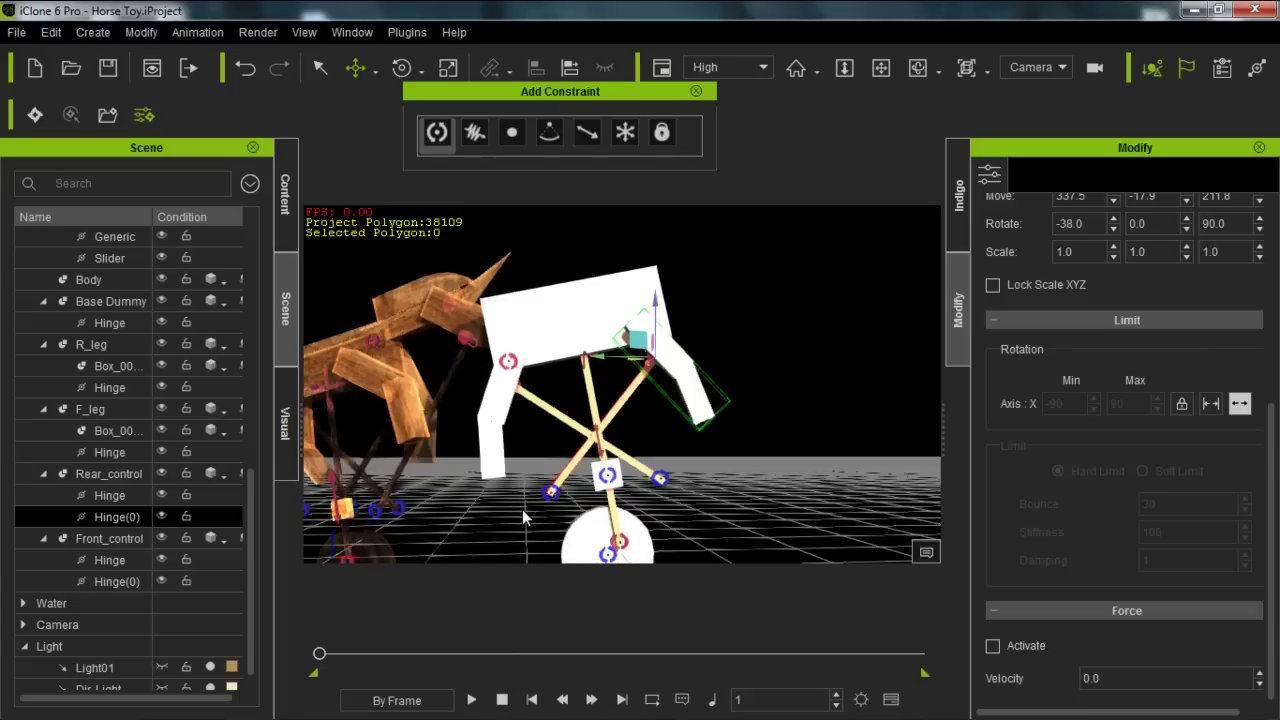
Step: Duplicate F_leg and R_leg together along the Y axis, placing the copies on the opposite side of the body
{"action": "scroll", "coordinate": [608, 478], "scroll_direction": "up", "scroll_amount": 4}
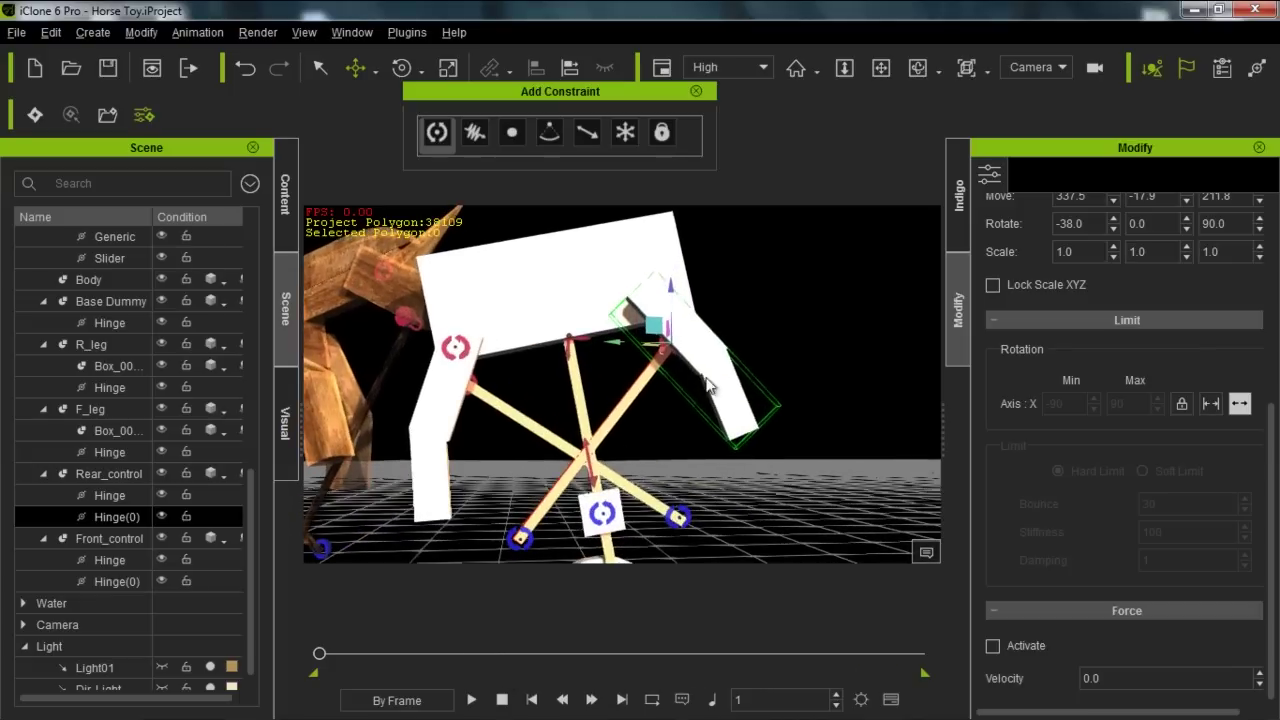
{"action": "left_click_drag", "start_coordinate": [778, 412], "coordinate": [633, 422], "text": "alt"}
{"action": "right_click_drag", "start_coordinate": [633, 422], "coordinate": [472, 461], "text": "alt"}
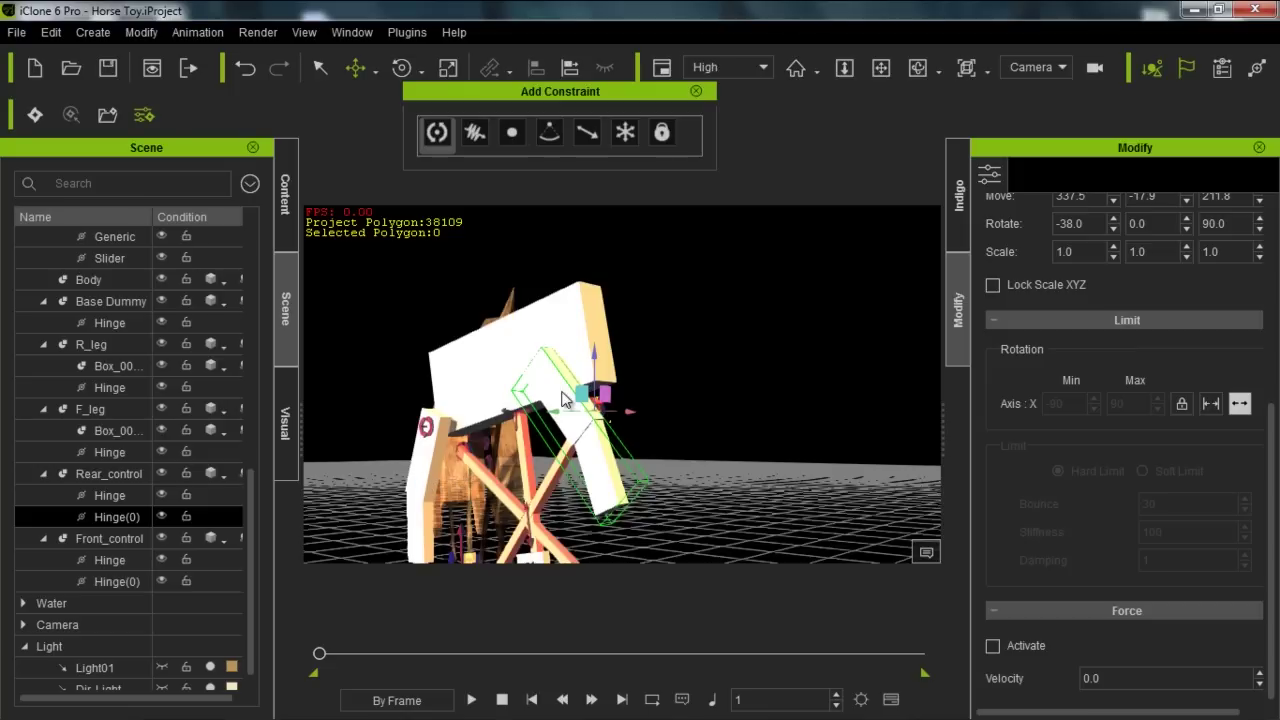
{"action": "left_click", "coordinate": [590, 443]}
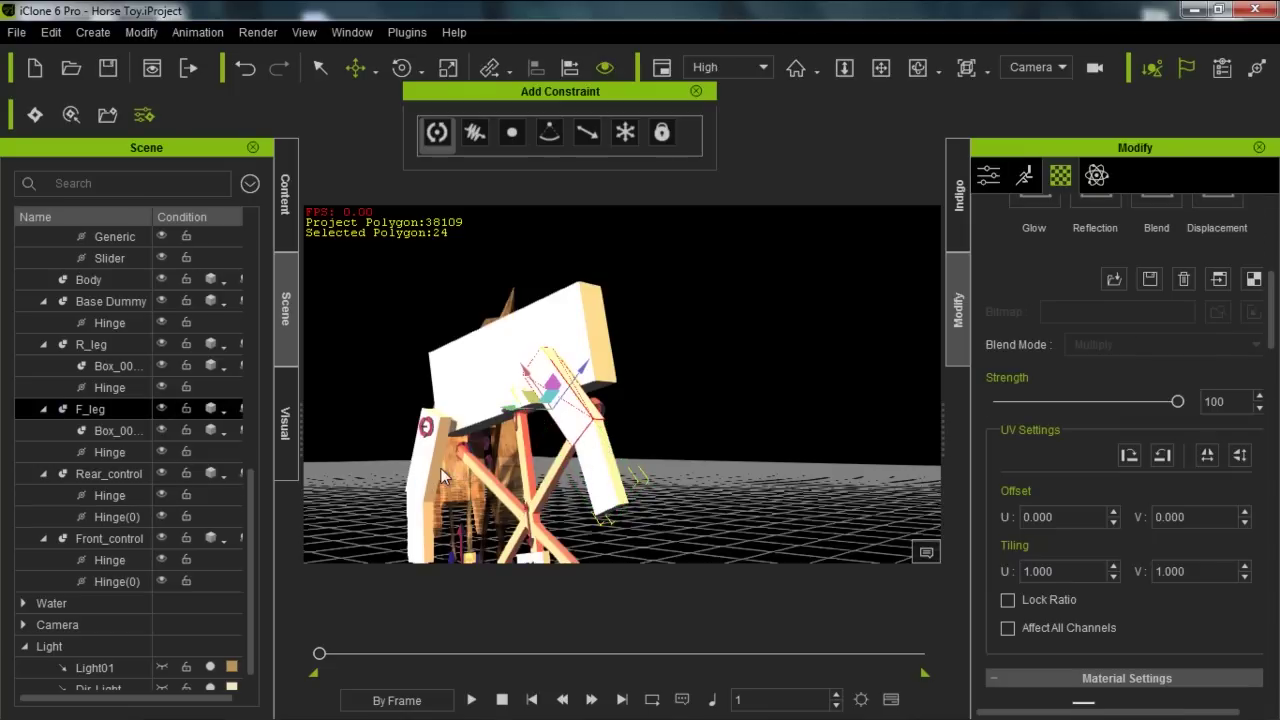
{"action": "left_click", "coordinate": [421, 524], "text": "ctrl"}
{"action": "right_click_drag", "start_coordinate": [748, 405], "coordinate": [452, 480]}
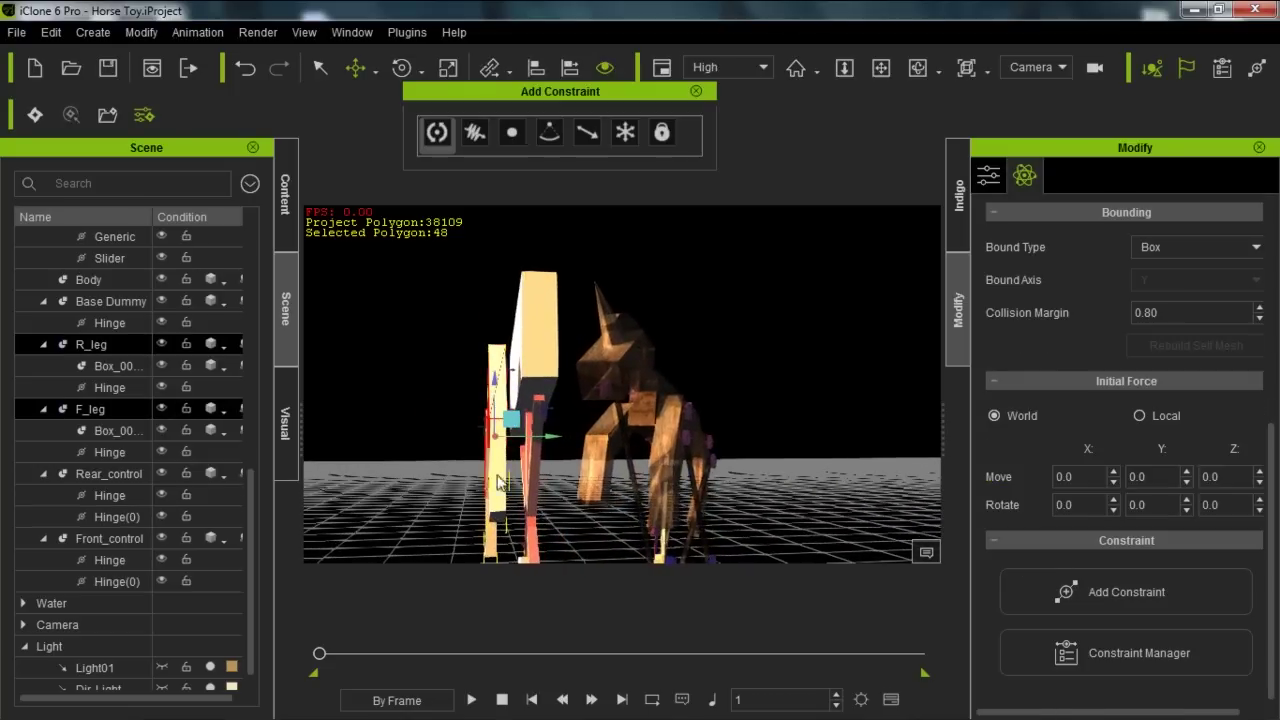
{"action": "left_click_drag", "start_coordinate": [552, 438], "coordinate": [613, 438], "text": "ctrl"}
{"action": "right_click_drag", "start_coordinate": [638, 443], "coordinate": [614, 466]}
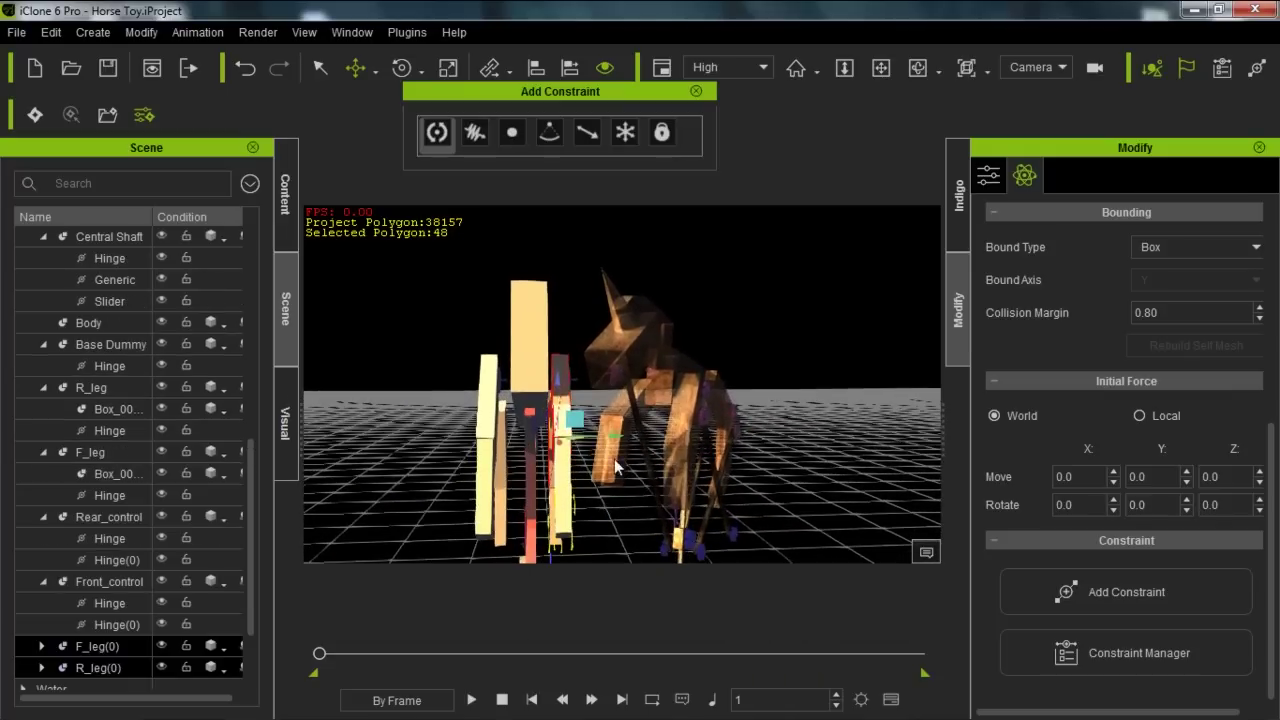
{"action": "left_click_drag", "start_coordinate": [617, 436], "coordinate": [621, 436]}
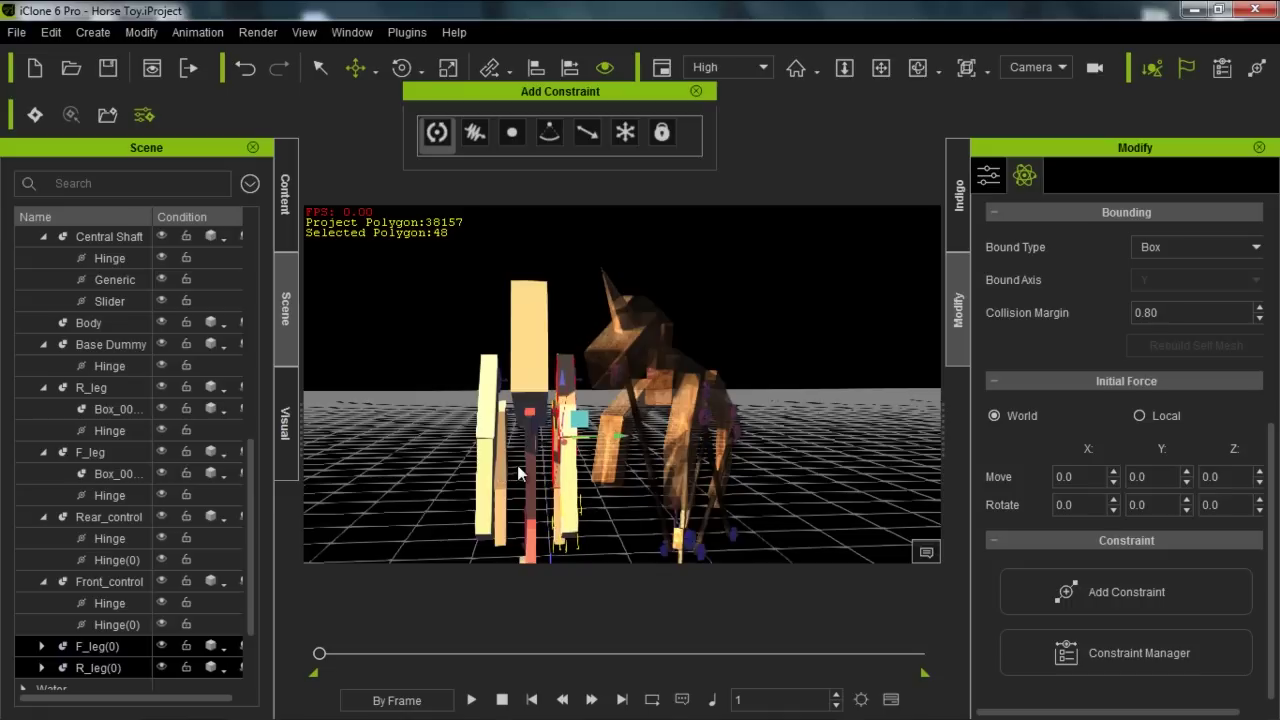
Step: Examine the hinges of the copied legs F_leg(0) and R_leg(0), checking the parent and target of each
{"action": "right_click_drag", "start_coordinate": [610, 436], "coordinate": [432, 468]}
{"action": "right_click_drag", "start_coordinate": [577, 484], "coordinate": [558, 412]}
{"action": "middle_click_drag", "start_coordinate": [511, 428], "coordinate": [534, 454]}
{"action": "right_click_drag", "start_coordinate": [534, 454], "coordinate": [529, 410]}
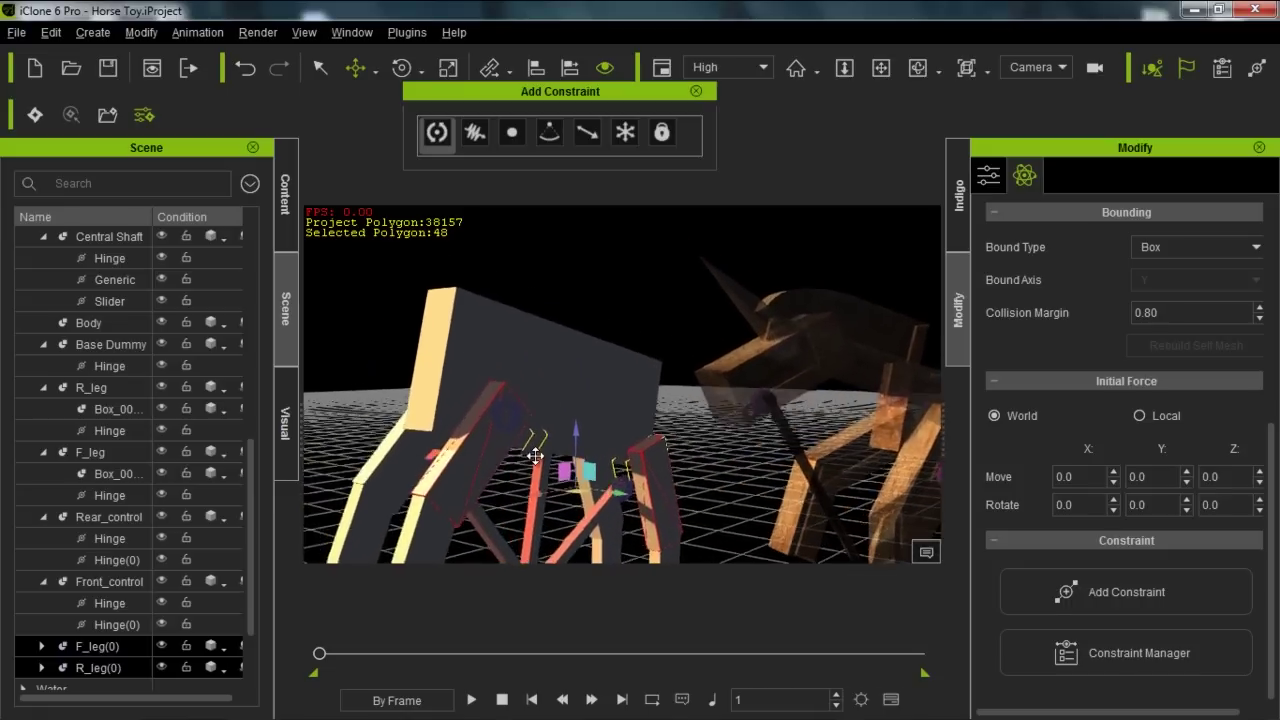
{"action": "left_click", "coordinate": [490, 440]}
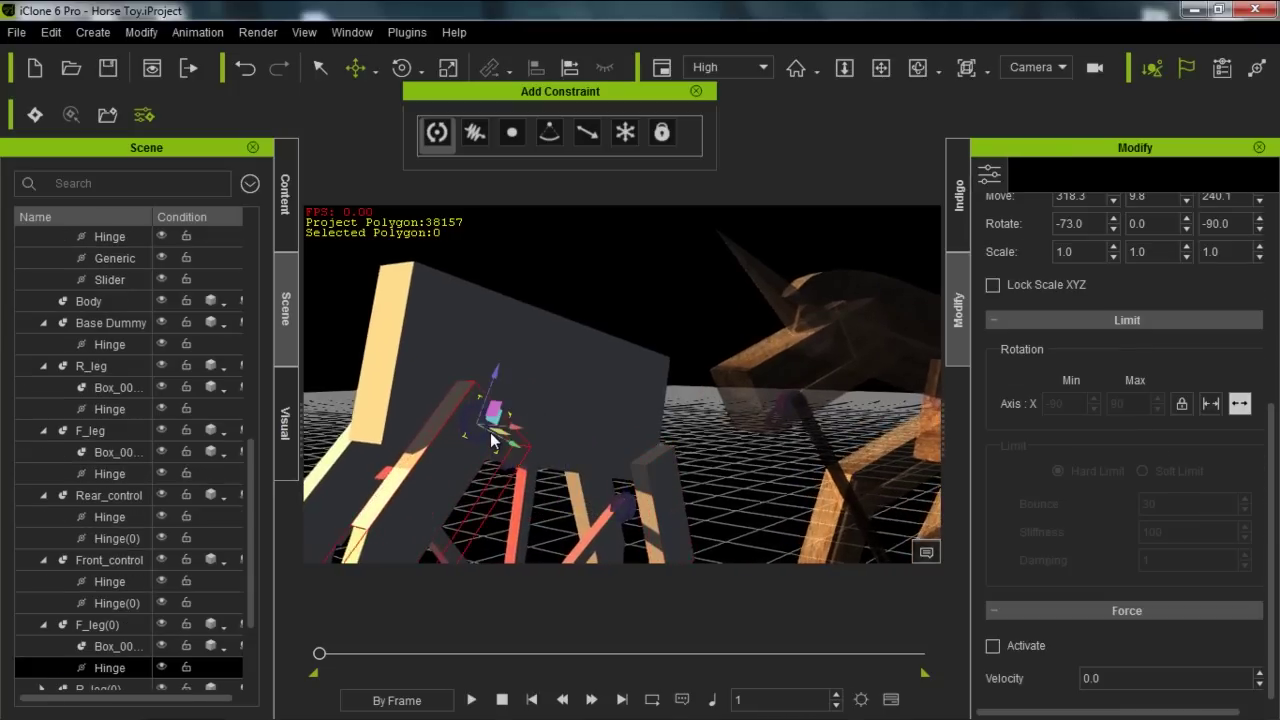
{"action": "left_click_drag", "start_coordinate": [1272, 445], "coordinate": [1268, 250]}
{"action": "left_click", "coordinate": [524, 366]}
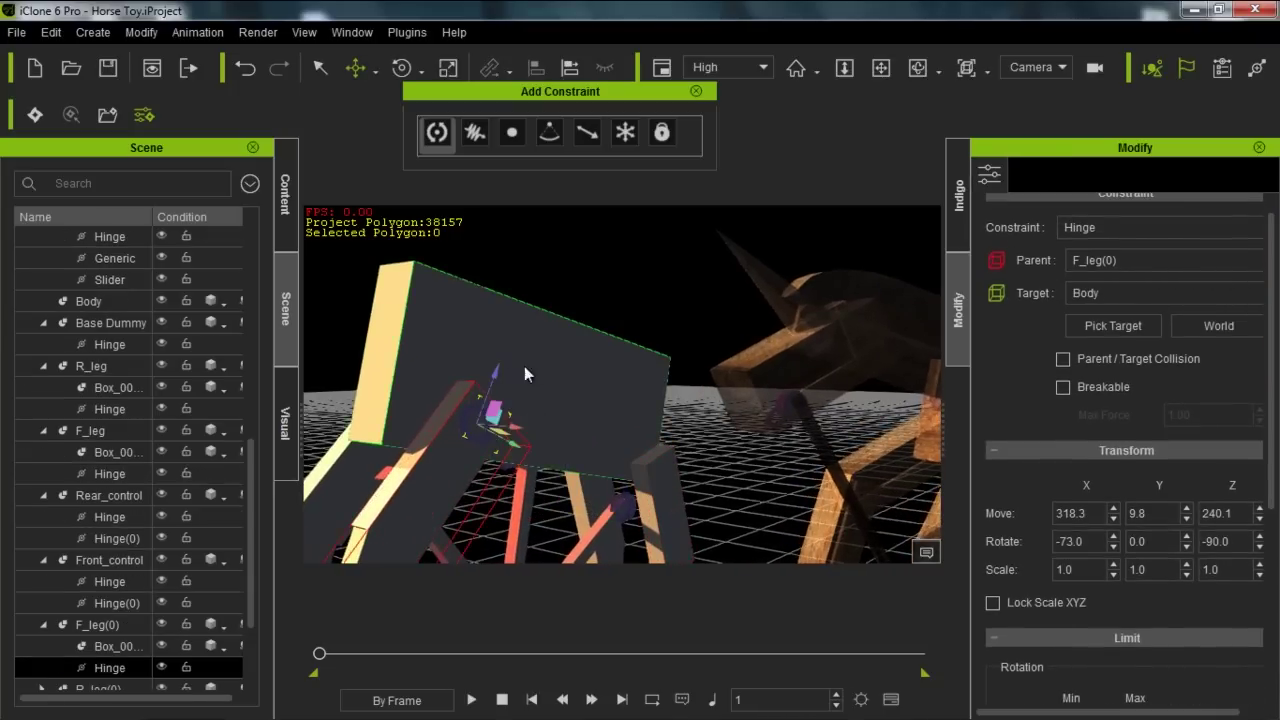
{"action": "middle_click_drag", "start_coordinate": [699, 474], "coordinate": [637, 398]}
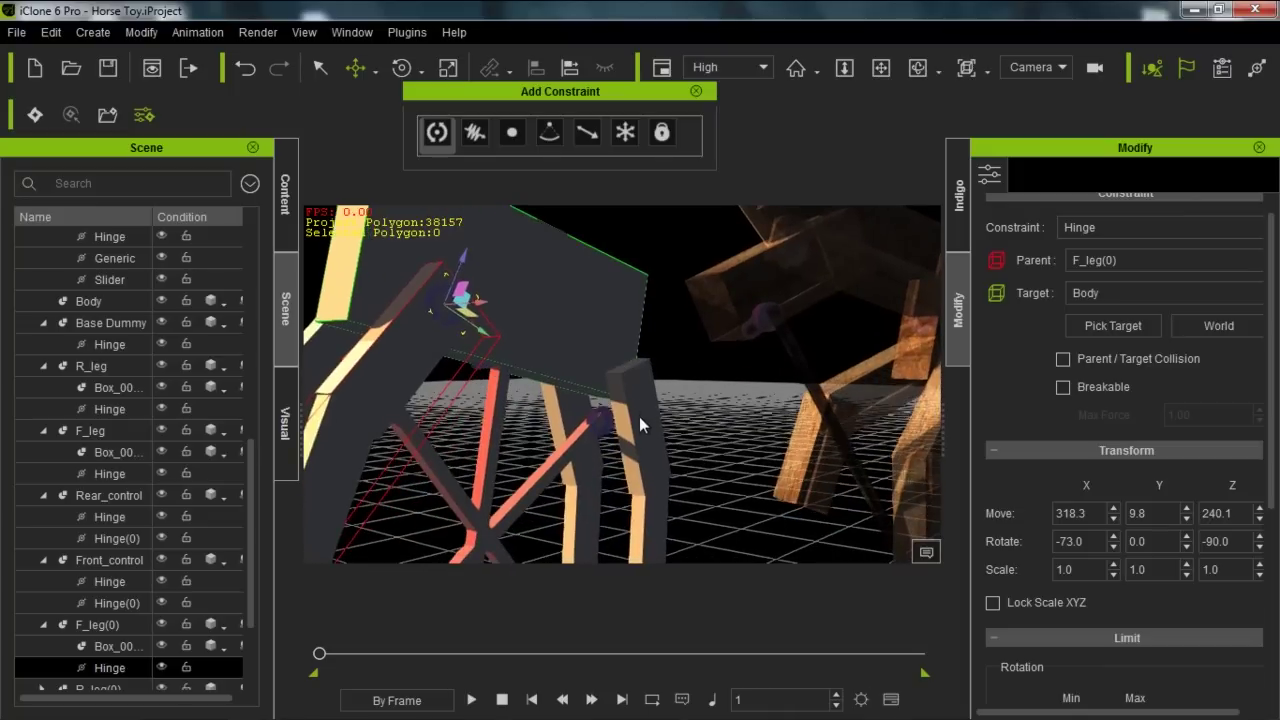
{"action": "left_click", "coordinate": [643, 433]}
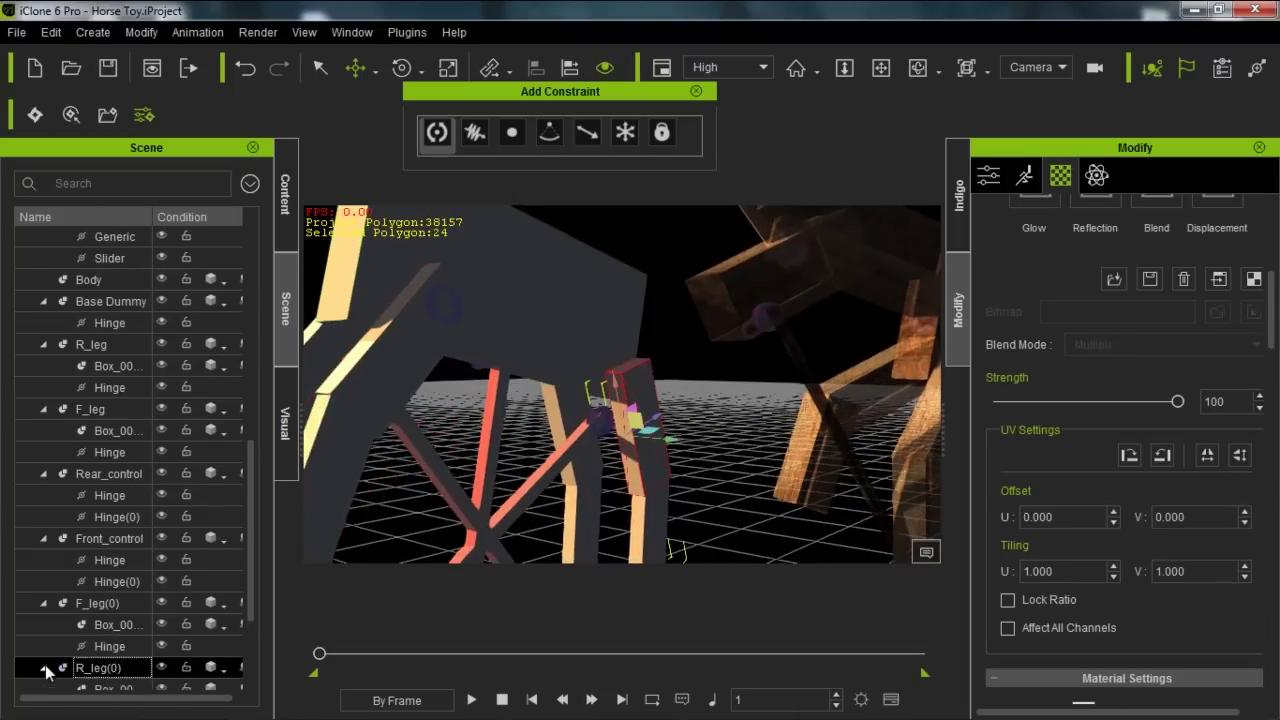
{"action": "left_click", "coordinate": [90, 686]}
{"action": "left_click", "coordinate": [110, 668]}
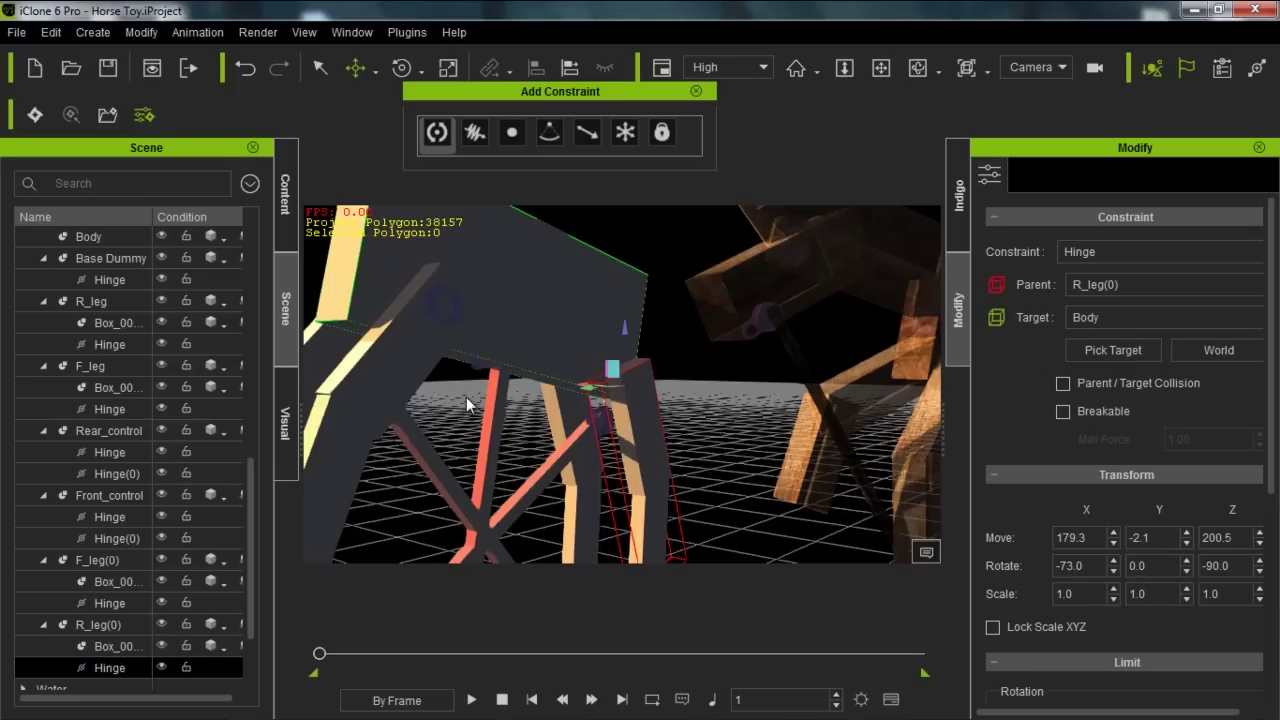
Step: Run the simulation to test how the copied legs move, and stop it
{"action": "left_click_drag", "start_coordinate": [477, 324], "coordinate": [484, 388], "text": "alt"}
{"action": "right_click_drag", "start_coordinate": [443, 415], "coordinate": [492, 574], "text": "alt"}
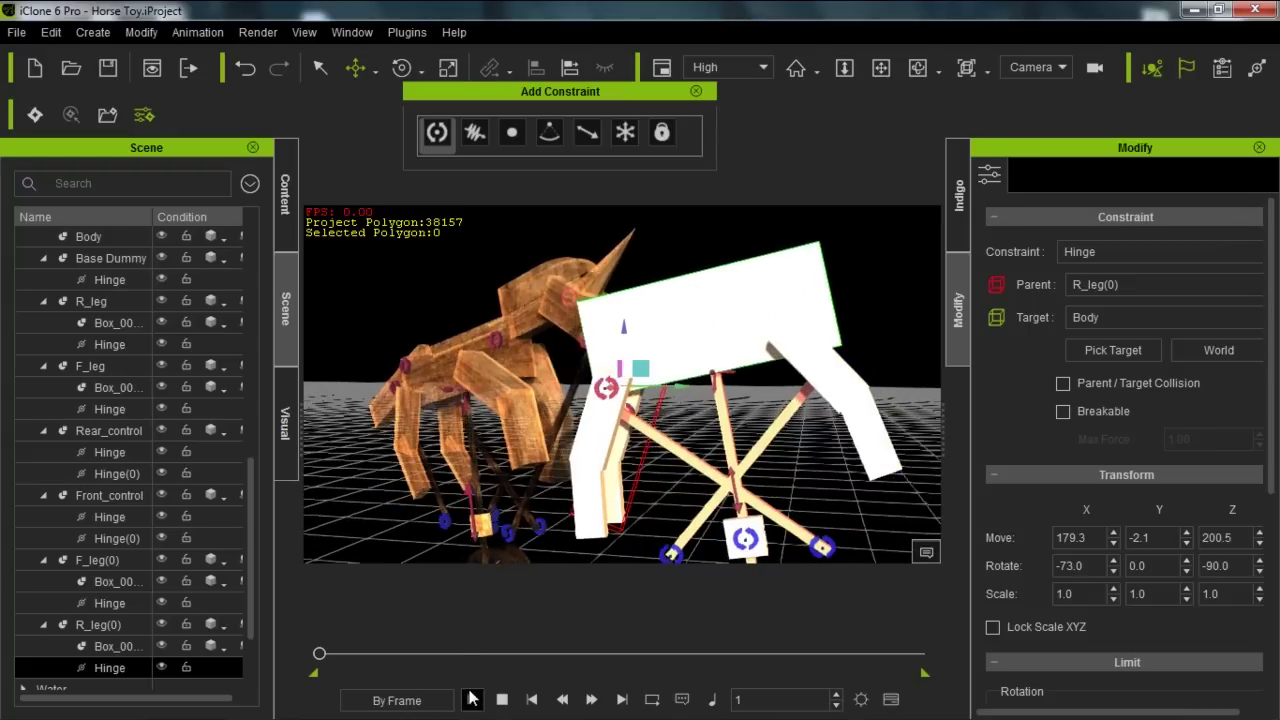
{"action": "left_click", "coordinate": [470, 698]}
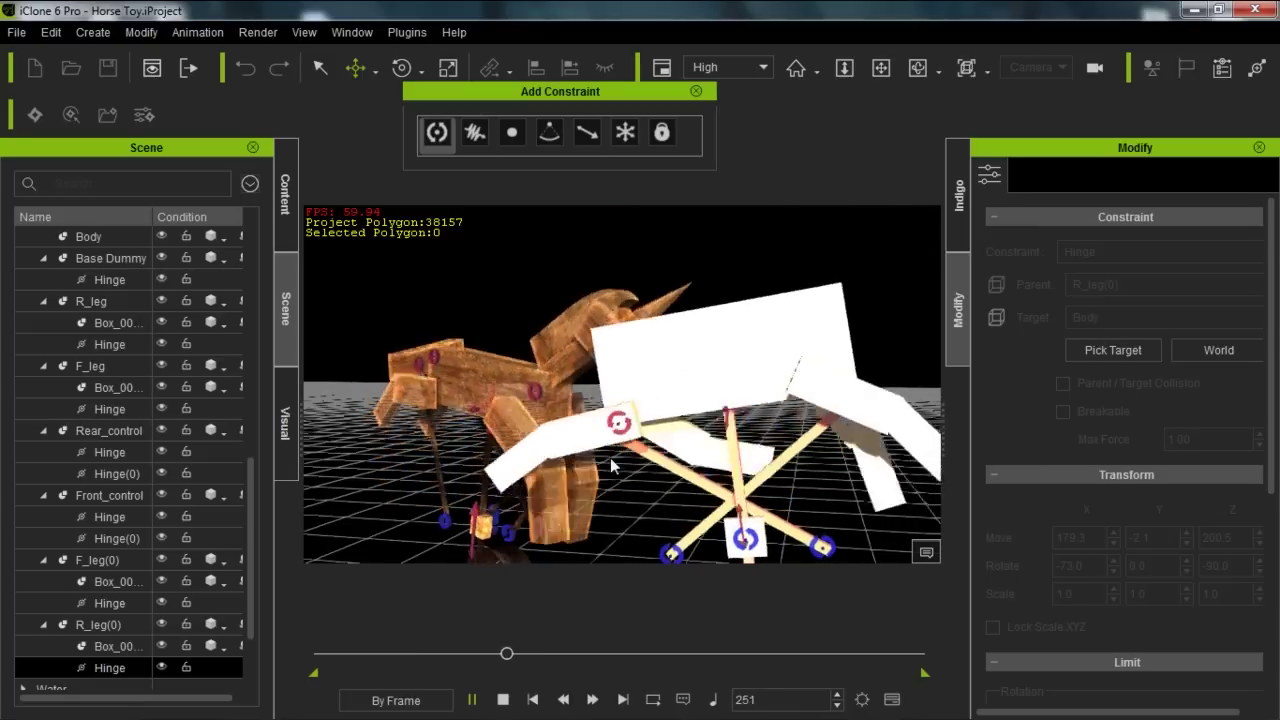
{"action": "left_click", "coordinate": [503, 699]}
Step: Copy Front_control's upper hinge to about Y -29.5 and pick the copied rear leg, R_leg(0), as the new hinge's target
{"action": "right_click_drag", "start_coordinate": [703, 455], "coordinate": [741, 403]}
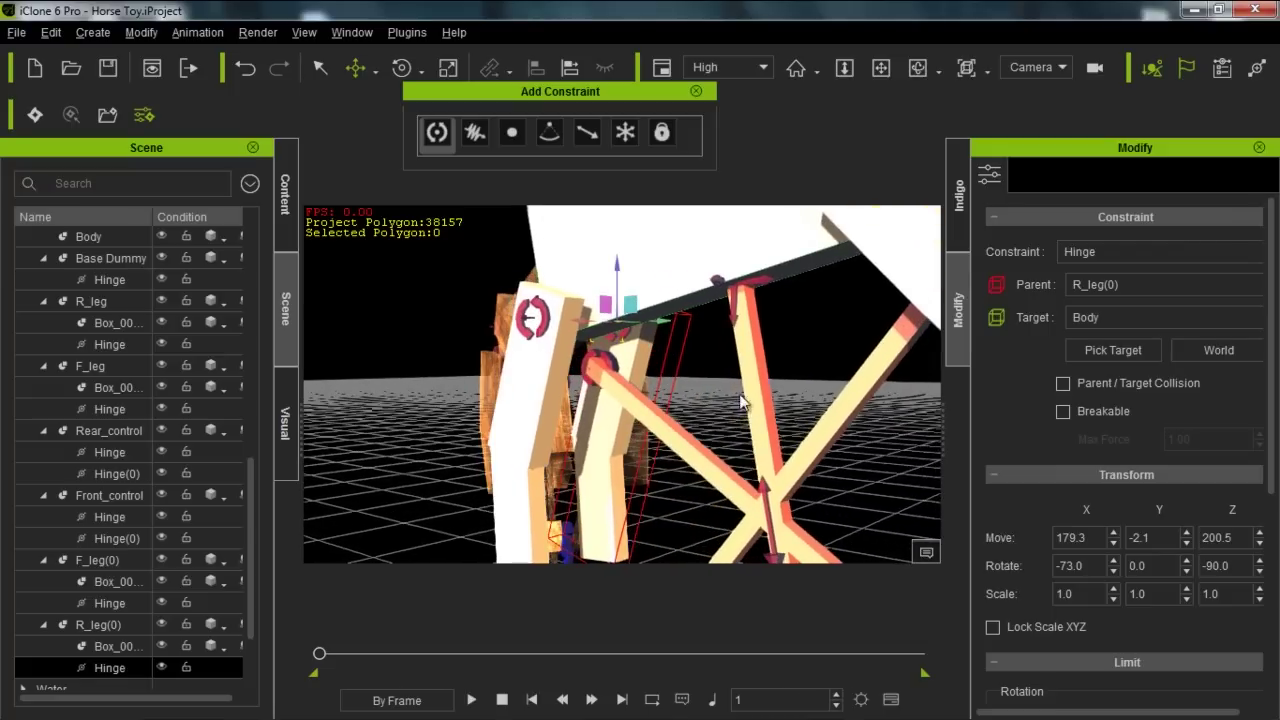
{"action": "left_click", "coordinate": [613, 368]}
{"action": "right_click_drag", "start_coordinate": [692, 497], "coordinate": [423, 580]}
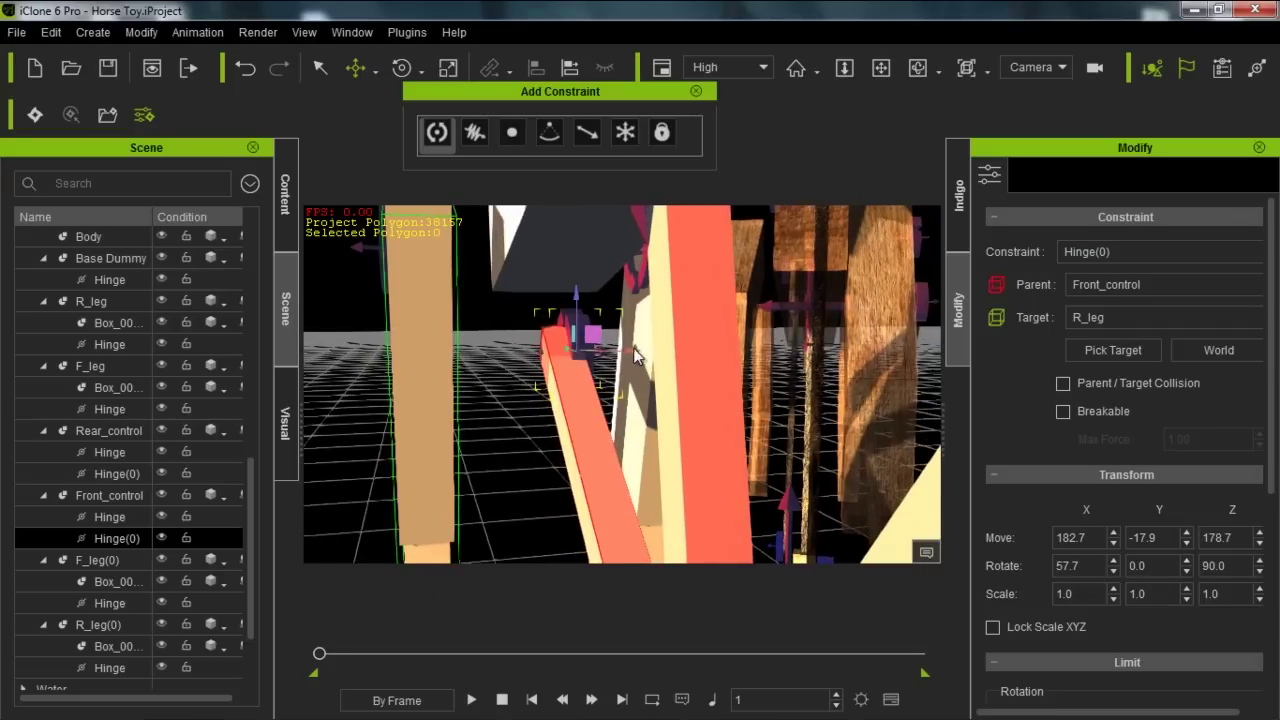
{"action": "right_click_drag", "start_coordinate": [633, 348], "coordinate": [629, 352]}
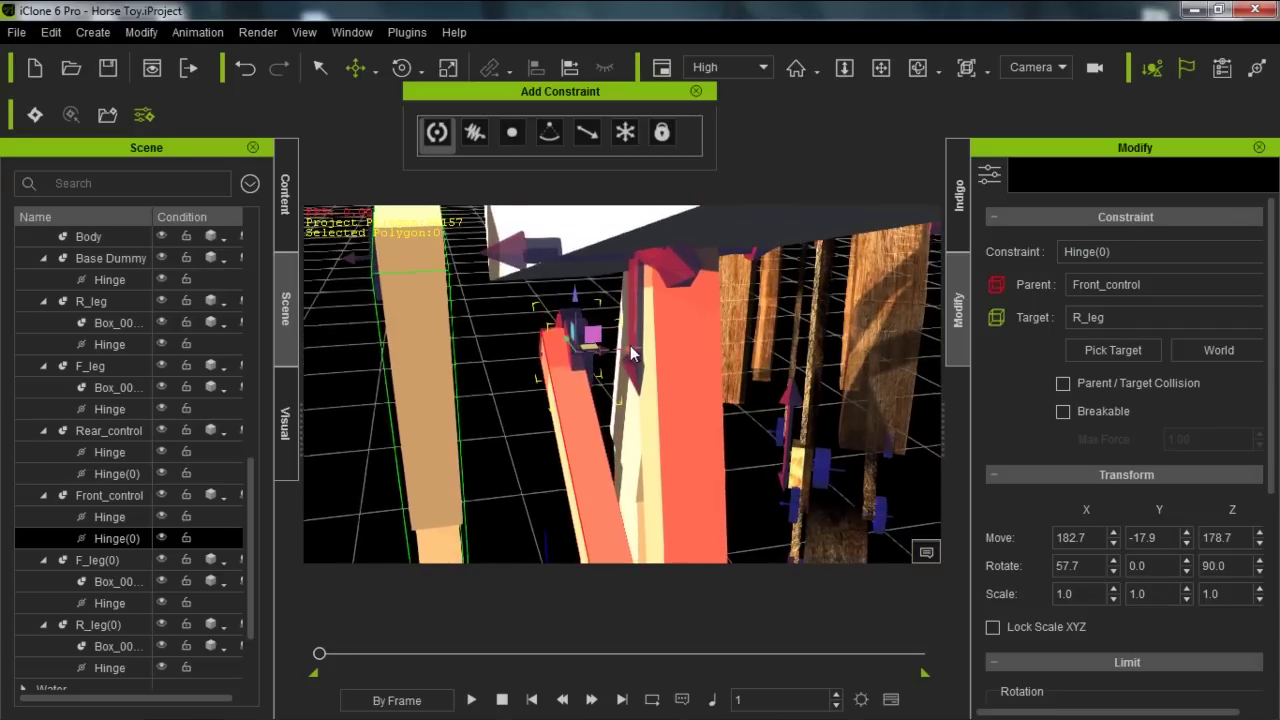
{"action": "left_click_drag", "start_coordinate": [631, 347], "coordinate": [577, 364], "text": "ctrl"}
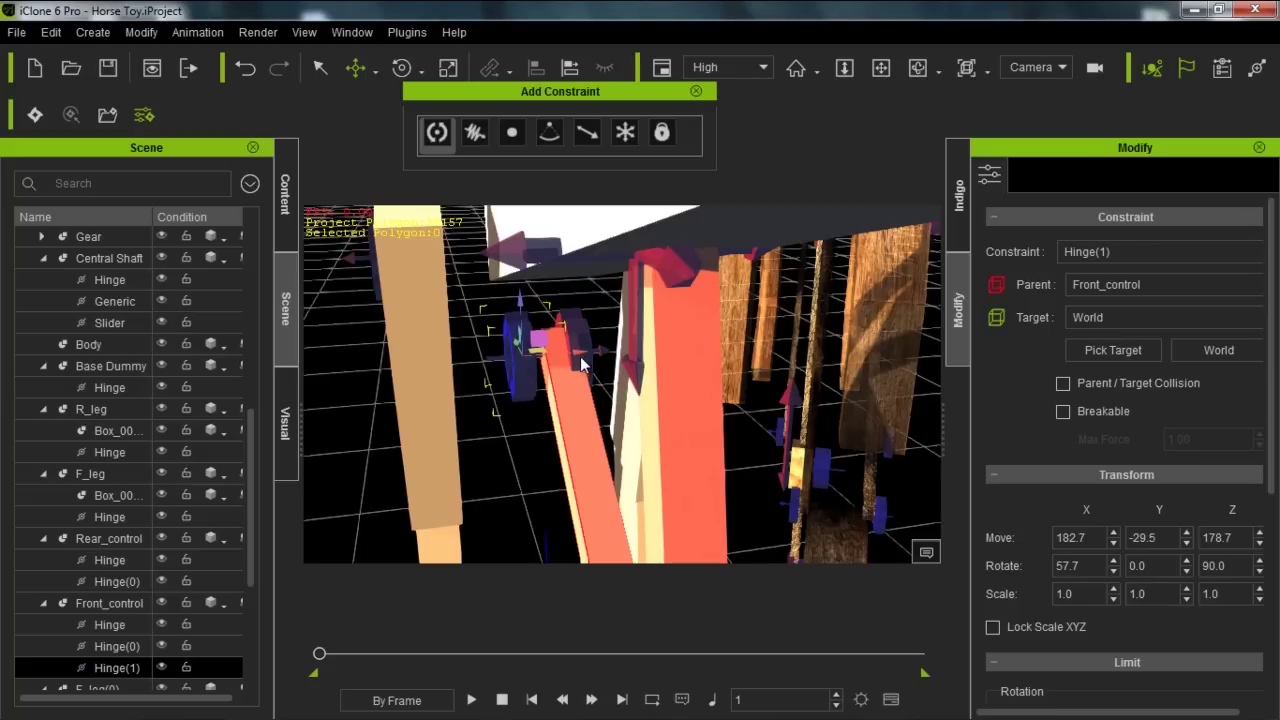
{"action": "right_click_drag", "start_coordinate": [691, 424], "coordinate": [647, 424]}
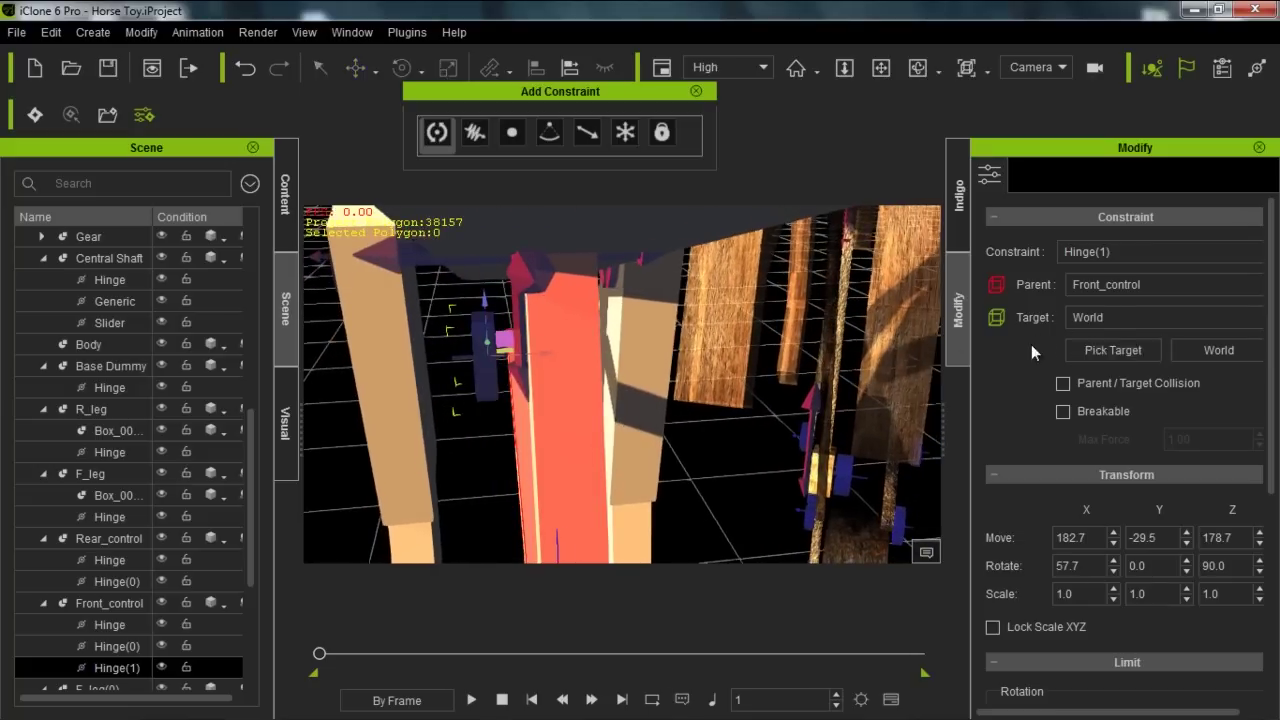
{"action": "left_click", "coordinate": [637, 318]}
Step: Copy Rear_control's upper hinge along the Y axis to about Y -29.1
{"action": "right_click_drag", "start_coordinate": [532, 428], "coordinate": [632, 380]}
{"action": "left_click", "coordinate": [637, 348]}
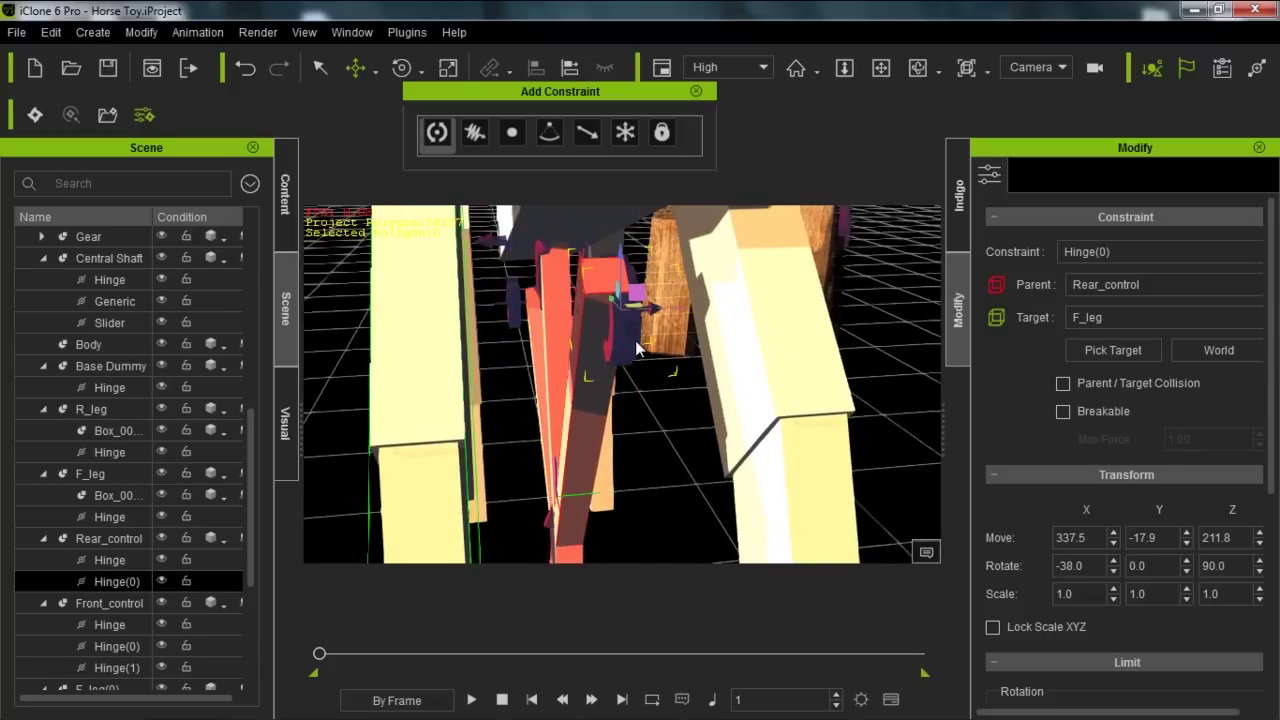
{"action": "left_click", "coordinate": [679, 308]}
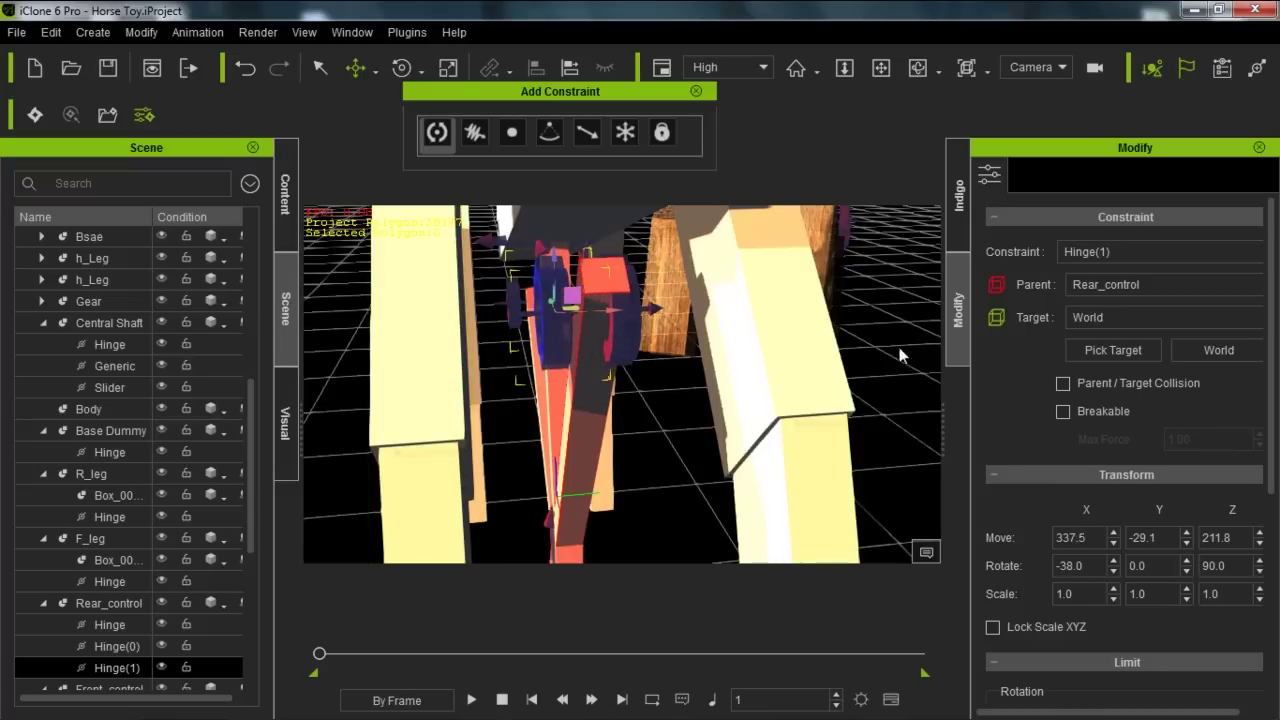
Step: Pick the copied front leg, F_leg(0), as the target of Rear_control's new hinge and run the simulation to test the legs
{"action": "left_click", "coordinate": [1120, 349]}
{"action": "left_click", "coordinate": [785, 317]}
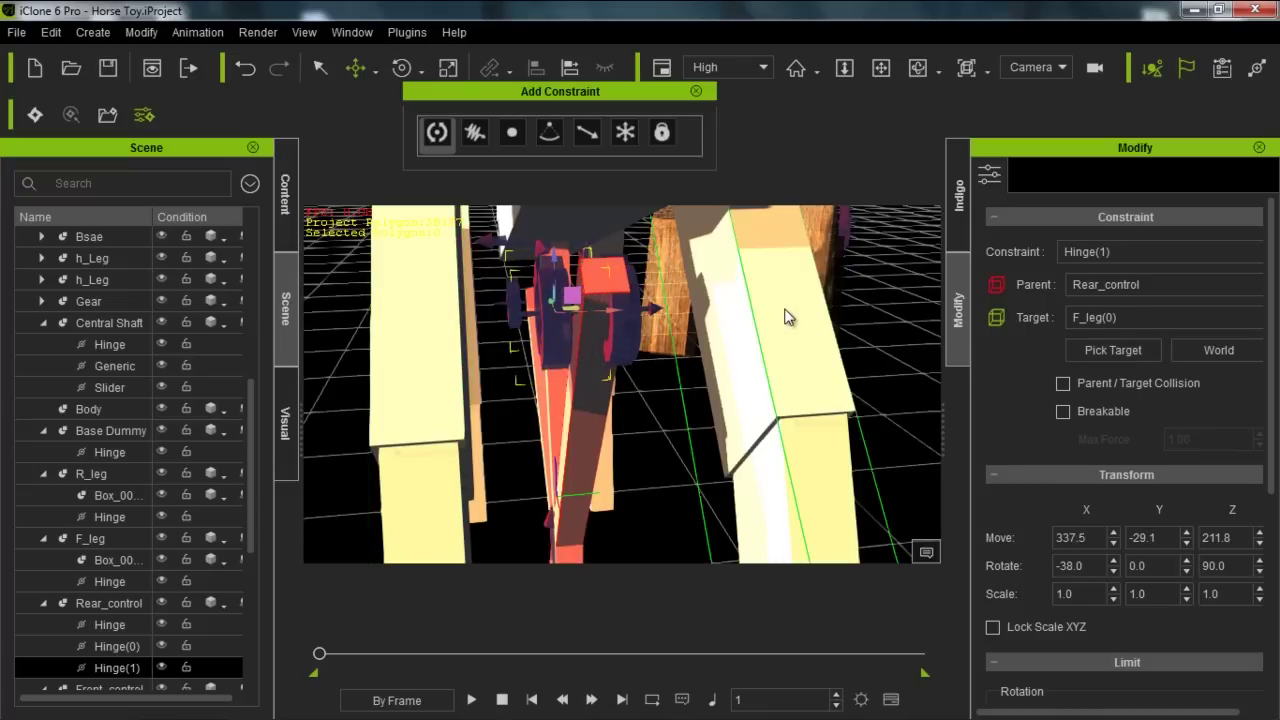
{"action": "scroll", "coordinate": [606, 268], "scroll_direction": "down", "scroll_amount": 4}
{"action": "right_click_drag", "start_coordinate": [606, 268], "coordinate": [683, 328]}
{"action": "scroll", "coordinate": [531, 337], "scroll_direction": "down", "scroll_amount": 3}
{"action": "middle_click_drag", "start_coordinate": [540, 377], "coordinate": [617, 409]}
{"action": "mouse_move", "coordinate": [617, 409]}
{"action": "right_mouse_down"}
{"action": "mouse_move", "coordinate": [627, 310]}
{"action": "mouse_move", "coordinate": [630, 394]}
{"action": "mouse_move", "coordinate": [640, 363]}
{"action": "mouse_move", "coordinate": [624, 395]}
{"action": "right_mouse_up"}
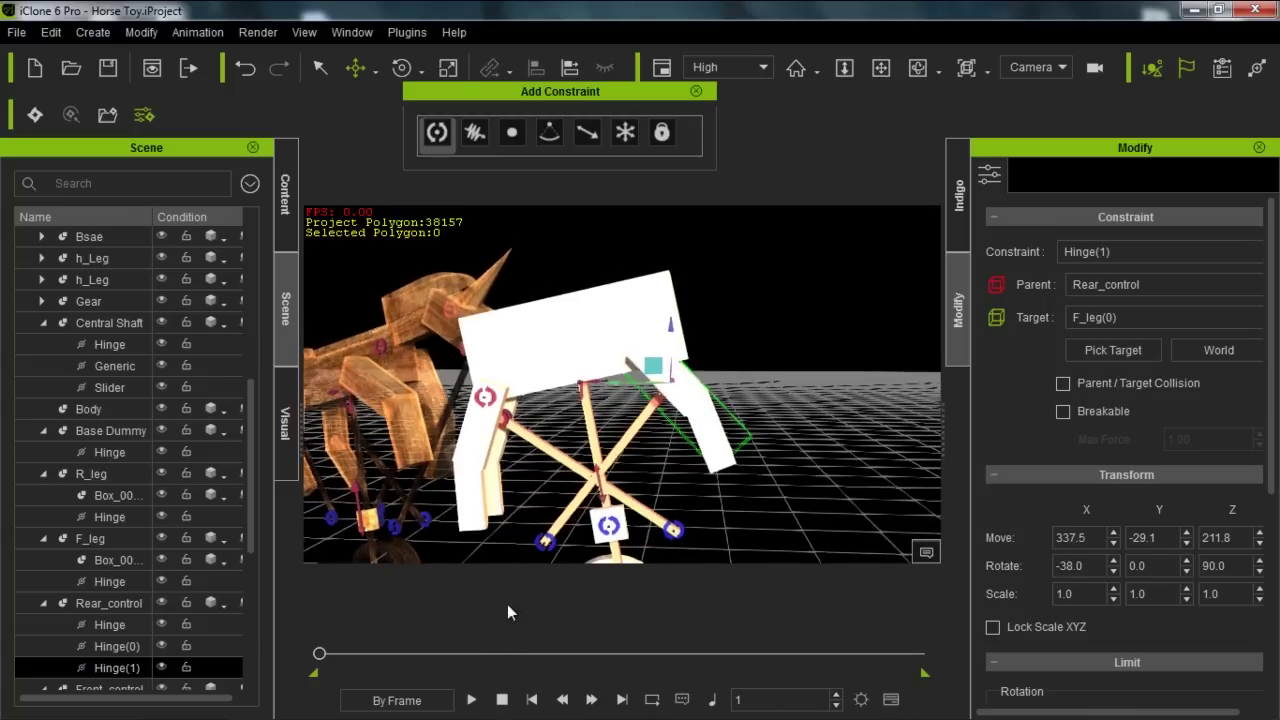
{"action": "left_click", "coordinate": [474, 700]}
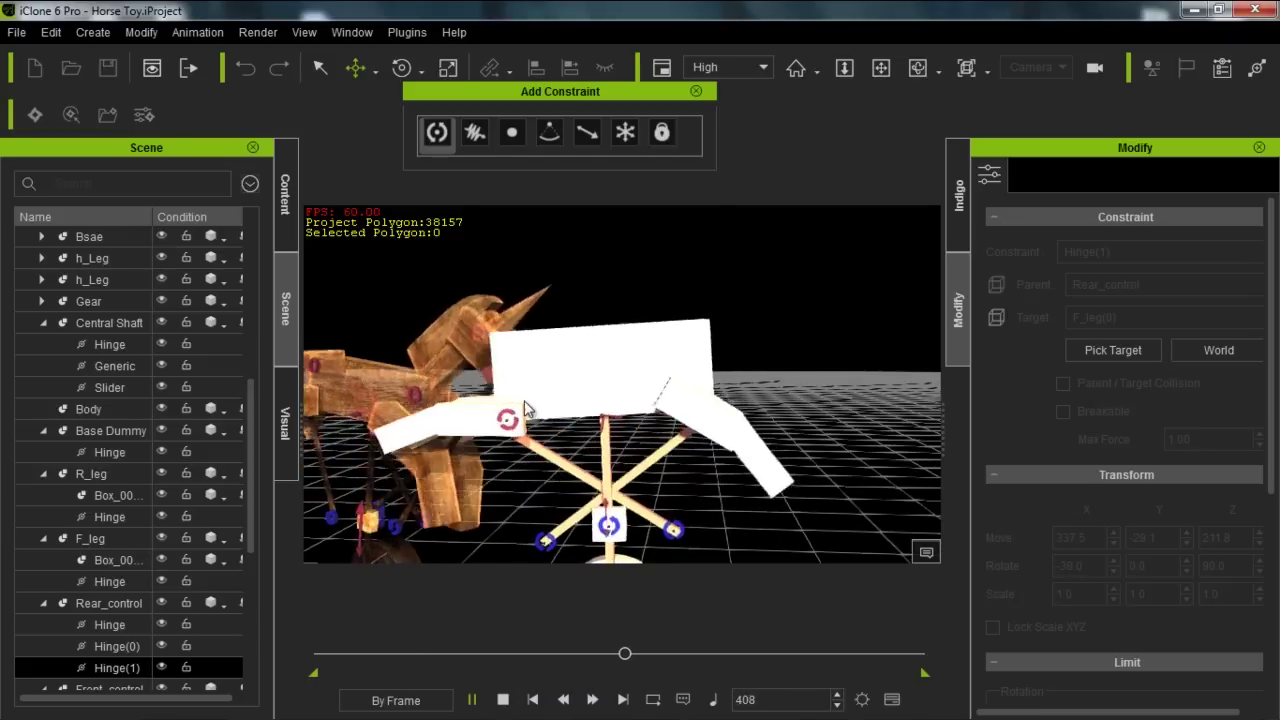
{"action": "left_click", "coordinate": [502, 699]}
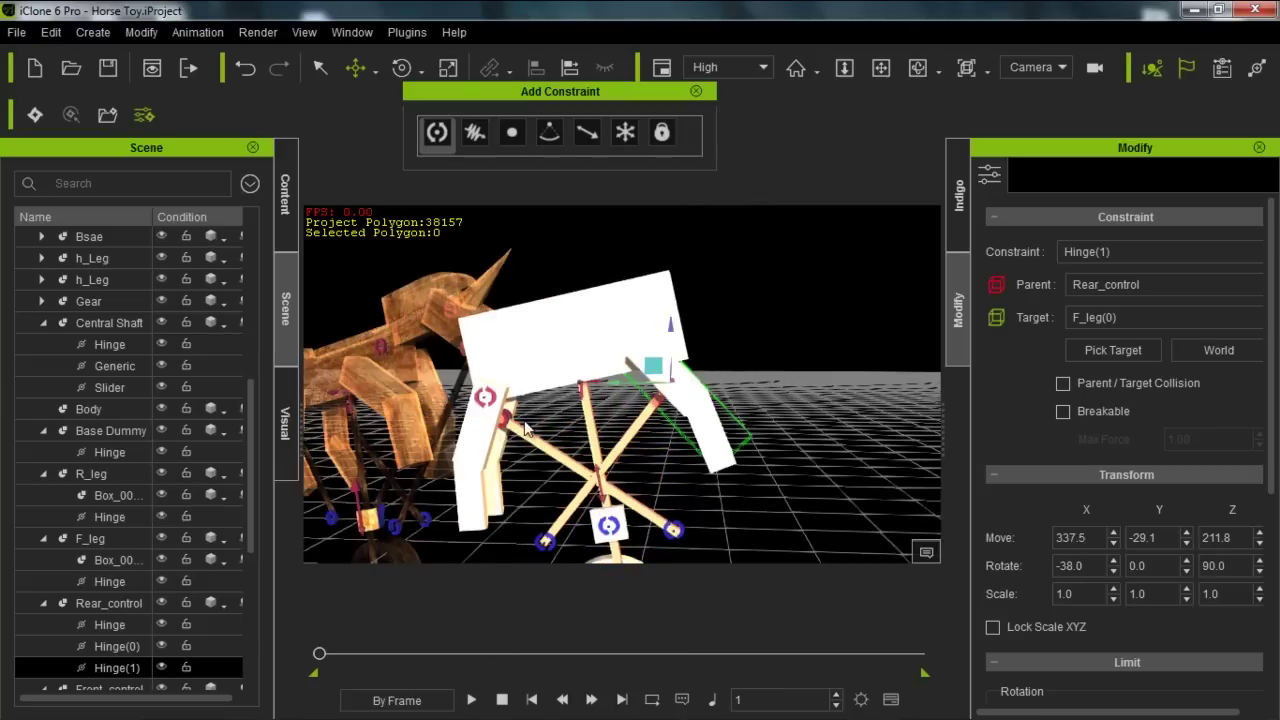
Step: Examine the Horse Toy's neck hinge, checking its parent and target
{"action": "middle_click_drag", "start_coordinate": [517, 430], "coordinate": [609, 401]}
{"action": "right_click_drag", "start_coordinate": [612, 400], "coordinate": [514, 374]}
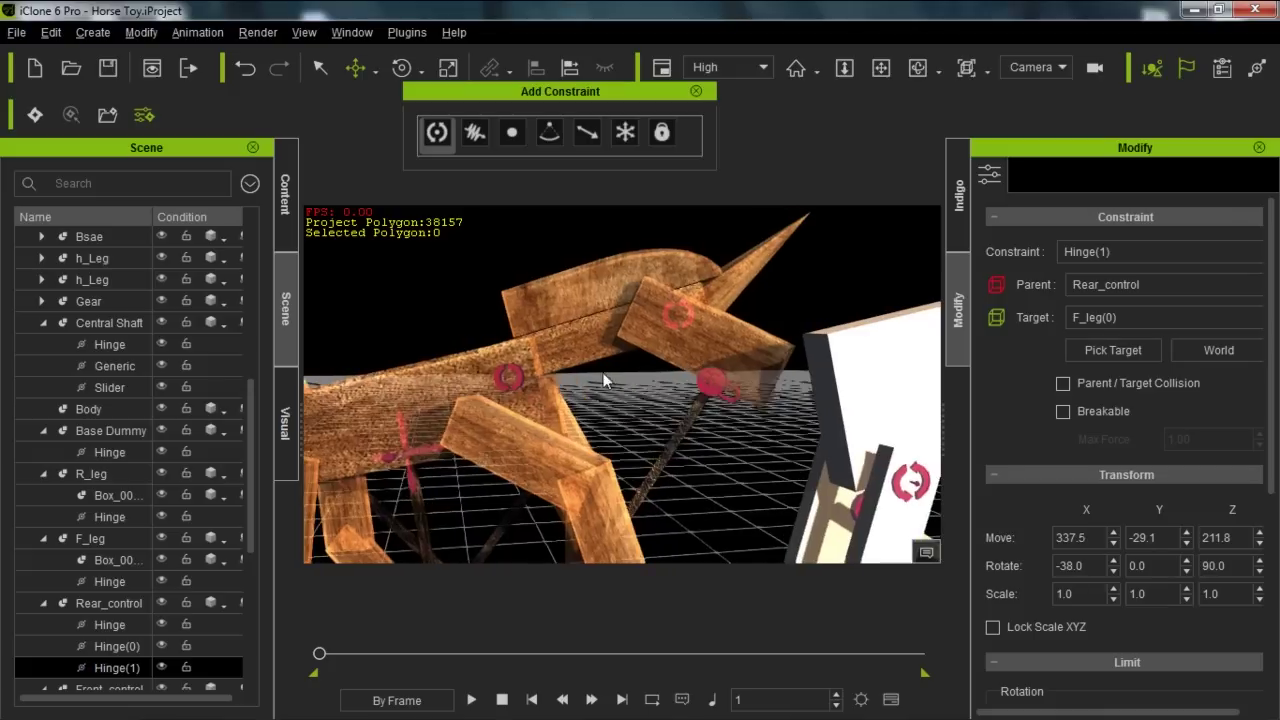
{"action": "left_click", "coordinate": [517, 374]}
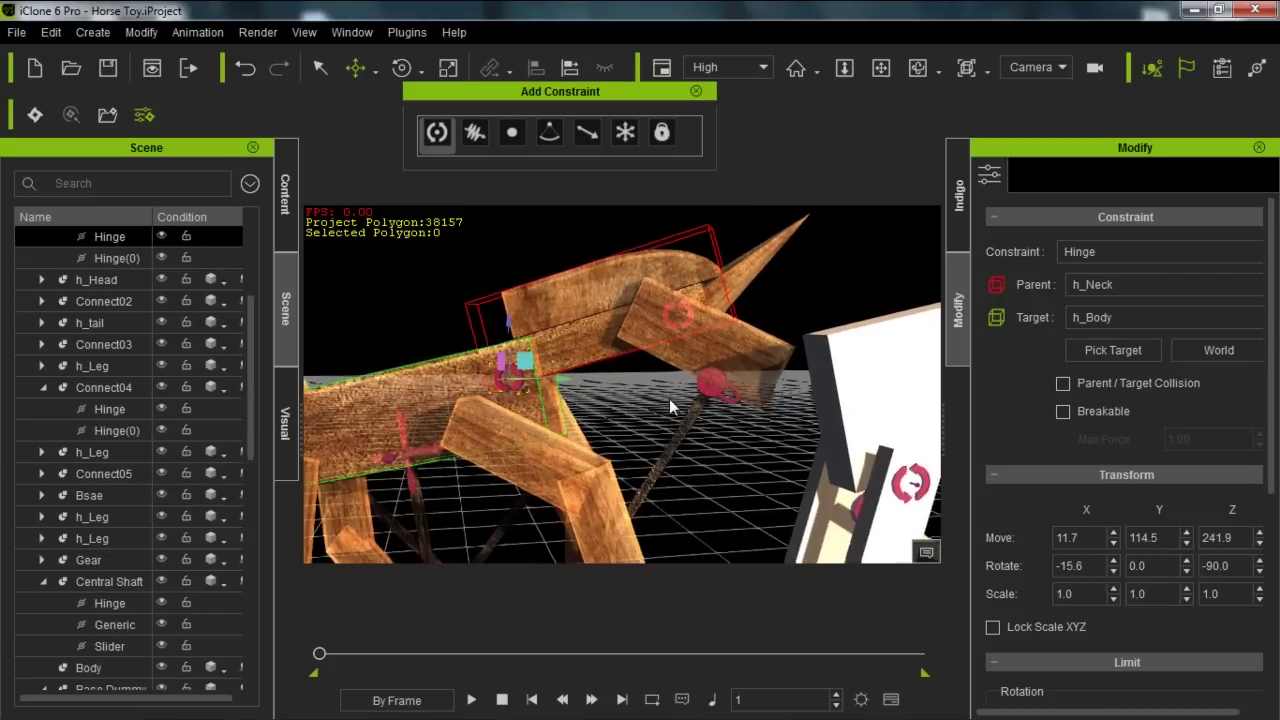
{"action": "scroll", "coordinate": [672, 344], "scroll_direction": "down", "scroll_amount": 3}
{"action": "middle_click_drag", "start_coordinate": [767, 409], "coordinate": [650, 410]}
{"action": "scroll", "coordinate": [650, 410], "scroll_direction": "down", "scroll_amount": 1}
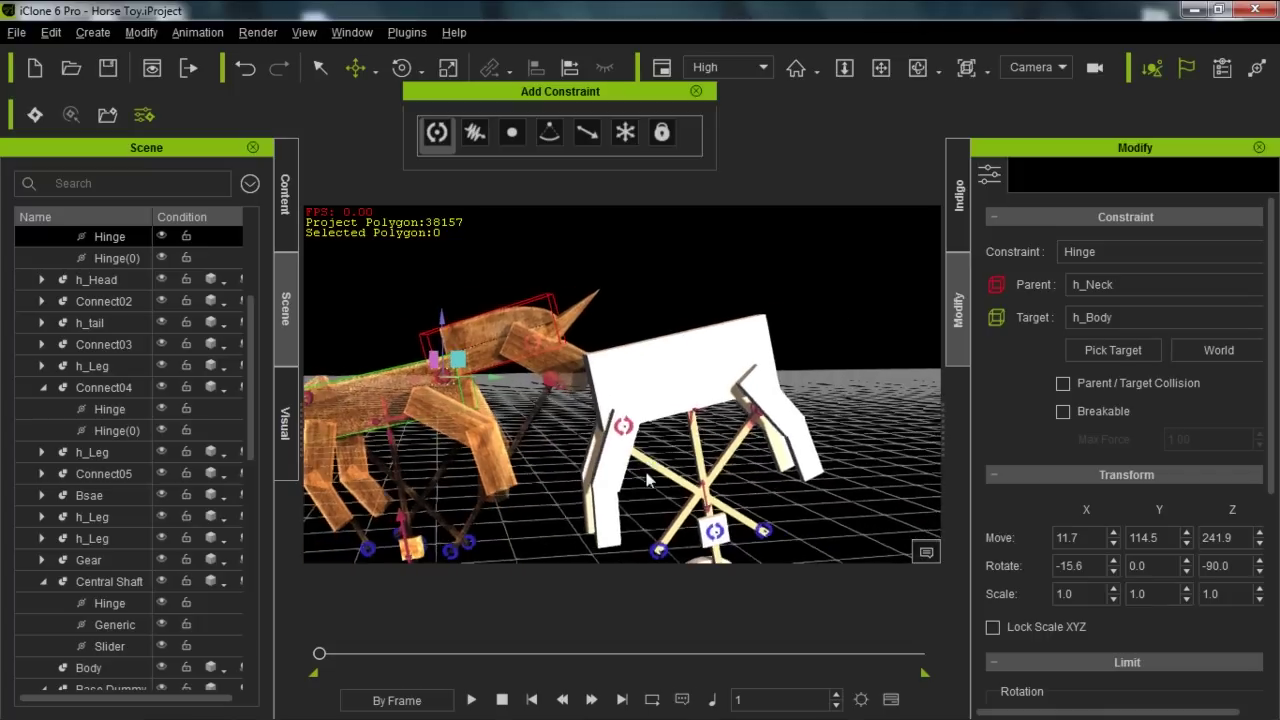
Step: Add a Box_001 block to the scene and scale it down into a small, flattened neck block
{"action": "middle_click_drag", "start_coordinate": [646, 480], "coordinate": [646, 390]}
{"action": "right_click_drag", "start_coordinate": [646, 390], "coordinate": [591, 417]}
{"action": "middle_click_drag", "start_coordinate": [591, 417], "coordinate": [591, 355]}
{"action": "scroll", "coordinate": [591, 355], "scroll_direction": "down", "scroll_amount": 1}
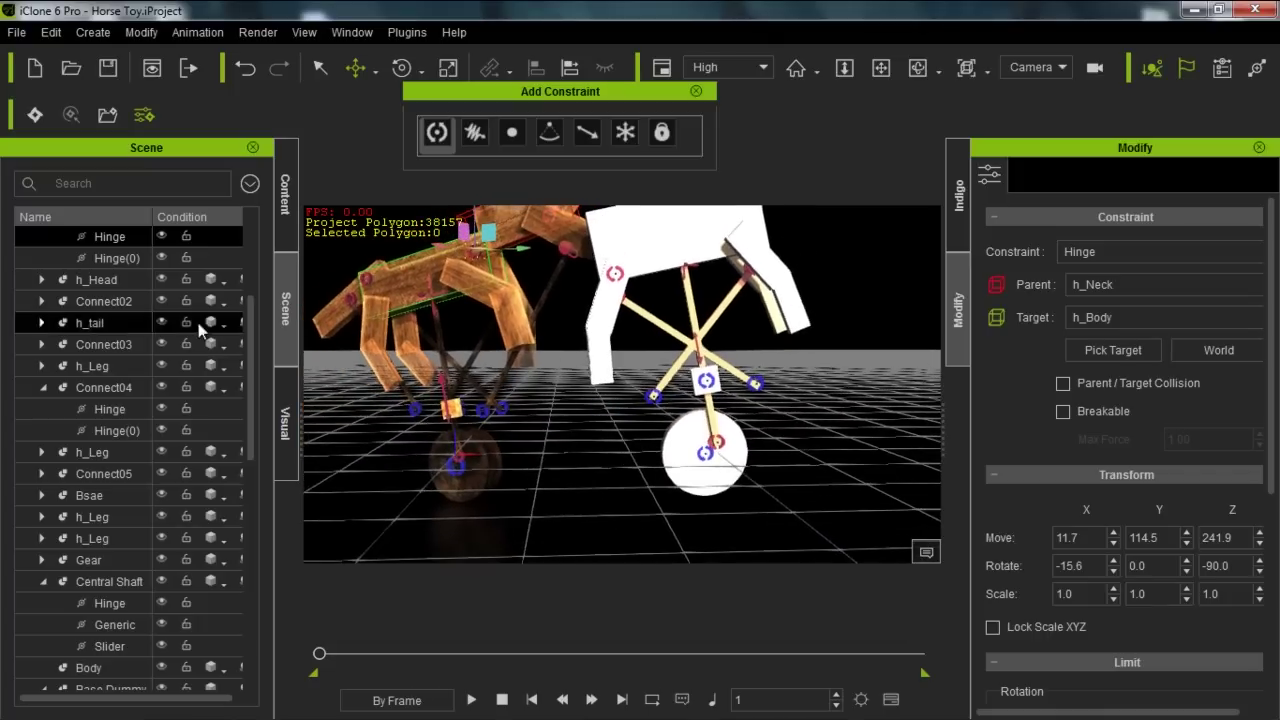
{"action": "left_click", "coordinate": [284, 195]}
{"action": "left_click_drag", "start_coordinate": [187, 412], "coordinate": [543, 505]}
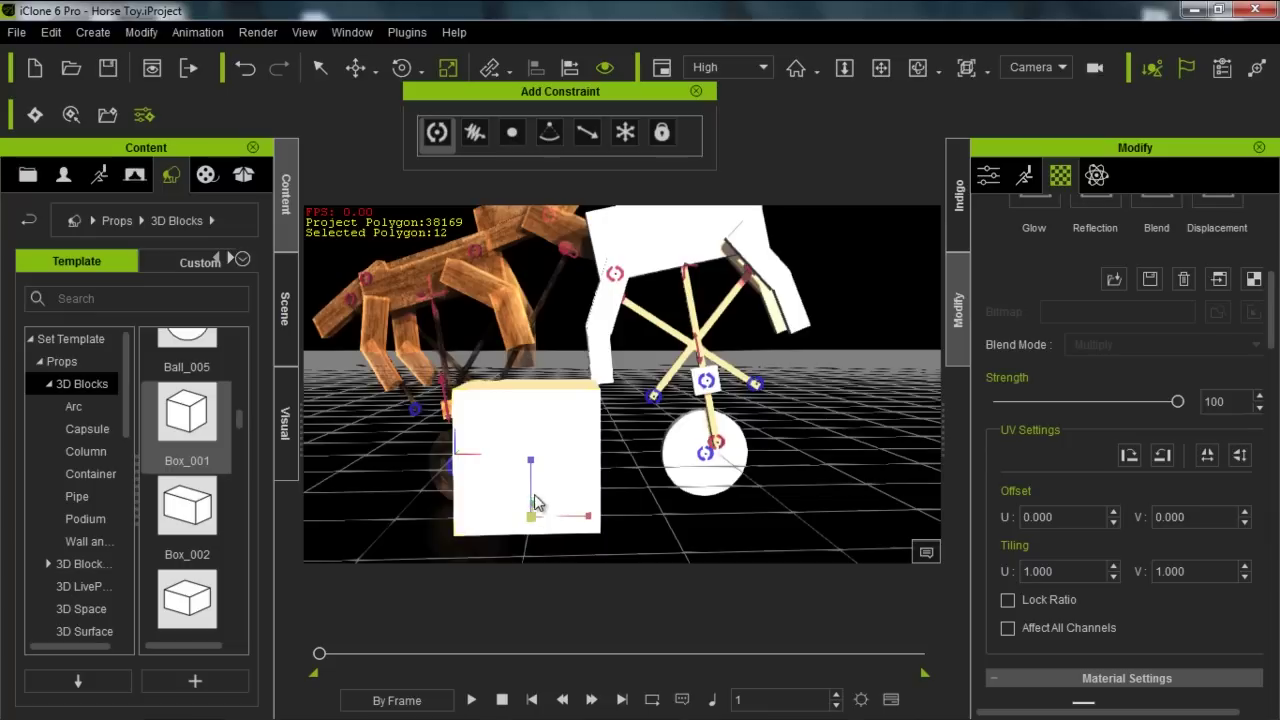
{"action": "left_click_drag", "start_coordinate": [531, 520], "coordinate": [515, 604]}
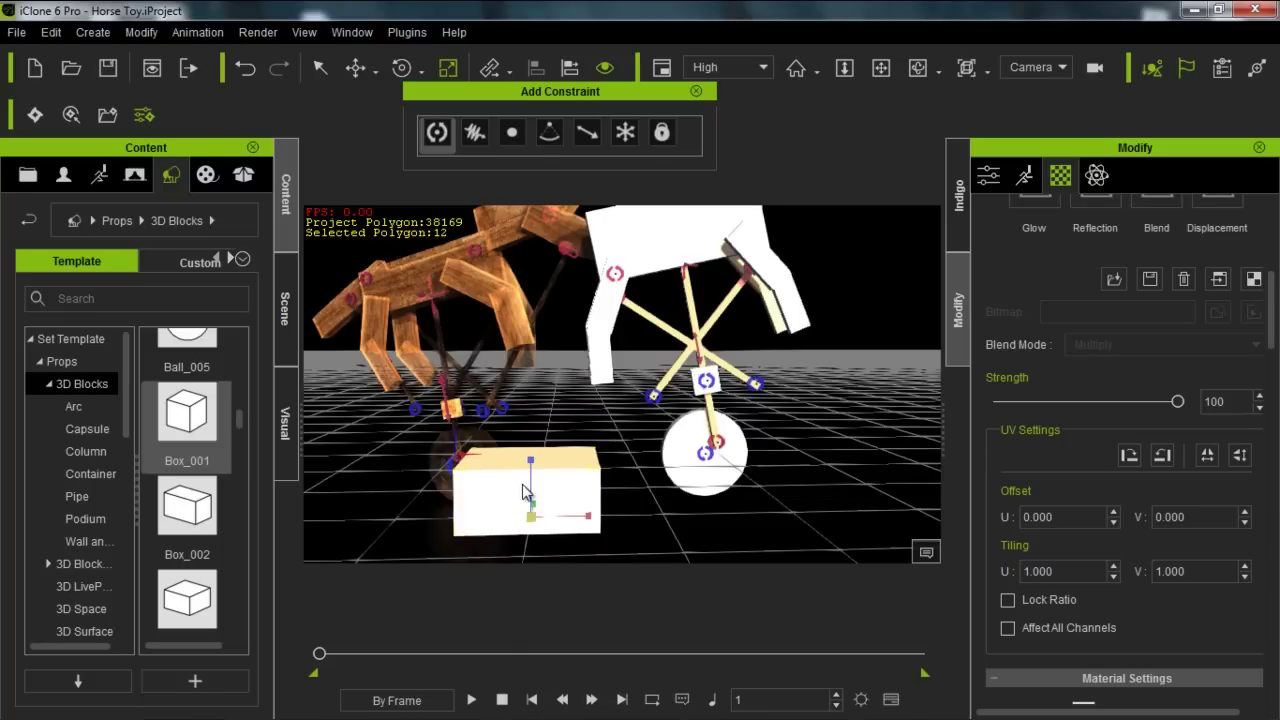
{"action": "right_click_drag", "start_coordinate": [674, 495], "coordinate": [572, 508]}
{"action": "left_click_drag", "start_coordinate": [557, 502], "coordinate": [338, 605]}
{"action": "right_click_drag", "start_coordinate": [558, 492], "coordinate": [660, 300]}
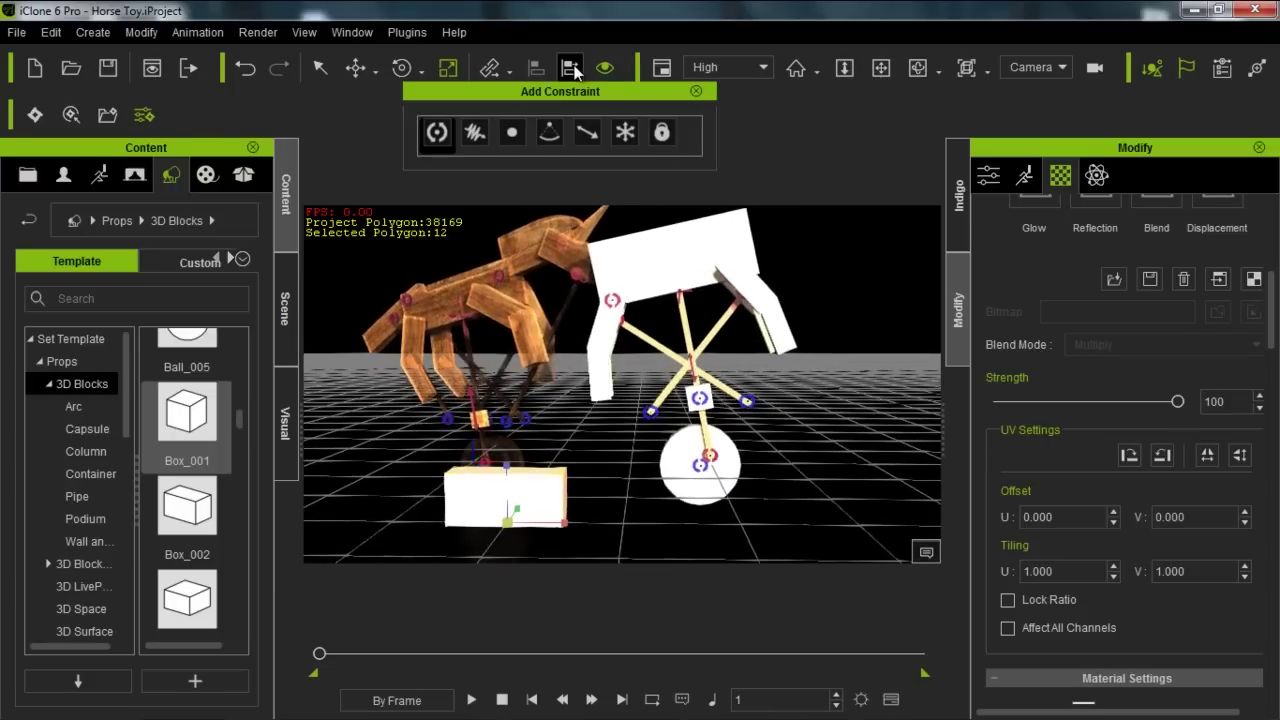
Step: Align the new box to the Body's pivot on the X, Y and Z axes
{"action": "left_click", "coordinate": [697, 236]}
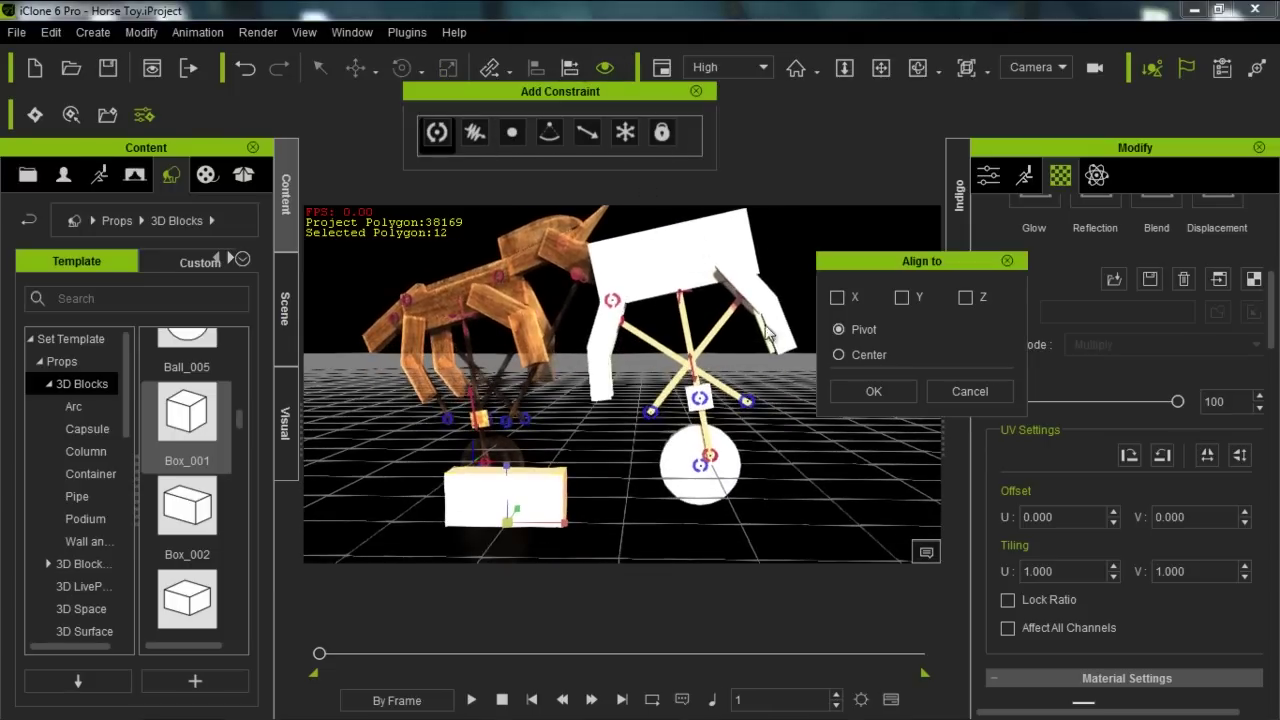
{"action": "left_click", "coordinate": [838, 298]}
{"action": "left_click", "coordinate": [902, 298]}
{"action": "left_click", "coordinate": [966, 298]}
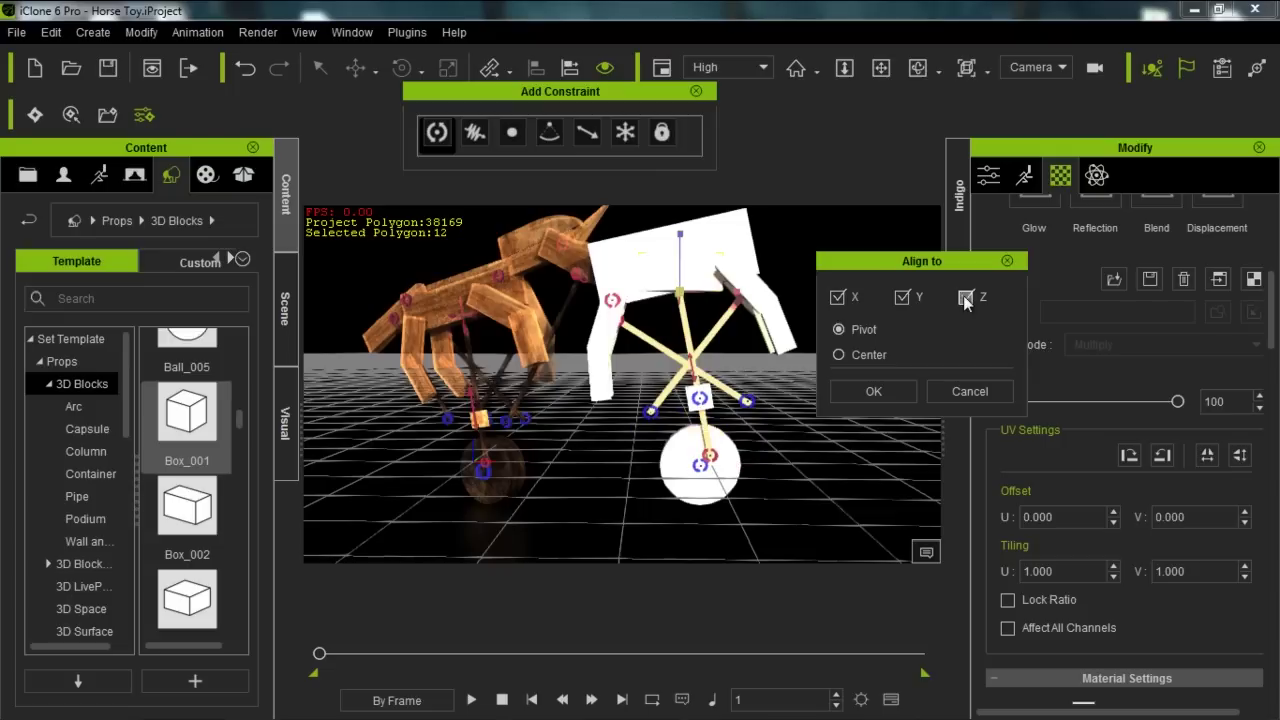
{"action": "left_click", "coordinate": [873, 391]}
Step: Move the box to the upper front end of the Body as a neck and tilt it to follow the Body's slope
{"action": "right_click_drag", "start_coordinate": [735, 316], "coordinate": [670, 432]}
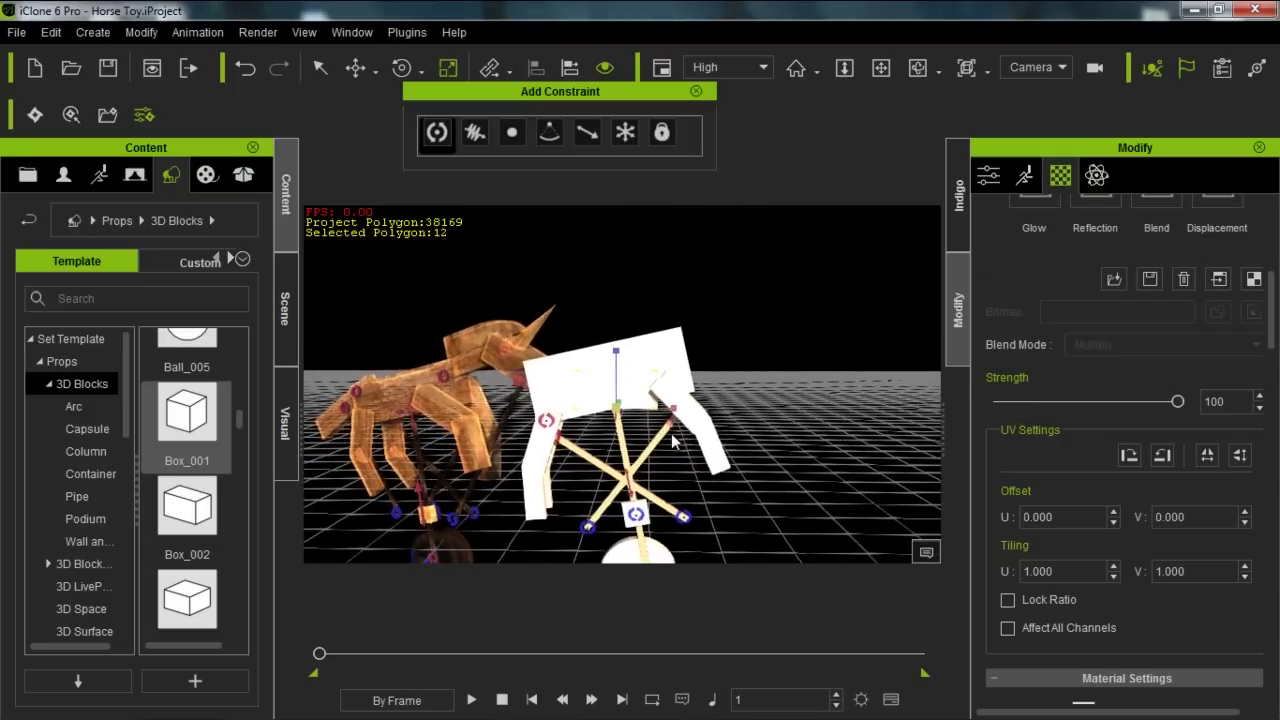
{"action": "left_click_drag", "start_coordinate": [632, 390], "coordinate": [735, 348]}
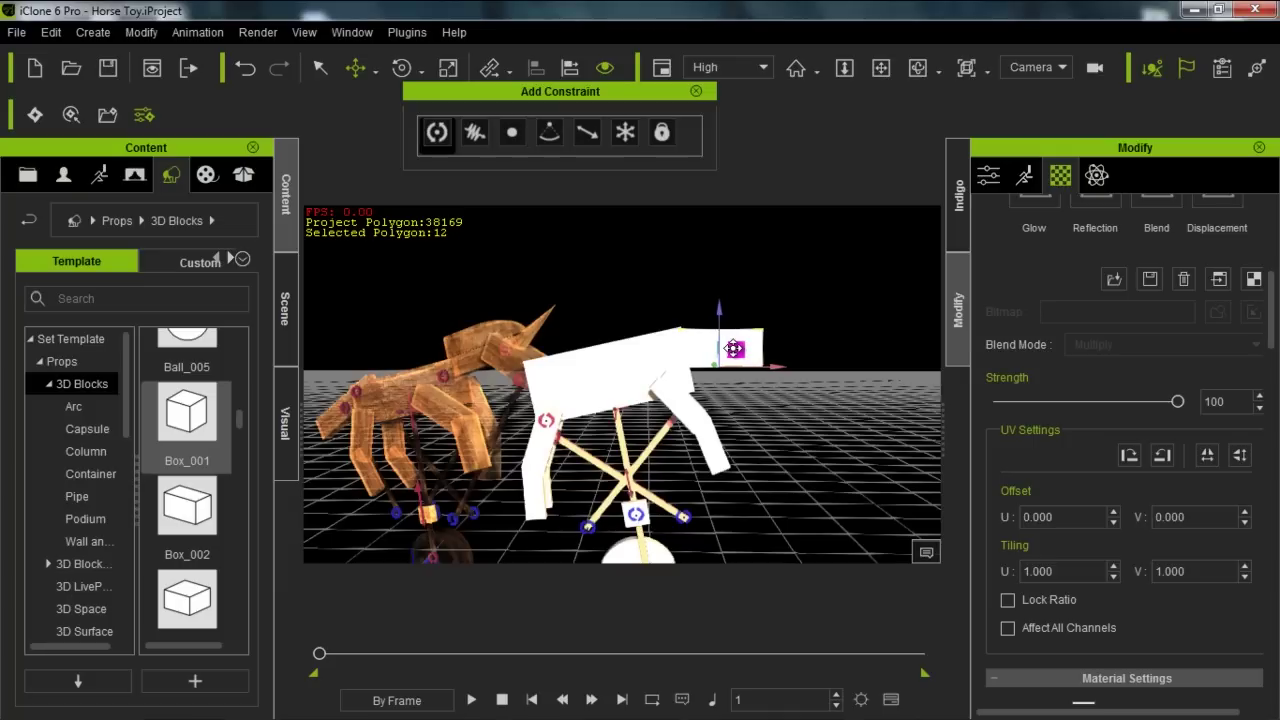
{"action": "key", "text": "e"}
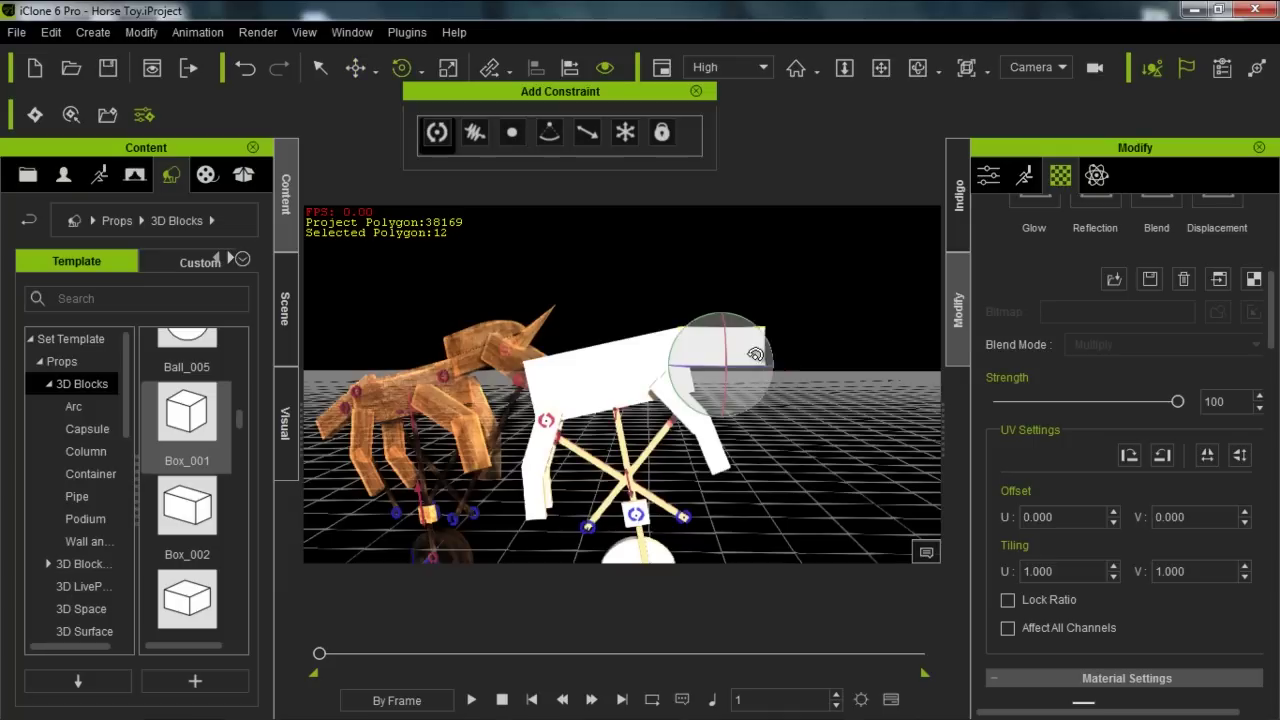
{"action": "key", "text": "w"}
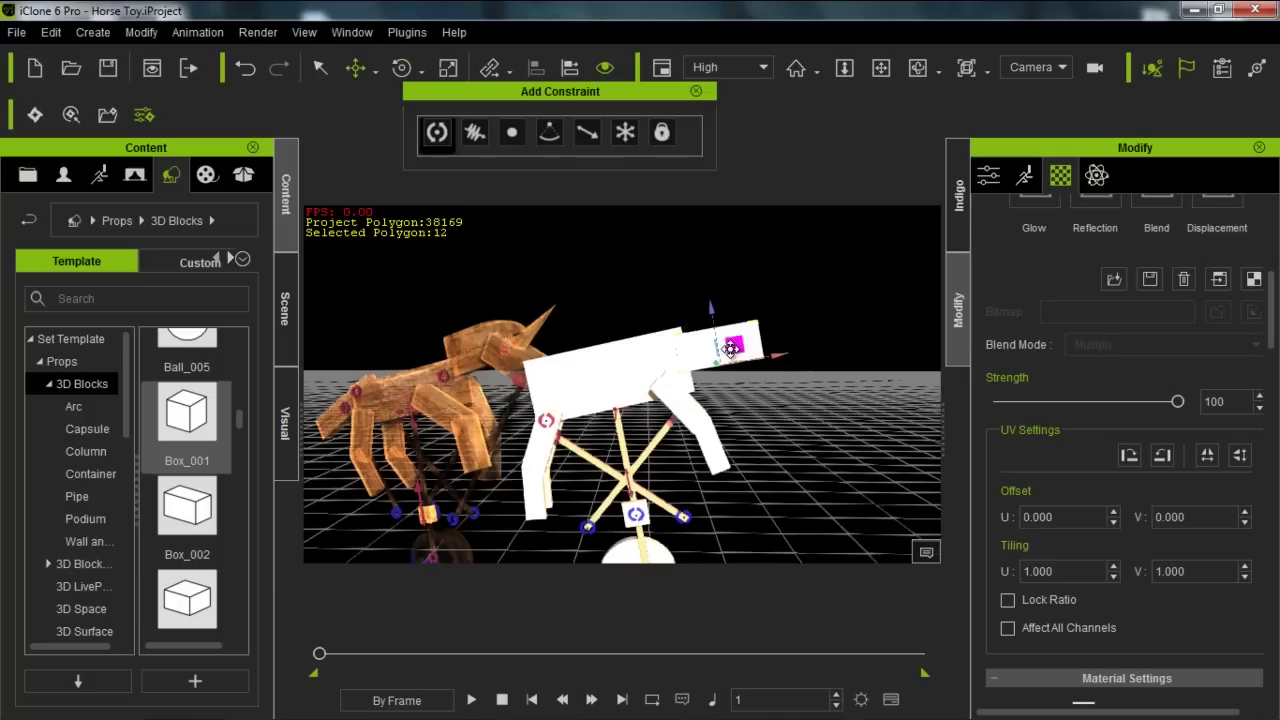
{"action": "left_click_drag", "start_coordinate": [735, 343], "coordinate": [737, 335]}
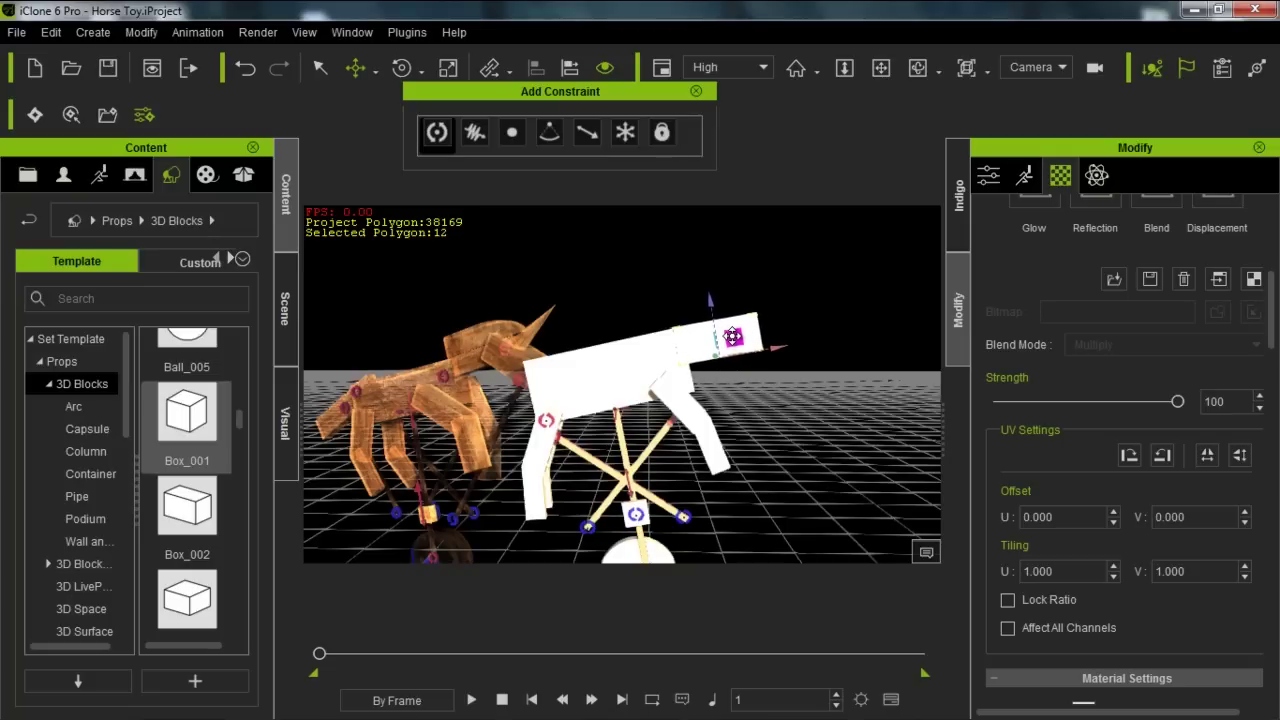
Step: Add a hinge at the neck box's body end at about X 339, Z 287, target it to Body, and test it in the simulation
{"action": "scroll", "coordinate": [720, 450], "scroll_direction": "up", "scroll_amount": 5}
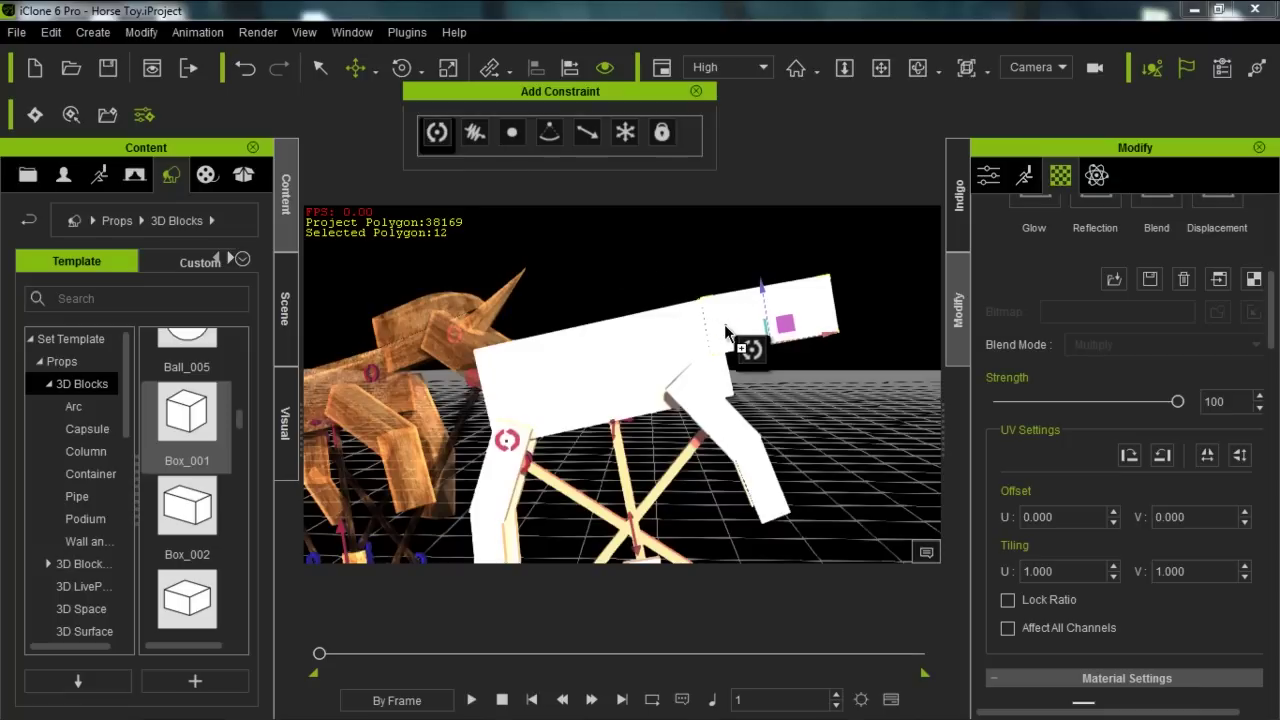
{"action": "left_click", "coordinate": [719, 331]}
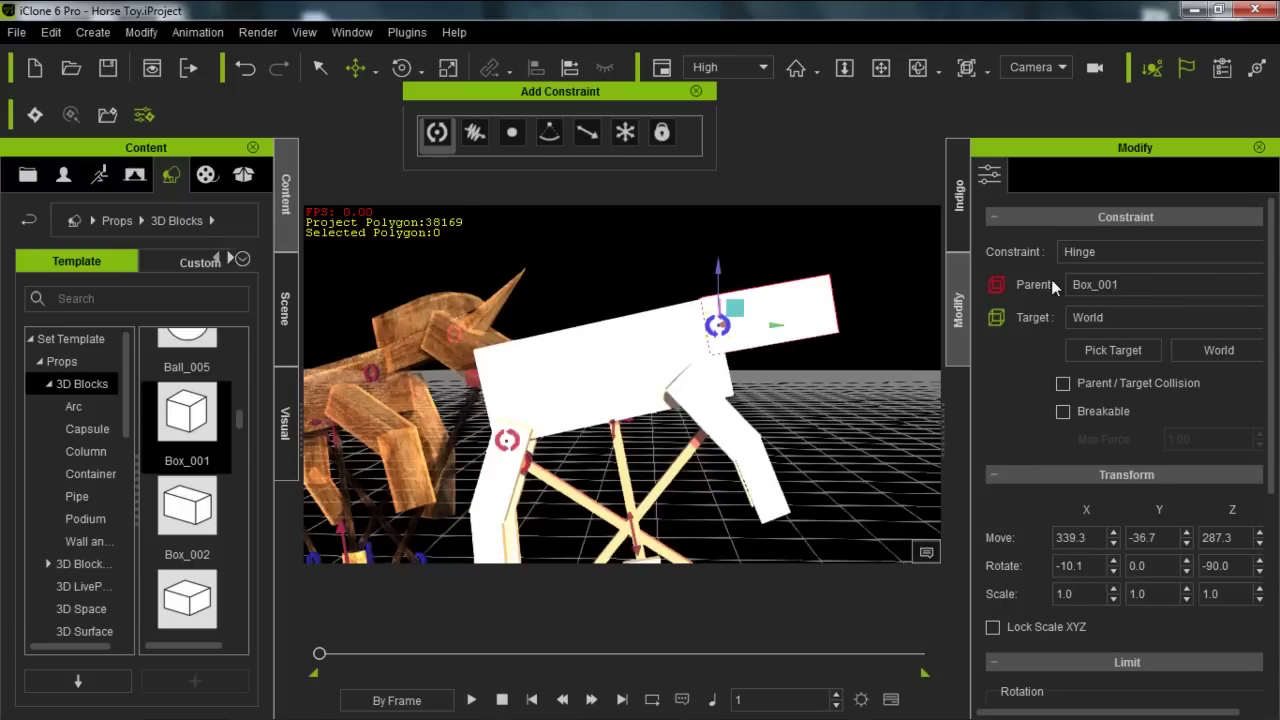
{"action": "left_click", "coordinate": [1113, 350]}
{"action": "left_click", "coordinate": [652, 345]}
{"action": "left_click", "coordinate": [472, 700]}
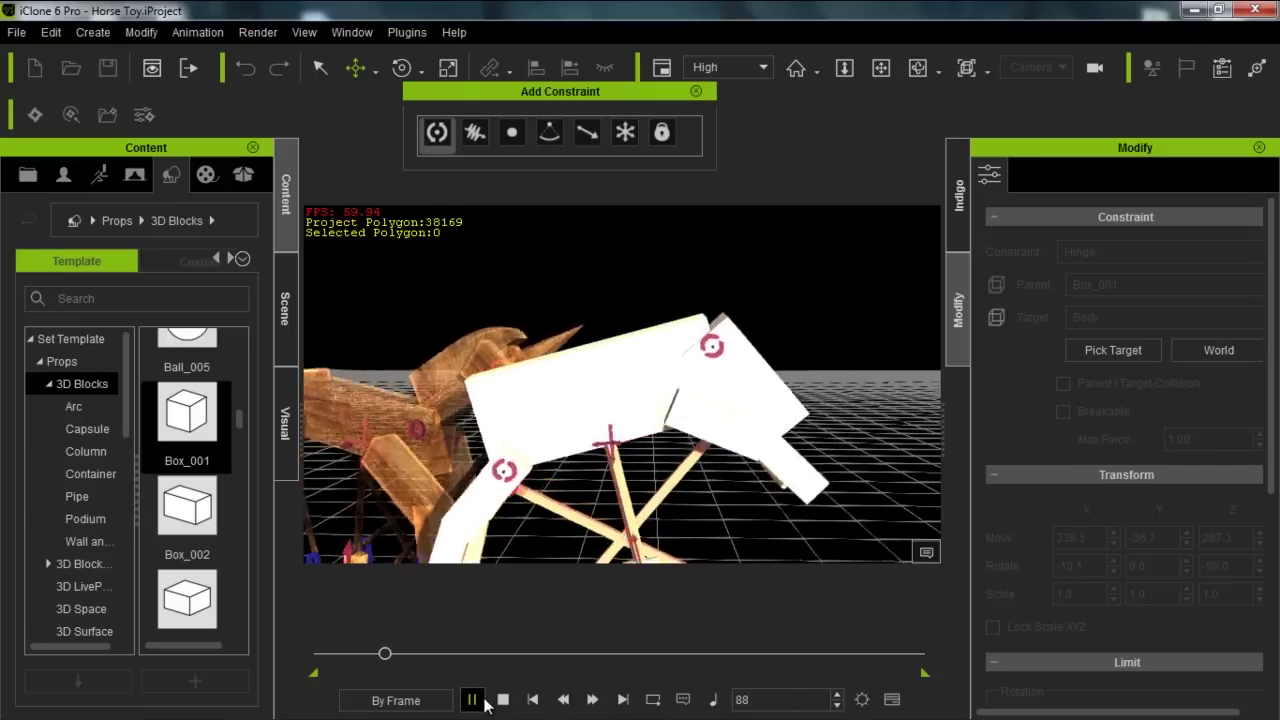
{"action": "left_click", "coordinate": [503, 700]}
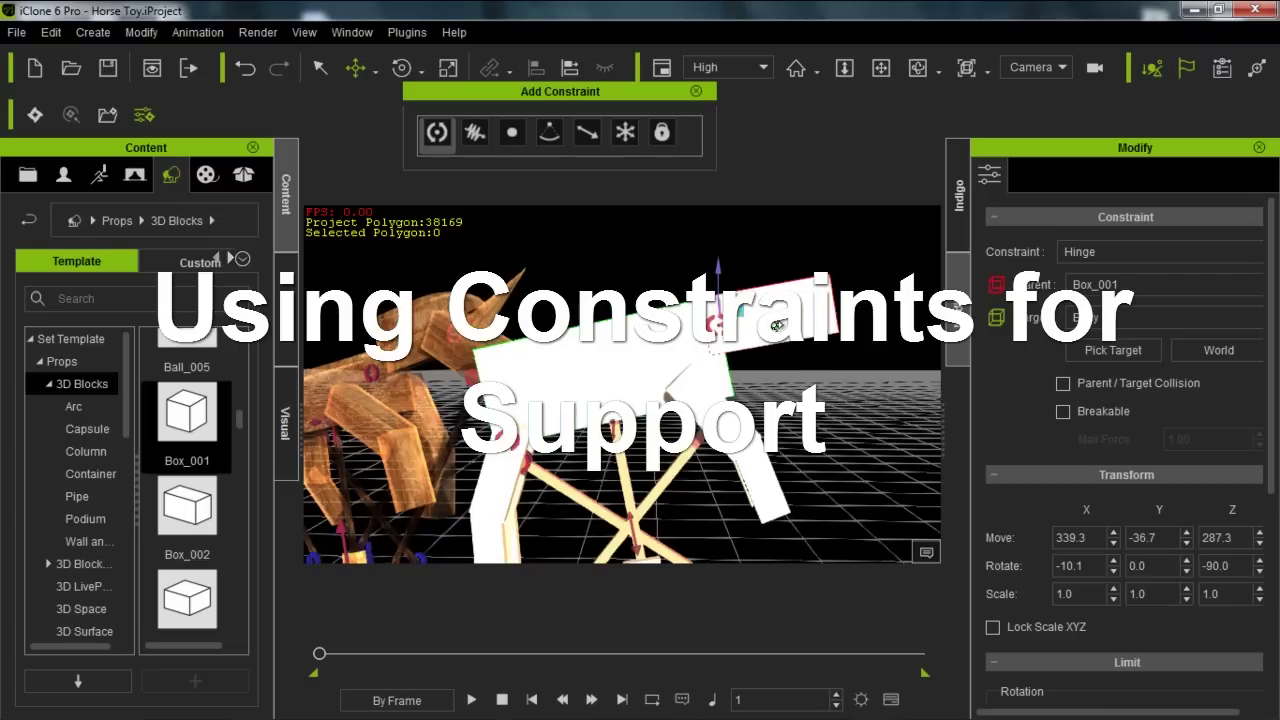
Step: Copy the neck box with its hinge past the neck's front end as a head and tilt the copy slightly downward
{"action": "left_click", "coordinate": [805, 322]}
{"action": "left_click_drag", "start_coordinate": [828, 345], "coordinate": [911, 335]}
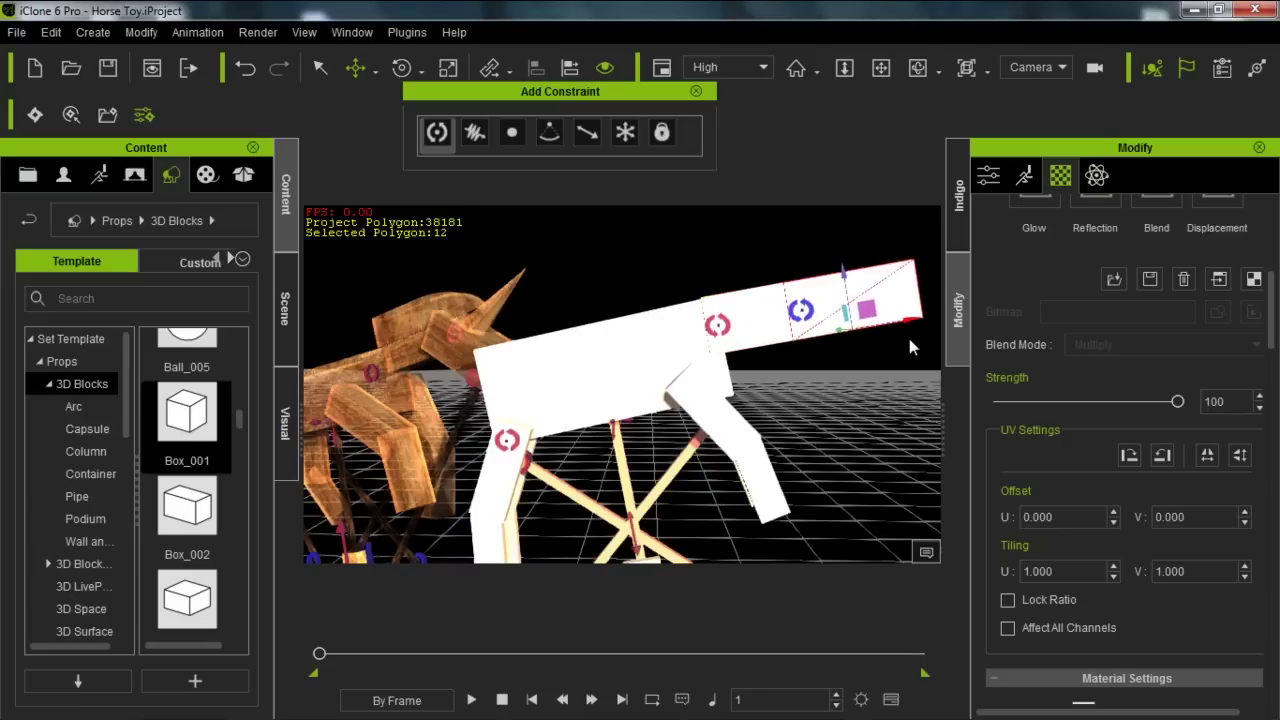
{"action": "key", "text": "e"}
{"action": "mouse_move", "coordinate": [893, 298]}
{"action": "left_mouse_down"}
{"action": "mouse_move", "coordinate": [901, 313]}
{"action": "mouse_move", "coordinate": [882, 313]}
{"action": "left_mouse_up"}
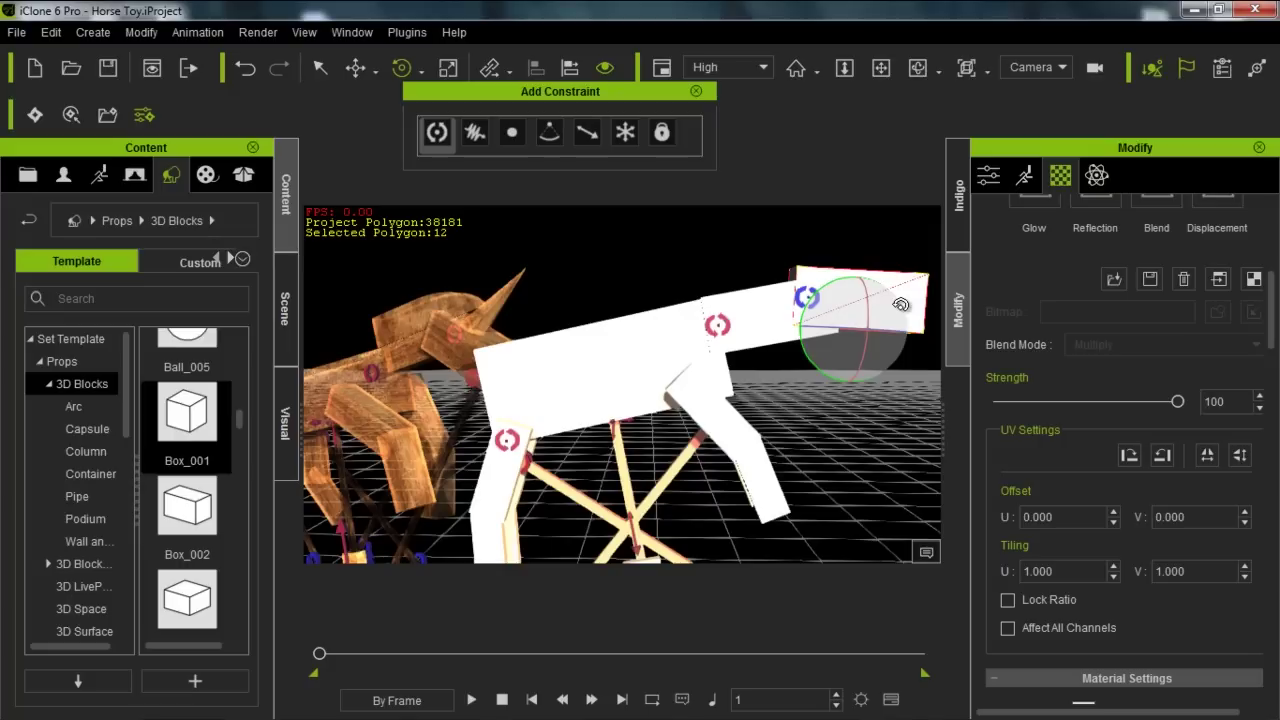
Step: Scale the head box's height to be slightly taller than the neck and move it flush against the neck's front end
{"action": "key", "text": "r"}
{"action": "left_click_drag", "start_coordinate": [857, 272], "coordinate": [868, 211]}
{"action": "key", "text": "w"}
{"action": "left_click_drag", "start_coordinate": [866, 277], "coordinate": [885, 340]}
{"action": "middle_click_drag", "start_coordinate": [818, 404], "coordinate": [742, 407]}
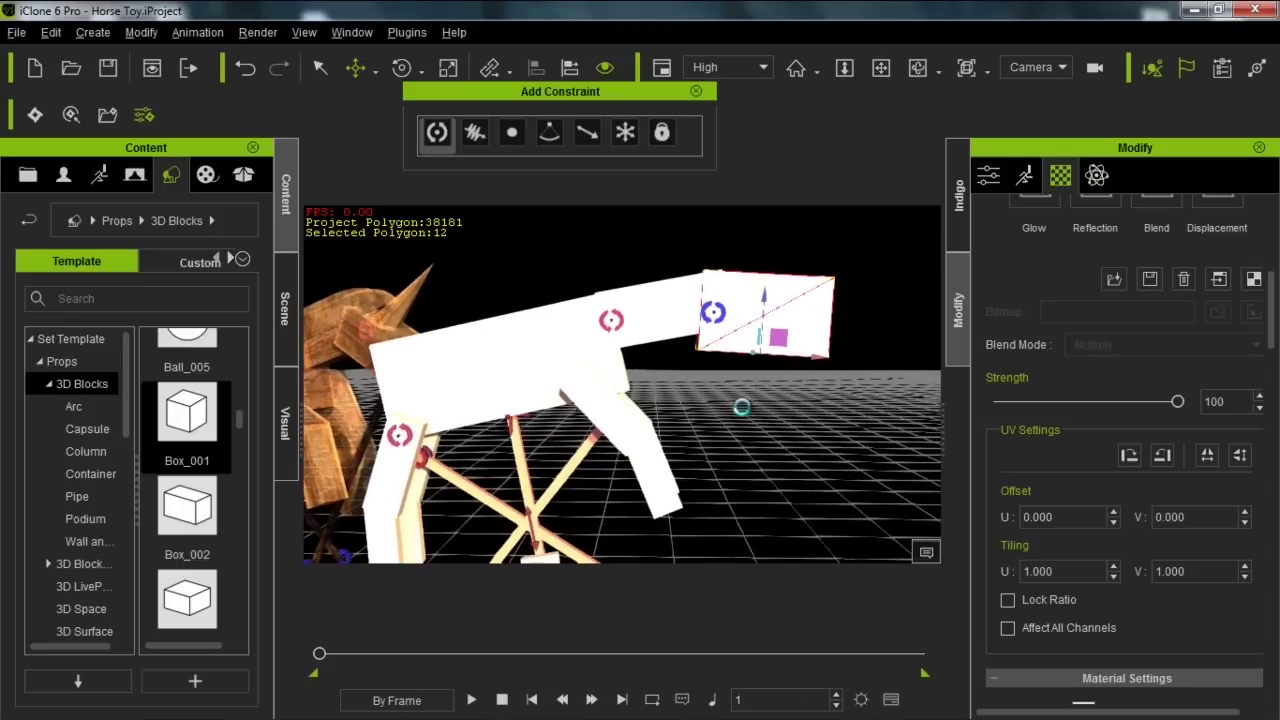
{"action": "key", "text": "r"}
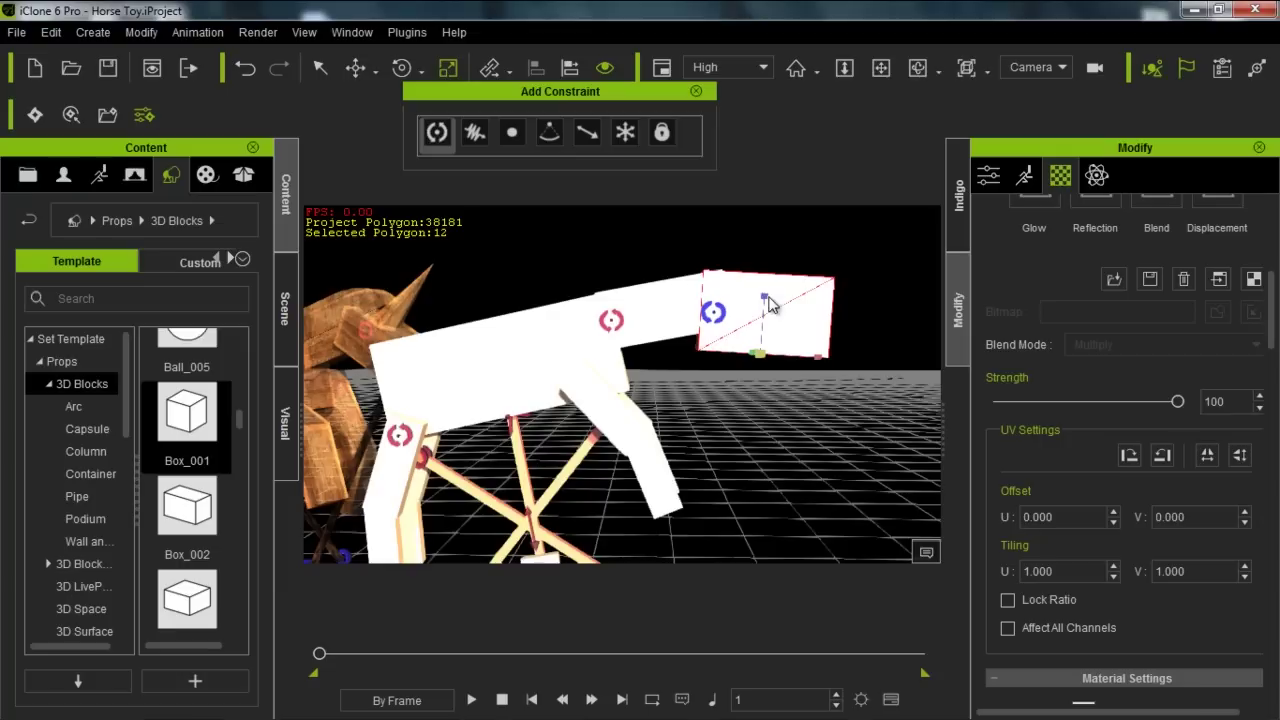
{"action": "key", "text": "w"}
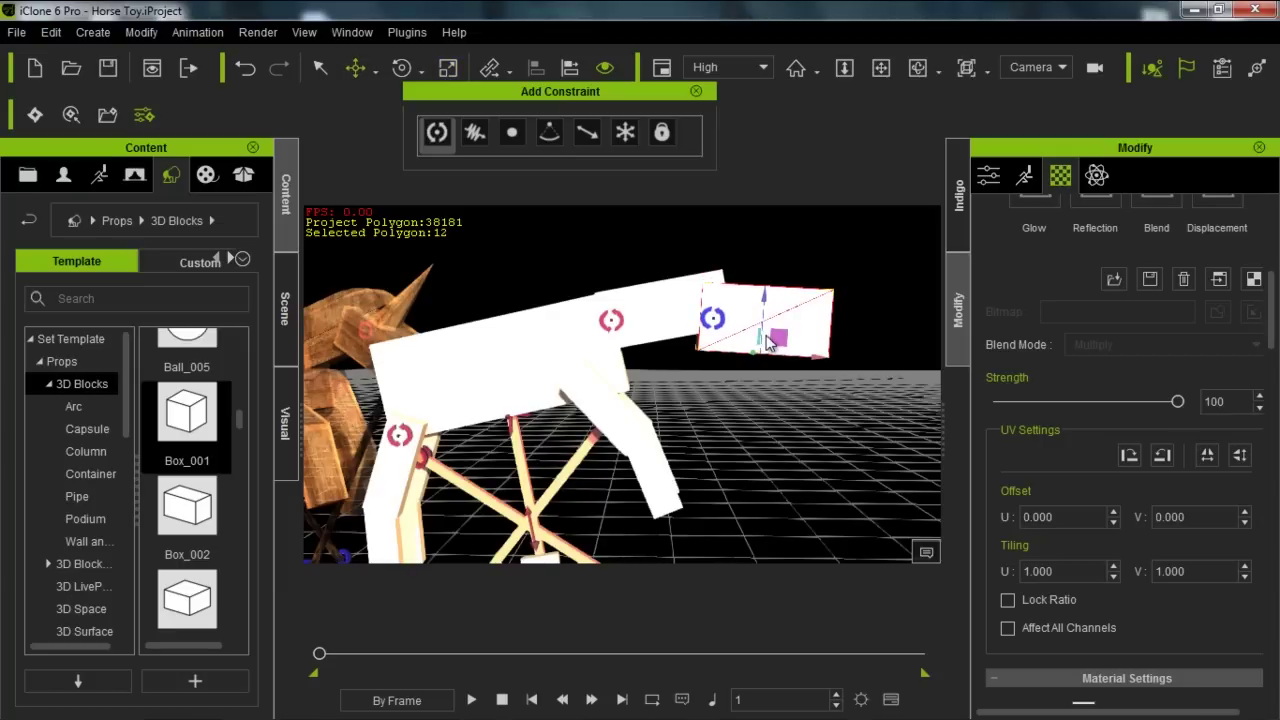
{"action": "left_click_drag", "start_coordinate": [774, 337], "coordinate": [780, 325]}
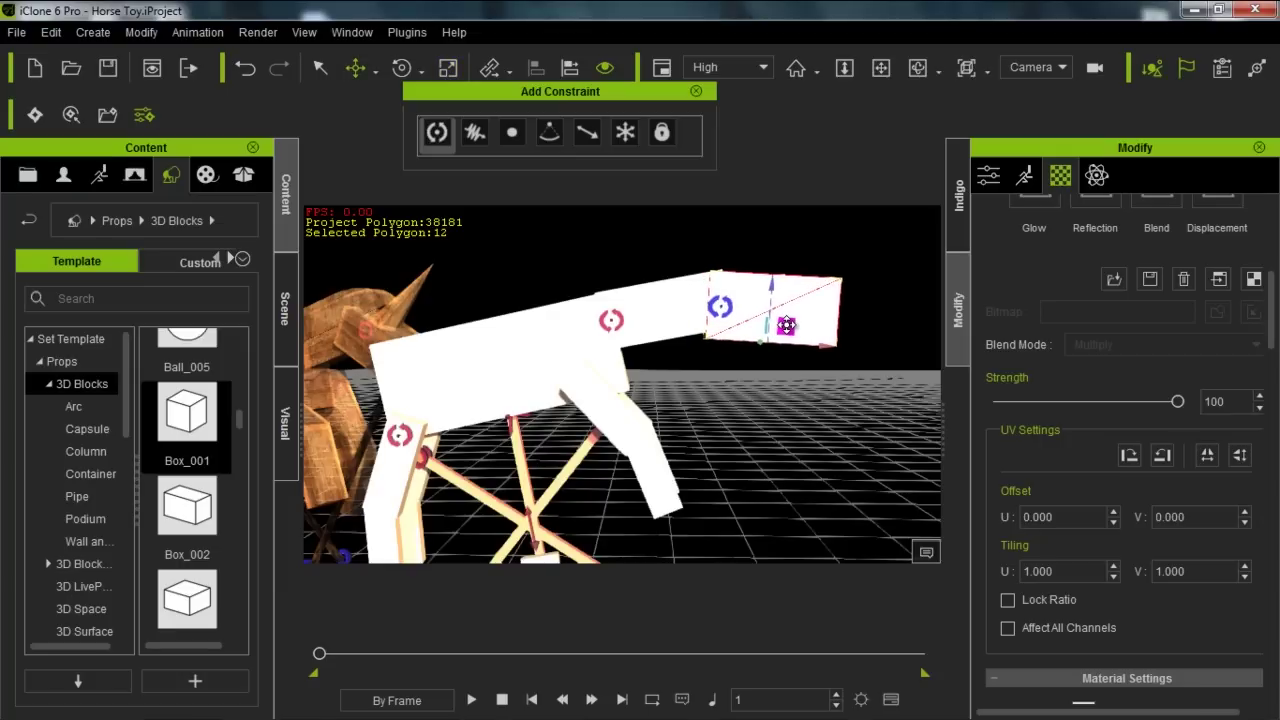
Step: Scale the neck box down slightly and reposition it between the Body and the head
{"action": "left_click", "coordinate": [688, 323]}
{"action": "key", "text": "r"}
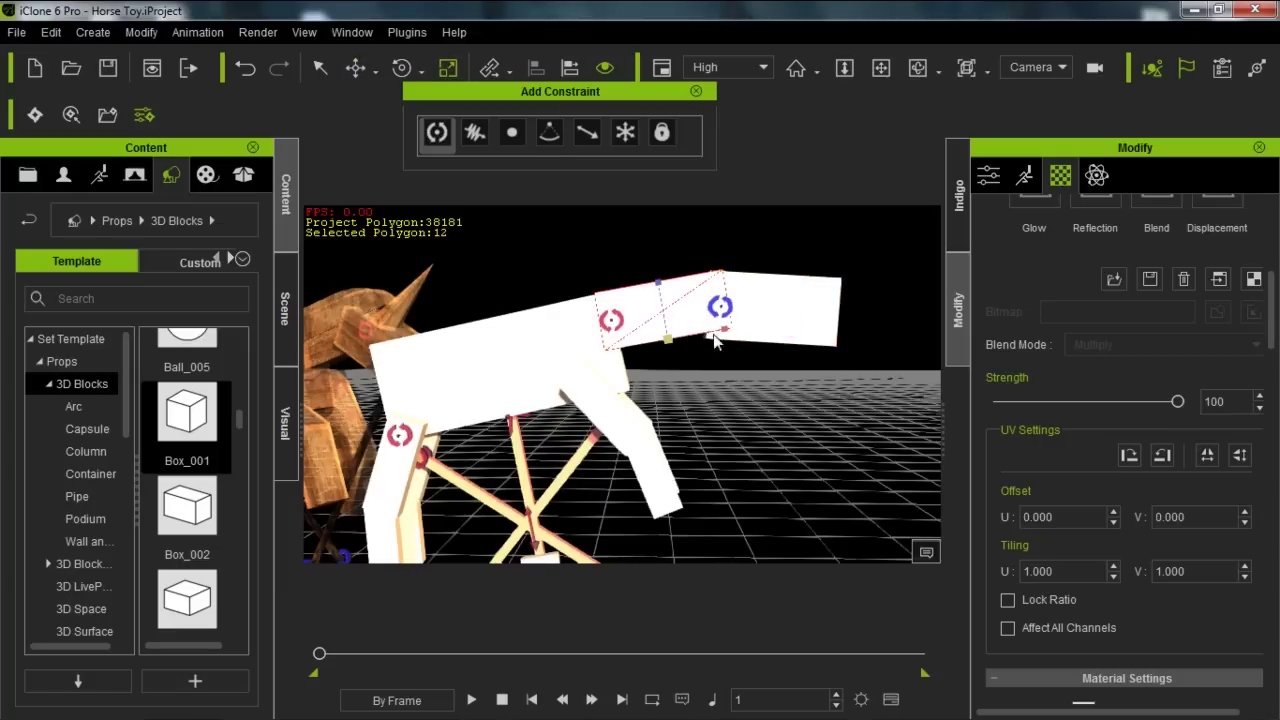
{"action": "left_click_drag", "start_coordinate": [667, 341], "coordinate": [646, 363]}
{"action": "key", "text": "w"}
{"action": "left_click_drag", "start_coordinate": [684, 321], "coordinate": [680, 318]}
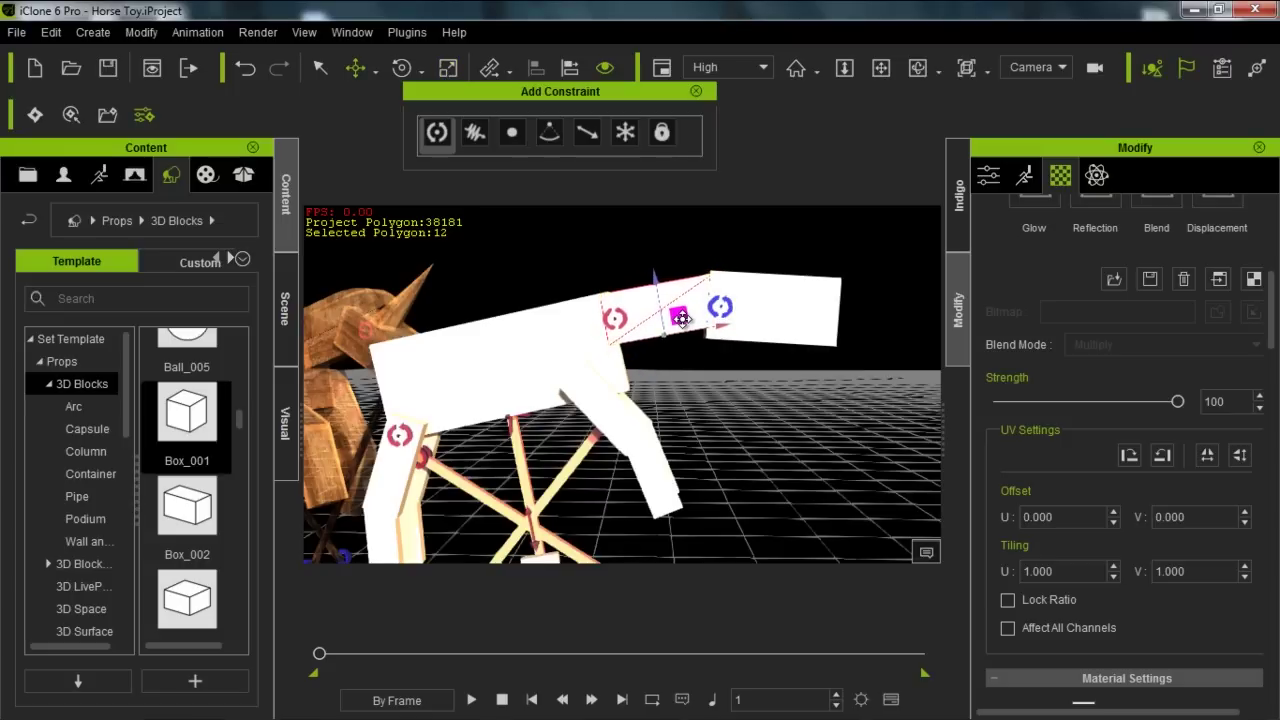
Step: Pick the neck, Box_001, as the target of the head box's hinge and run the simulation to test the head
{"action": "left_click", "coordinate": [802, 308]}
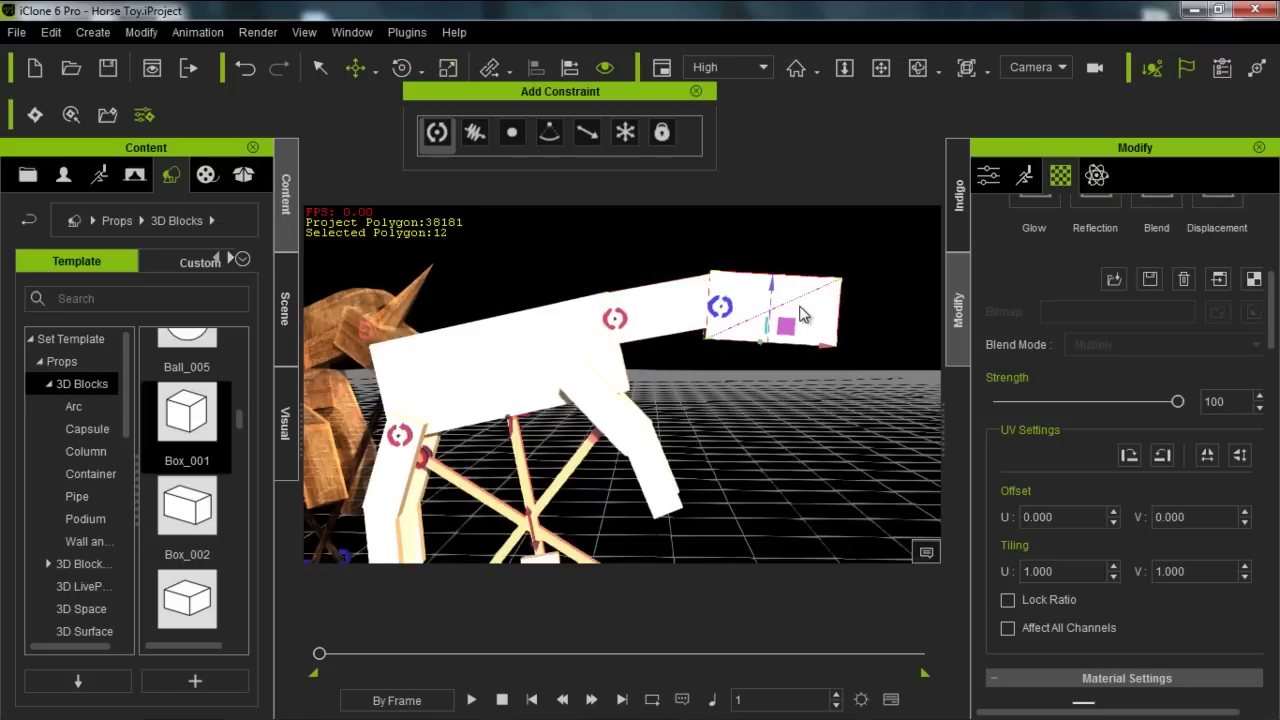
{"action": "left_click", "coordinate": [729, 309]}
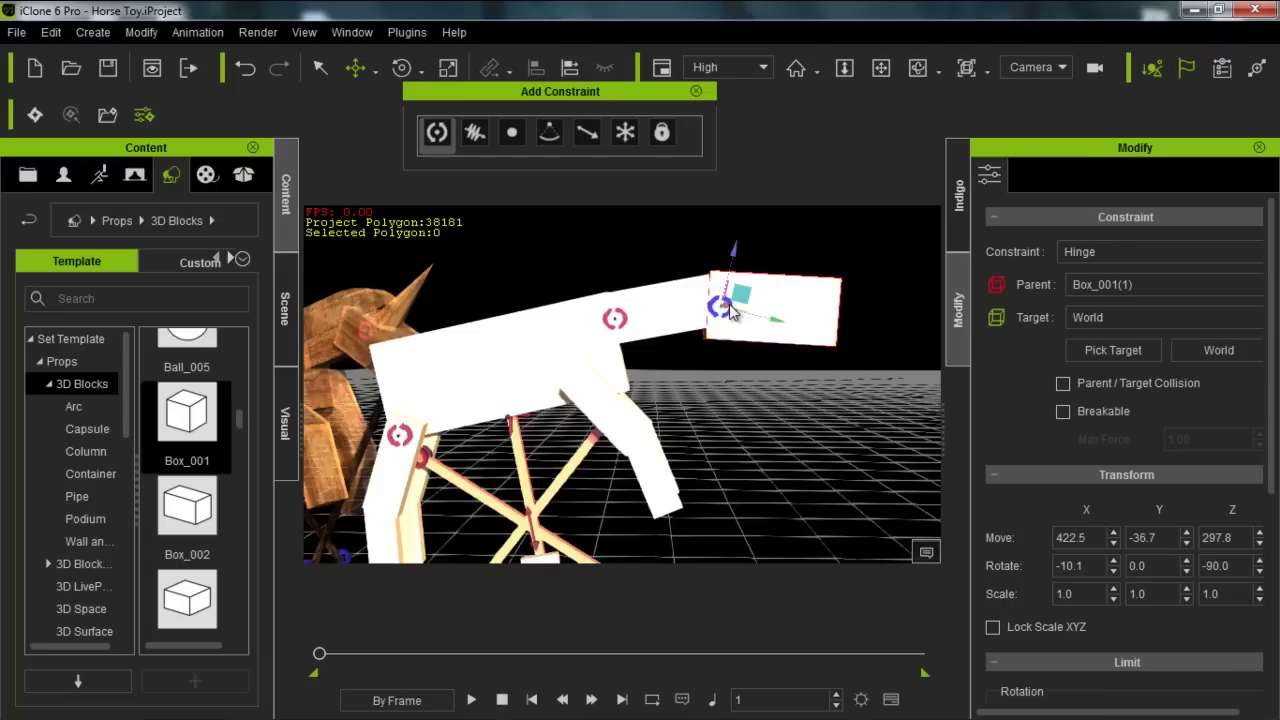
{"action": "left_click", "coordinate": [1070, 351]}
{"action": "left_click", "coordinate": [674, 306]}
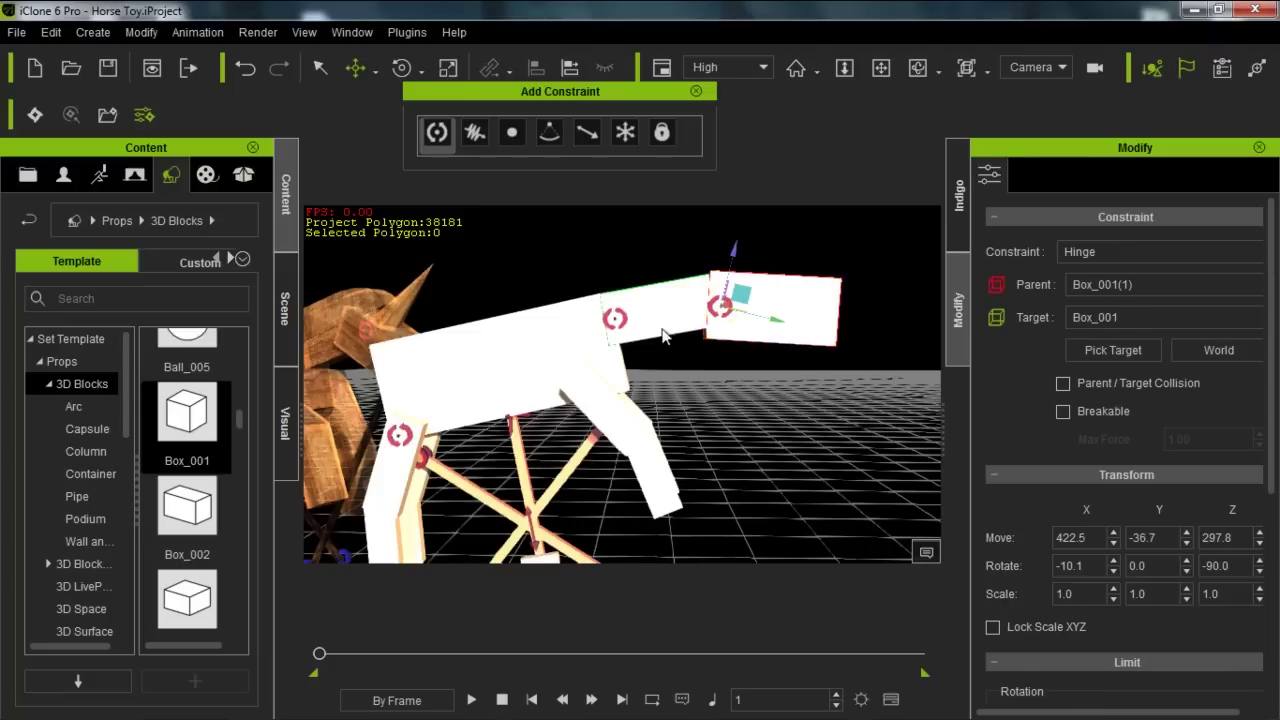
{"action": "left_click", "coordinate": [471, 700]}
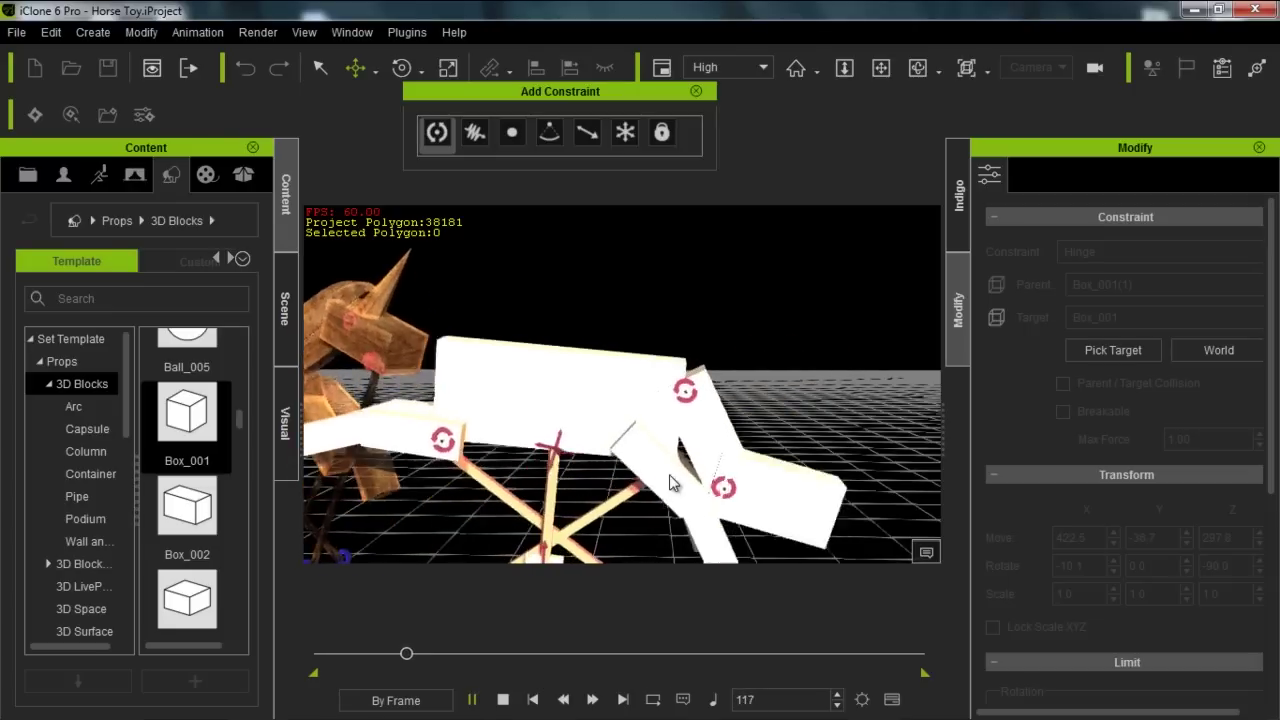
{"action": "left_click", "coordinate": [503, 699]}
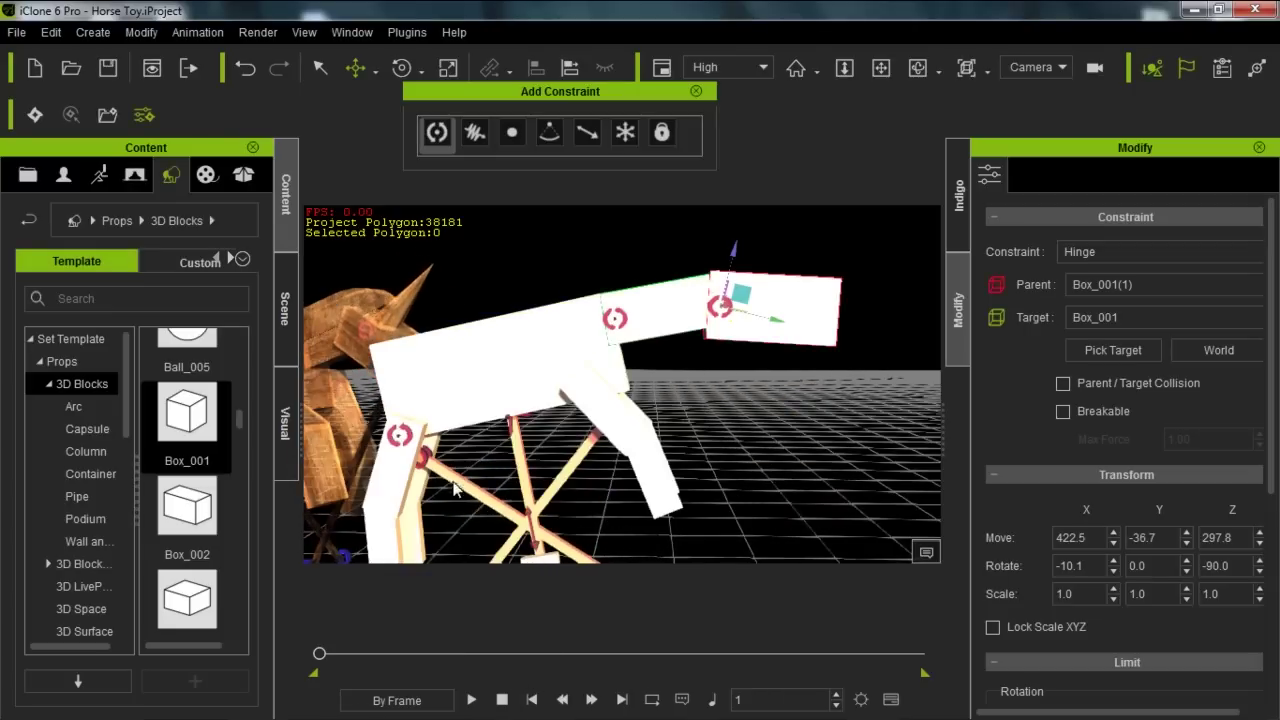
Step: Copy the Rear_control rod with its hinges forward, placing the copy's lower end beside the lower ends of the other control rods
{"action": "middle_click_drag", "start_coordinate": [503, 502], "coordinate": [619, 349]}
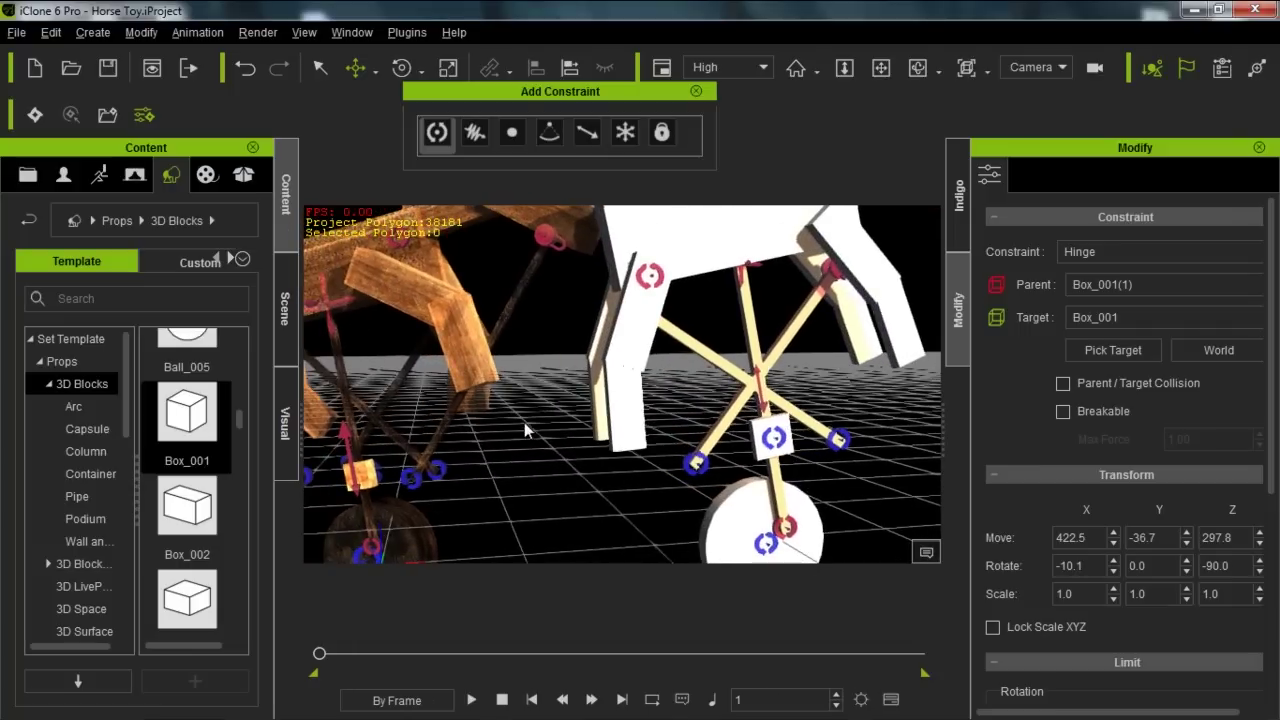
{"action": "right_click_drag", "start_coordinate": [646, 435], "coordinate": [470, 447]}
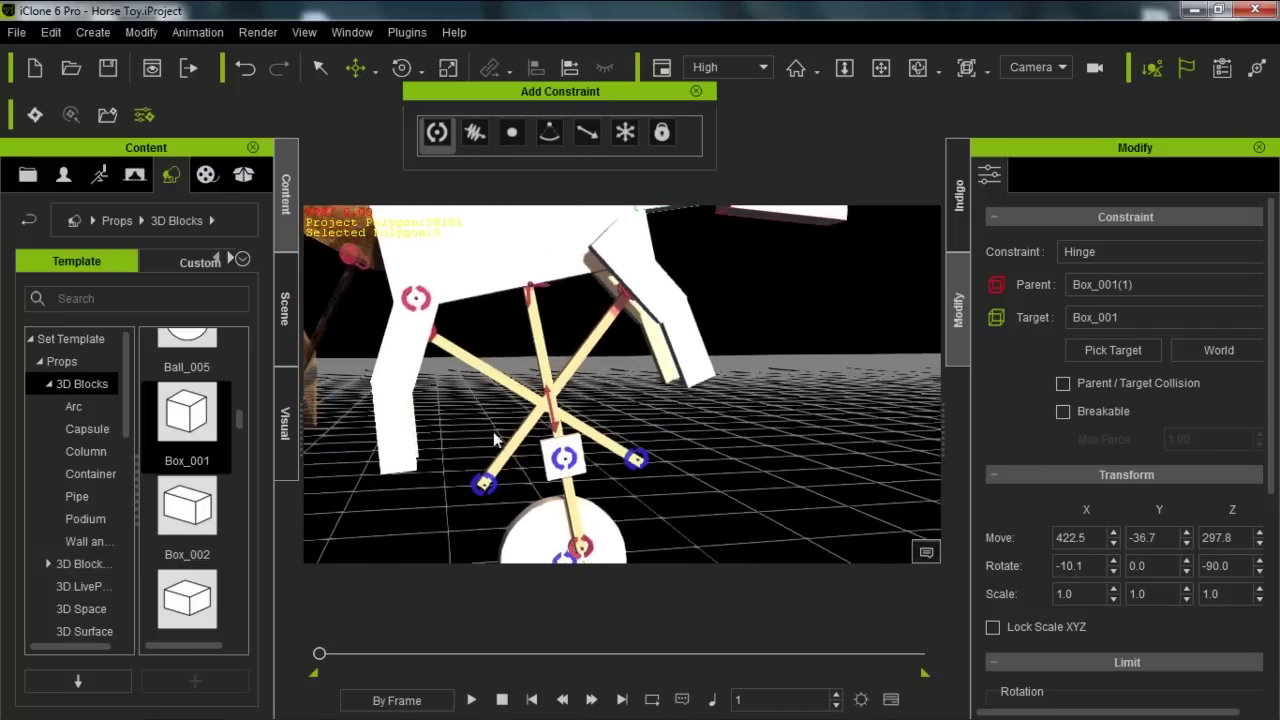
{"action": "left_click", "coordinate": [577, 359]}
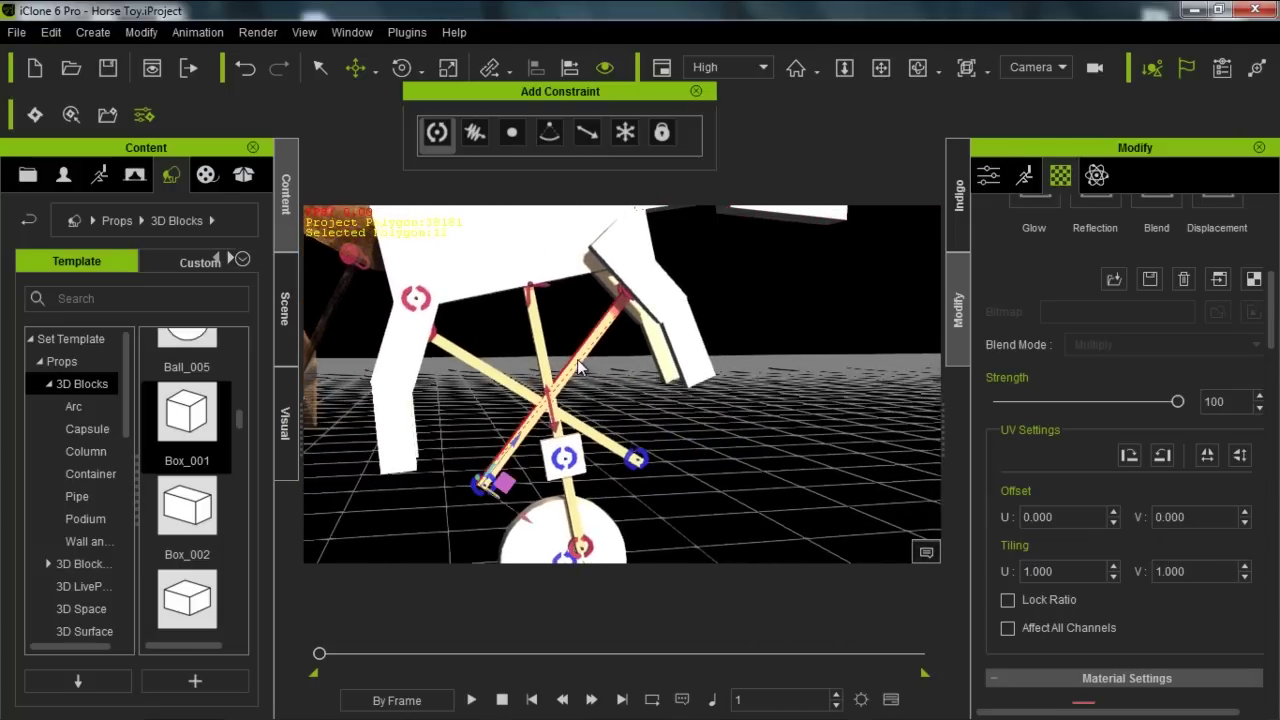
{"action": "middle_click_drag", "start_coordinate": [429, 446], "coordinate": [692, 420]}
{"action": "right_click_drag", "start_coordinate": [692, 420], "coordinate": [545, 452]}
{"action": "left_click_drag", "start_coordinate": [534, 451], "coordinate": [652, 452]}
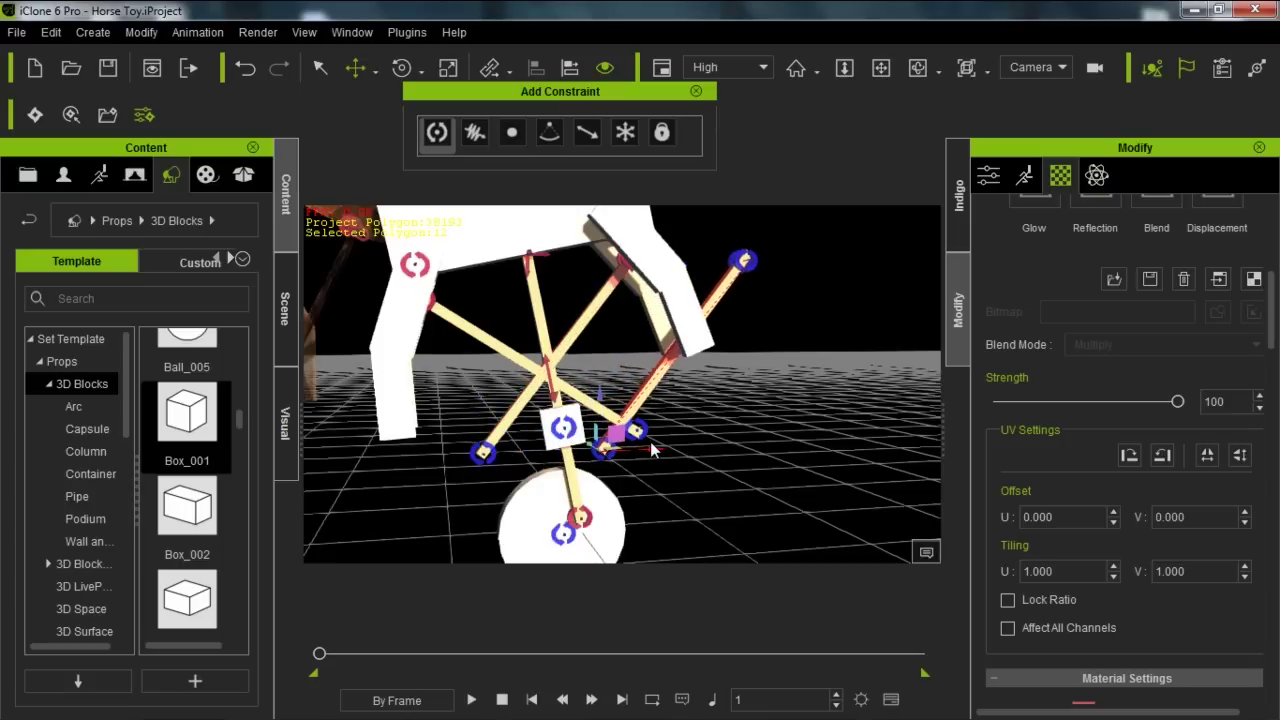
Step: Lengthen the copied control rod toward the head box to a Z scale of about 251.5
{"action": "right_click_drag", "start_coordinate": [728, 434], "coordinate": [636, 448]}
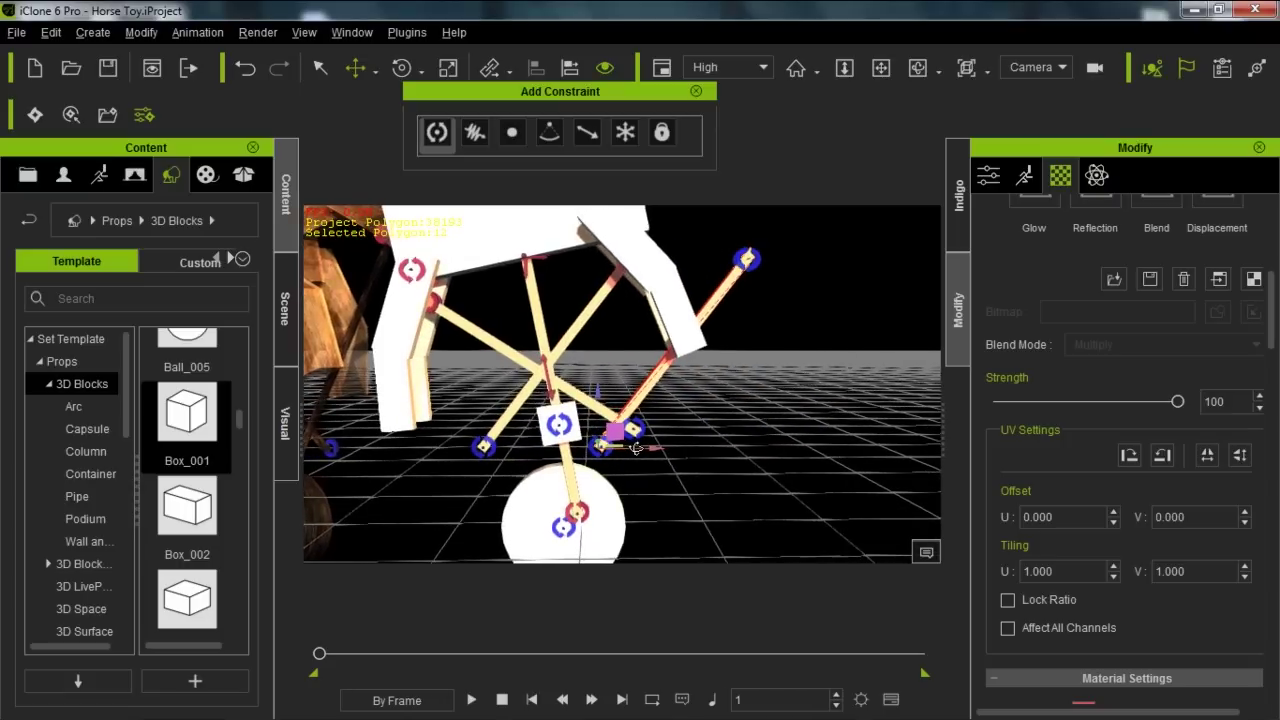
{"action": "right_click_drag", "start_coordinate": [698, 375], "coordinate": [688, 433]}
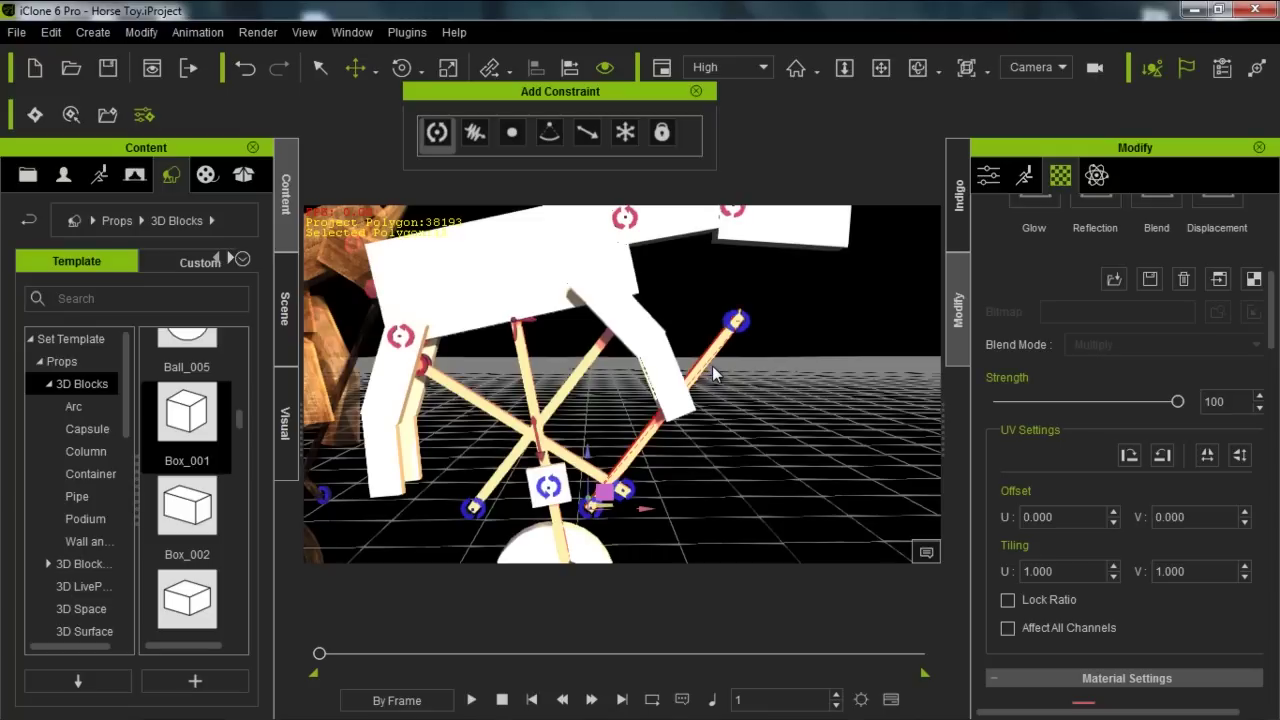
{"action": "key", "text": "r"}
{"action": "left_click_drag", "start_coordinate": [620, 467], "coordinate": [687, 422]}
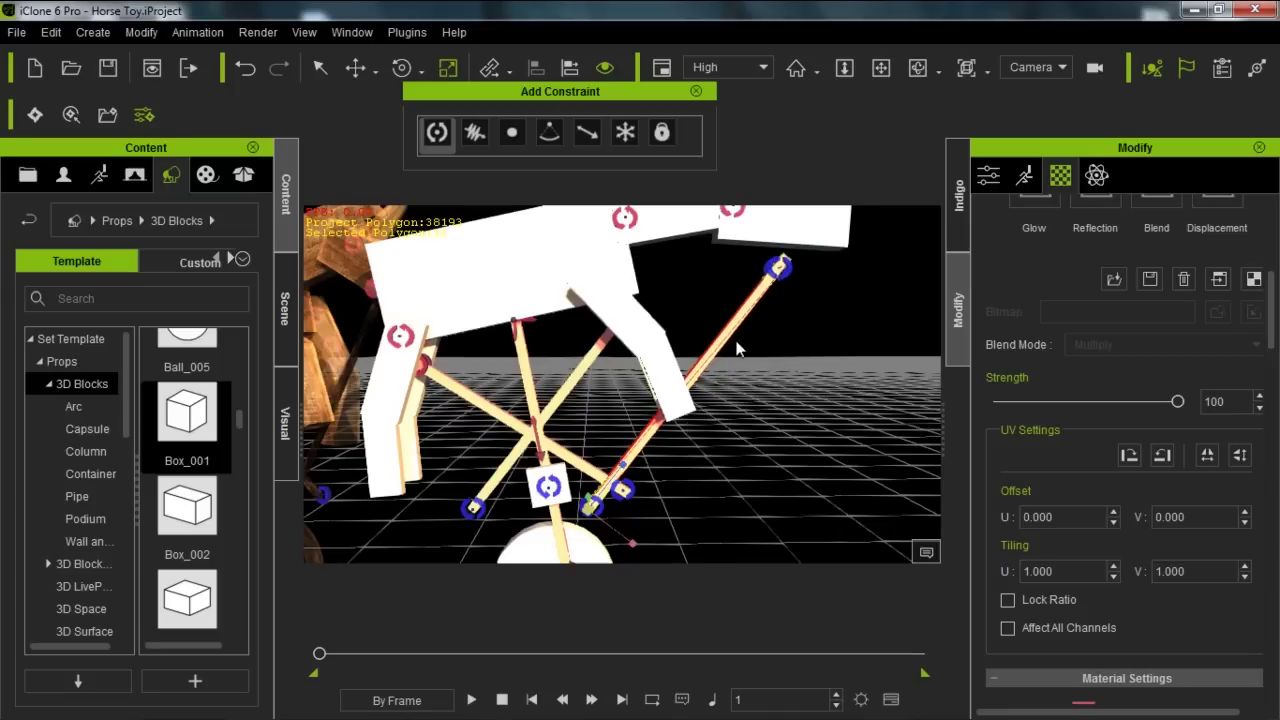
Step: Delete the hinge at the copied rod's upper end and lengthen the rod to a Z scale of about 276.5, reaching the head
{"action": "left_click", "coordinate": [787, 280]}
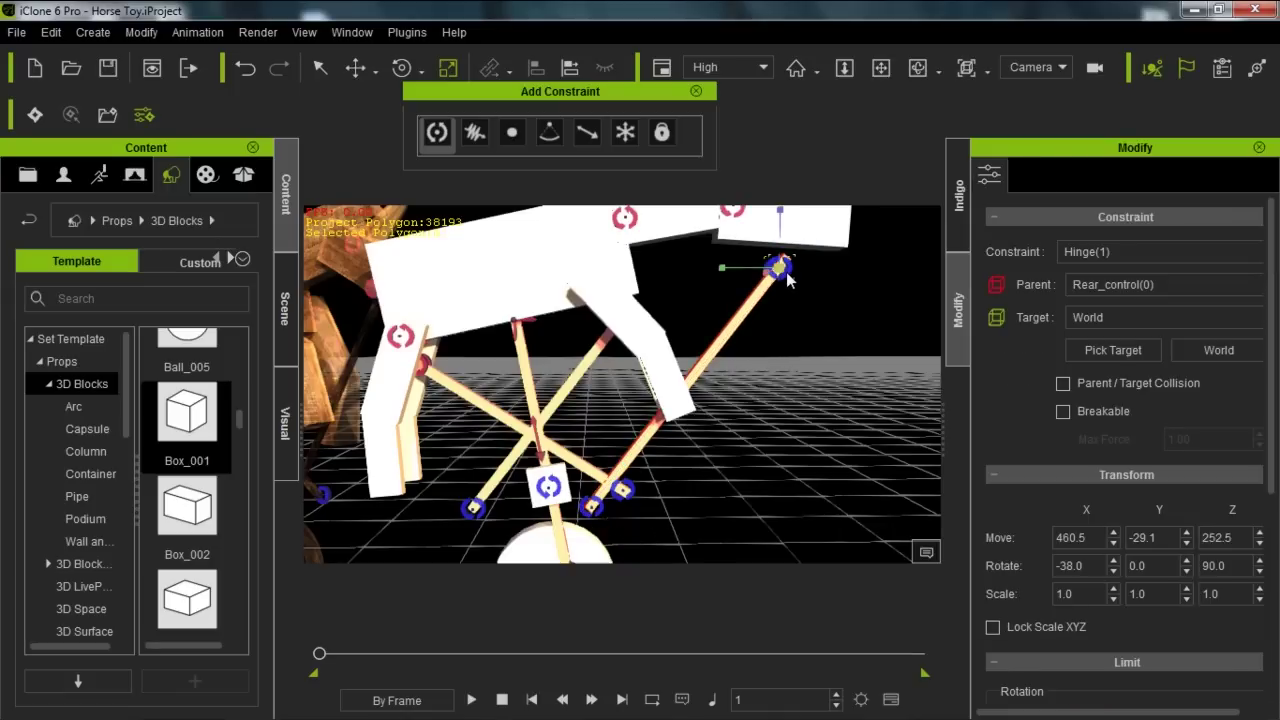
{"action": "key", "text": "Delete"}
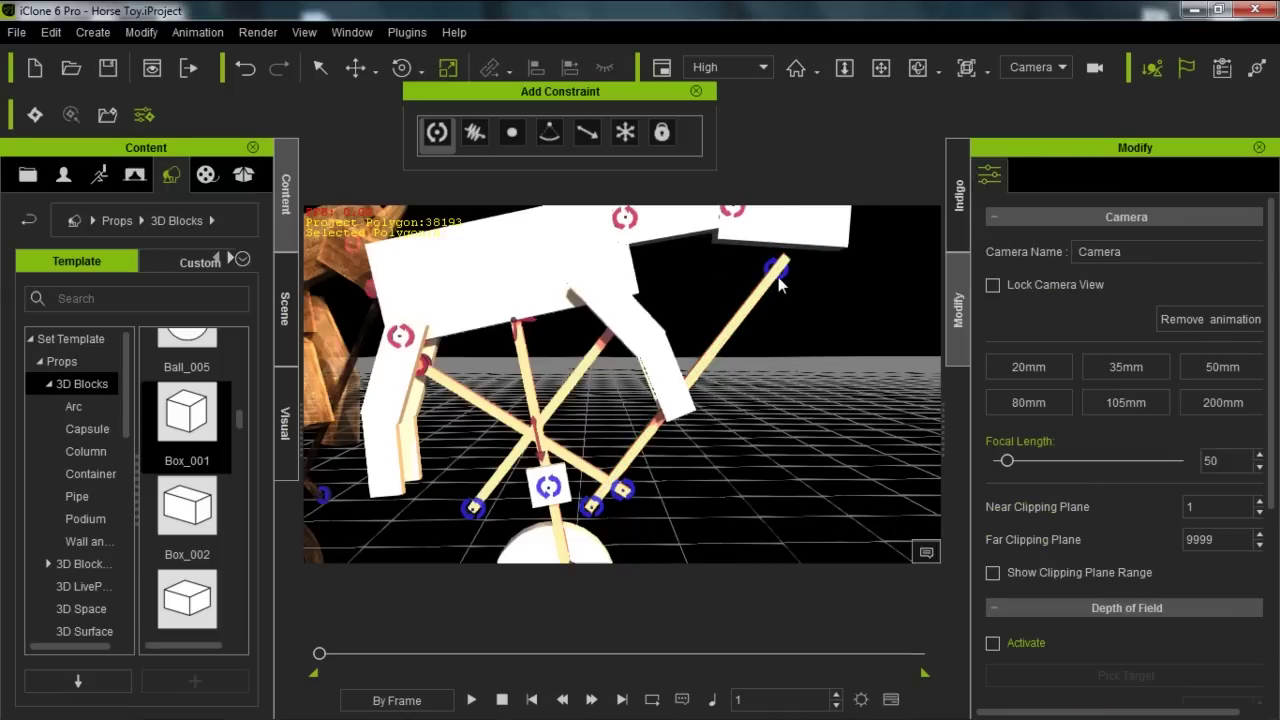
{"action": "left_click", "coordinate": [782, 280]}
{"action": "left_click", "coordinate": [784, 286]}
{"action": "left_click", "coordinate": [745, 319]}
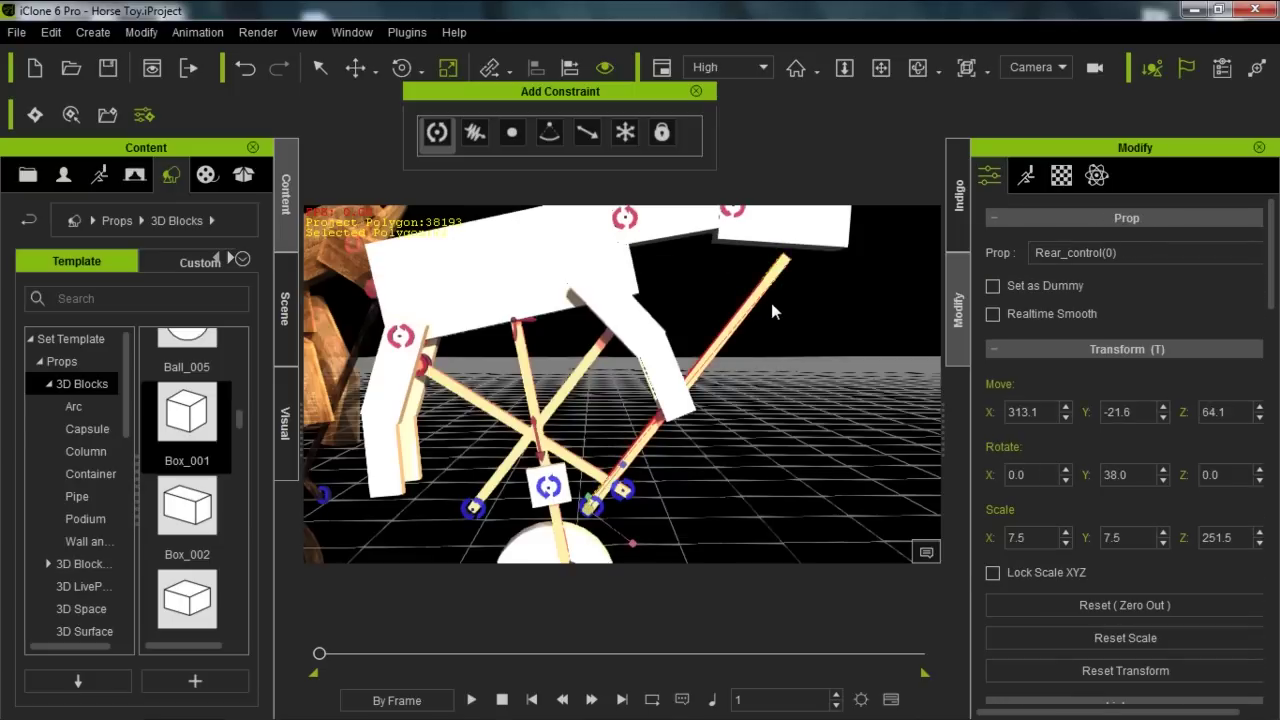
{"action": "left_click_drag", "start_coordinate": [624, 468], "coordinate": [636, 450]}
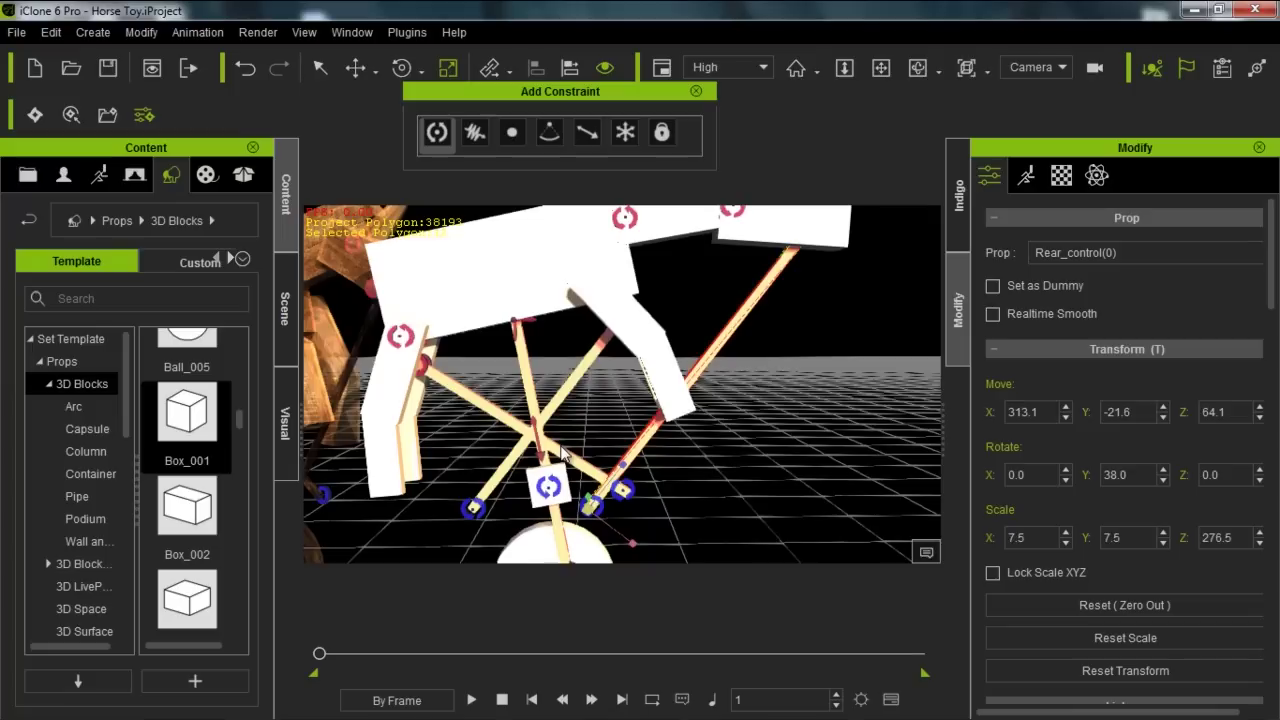
Step: Attach the rod's upper end to the head box, Box_001(1), with a Fixed constraint moved into the head, and run the simulation
{"action": "left_click", "coordinate": [662, 134]}
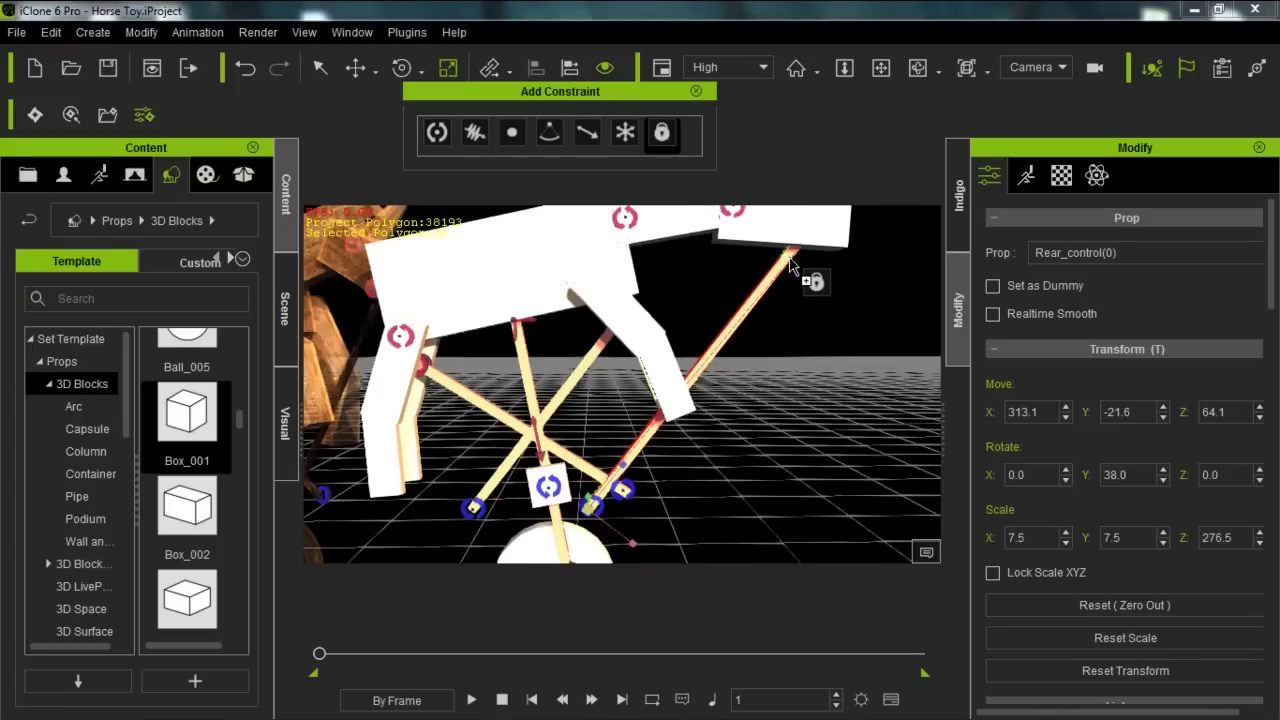
{"action": "left_click", "coordinate": [789, 259]}
{"action": "right_click_drag", "start_coordinate": [815, 355], "coordinate": [753, 410]}
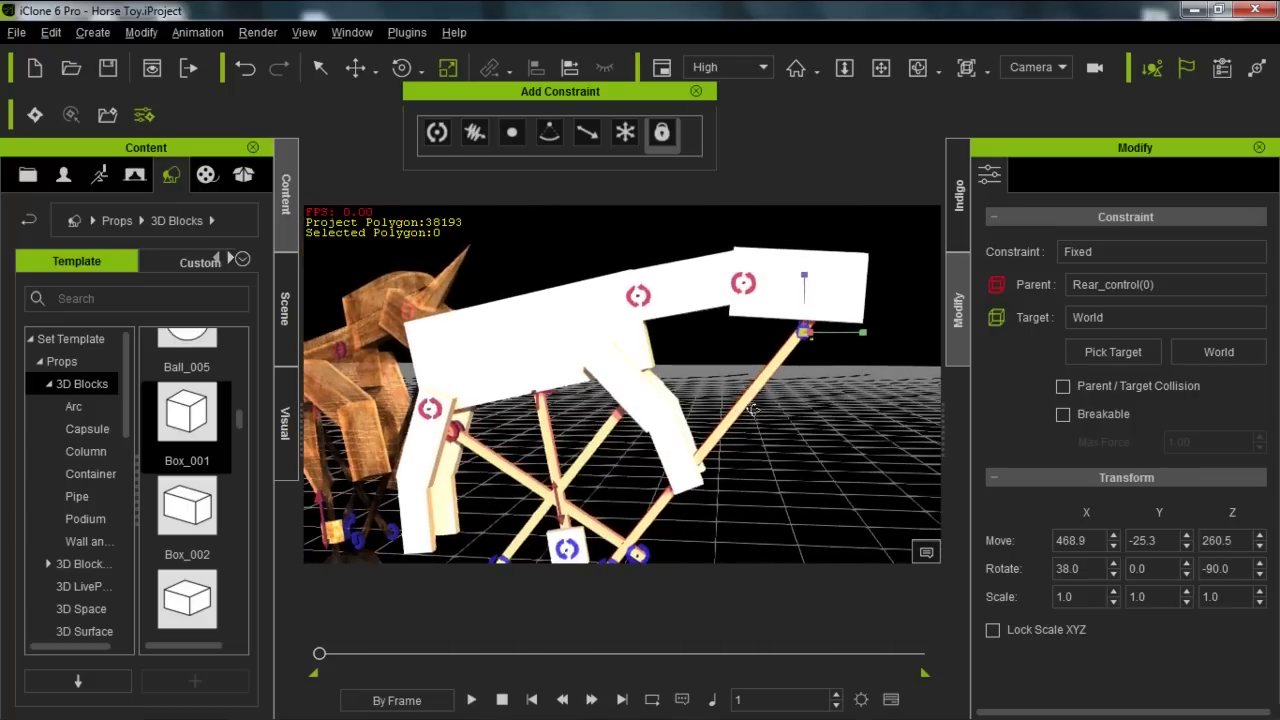
{"action": "key", "text": "w"}
{"action": "left_click_drag", "start_coordinate": [827, 318], "coordinate": [837, 296]}
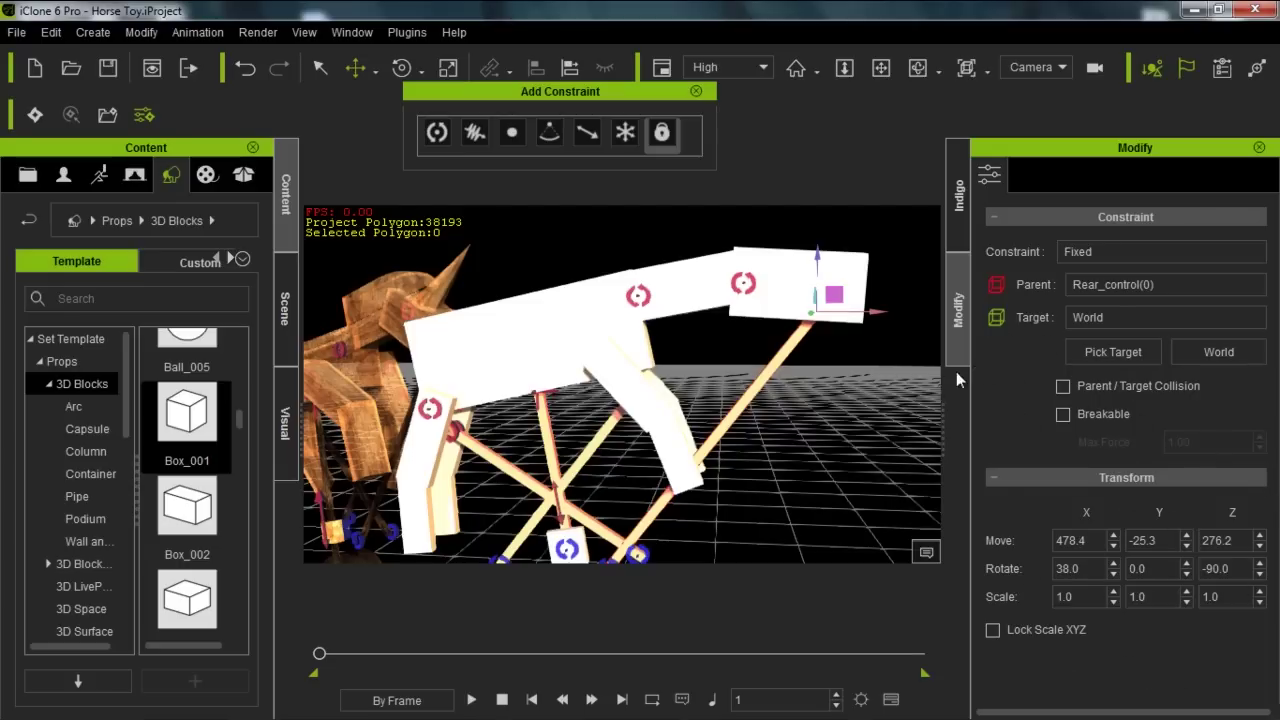
{"action": "left_click", "coordinate": [1113, 352]}
{"action": "left_click", "coordinate": [798, 285]}
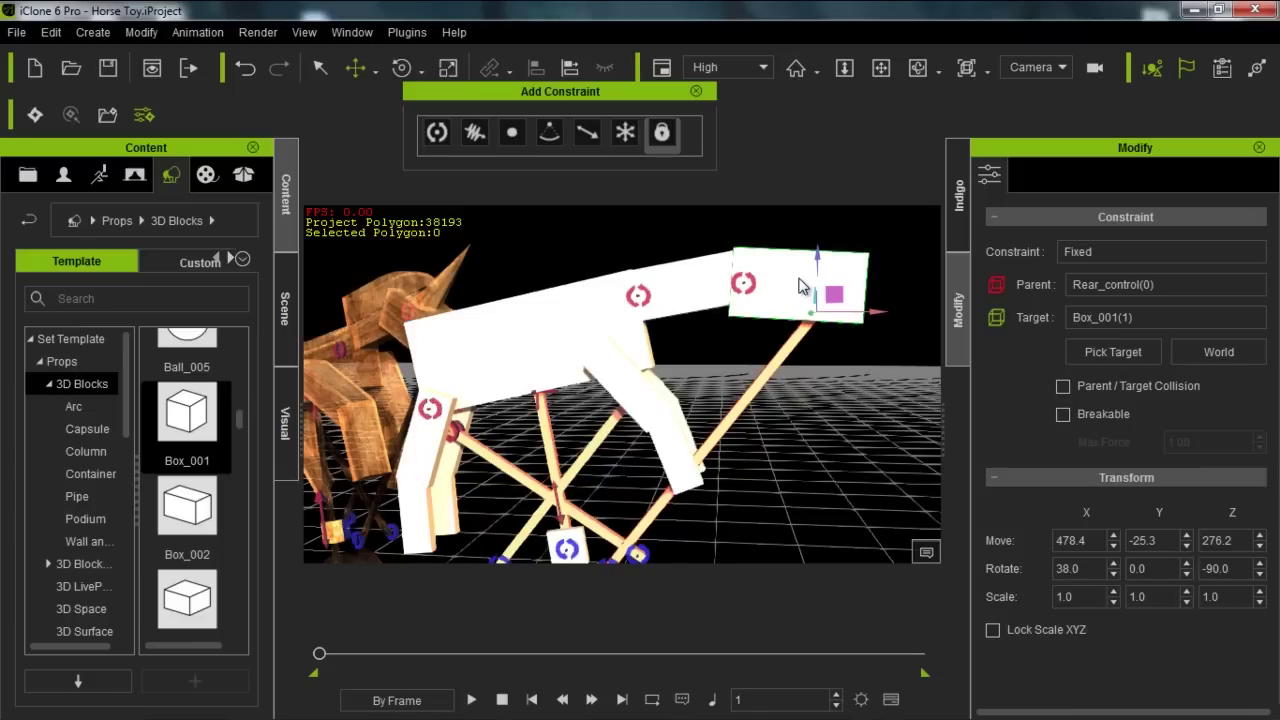
{"action": "left_click_drag", "start_coordinate": [636, 306], "coordinate": [655, 418]}
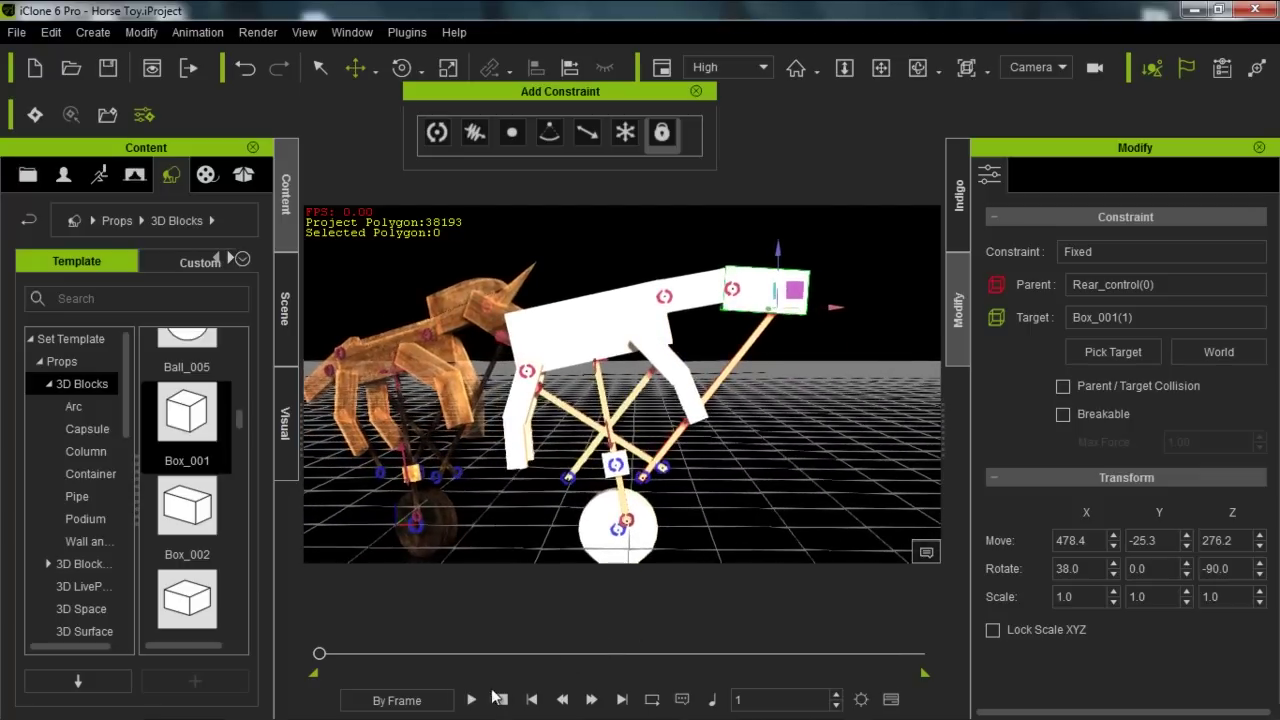
{"action": "left_click", "coordinate": [471, 699]}
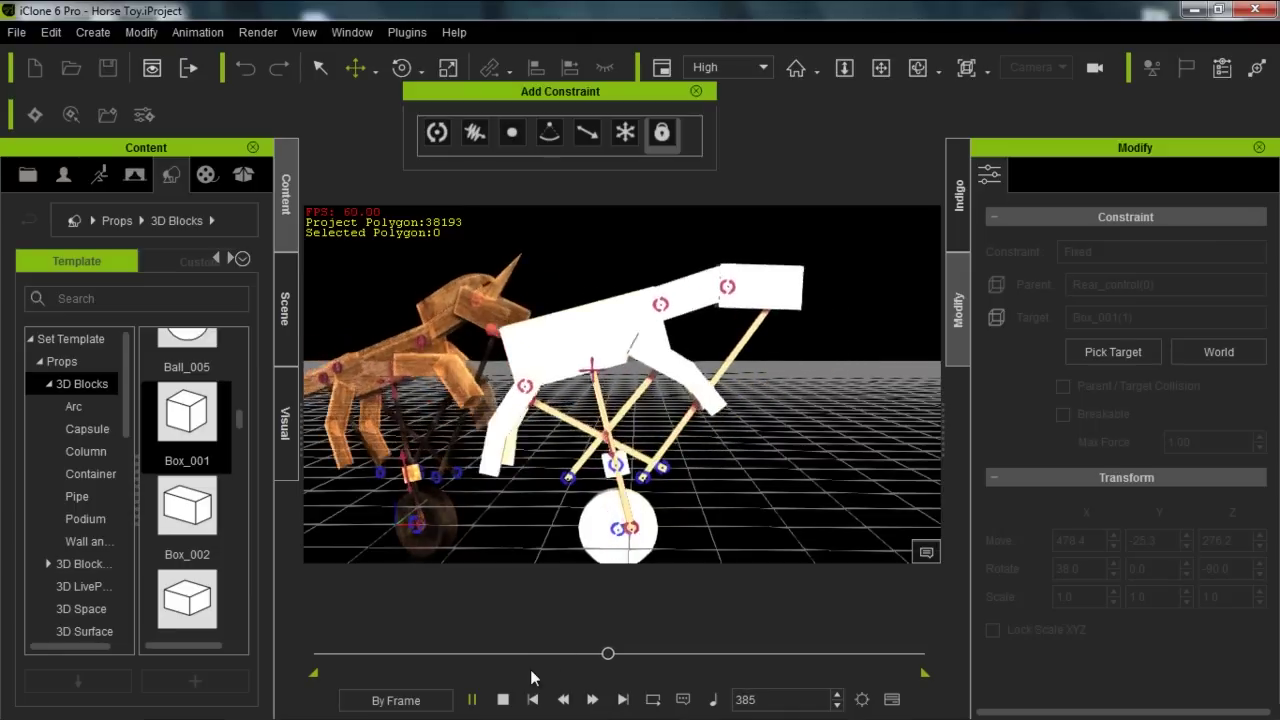
Step: Move the head box slightly back toward the neck and rerun the simulation to check the motion
{"action": "left_click", "coordinate": [804, 316]}
{"action": "left_click_drag", "start_coordinate": [798, 290], "coordinate": [794, 290]}
{"action": "left_click", "coordinate": [762, 294]}
{"action": "left_click_drag", "start_coordinate": [783, 295], "coordinate": [772, 295]}
{"action": "left_click", "coordinate": [473, 699]}
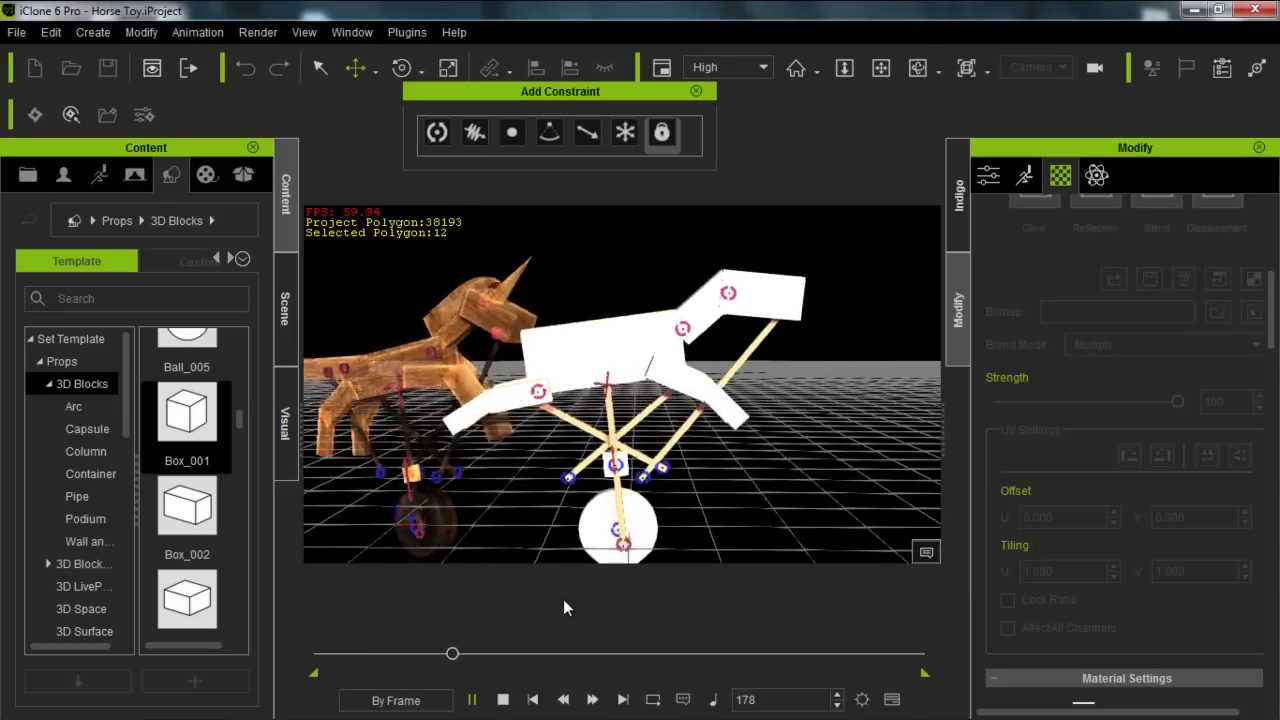
{"action": "left_click", "coordinate": [503, 701]}
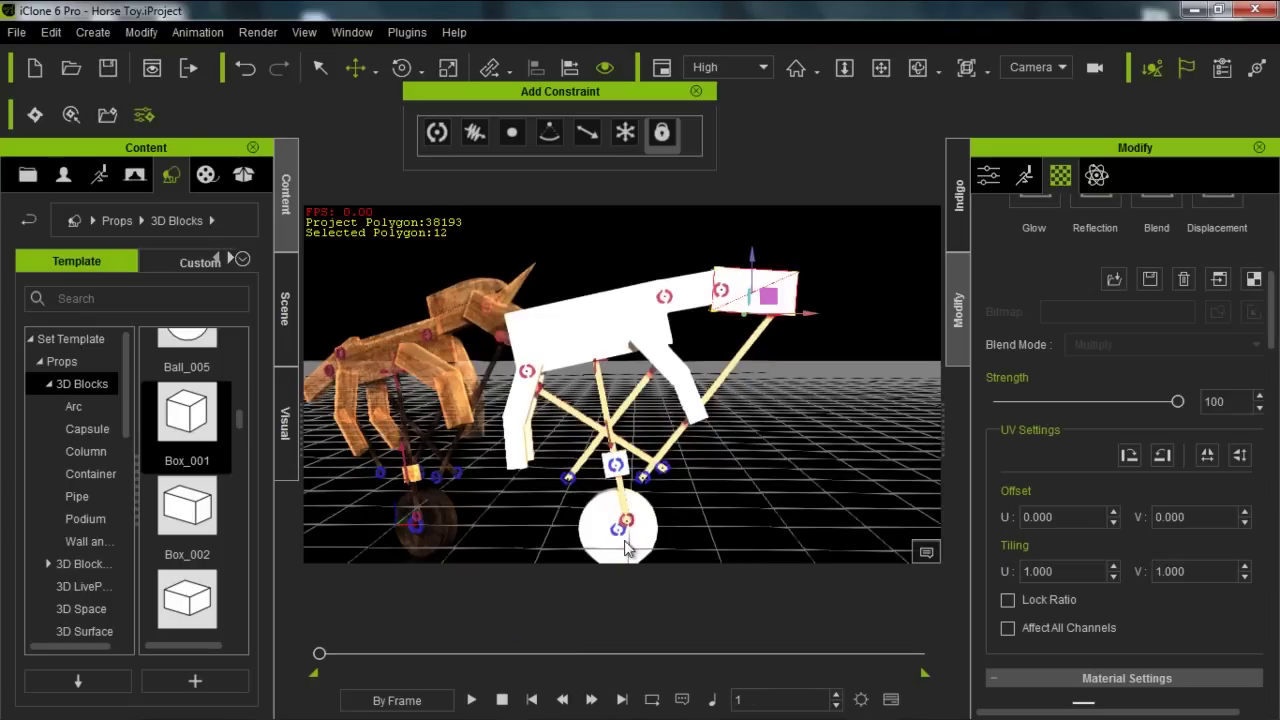
Step: Set the force velocity of the Gear's hinge to -15 and run the simulation to test the speed
{"action": "left_click", "coordinate": [647, 530]}
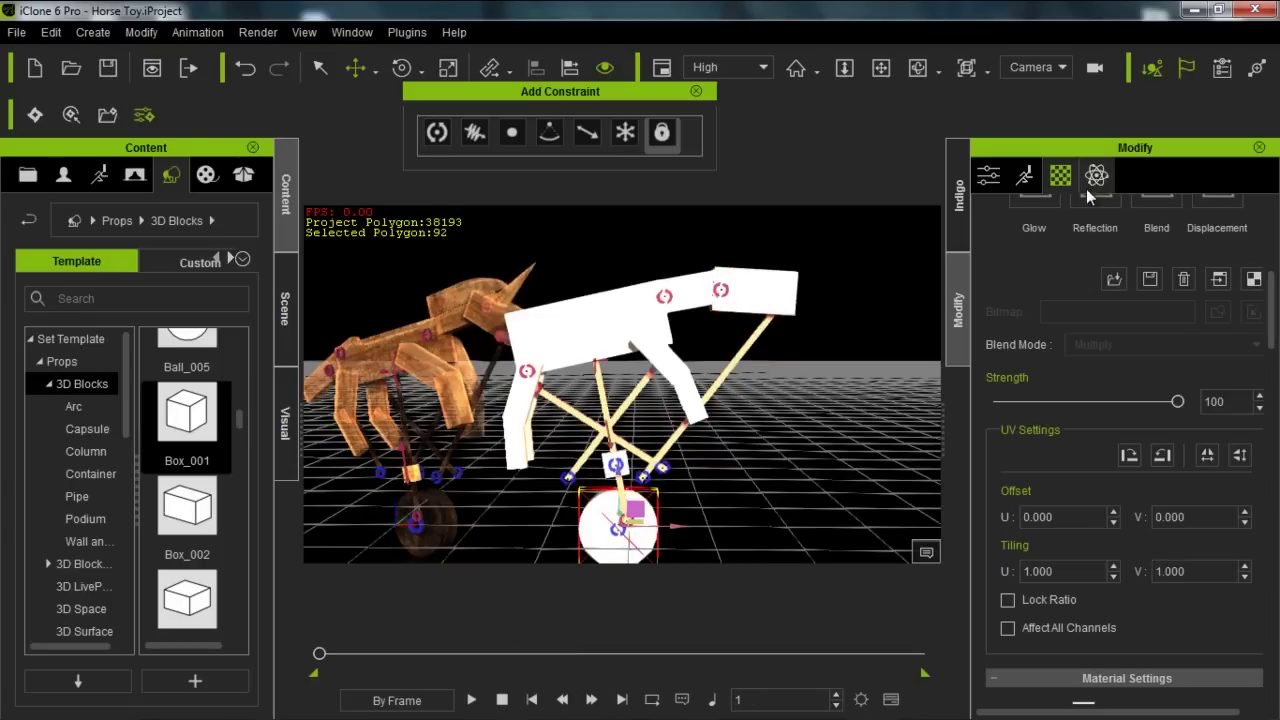
{"action": "left_click", "coordinate": [620, 533]}
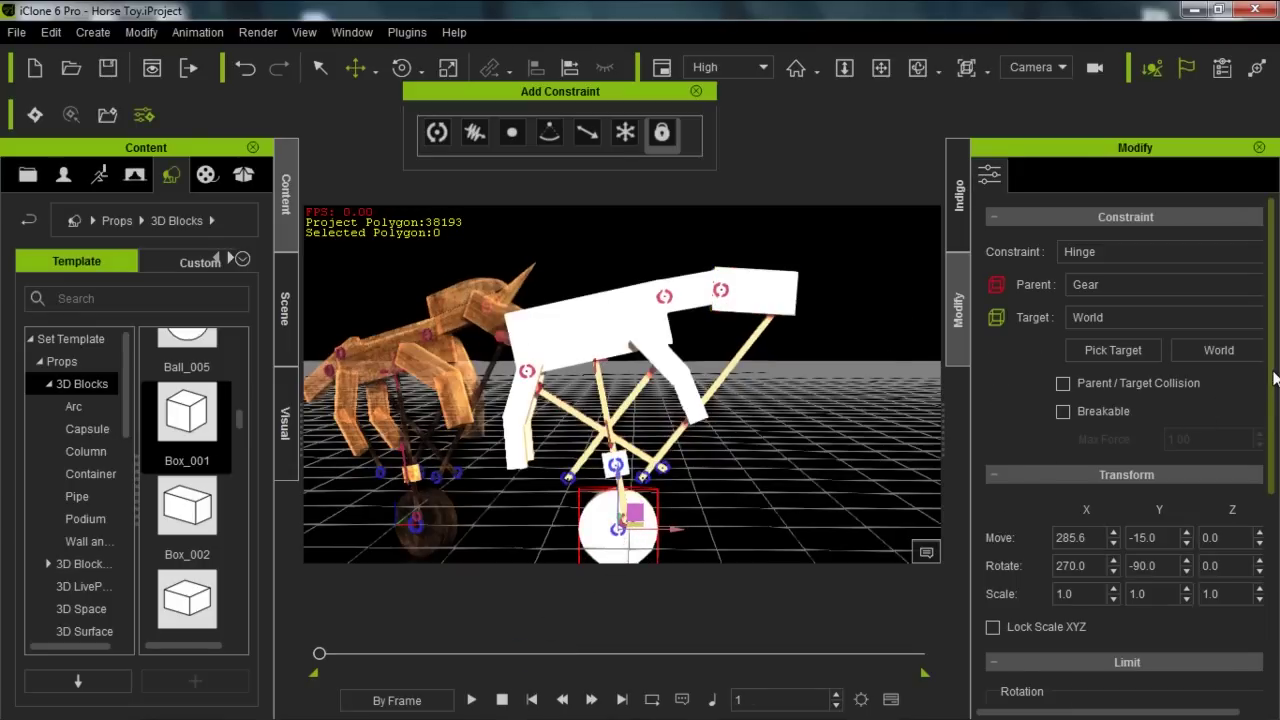
{"action": "scroll", "coordinate": [1182, 592], "scroll_direction": "down", "scroll_amount": 6}
{"action": "left_click_drag", "start_coordinate": [1117, 678], "coordinate": [1089, 660]}
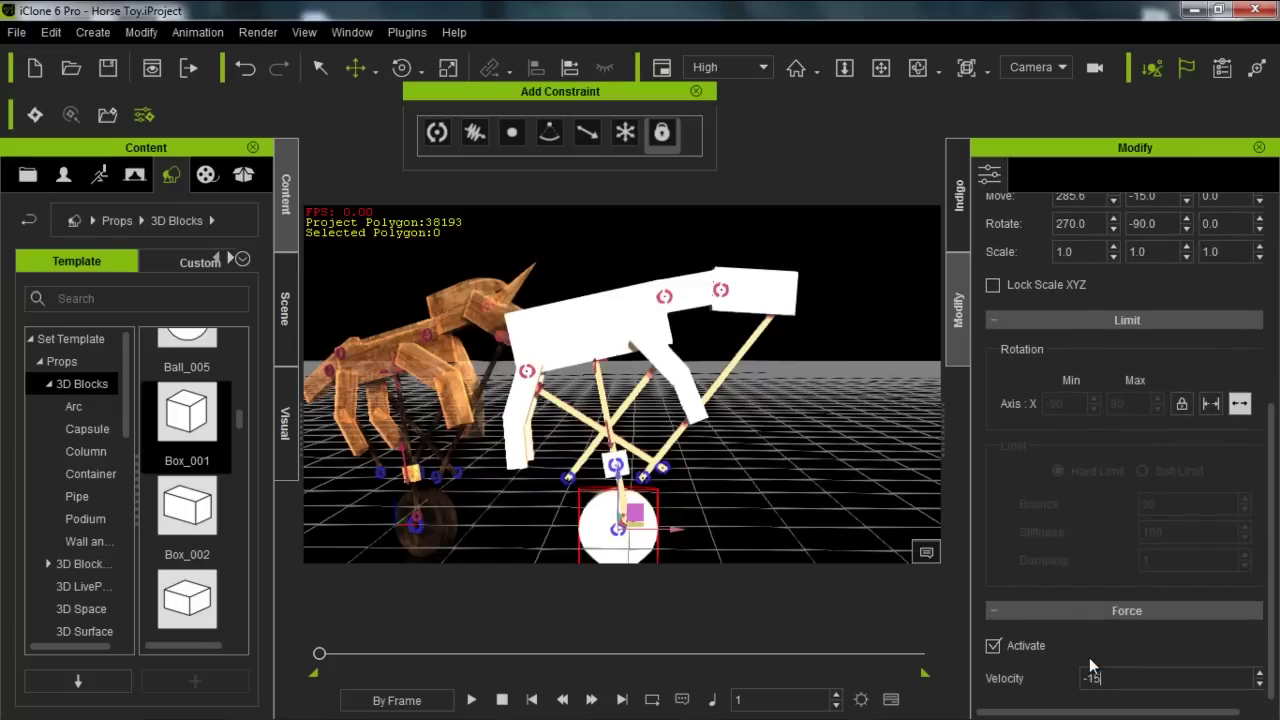
{"action": "left_click", "coordinate": [471, 700]}
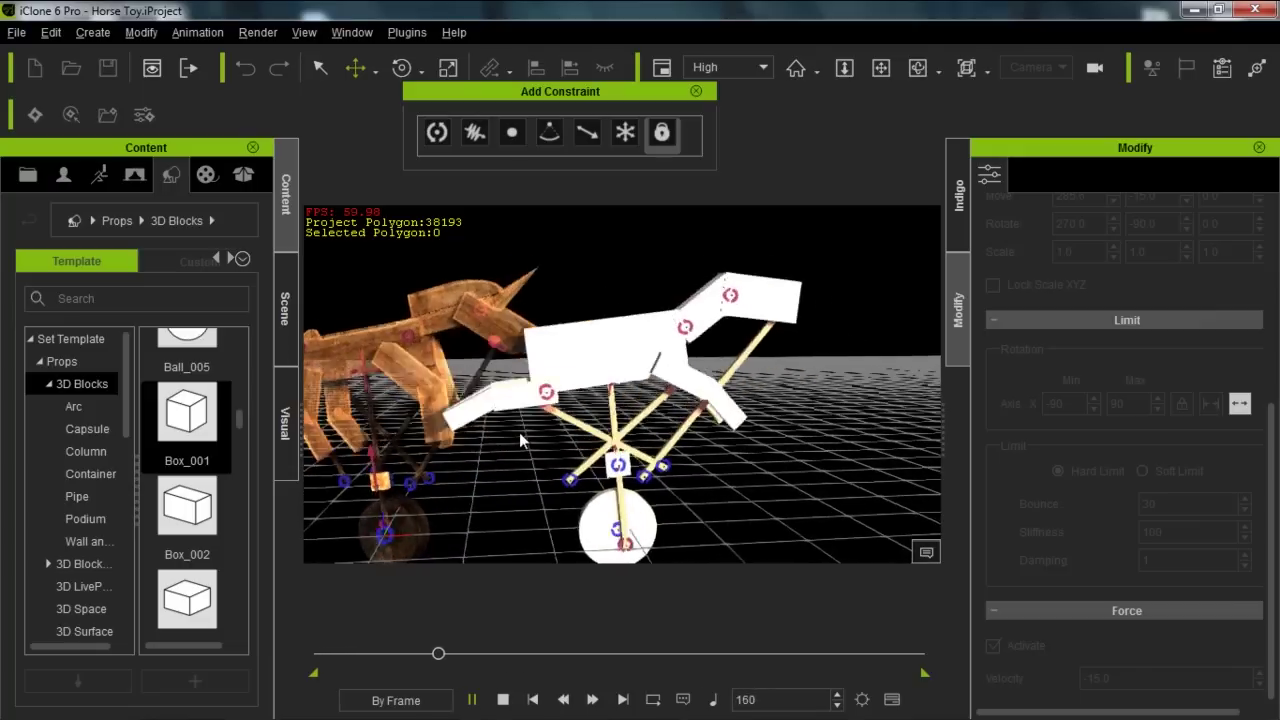
{"action": "left_click", "coordinate": [503, 700]}
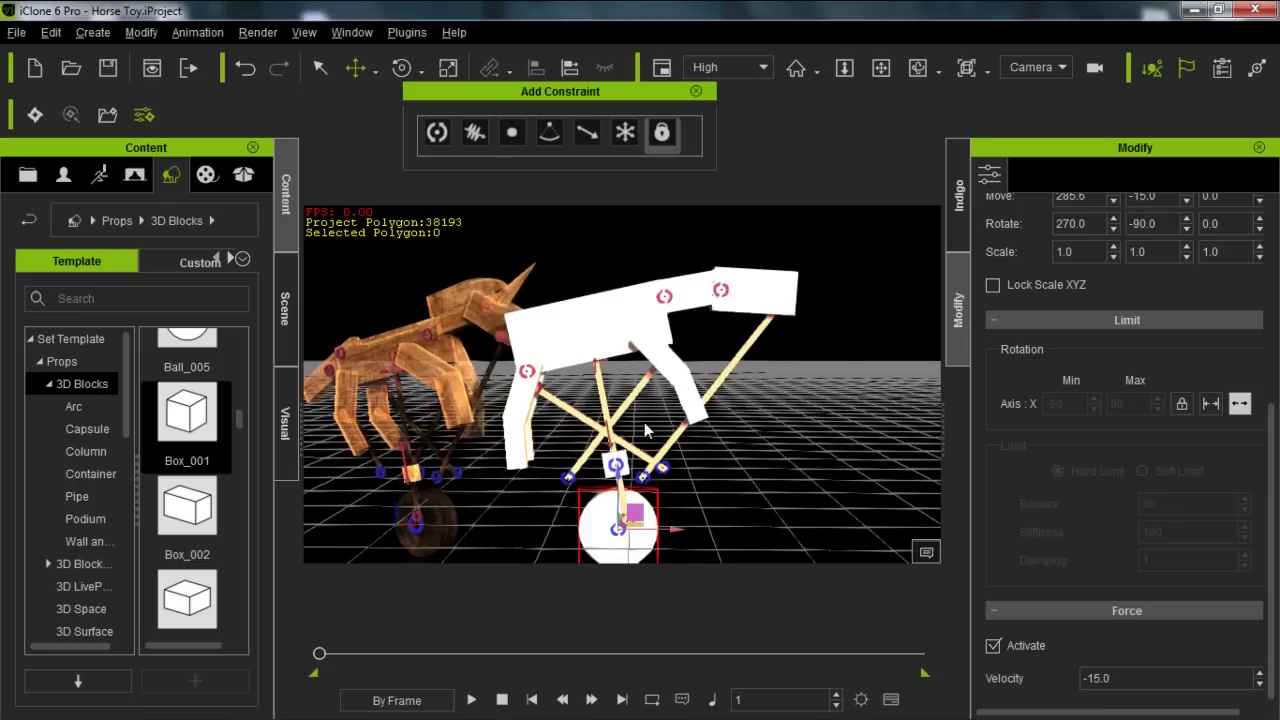
Step: Examine the rear leg's hinge settings and the leg, rod and gear assembly from several angles
{"action": "left_click_drag", "start_coordinate": [646, 428], "coordinate": [617, 341], "text": "alt"}
{"action": "scroll", "coordinate": [617, 341], "scroll_direction": "up", "scroll_amount": 2}
{"action": "left_click", "coordinate": [470, 365]}
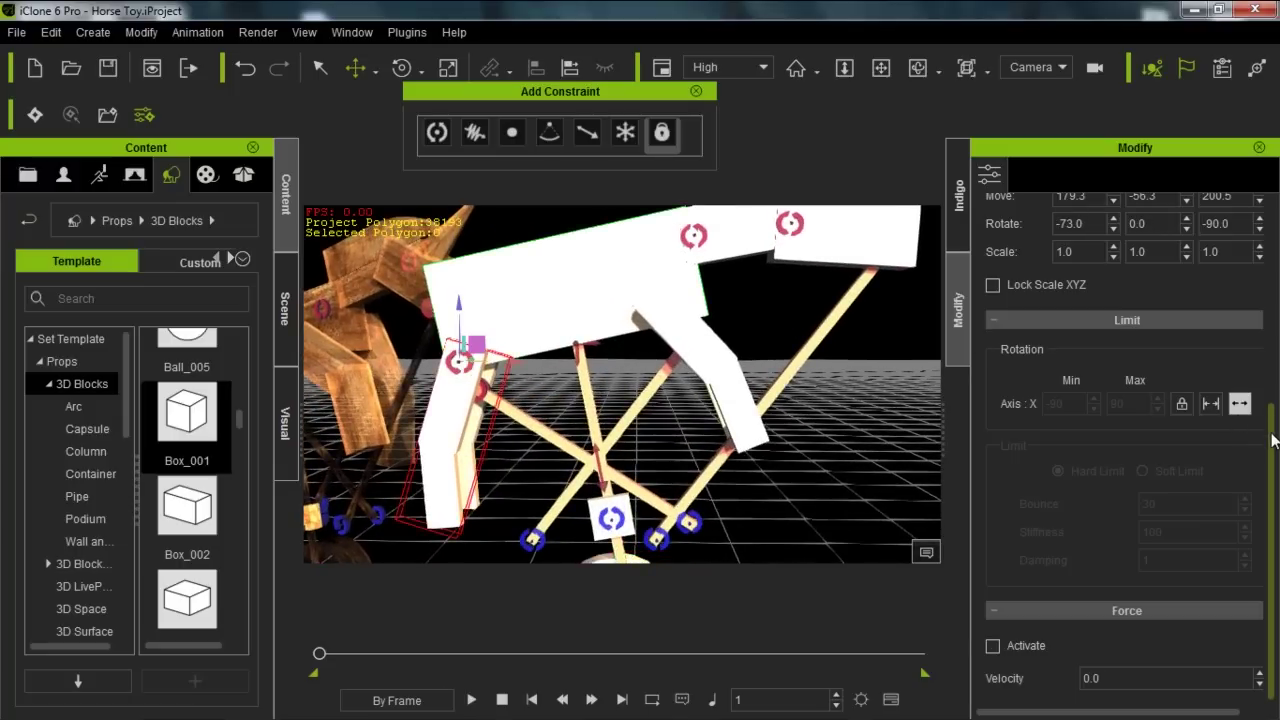
{"action": "scroll", "coordinate": [1272, 427], "scroll_direction": "up", "scroll_amount": 5}
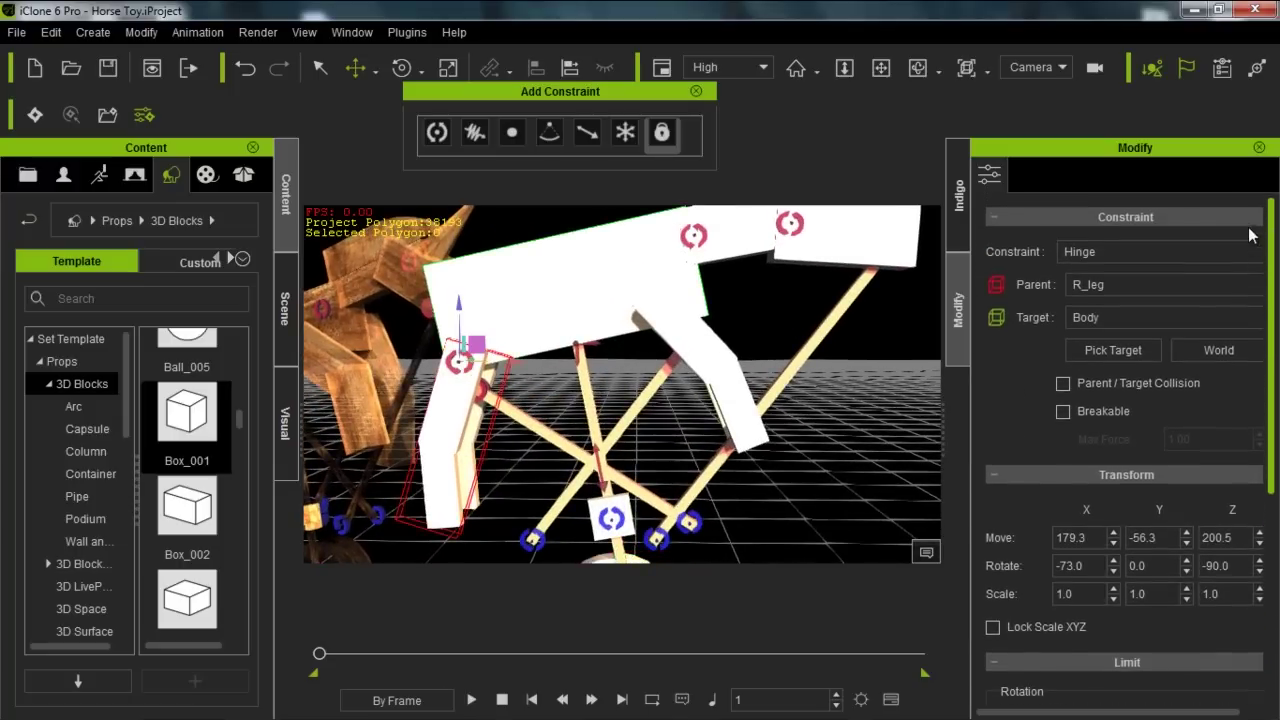
{"action": "right_click_drag", "start_coordinate": [497, 371], "coordinate": [634, 355], "text": "alt"}
{"action": "right_click_drag", "start_coordinate": [547, 350], "coordinate": [518, 340]}
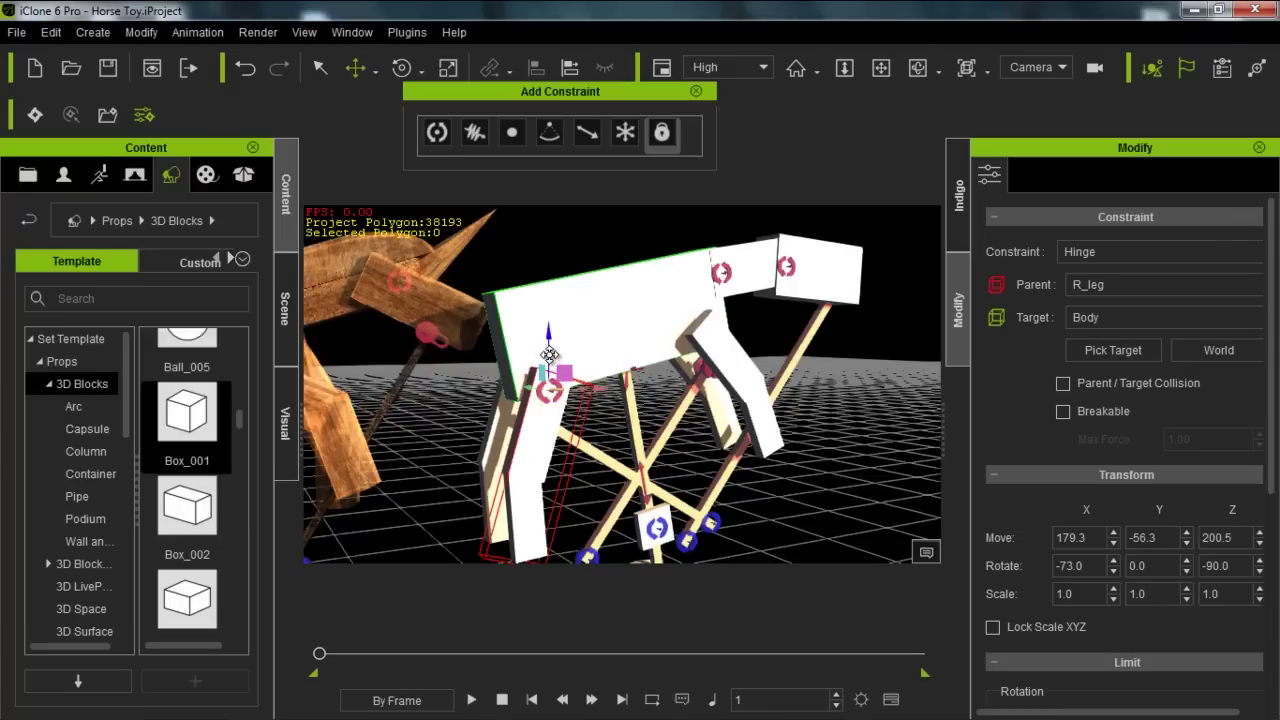
{"action": "middle_click_drag", "start_coordinate": [637, 443], "coordinate": [591, 363]}
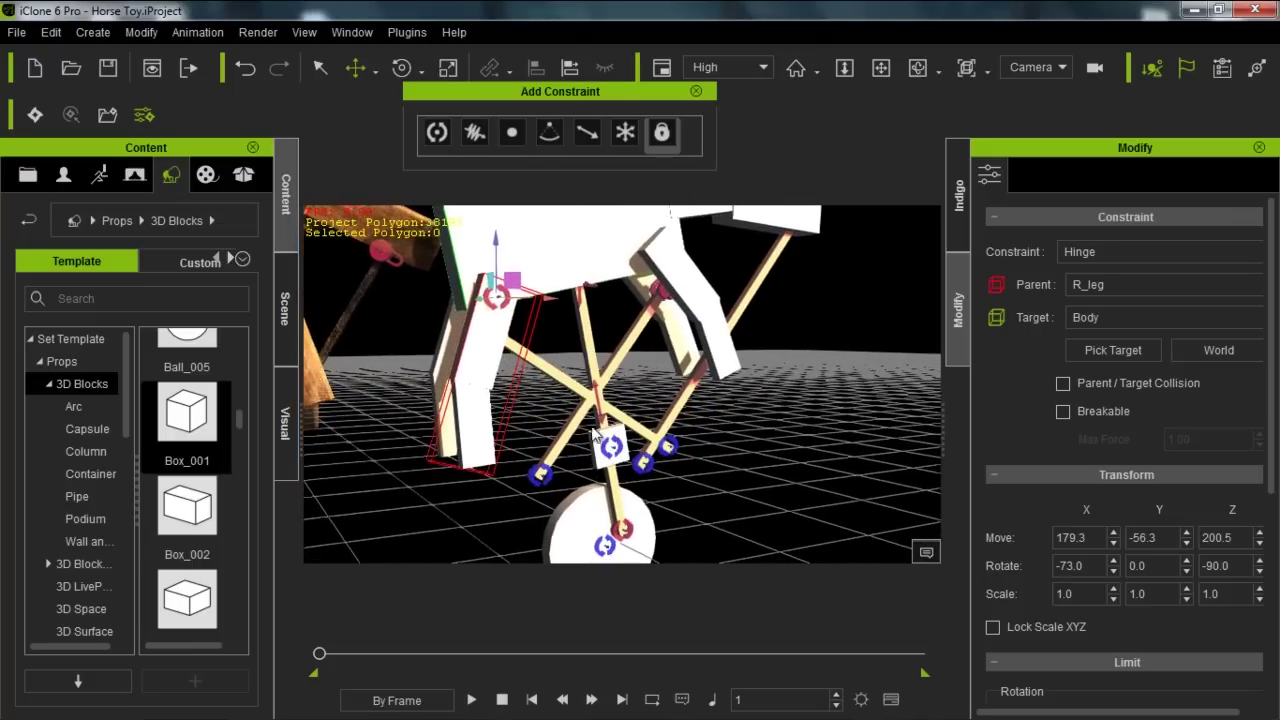
{"action": "scroll", "coordinate": [632, 425], "scroll_direction": "up", "scroll_amount": 1}
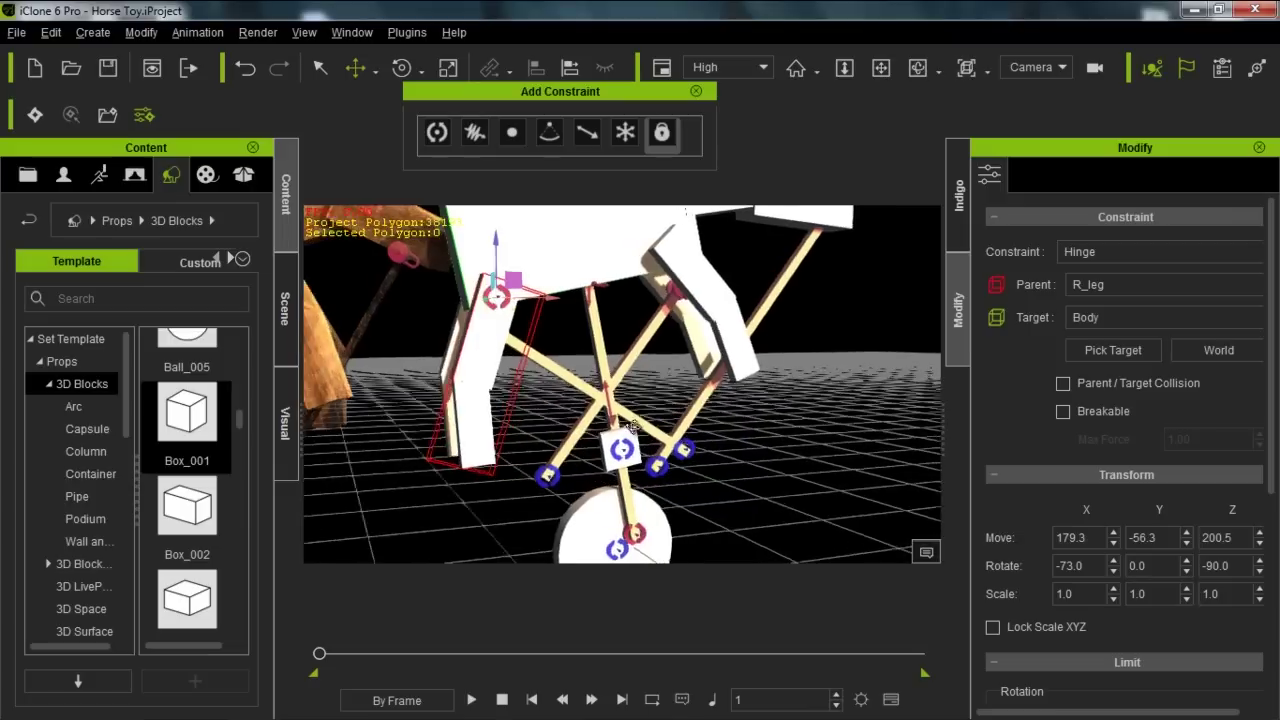
{"action": "scroll", "coordinate": [632, 425], "scroll_direction": "down", "scroll_amount": 4}
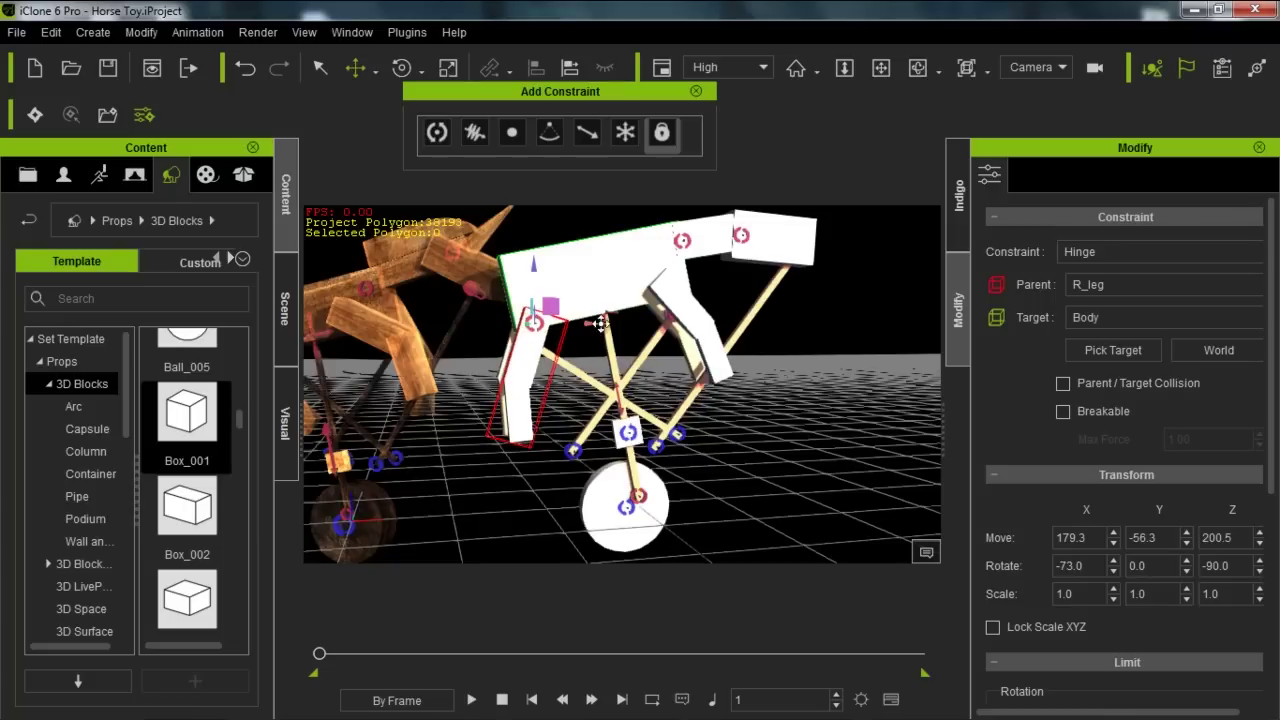
{"action": "right_click_drag", "start_coordinate": [630, 304], "coordinate": [645, 362]}
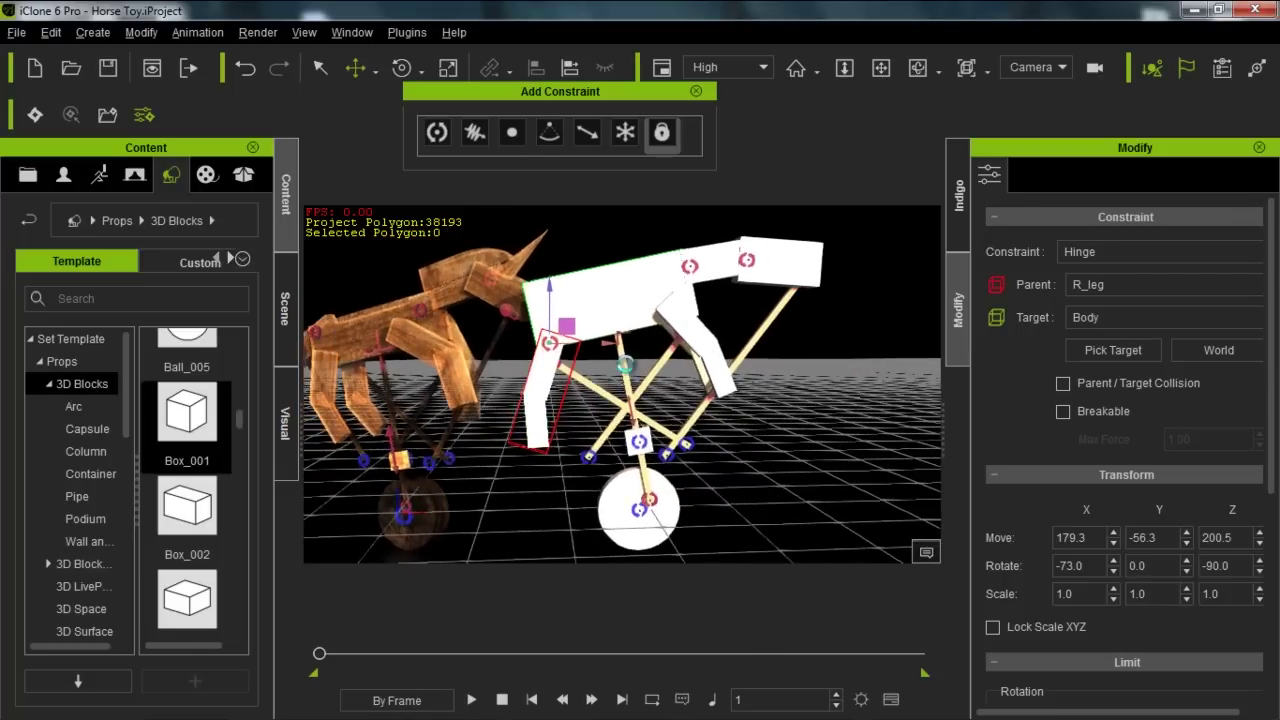
Step: Run the simulation, switch to the Preview camera and replay it framed to compare the new toy with the Horse Toy
{"action": "left_click", "coordinate": [471, 700]}
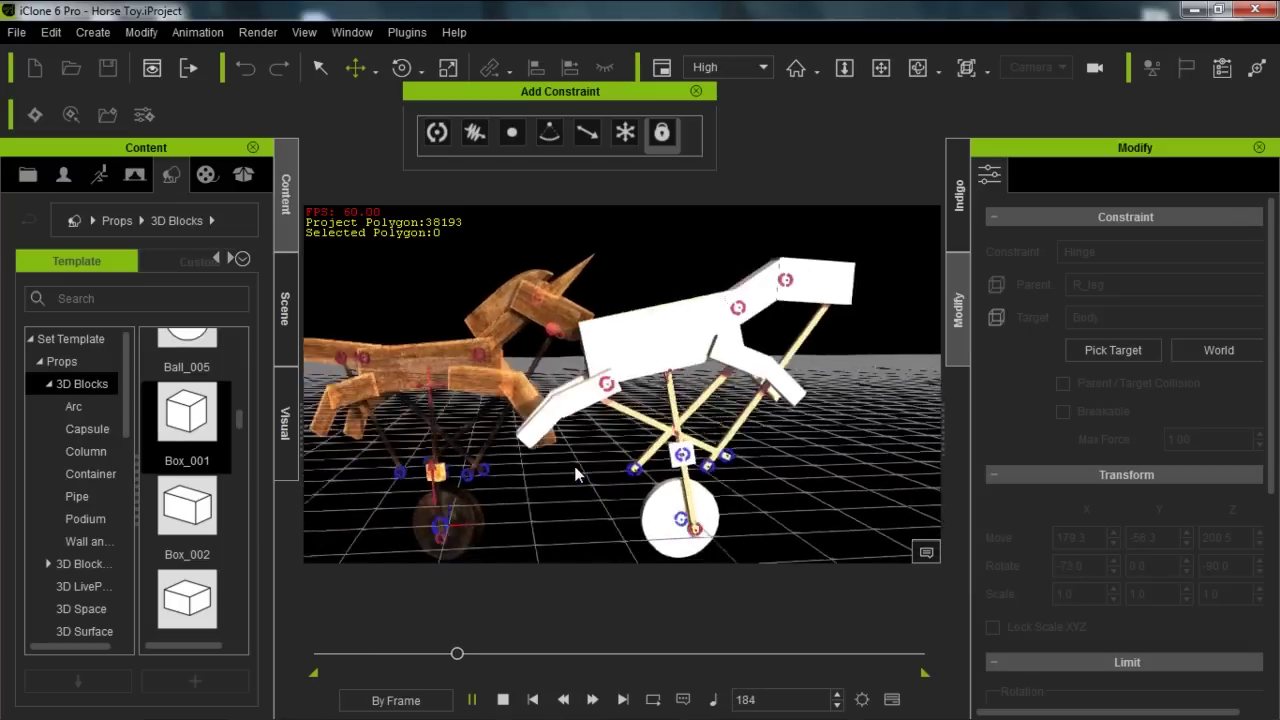
{"action": "left_click", "coordinate": [502, 700]}
{"action": "left_click", "coordinate": [1047, 70]}
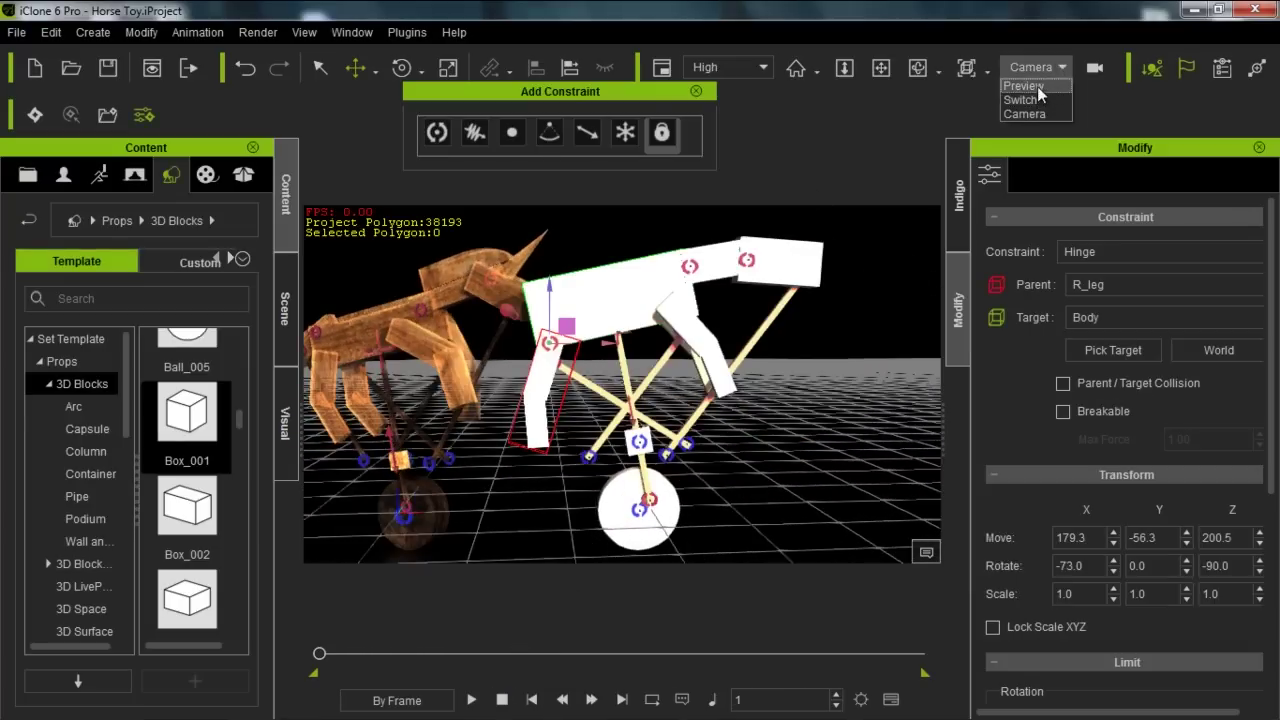
{"action": "left_click", "coordinate": [1037, 86]}
{"action": "middle_click_drag", "start_coordinate": [704, 394], "coordinate": [676, 436]}
{"action": "middle_click_drag", "start_coordinate": [760, 392], "coordinate": [681, 388]}
{"action": "left_click", "coordinate": [472, 700]}
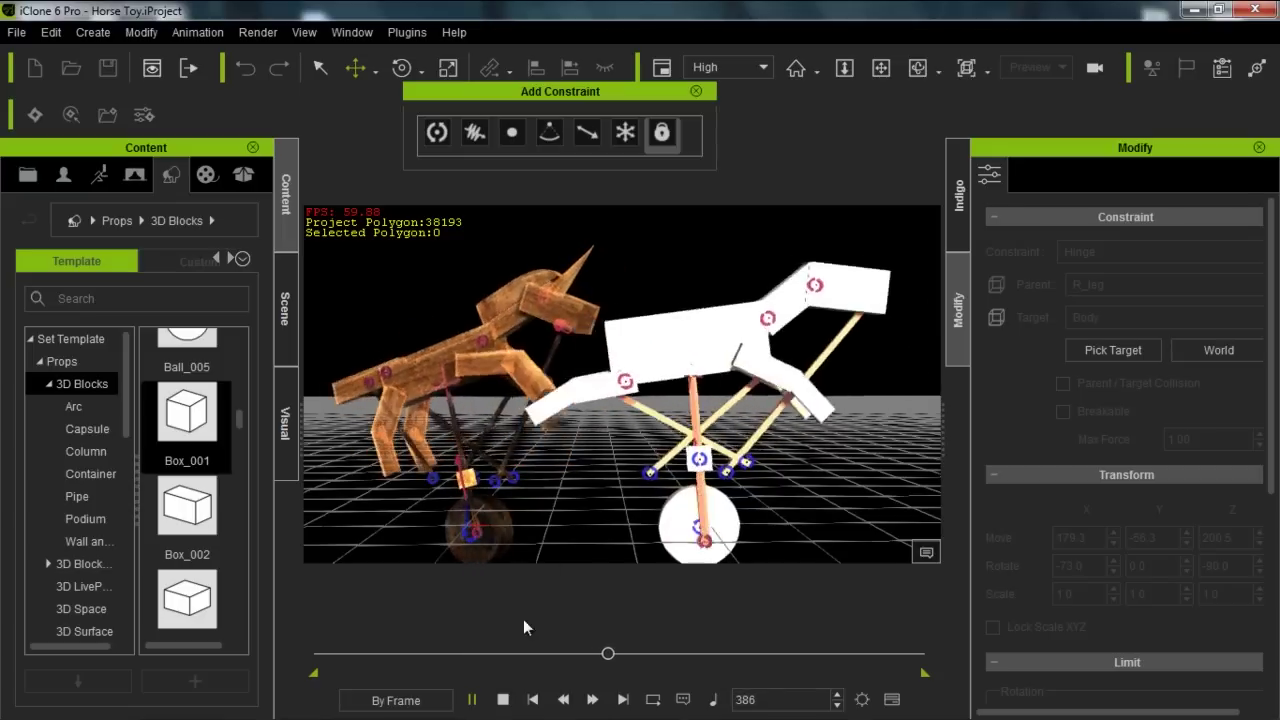
{"action": "key", "text": "space"}
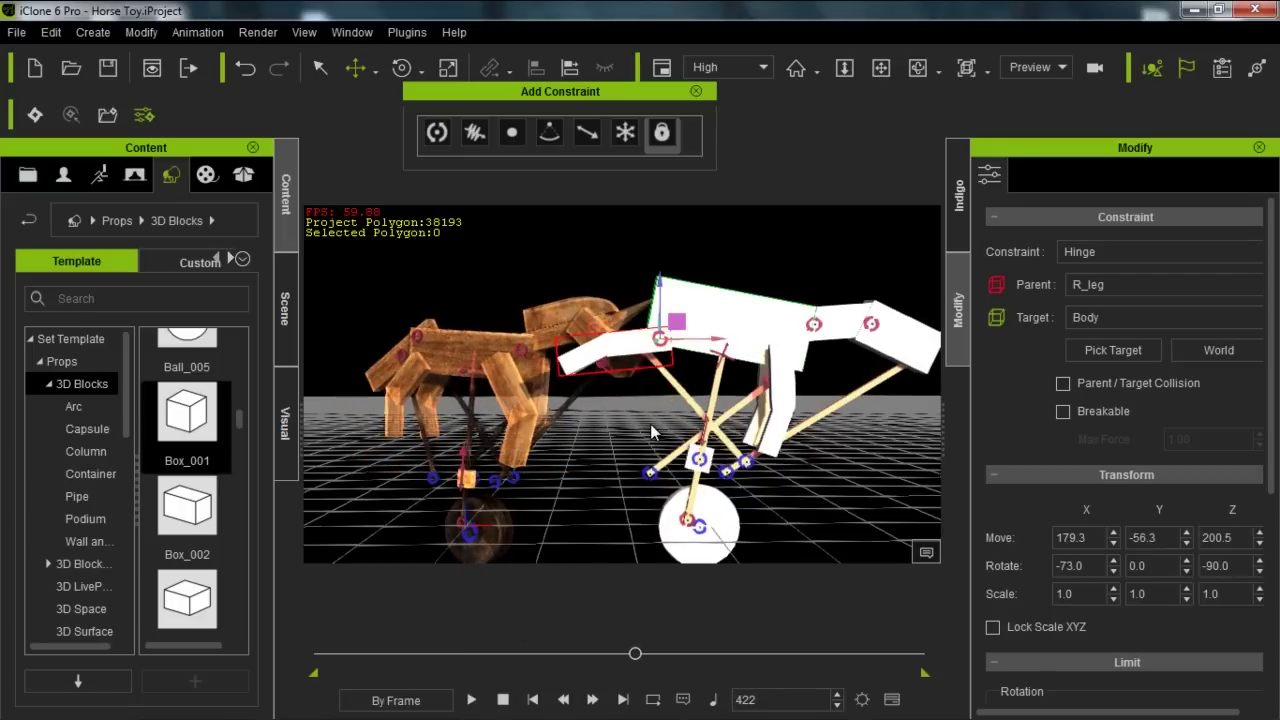